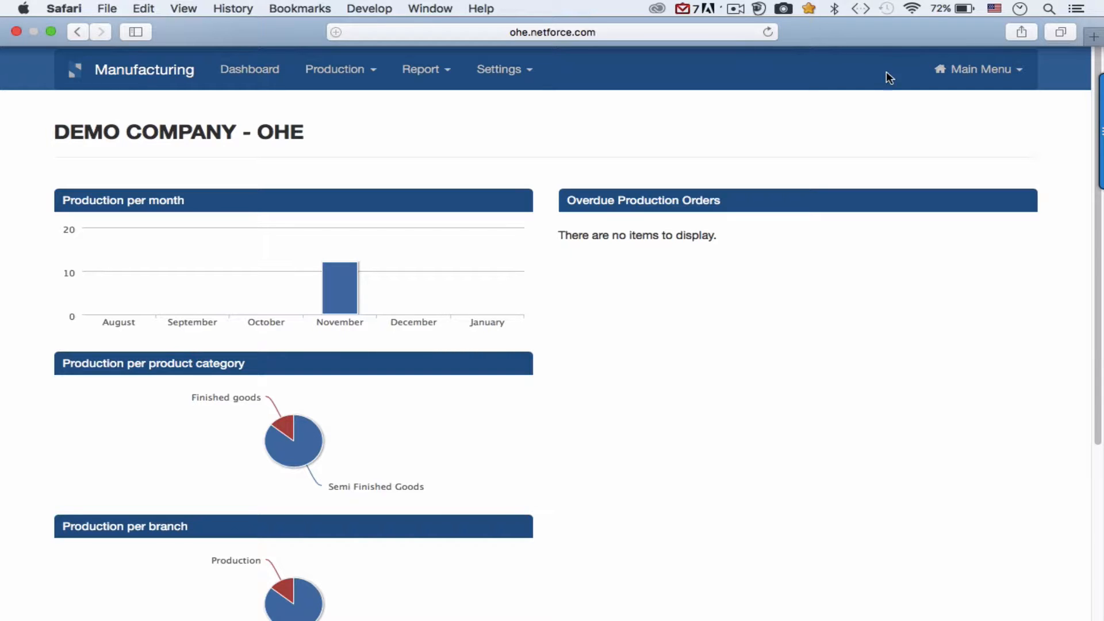
Start a new sales forecast in the Sales module.
{"action": "left_click", "coordinate": [972, 73]}
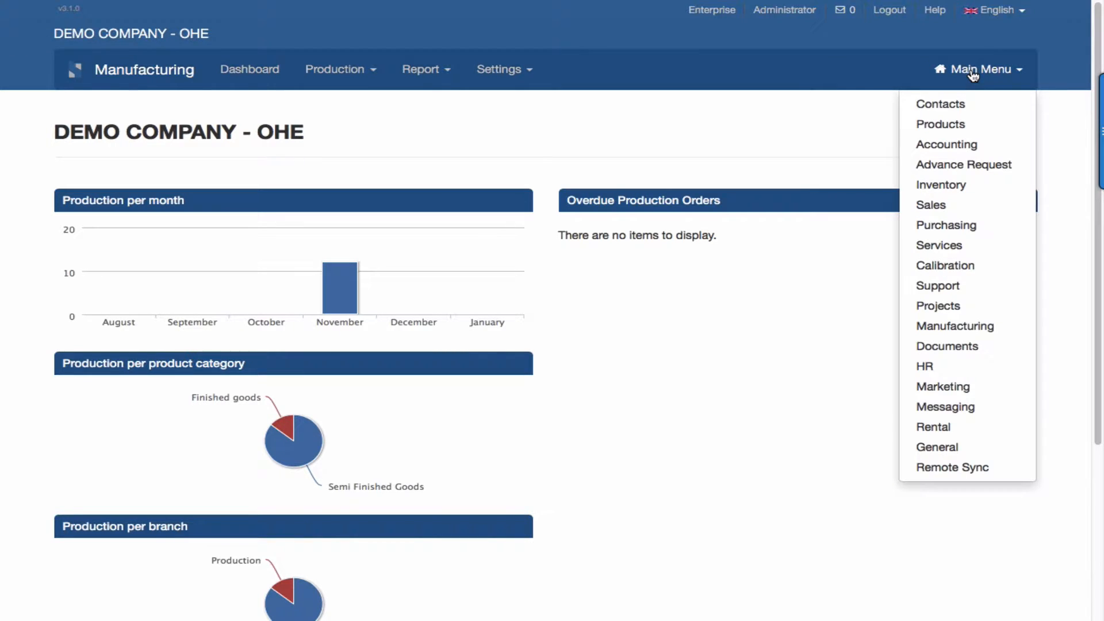
{"action": "left_click", "coordinate": [943, 209]}
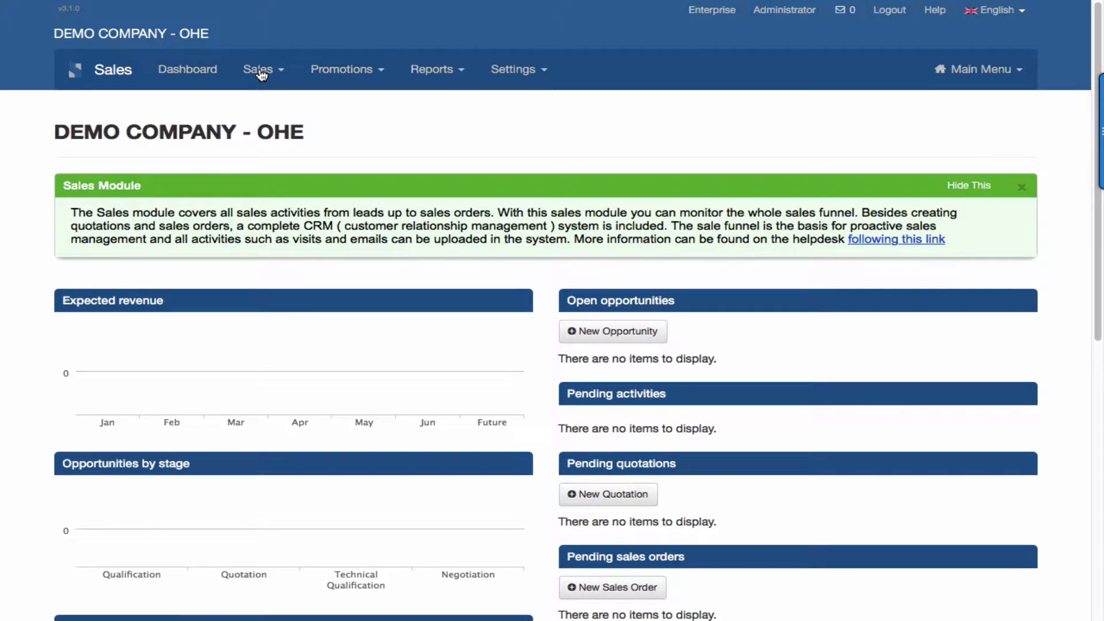
{"action": "left_click", "coordinate": [258, 70]}
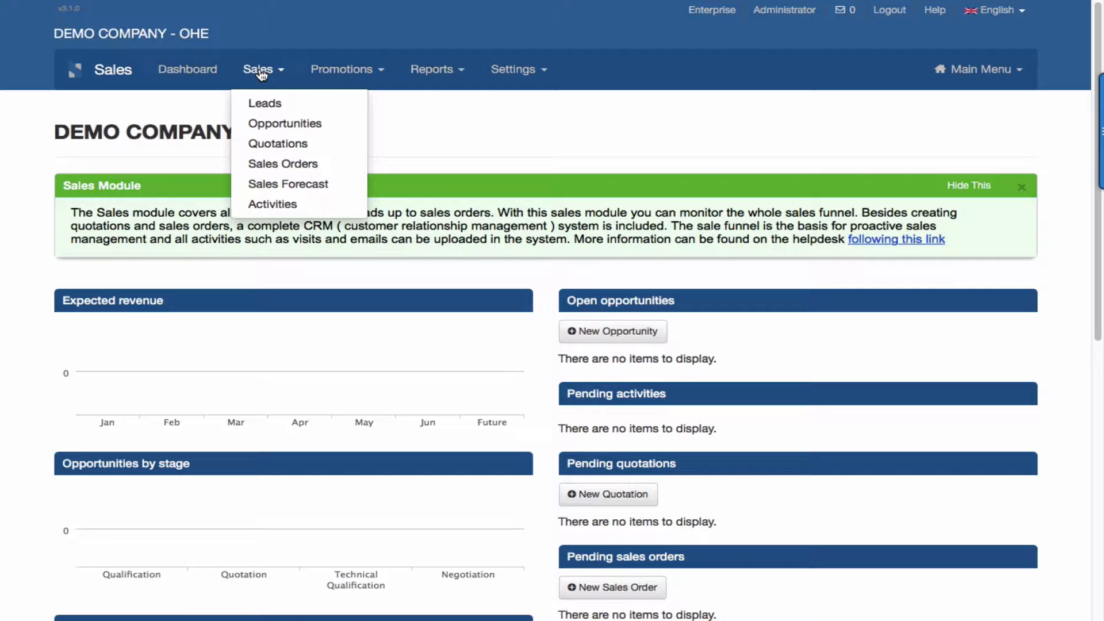
{"action": "left_click", "coordinate": [285, 186]}
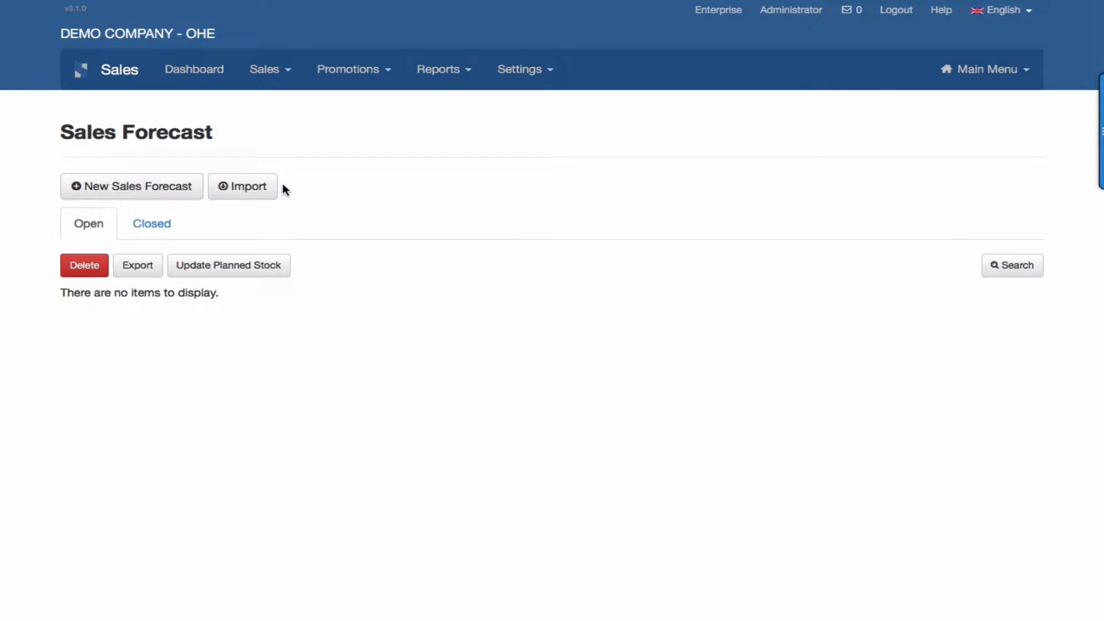
{"action": "left_click", "coordinate": [160, 190]}
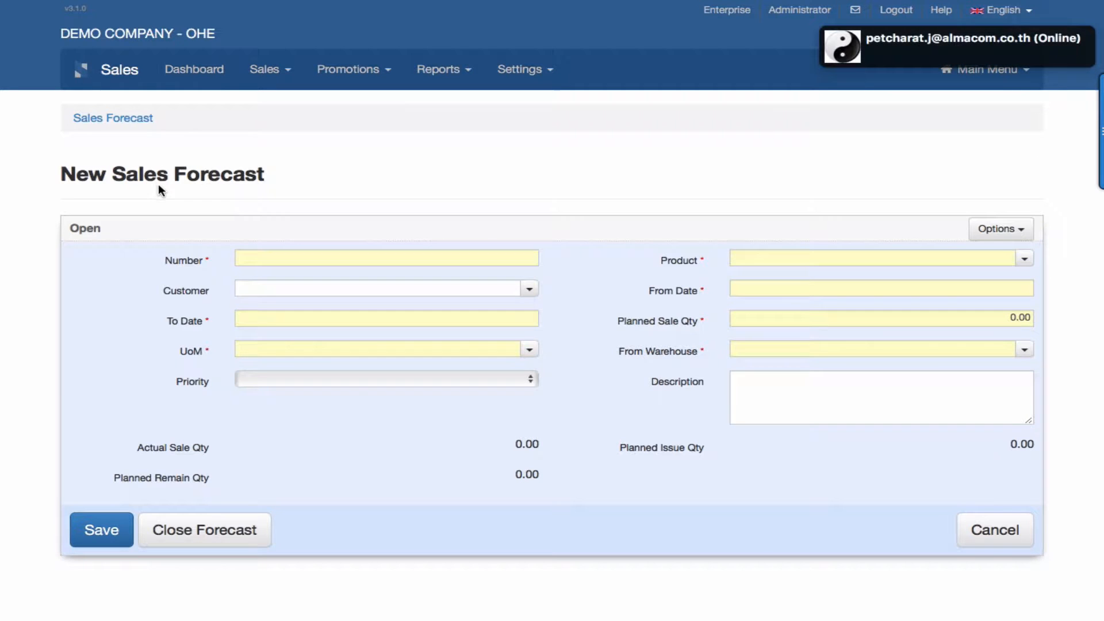
Number the forecast FC-003 and choose [7777] Motorcycle Deluxe as its product.
{"action": "left_click", "coordinate": [274, 258]}
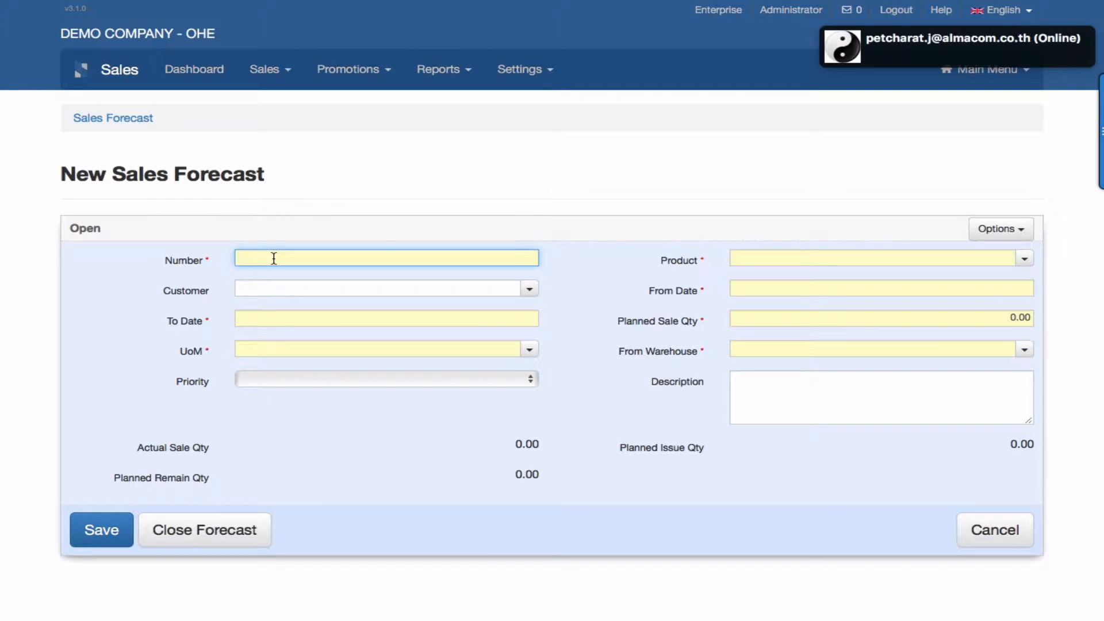
{"action": "type", "text": "FC-00"}
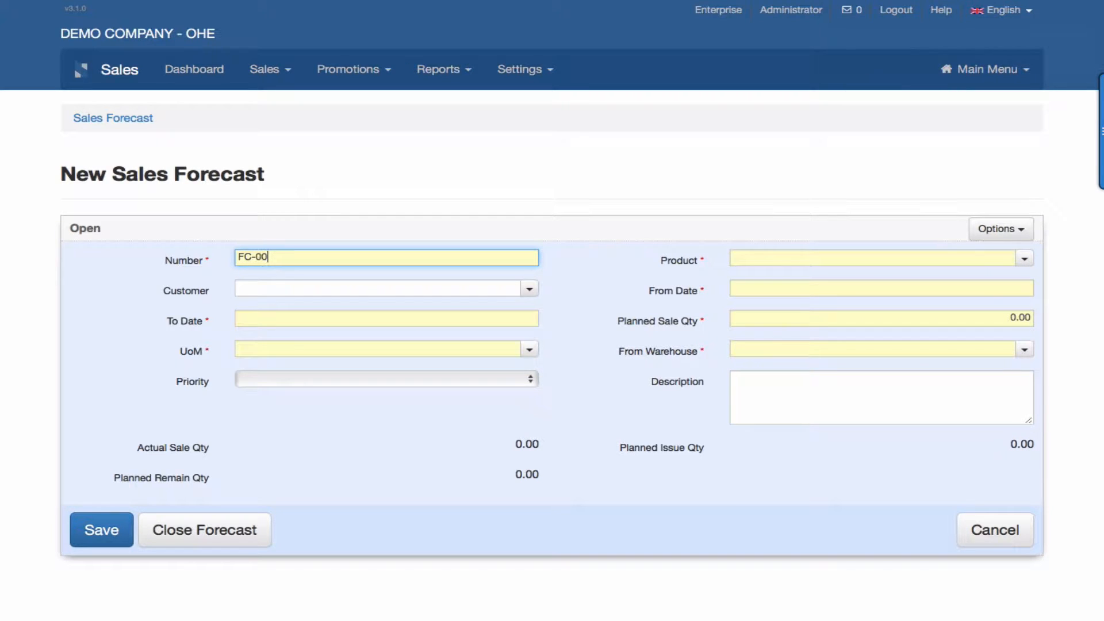
{"action": "type", "text": "3"}
{"action": "left_click", "coordinate": [1025, 260]}
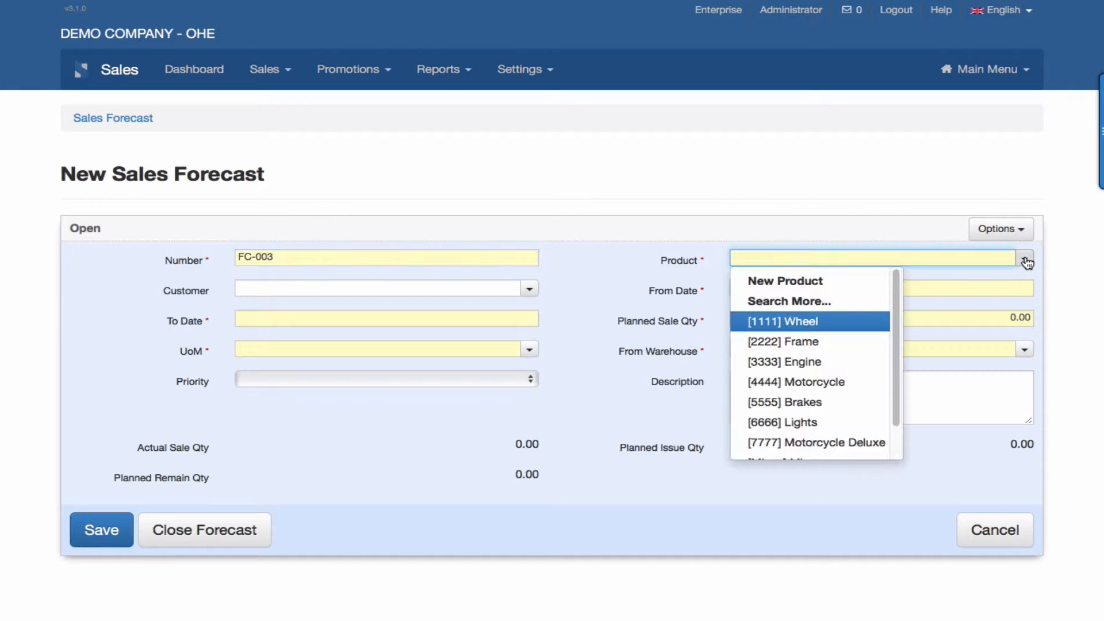
{"action": "scroll", "coordinate": [783, 352], "scroll_direction": "down", "scroll_amount": 1}
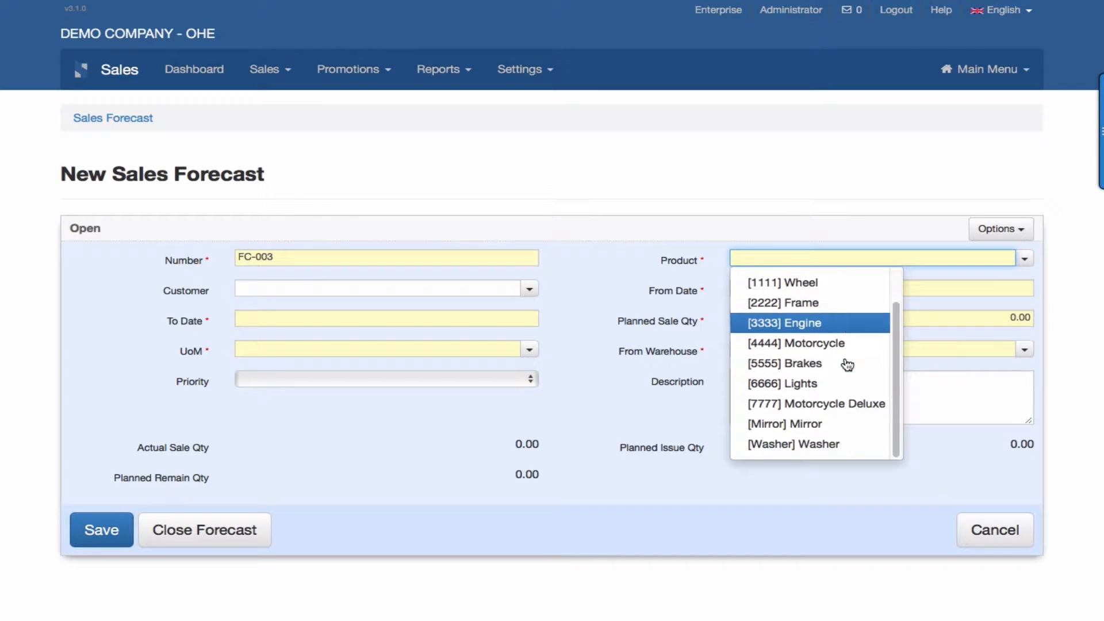
{"action": "left_click", "coordinate": [826, 406]}
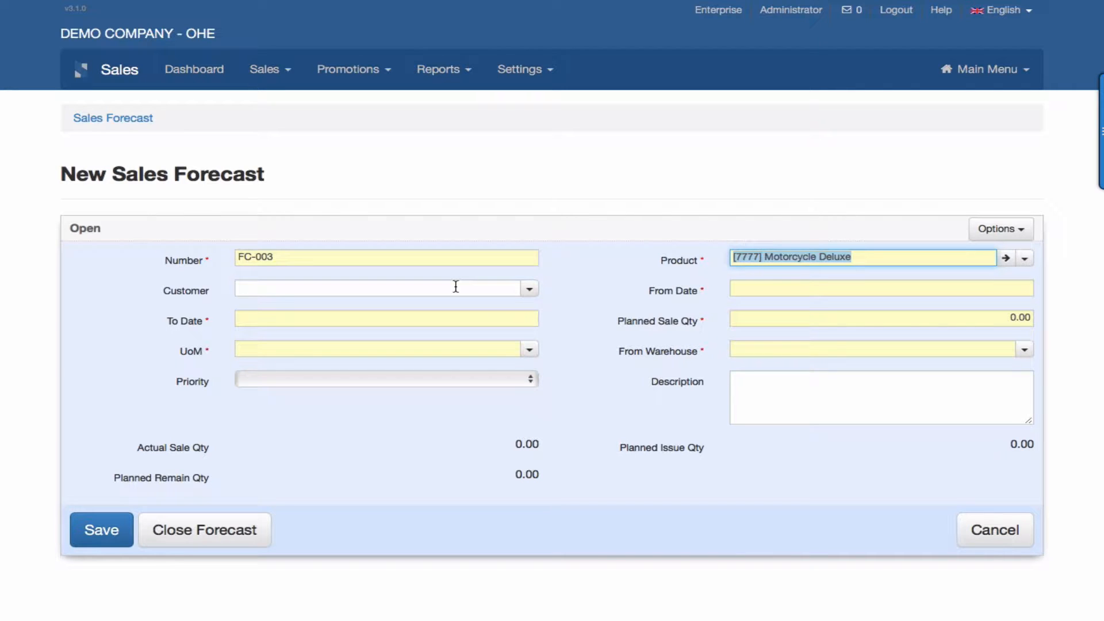
Set the forecast period from 2017-03-01 to 2017-03-31.
{"action": "left_click", "coordinate": [792, 286]}
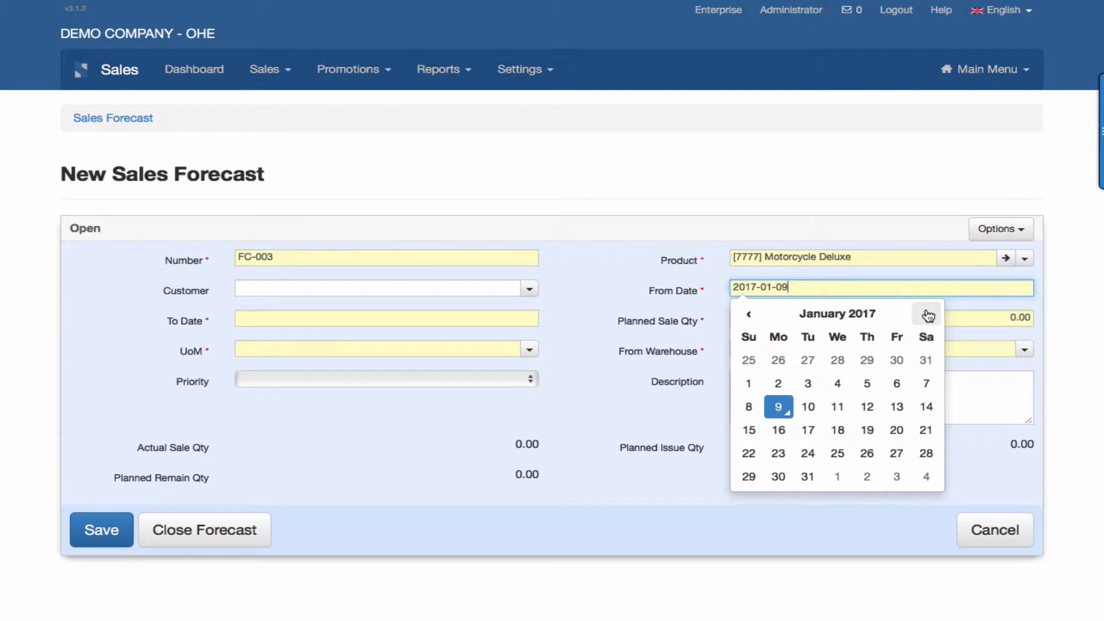
{"action": "left_click", "coordinate": [927, 315]}
{"action": "left_click", "coordinate": [927, 315]}
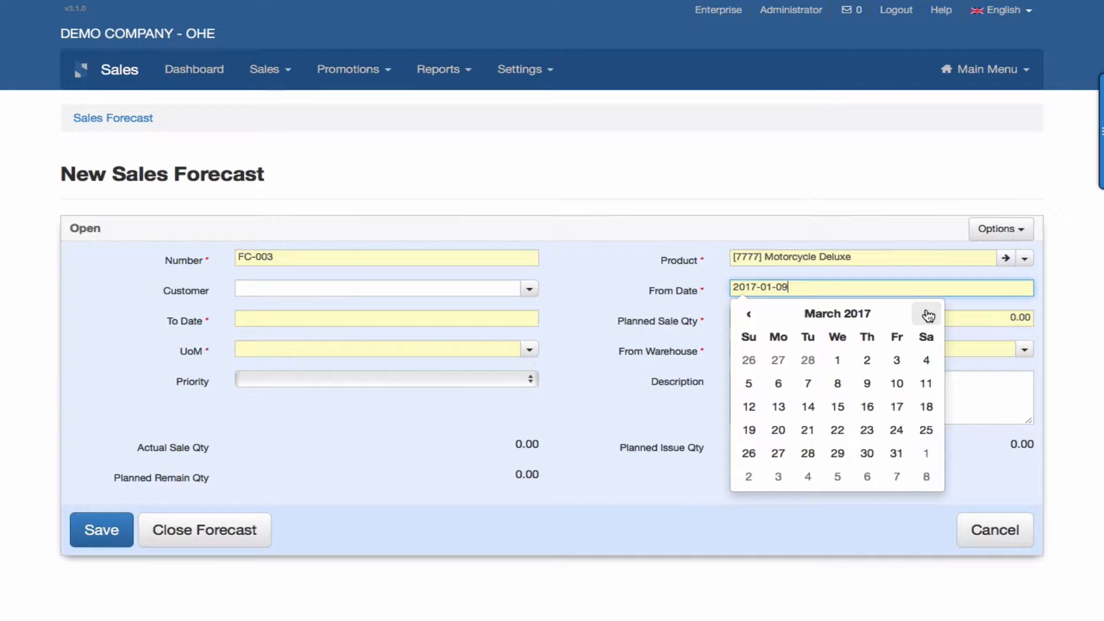
{"action": "left_click", "coordinate": [838, 363]}
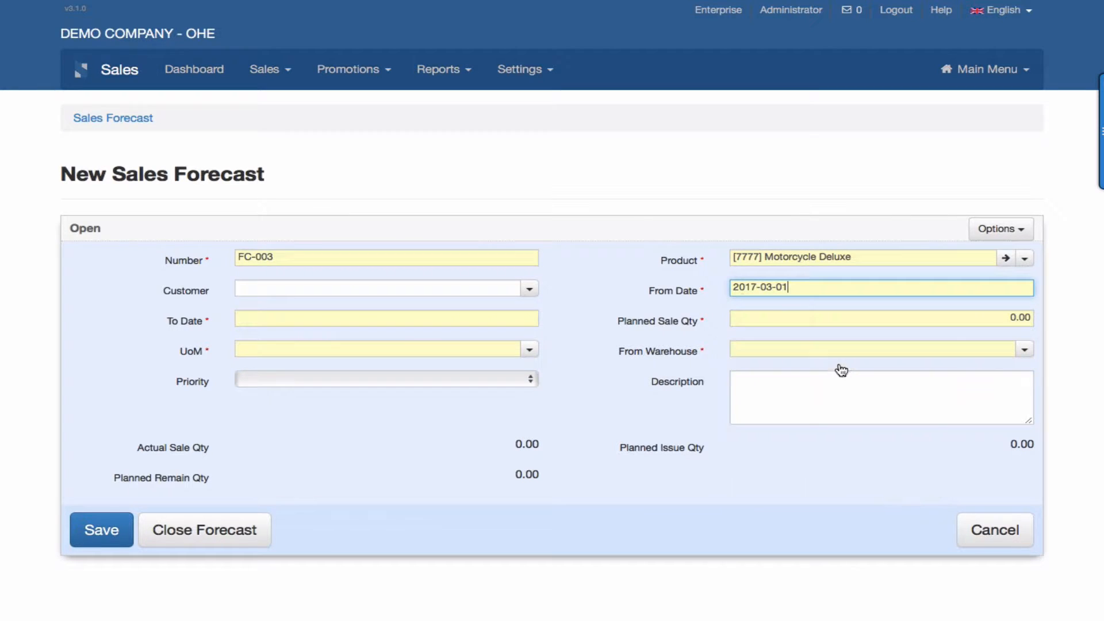
{"action": "left_click", "coordinate": [455, 318]}
{"action": "left_click", "coordinate": [431, 345]}
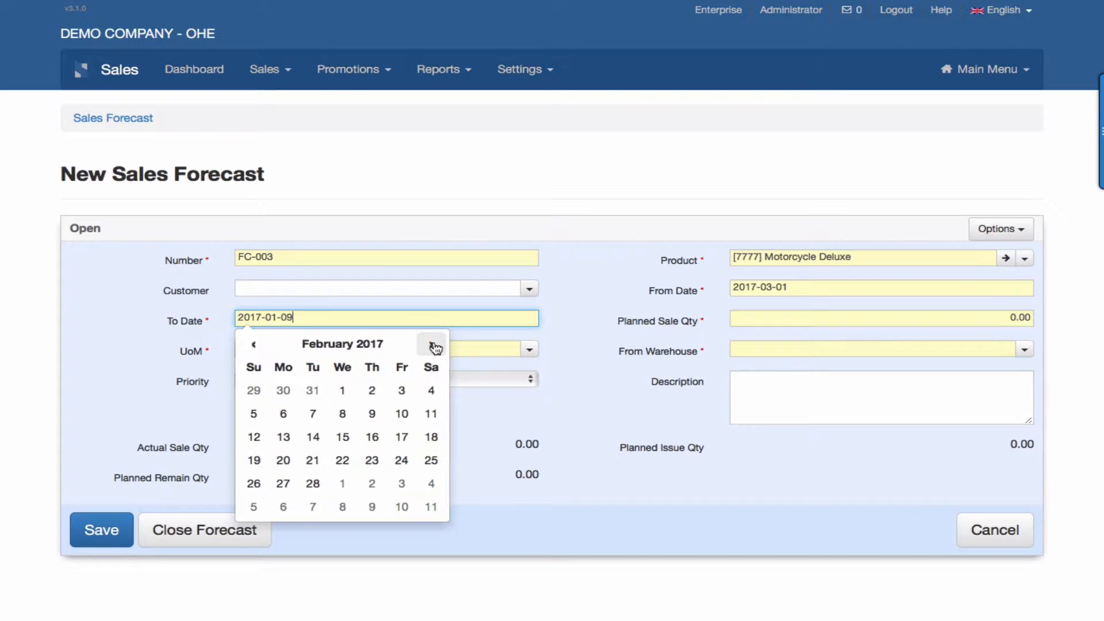
{"action": "left_click", "coordinate": [433, 346]}
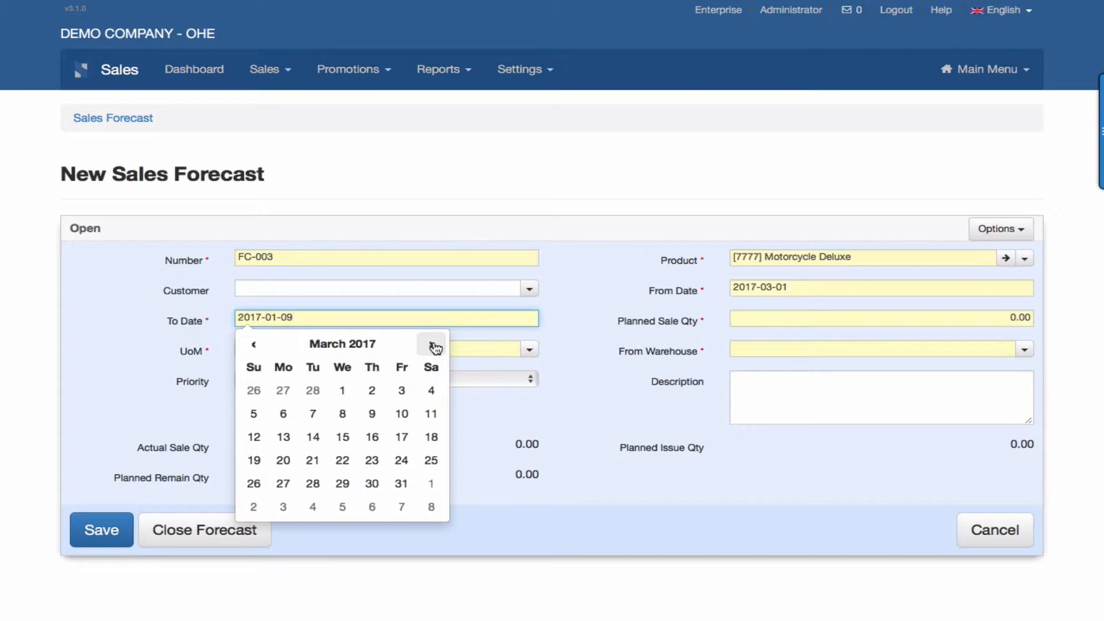
{"action": "left_click", "coordinate": [401, 483]}
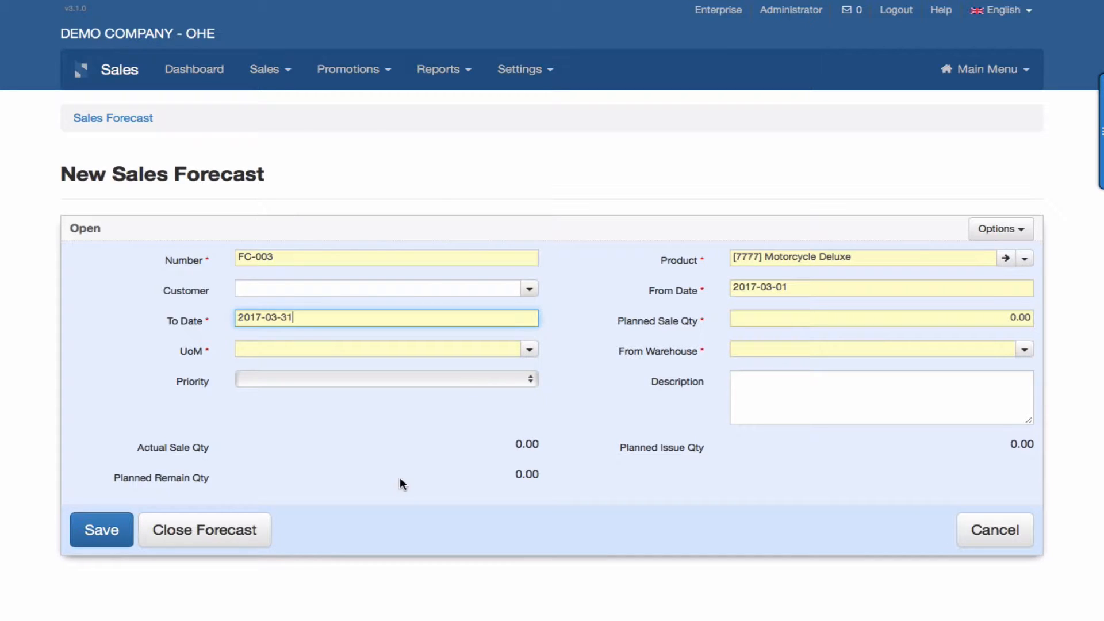
Set the forecast's unit of measure to Pcs and its planned sale quantity to 7.
{"action": "left_click", "coordinate": [528, 351]}
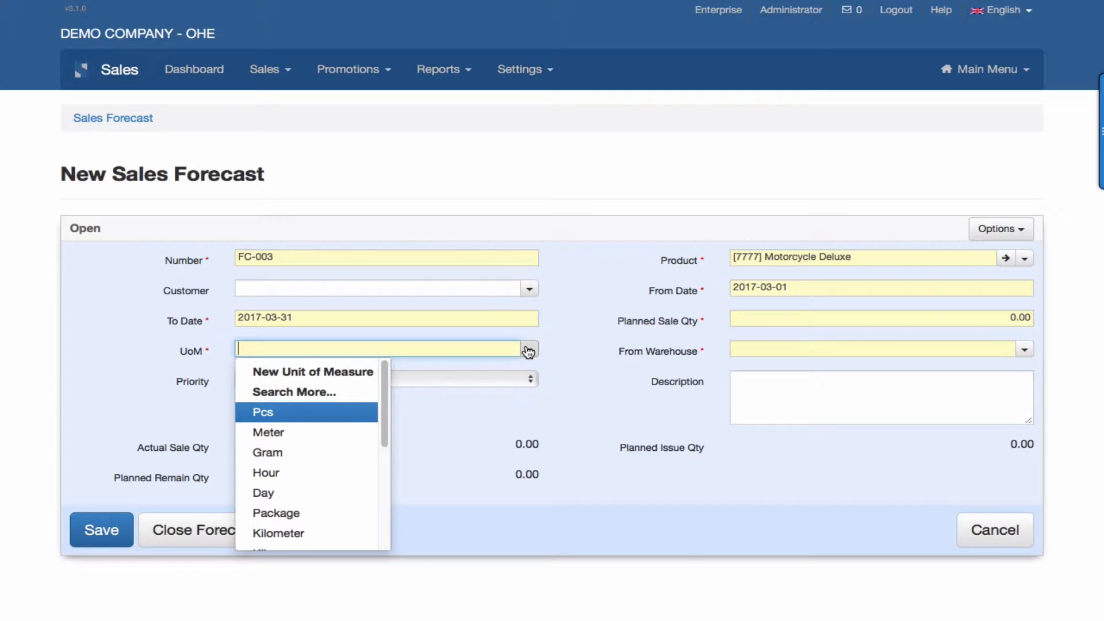
{"action": "left_click", "coordinate": [333, 413]}
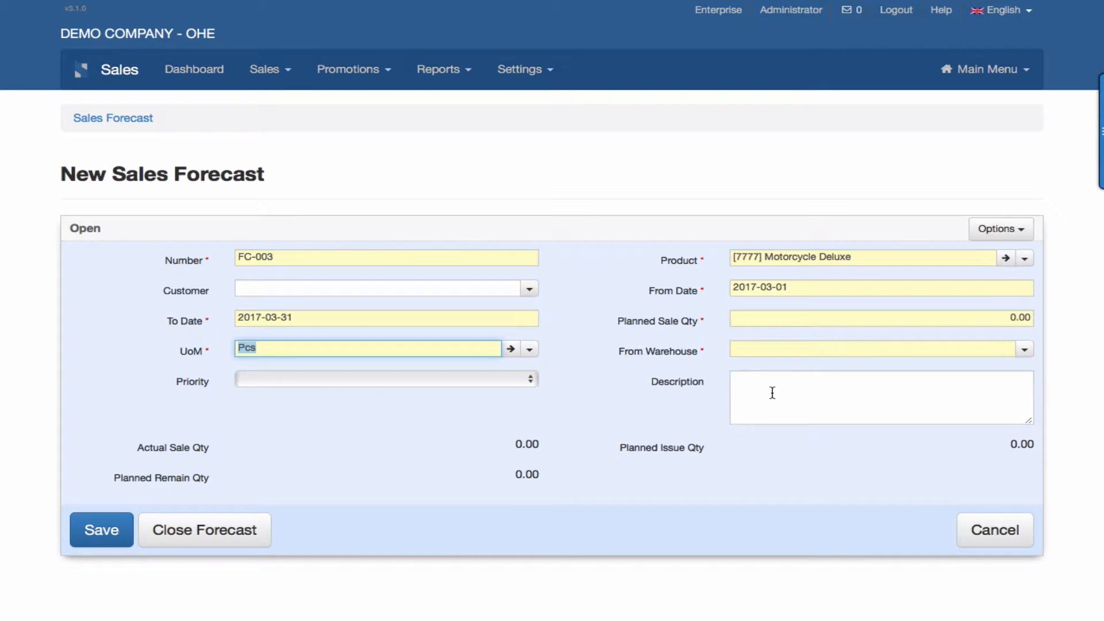
{"action": "left_click", "coordinate": [781, 317]}
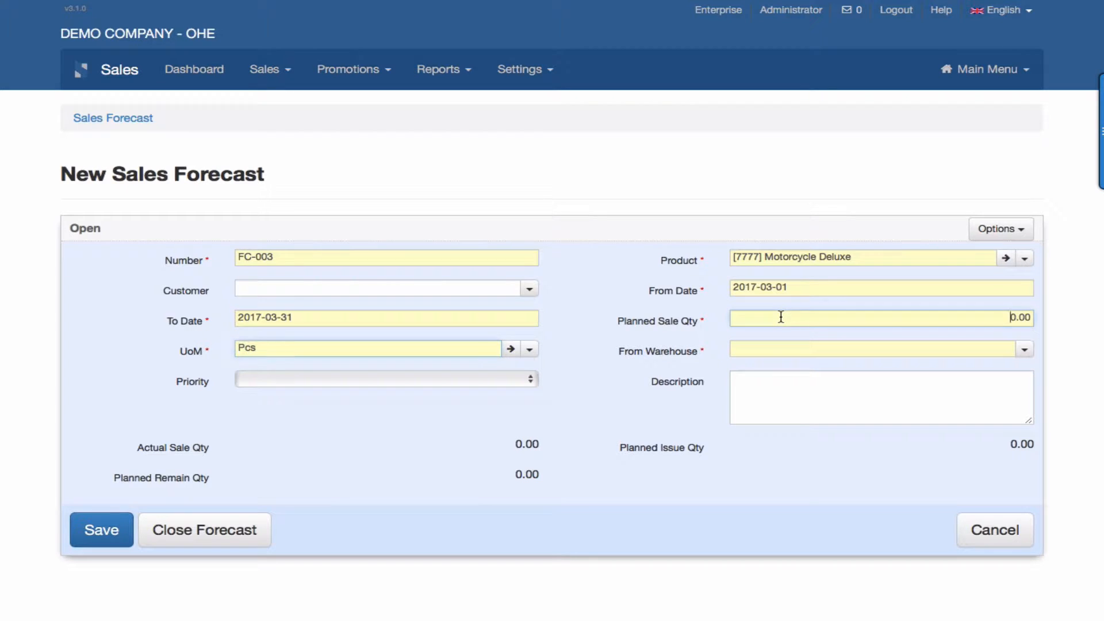
{"action": "double_click", "coordinate": [1014, 316]}
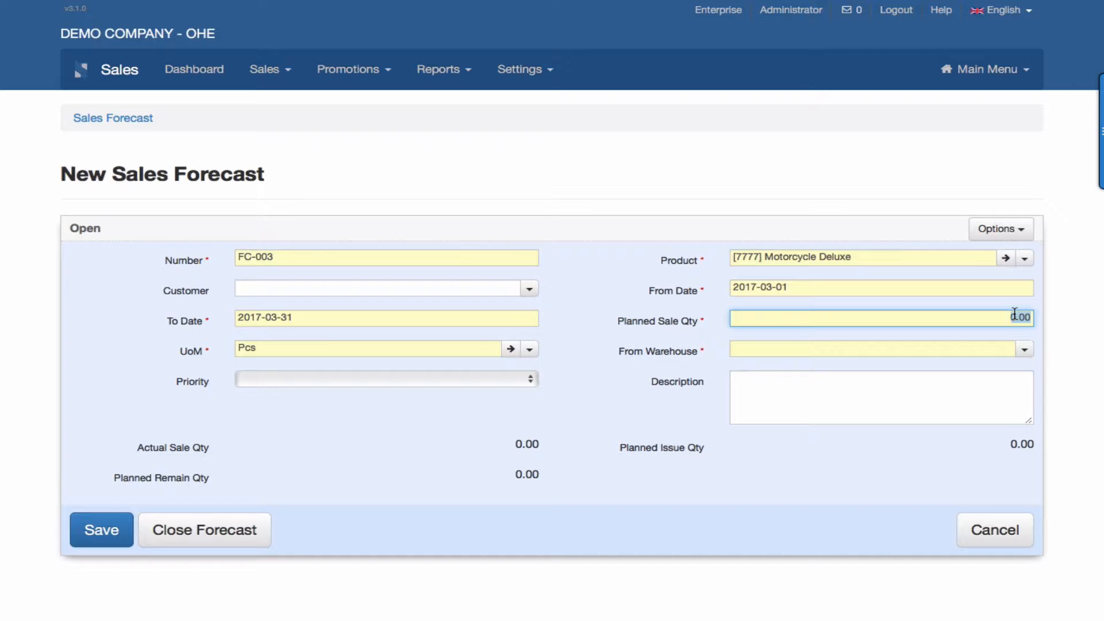
{"action": "type", "text": "7"}
{"action": "left_click", "coordinate": [807, 506]}
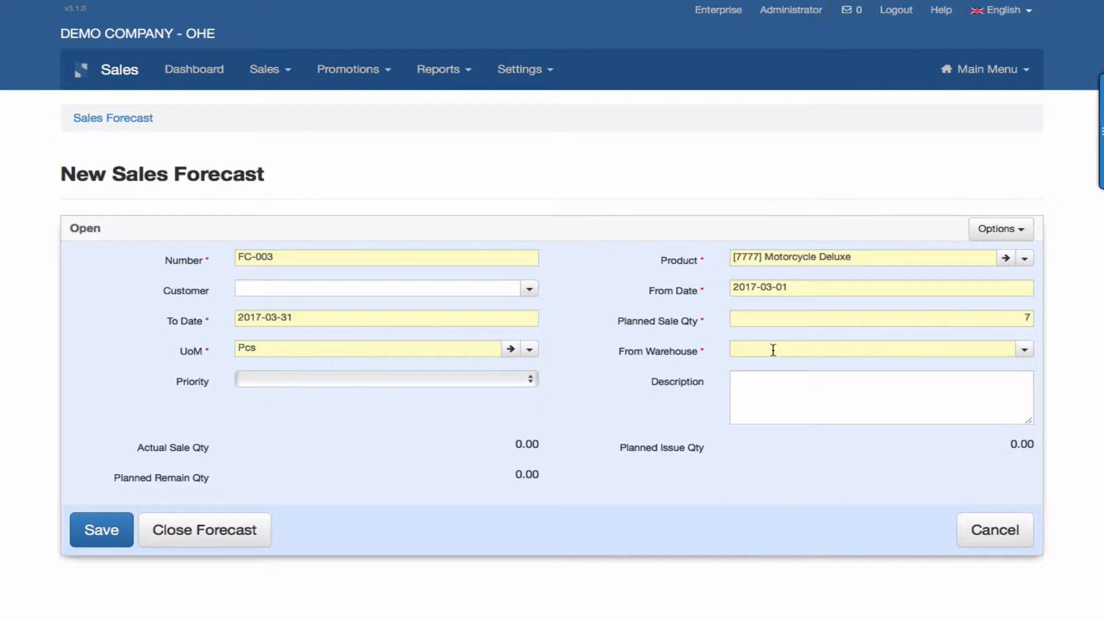
Choose FG - Motorcycle as the source warehouse and save the sales forecast.
{"action": "left_click", "coordinate": [1024, 350]}
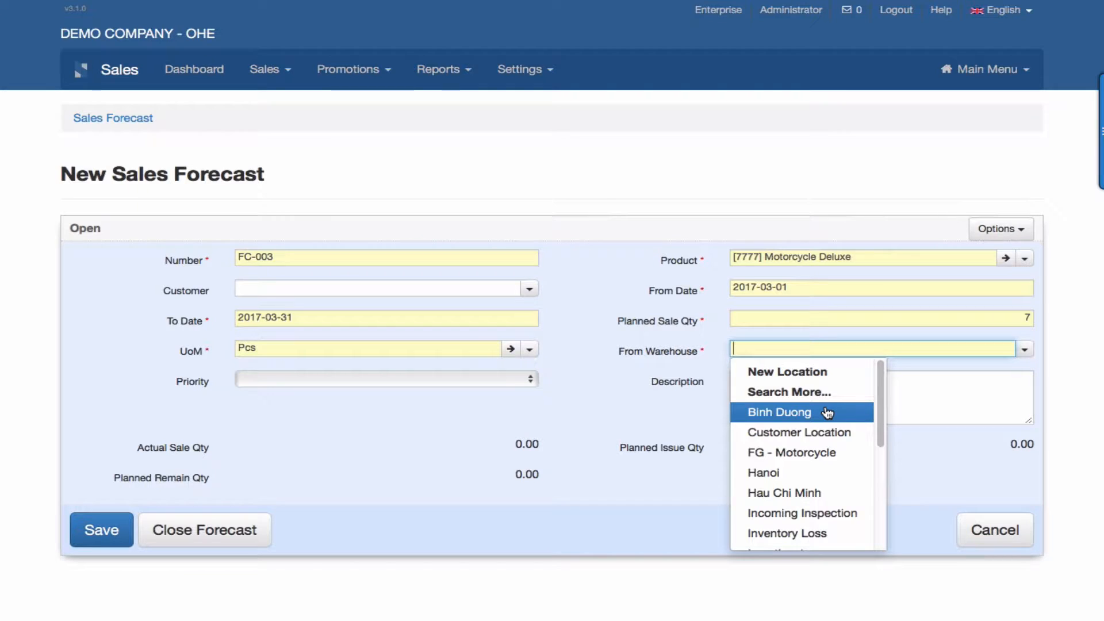
{"action": "left_click", "coordinate": [814, 454]}
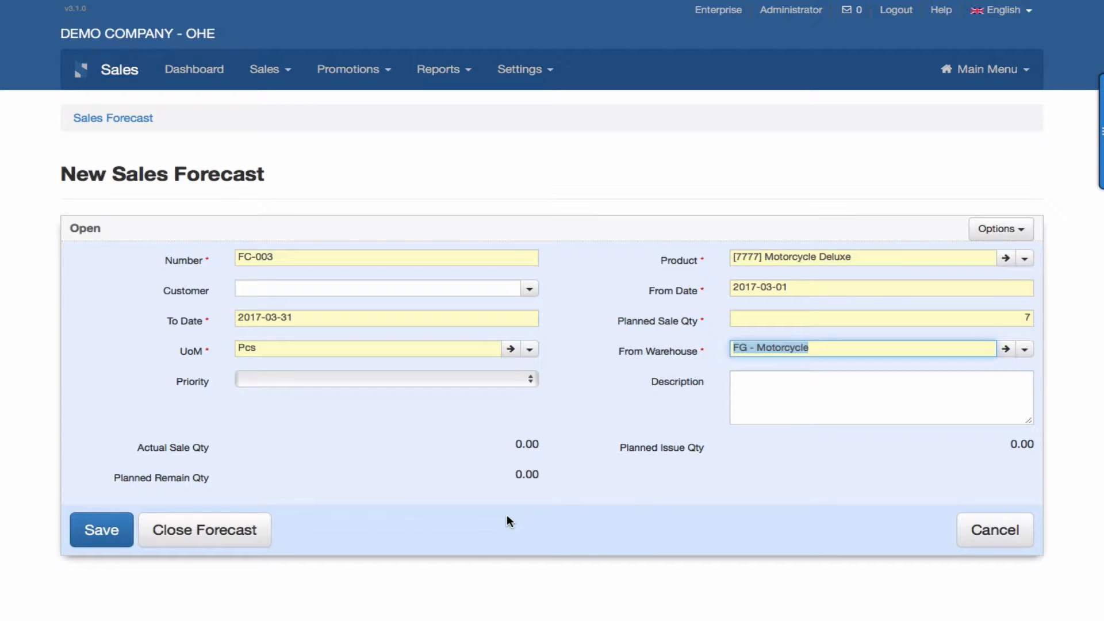
{"action": "left_click", "coordinate": [102, 528]}
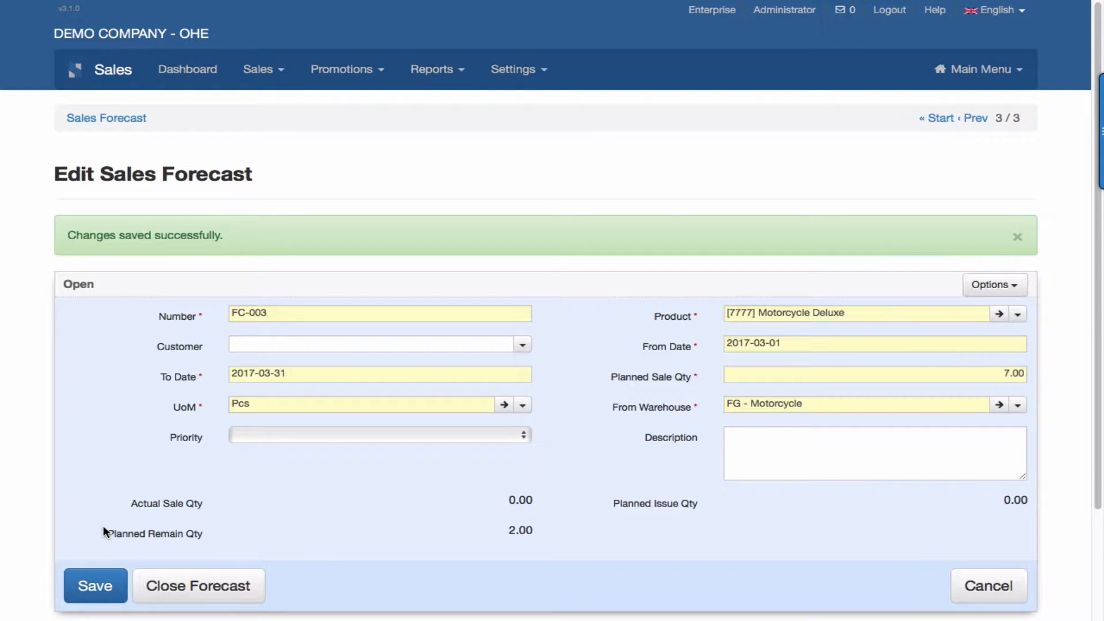
Update the planned stock for sales forecast FC-003.
{"action": "mouse_move", "coordinate": [754, 30]}
{"action": "left_click", "coordinate": [1001, 291]}
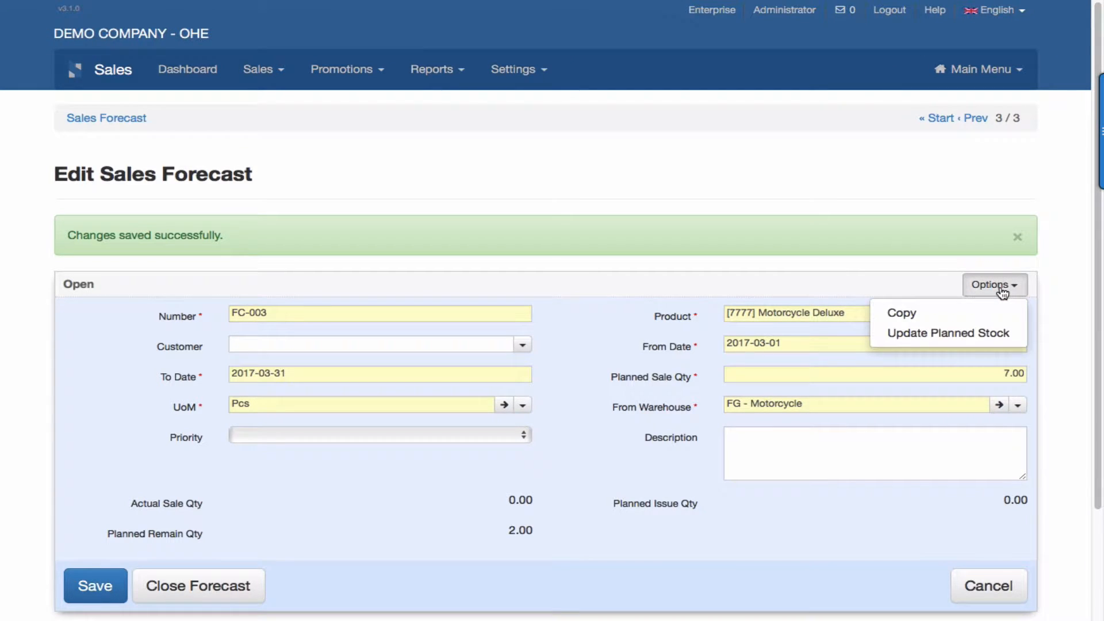
{"action": "left_click", "coordinate": [936, 335]}
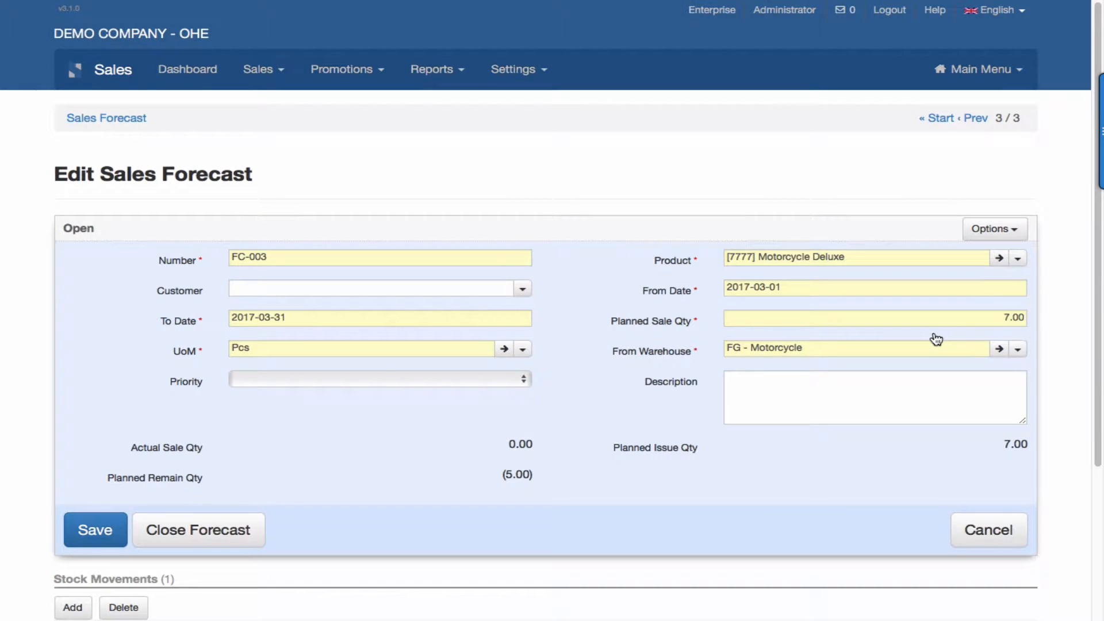
Examine forecast FC-003's planned quantities and stock movements, checking it in the forecast list and reopening its record.
{"action": "scroll", "coordinate": [936, 339], "scroll_direction": "down", "scroll_amount": 4}
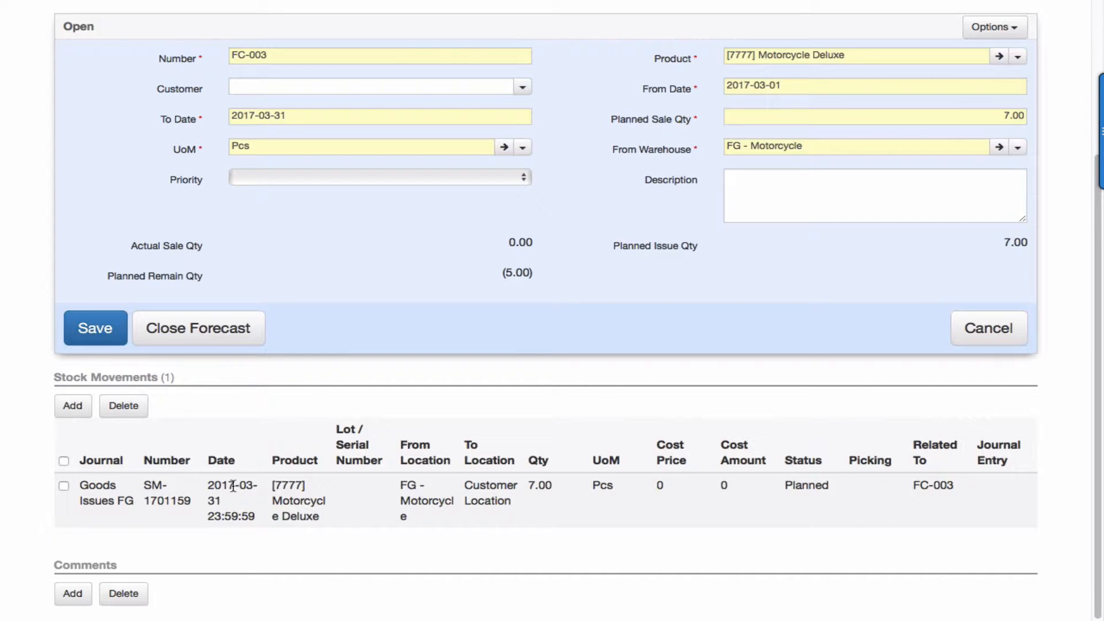
{"action": "scroll", "coordinate": [233, 485], "scroll_direction": "up", "scroll_amount": 5}
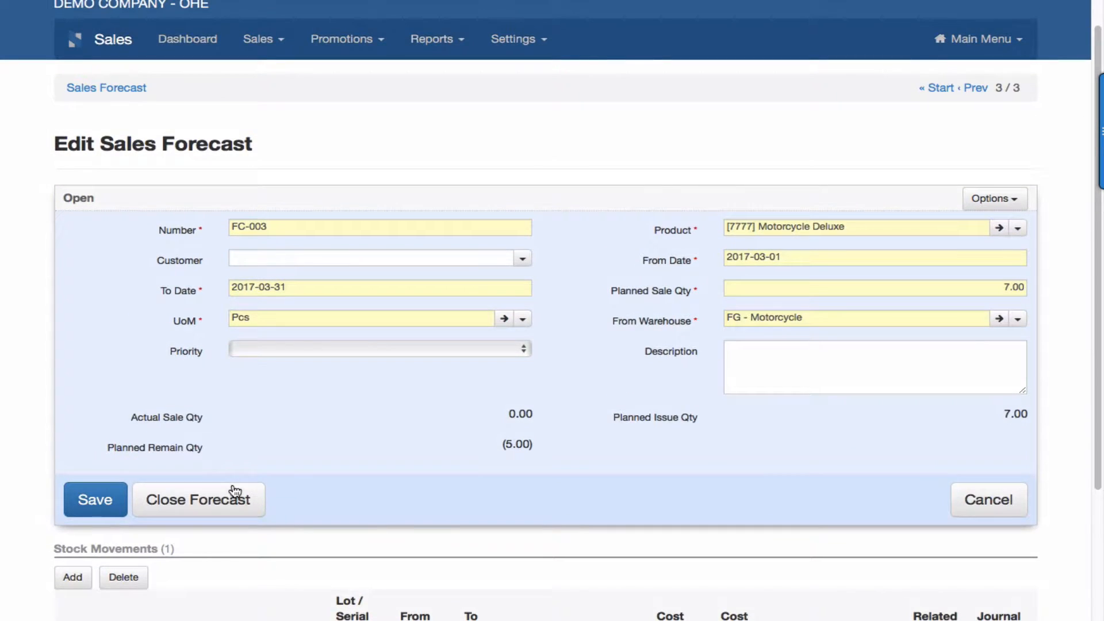
{"action": "scroll", "coordinate": [234, 486], "scroll_direction": "down", "scroll_amount": 5}
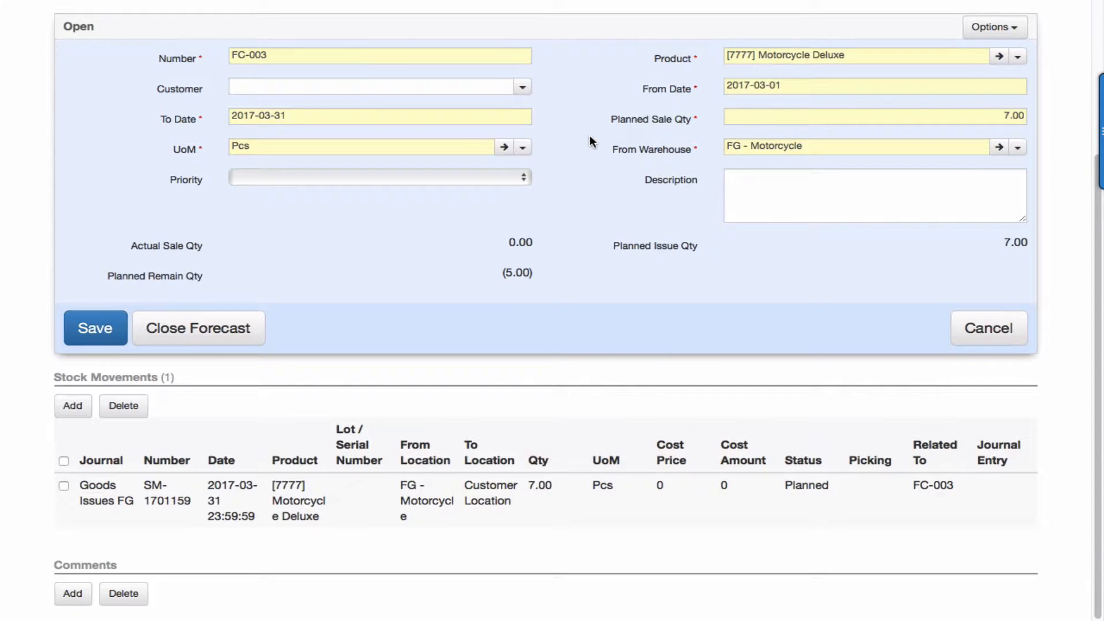
{"action": "scroll", "coordinate": [589, 134], "scroll_direction": "up", "scroll_amount": 1}
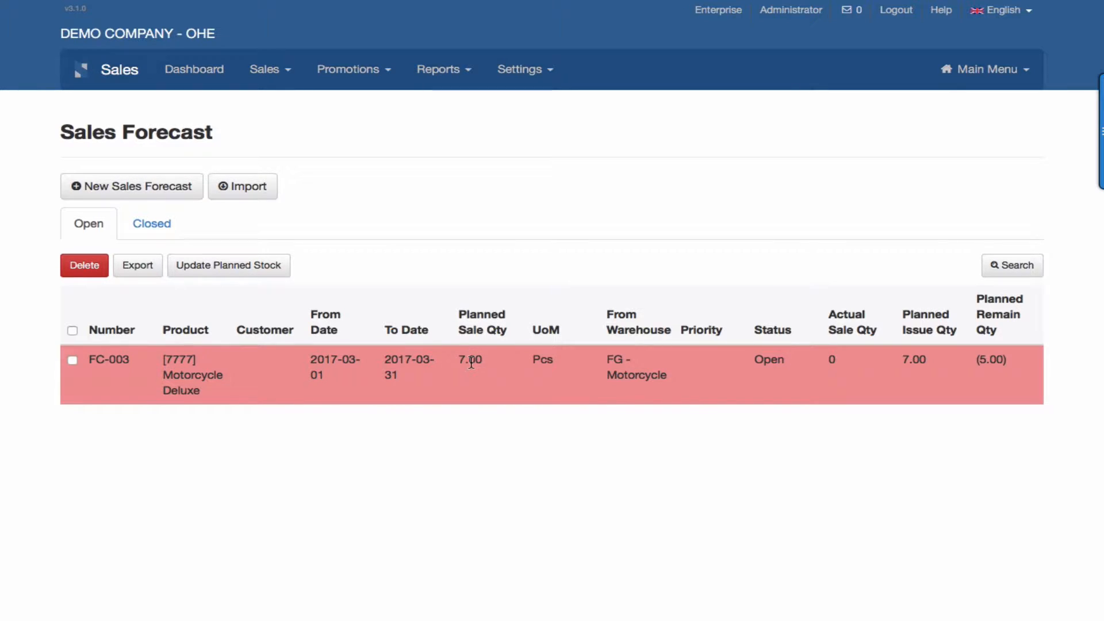
{"action": "left_click", "coordinate": [478, 374]}
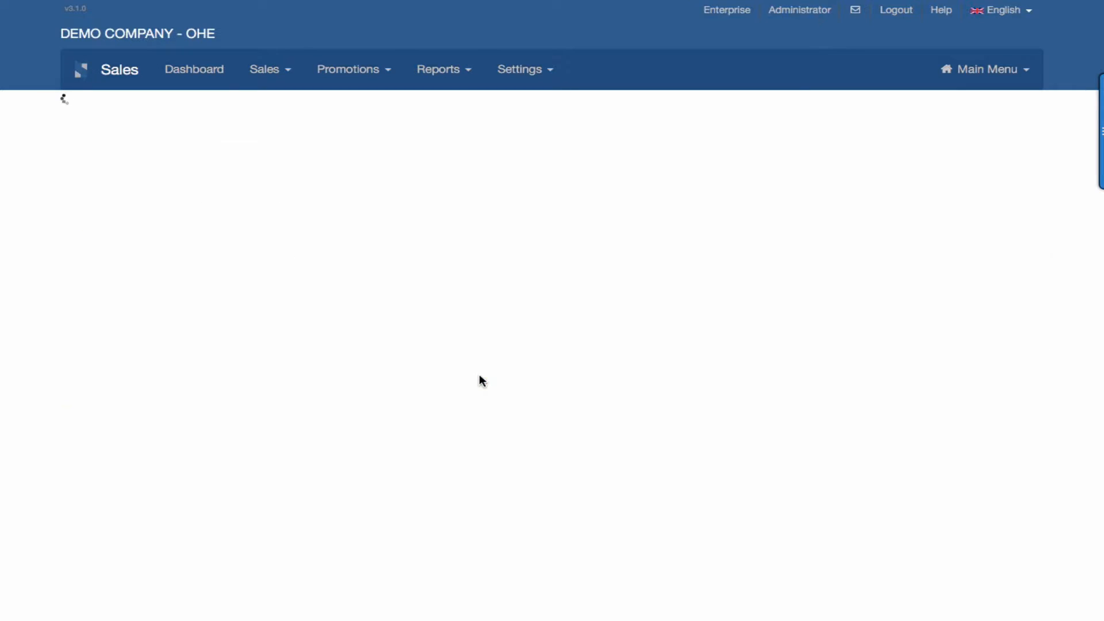
{"action": "scroll", "coordinate": [479, 374], "scroll_direction": "down", "scroll_amount": 2}
{"action": "scroll", "coordinate": [478, 374], "scroll_direction": "down", "scroll_amount": 1}
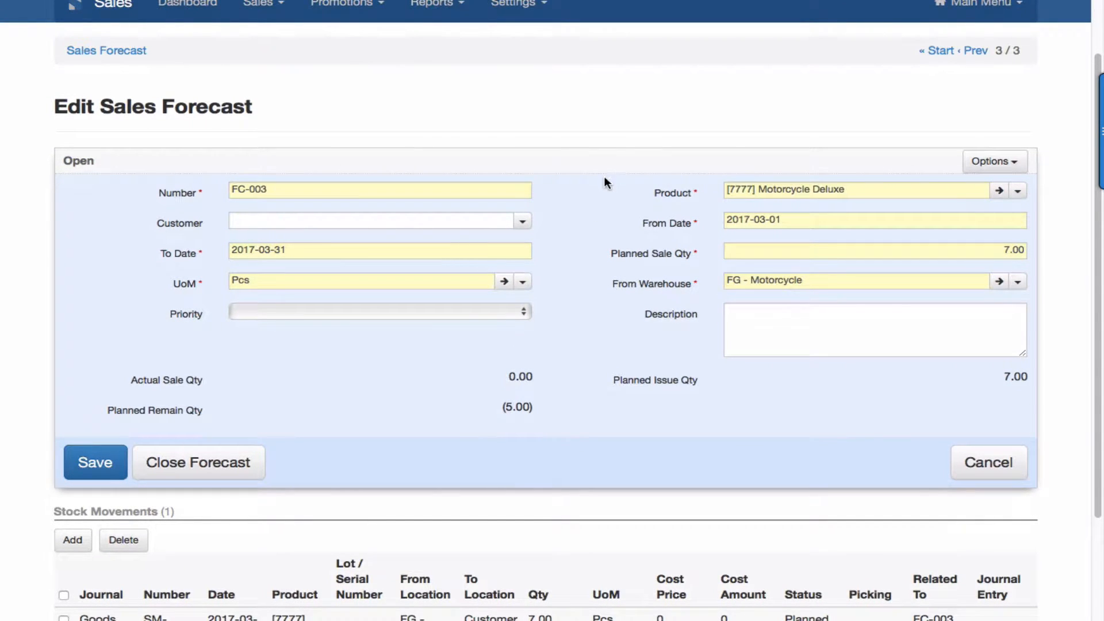
{"action": "scroll", "coordinate": [695, 301], "scroll_direction": "down", "scroll_amount": 2}
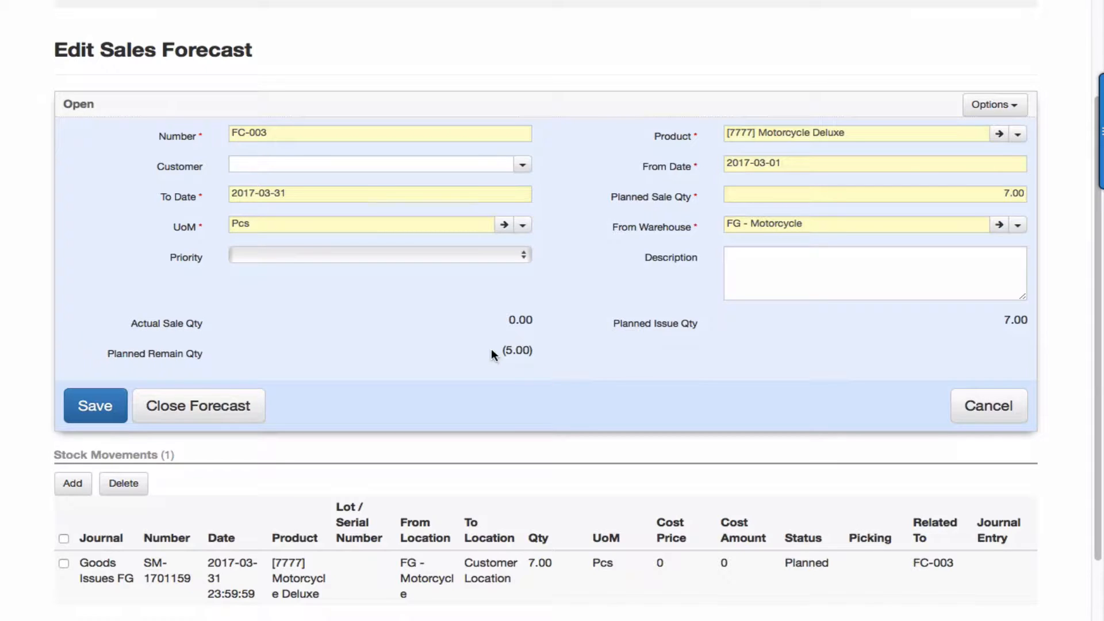
{"action": "scroll", "coordinate": [558, 352], "scroll_direction": "down", "scroll_amount": 2}
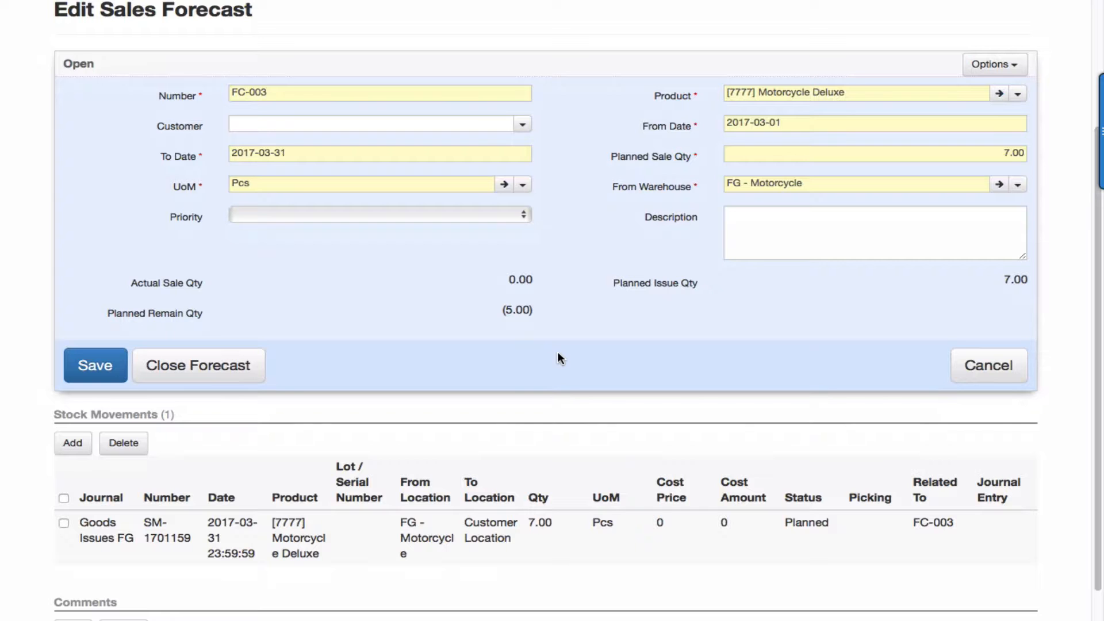
{"action": "scroll", "coordinate": [557, 352], "scroll_direction": "up", "scroll_amount": 5}
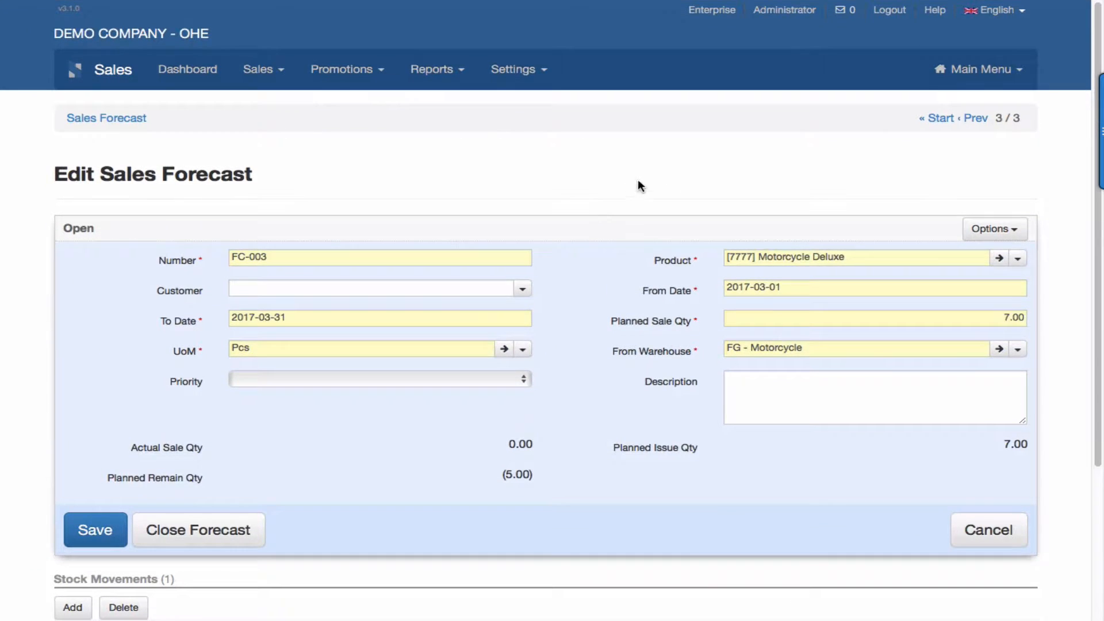
Open the inventory stock movements list and examine the planned Motorcycle Deluxe movement linked to forecast FC-003.
{"action": "left_click", "coordinate": [973, 71]}
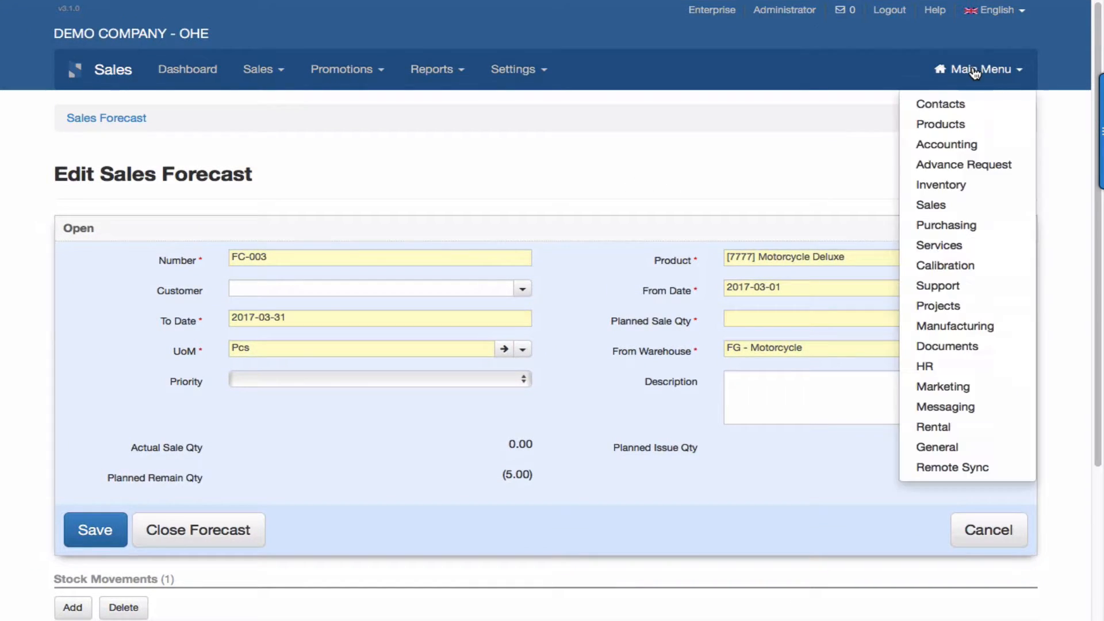
{"action": "left_click", "coordinate": [941, 184]}
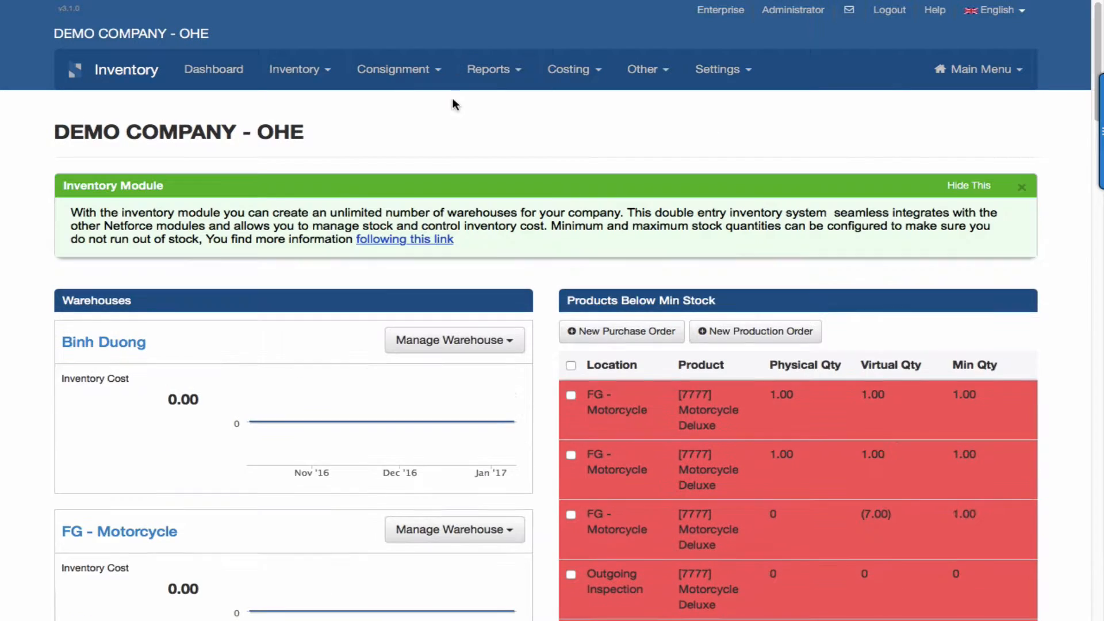
{"action": "left_click", "coordinate": [306, 70]}
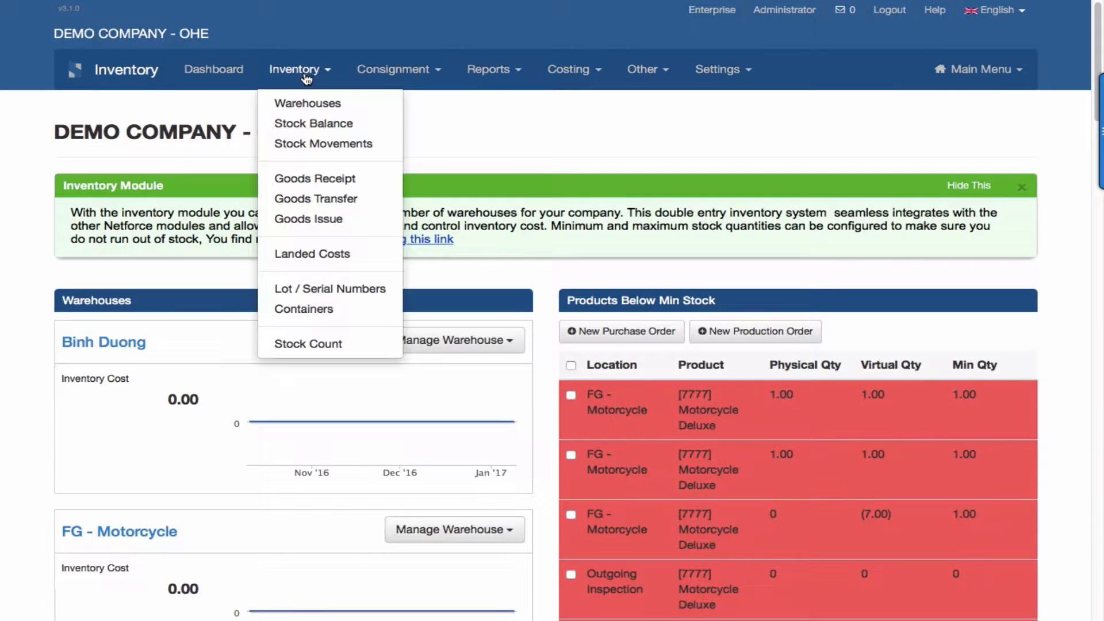
{"action": "left_click", "coordinate": [332, 145]}
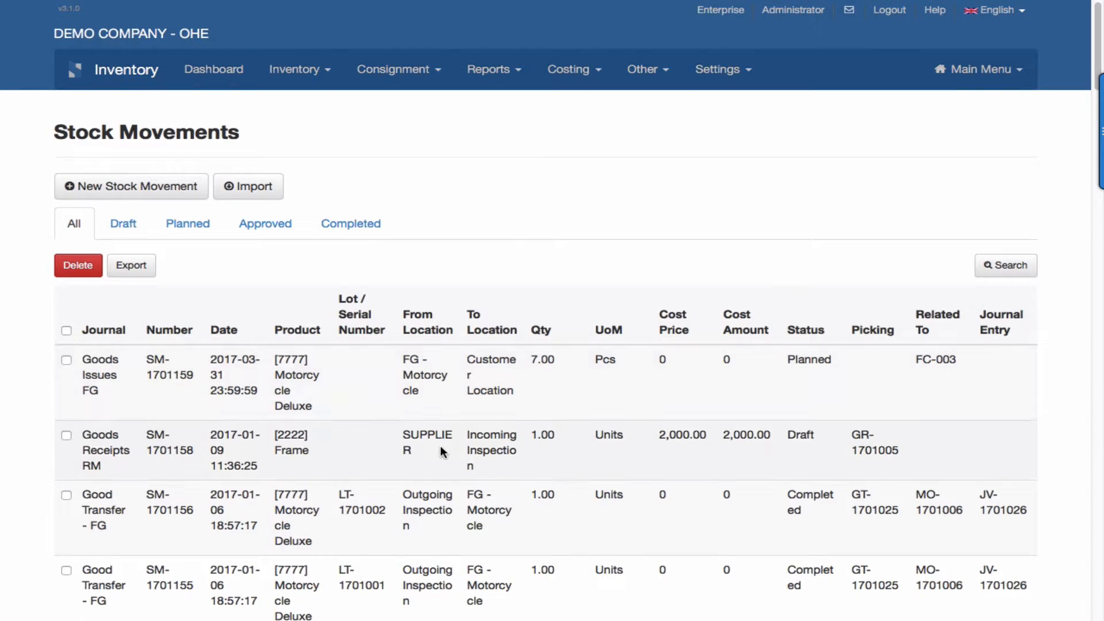
{"action": "scroll", "coordinate": [446, 446], "scroll_direction": "down", "scroll_amount": 3}
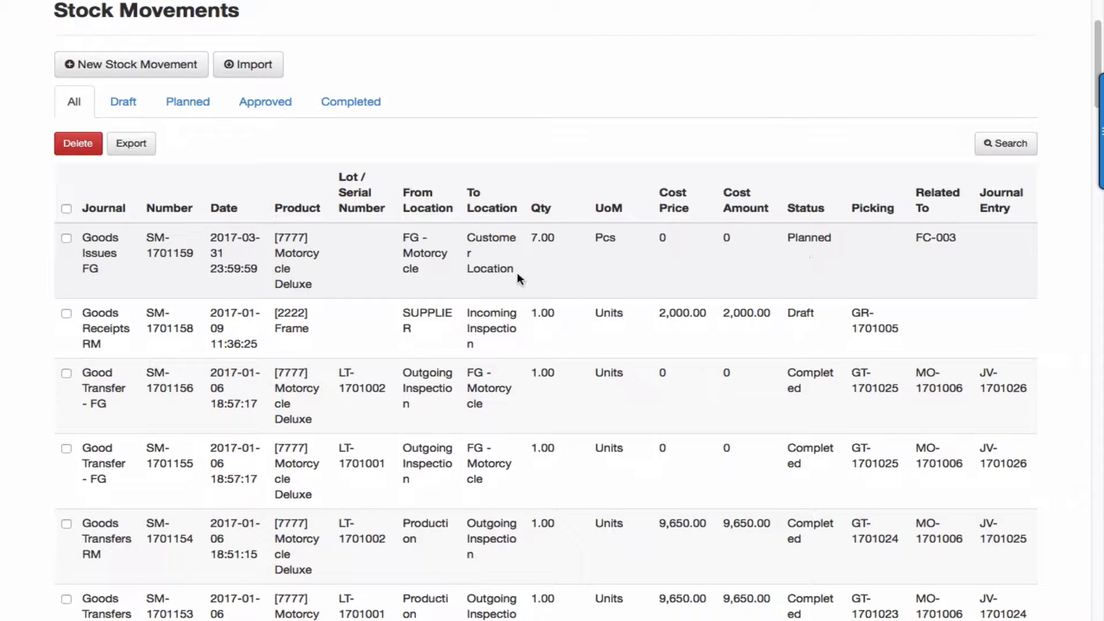
{"action": "scroll", "coordinate": [276, 264], "scroll_direction": "up", "scroll_amount": 3}
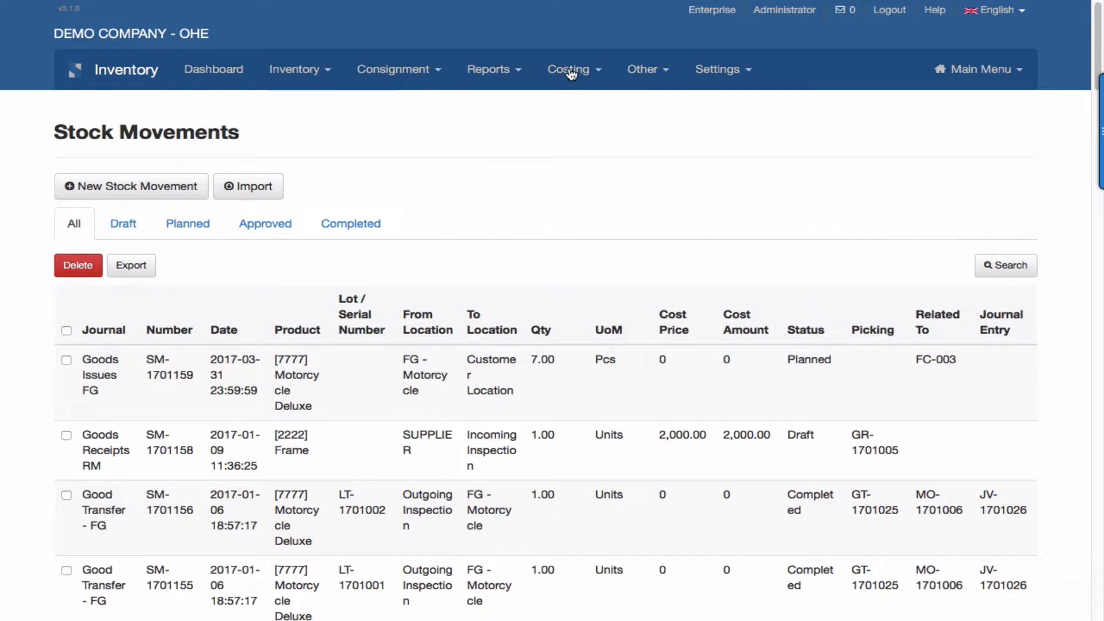
Open the Stock Card report and choose Motorcycle Deluxe as its product.
{"action": "left_click", "coordinate": [504, 72]}
{"action": "left_click", "coordinate": [515, 122]}
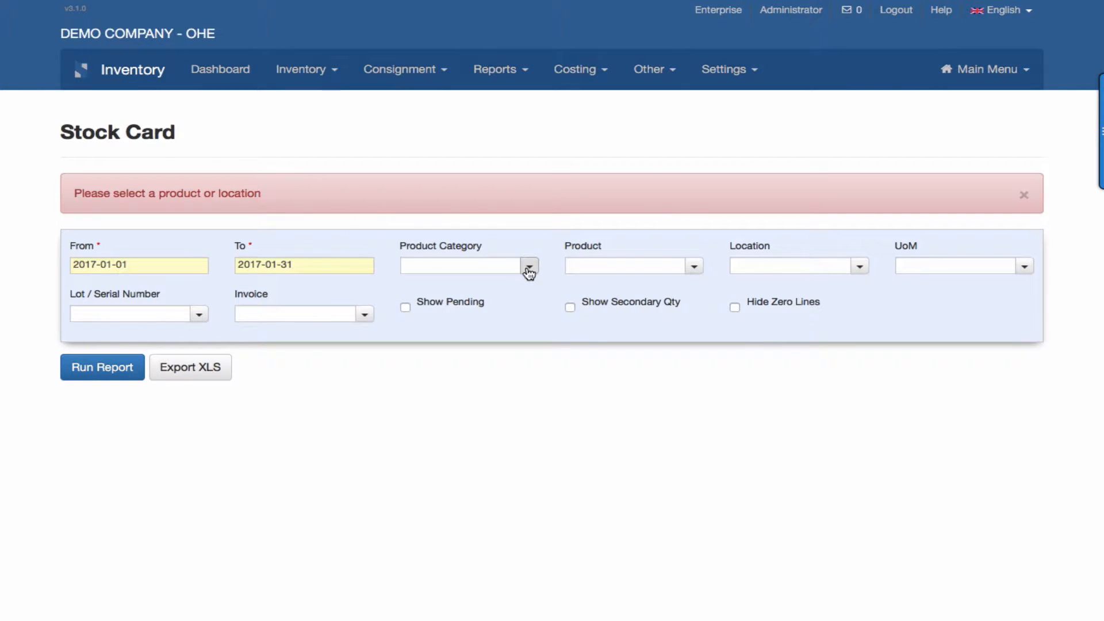
{"action": "left_click", "coordinate": [695, 268]}
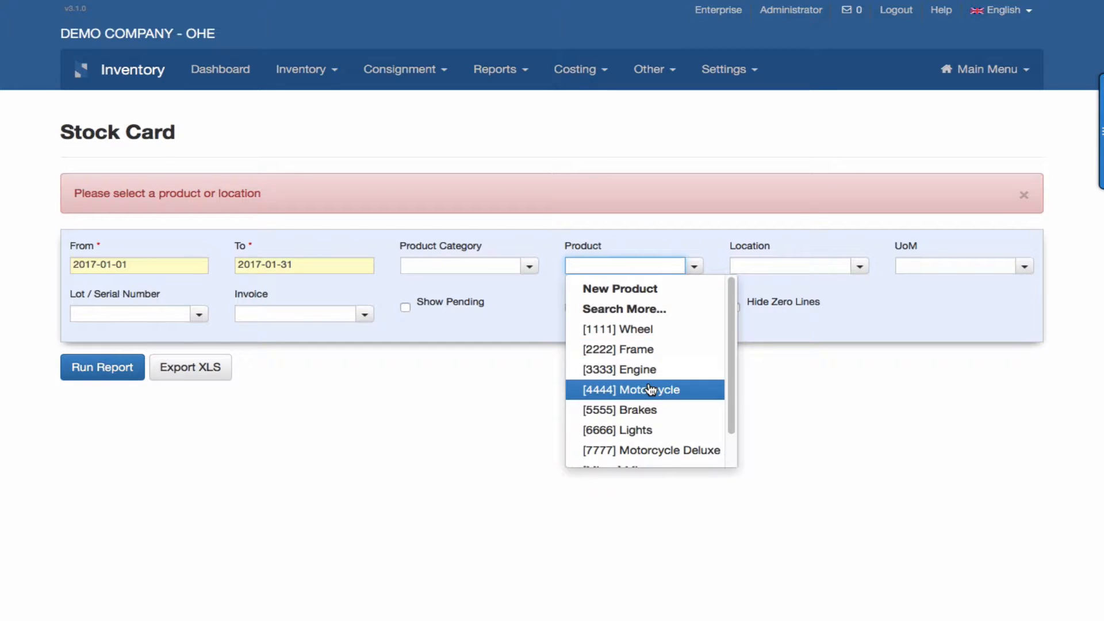
{"action": "scroll", "coordinate": [652, 389], "scroll_direction": "down", "scroll_amount": 1}
{"action": "left_click", "coordinate": [652, 414]}
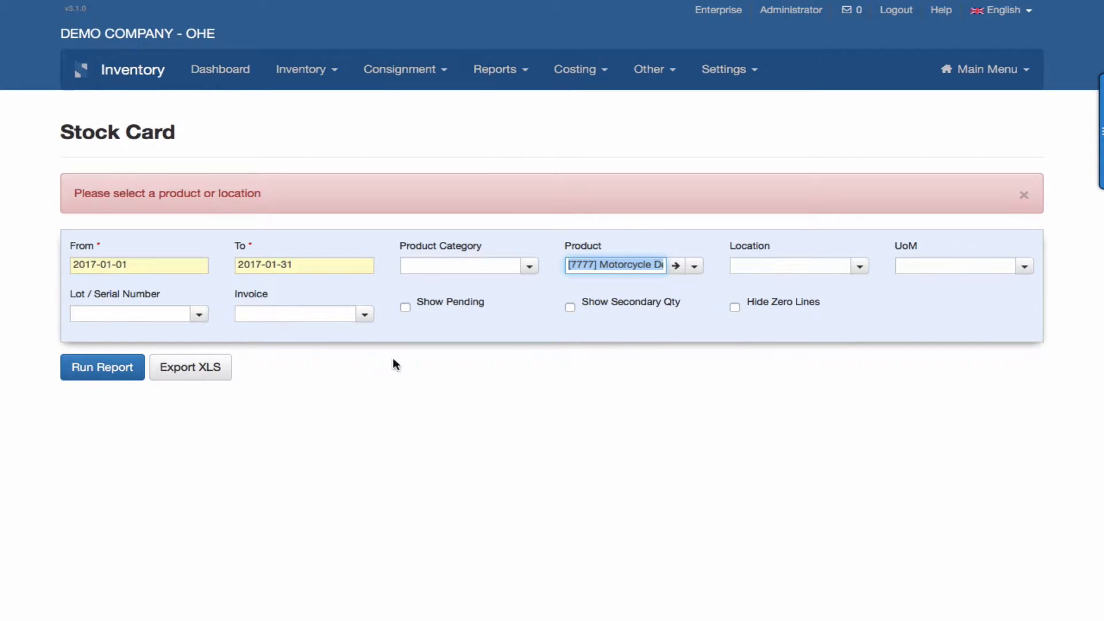
Set the Stock Card end date to 2017-03-31, run the report and examine the product's movements and balances by location.
{"action": "left_click", "coordinate": [336, 262]}
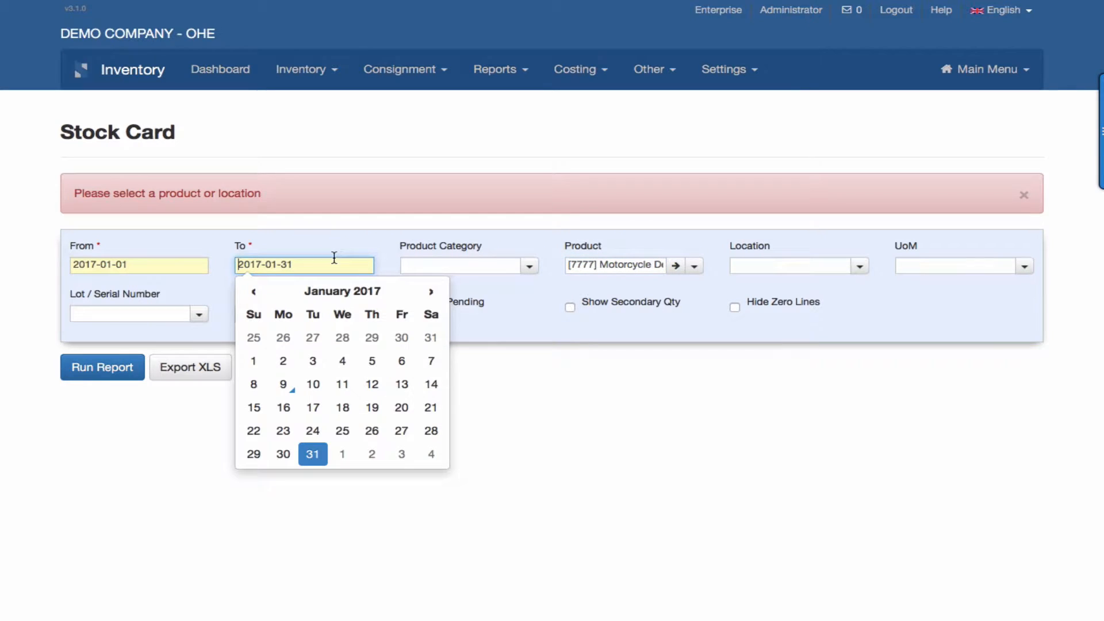
{"action": "left_click", "coordinate": [436, 293]}
{"action": "left_click", "coordinate": [436, 294]}
{"action": "left_click", "coordinate": [437, 295]}
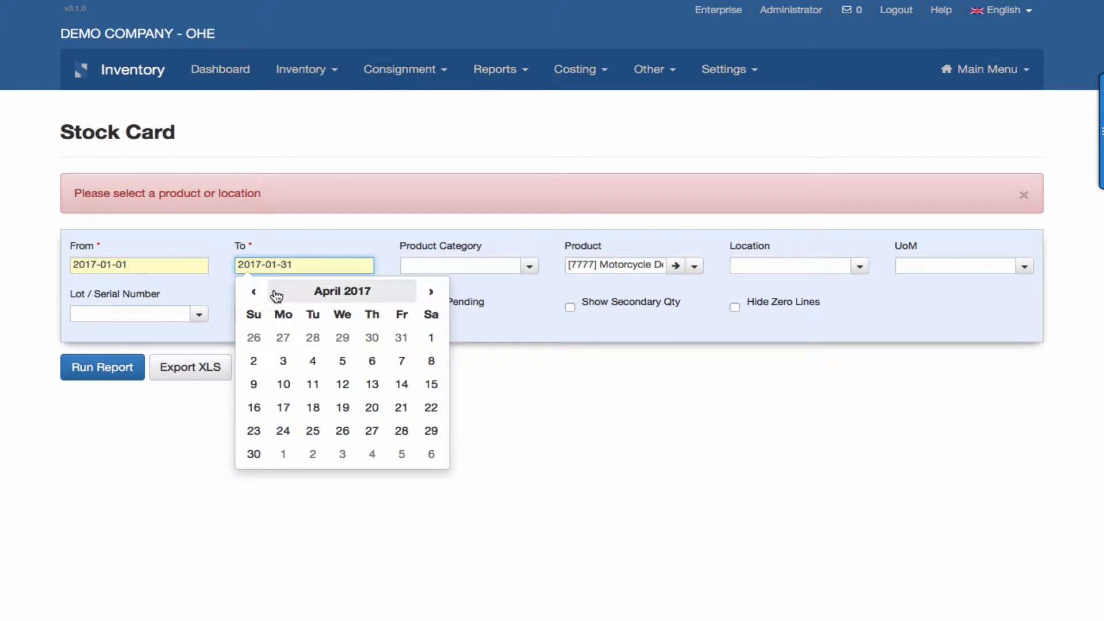
{"action": "left_click", "coordinate": [252, 292]}
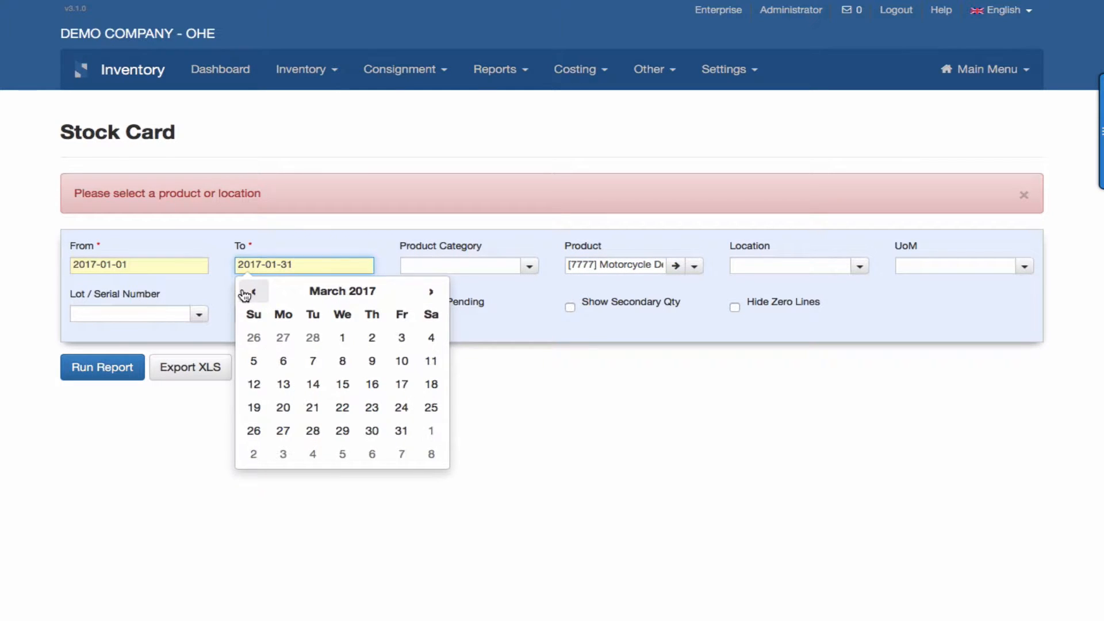
{"action": "left_click", "coordinate": [402, 432]}
{"action": "left_click", "coordinate": [106, 368]}
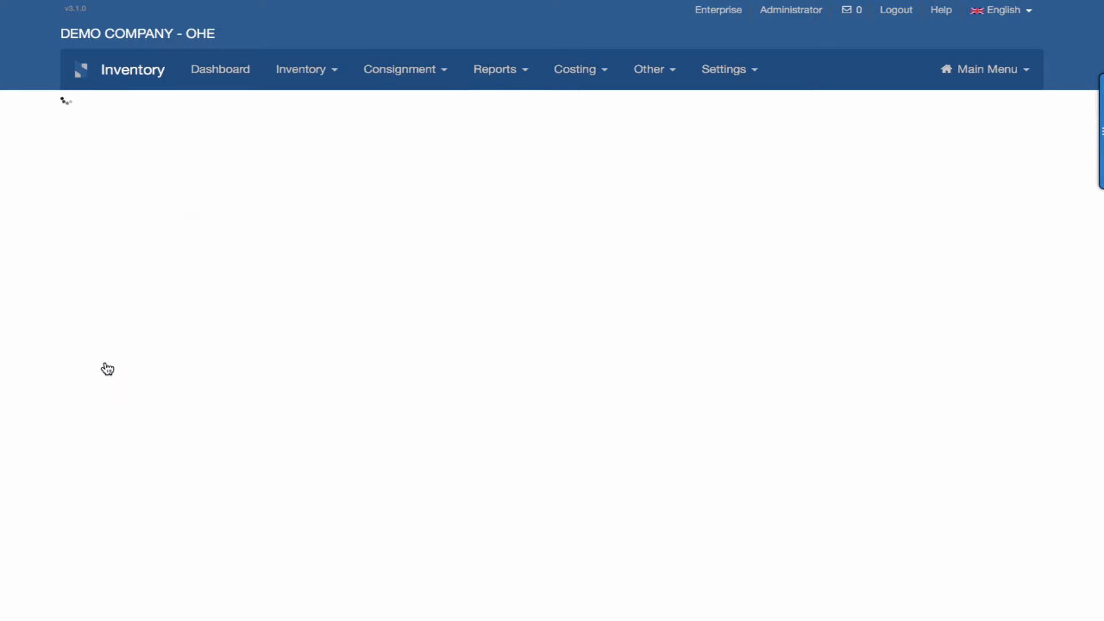
{"action": "scroll", "coordinate": [106, 366], "scroll_direction": "down", "scroll_amount": 5}
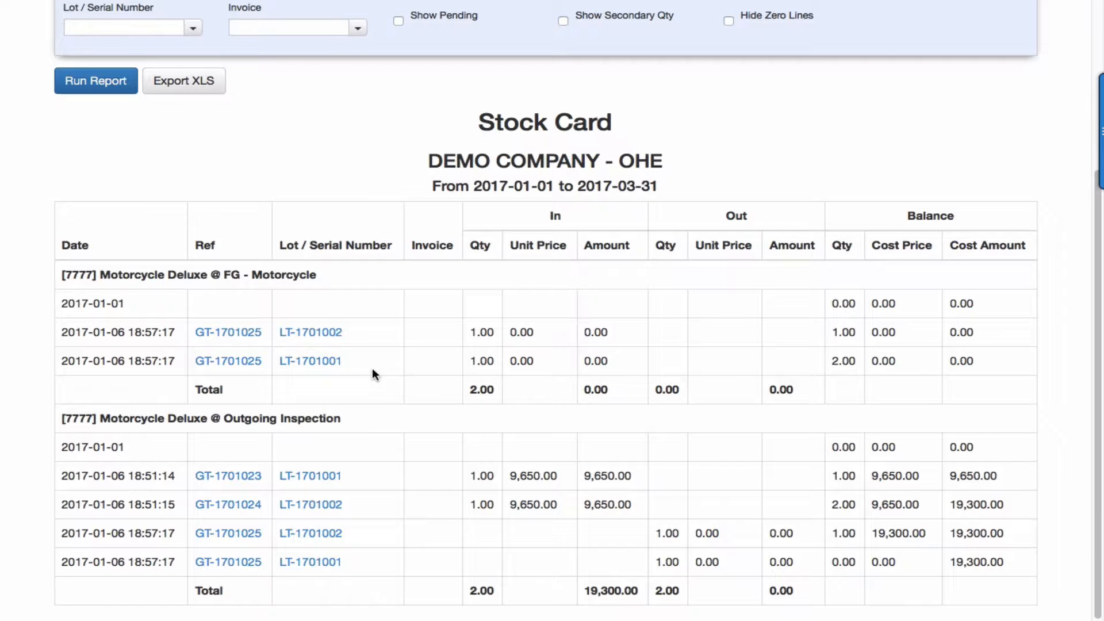
{"action": "scroll", "coordinate": [372, 370], "scroll_direction": "up", "scroll_amount": 4}
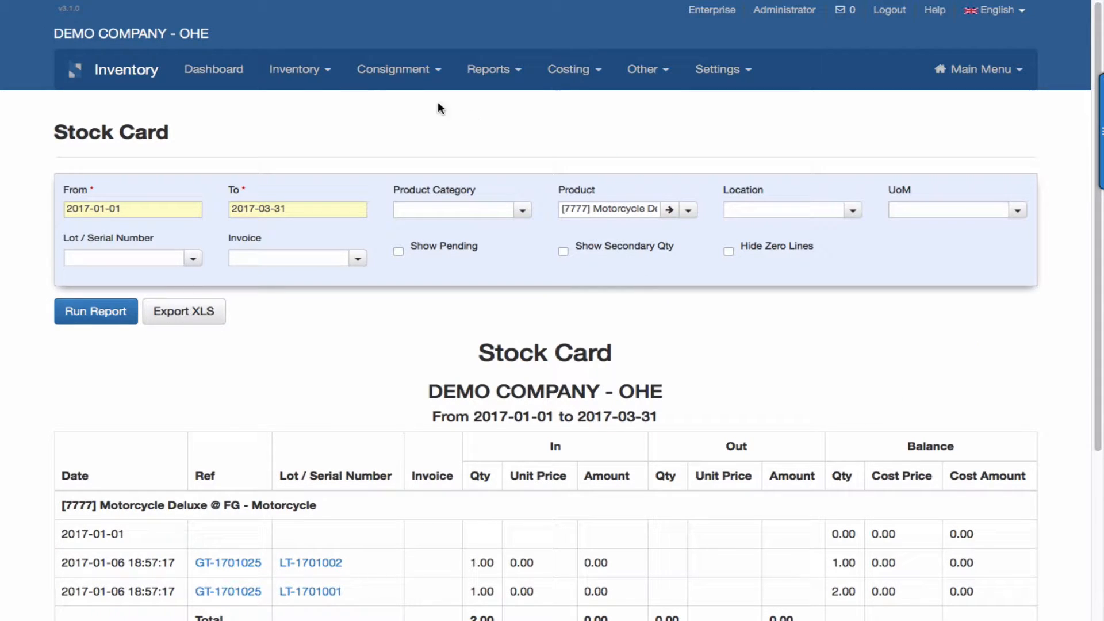
Run the Stock Planning - Sale Forecast report for the Finished goods category with end date 2017-03-31.
{"action": "left_click", "coordinate": [504, 72]}
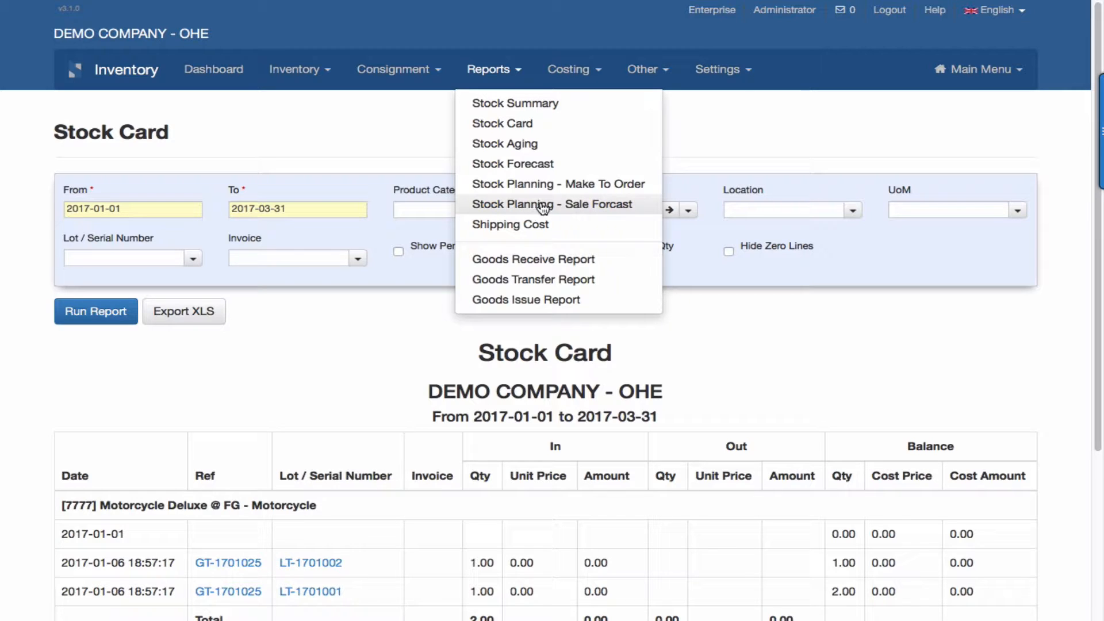
{"action": "left_click", "coordinate": [610, 205]}
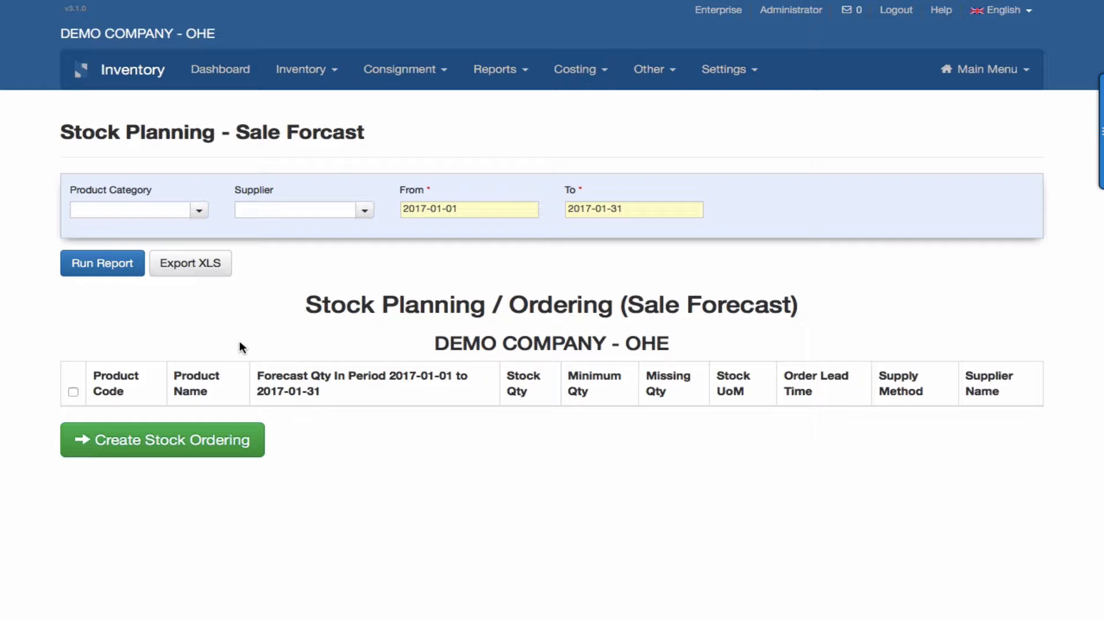
{"action": "left_click", "coordinate": [200, 211]}
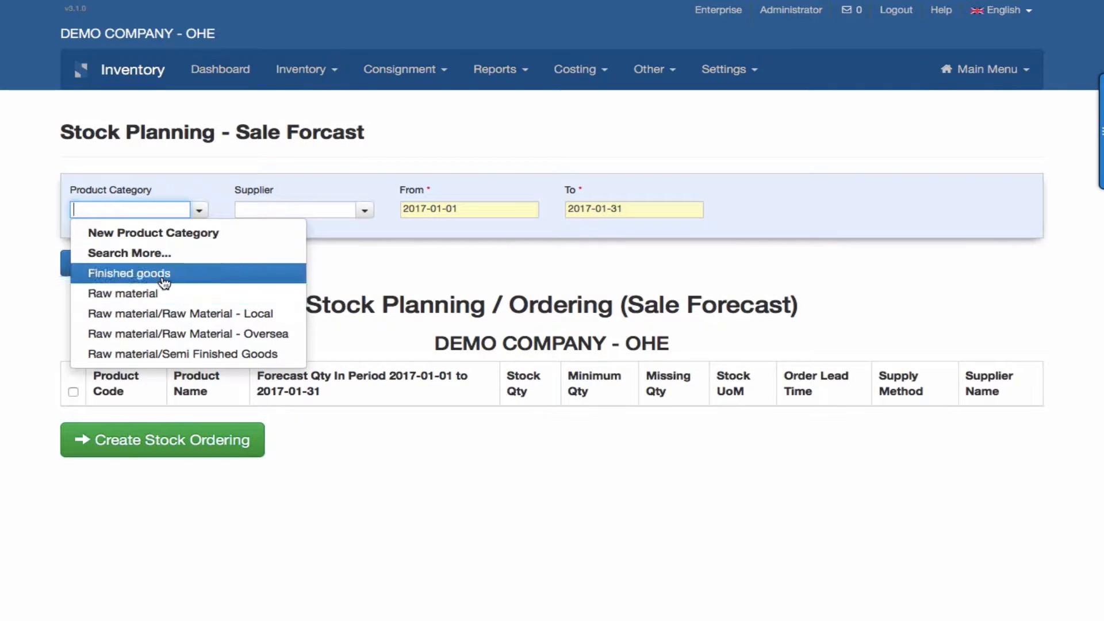
{"action": "left_click", "coordinate": [165, 281]}
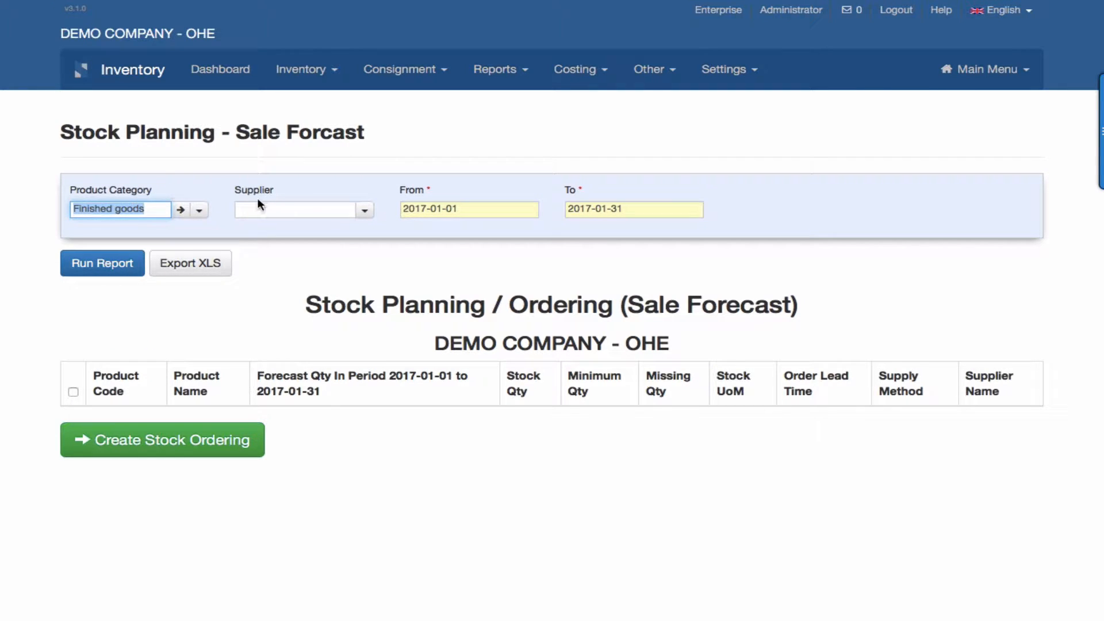
{"action": "left_click", "coordinate": [633, 208]}
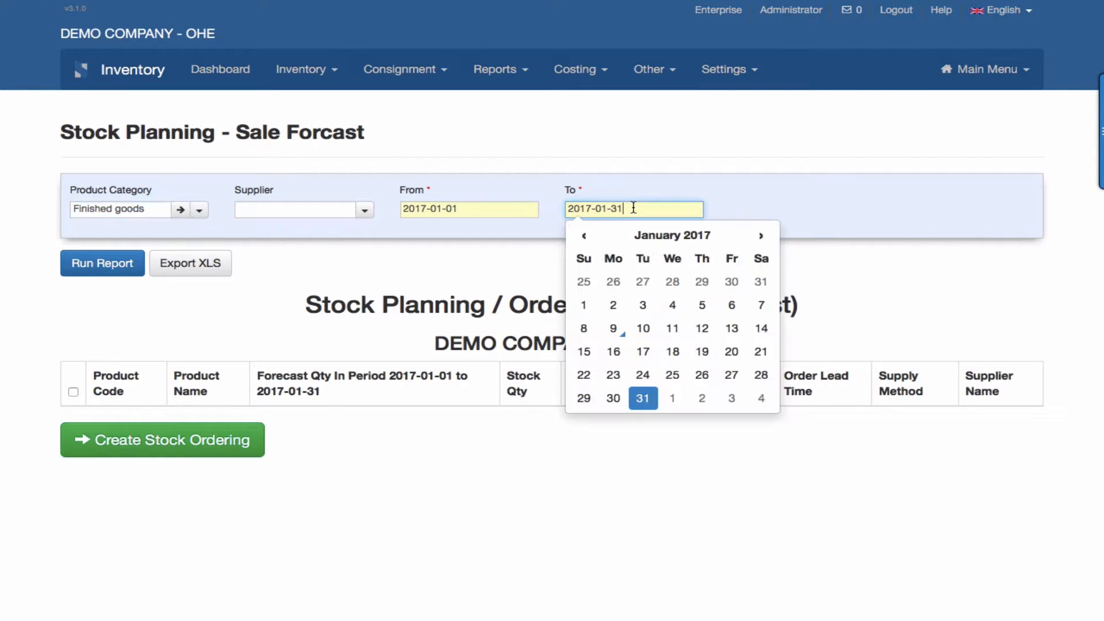
{"action": "double_click", "coordinate": [762, 237]}
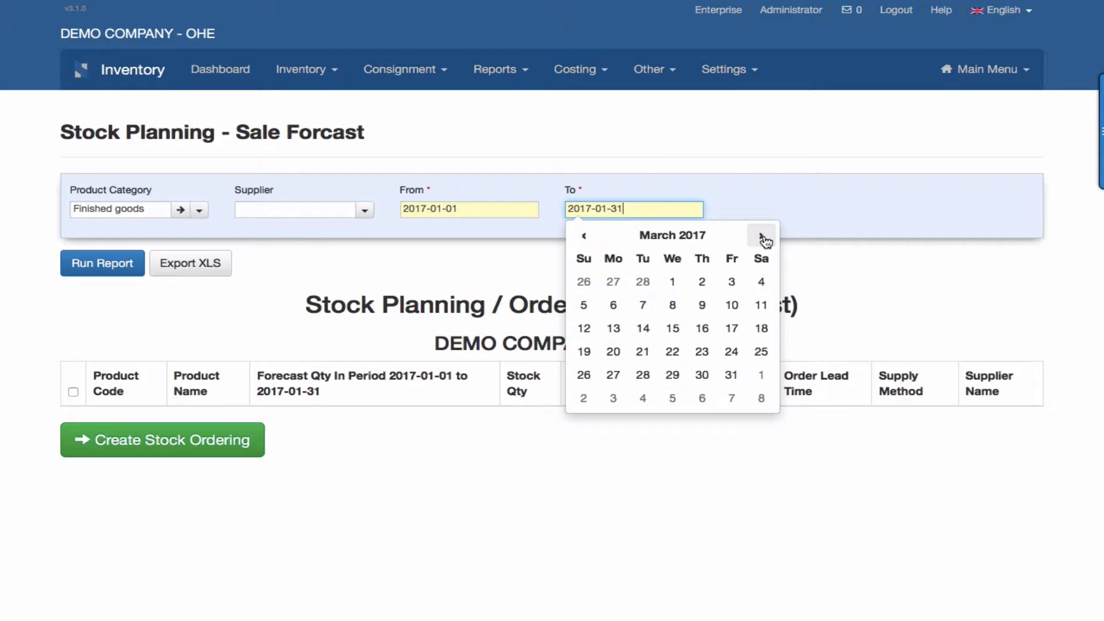
{"action": "left_click", "coordinate": [733, 377]}
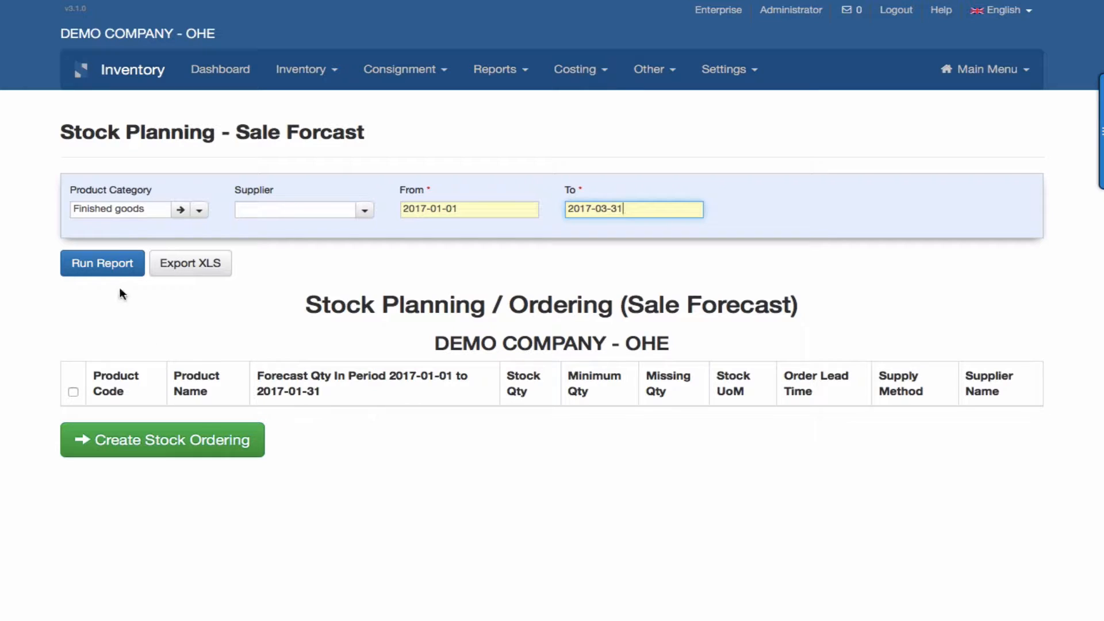
{"action": "left_click", "coordinate": [108, 266]}
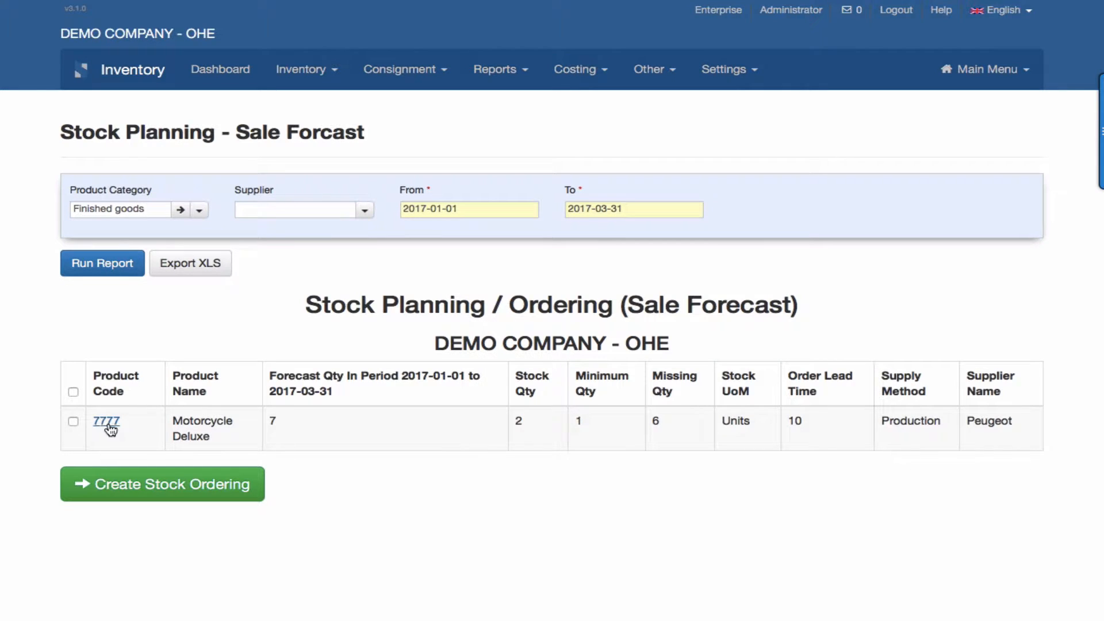
Generate the stock ordering for Motorcycle Deluxe from the planning report and create the orders, including Wheel, Engine and Washer purchases.
{"action": "left_click", "coordinate": [109, 420]}
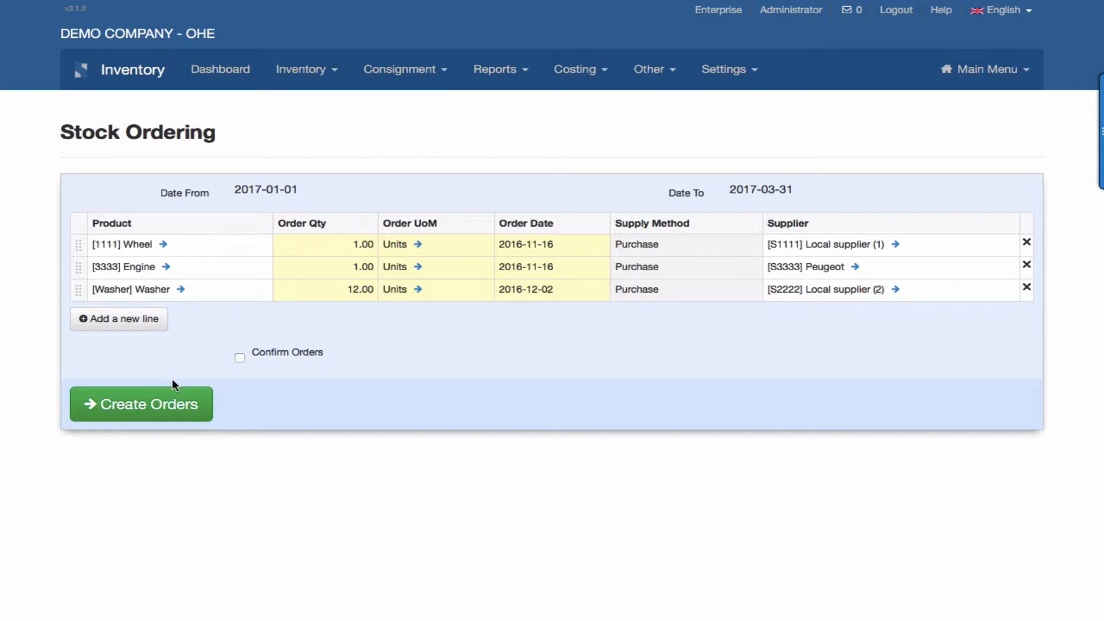
{"action": "left_click", "coordinate": [174, 409]}
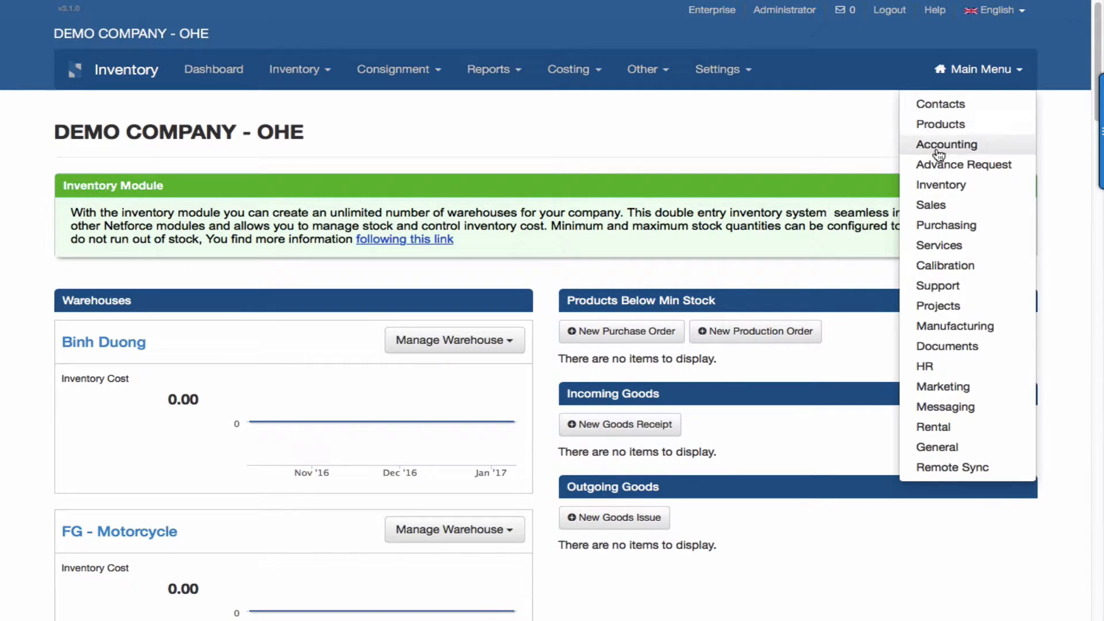
Open the production orders list in Manufacturing to review the draft Motorcycle Deluxe and Mirror orders.
{"action": "left_click", "coordinate": [944, 327]}
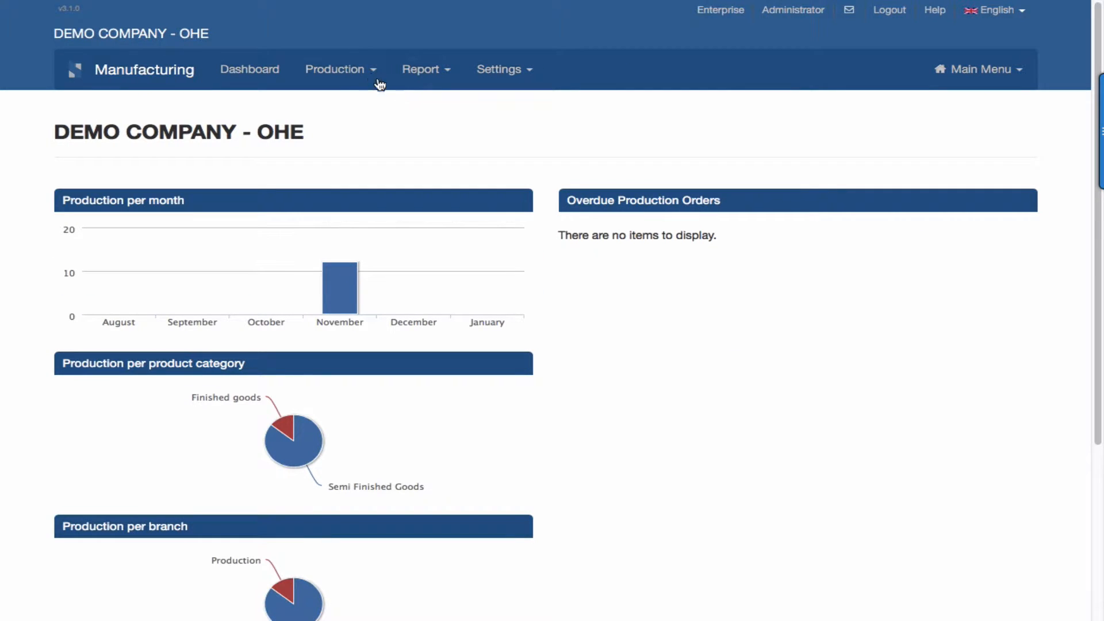
{"action": "left_click", "coordinate": [365, 71]}
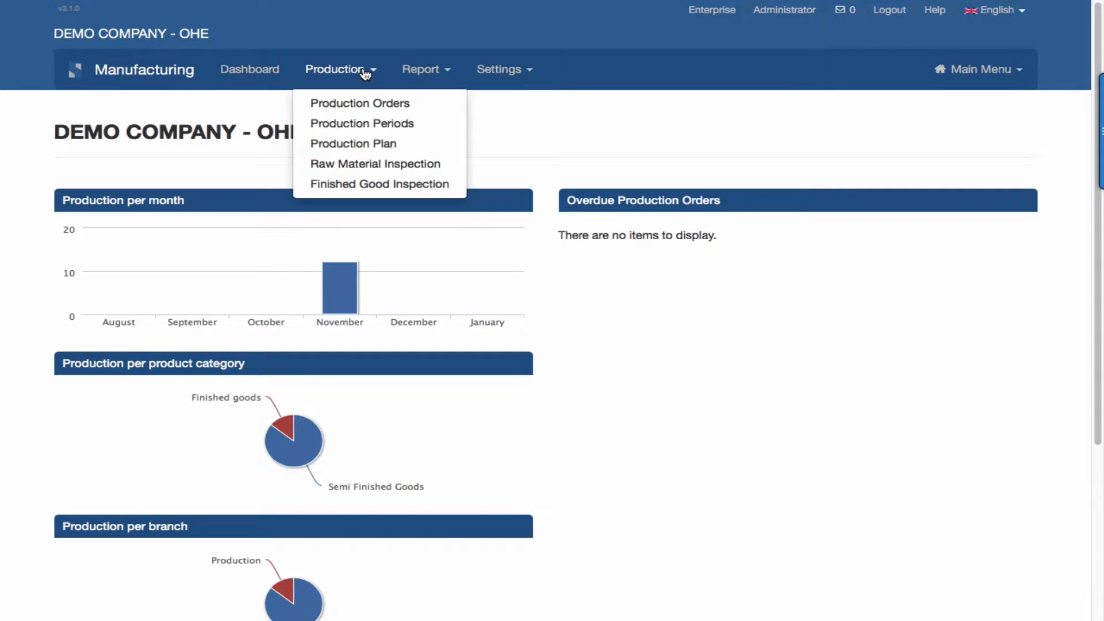
{"action": "left_click", "coordinate": [363, 104]}
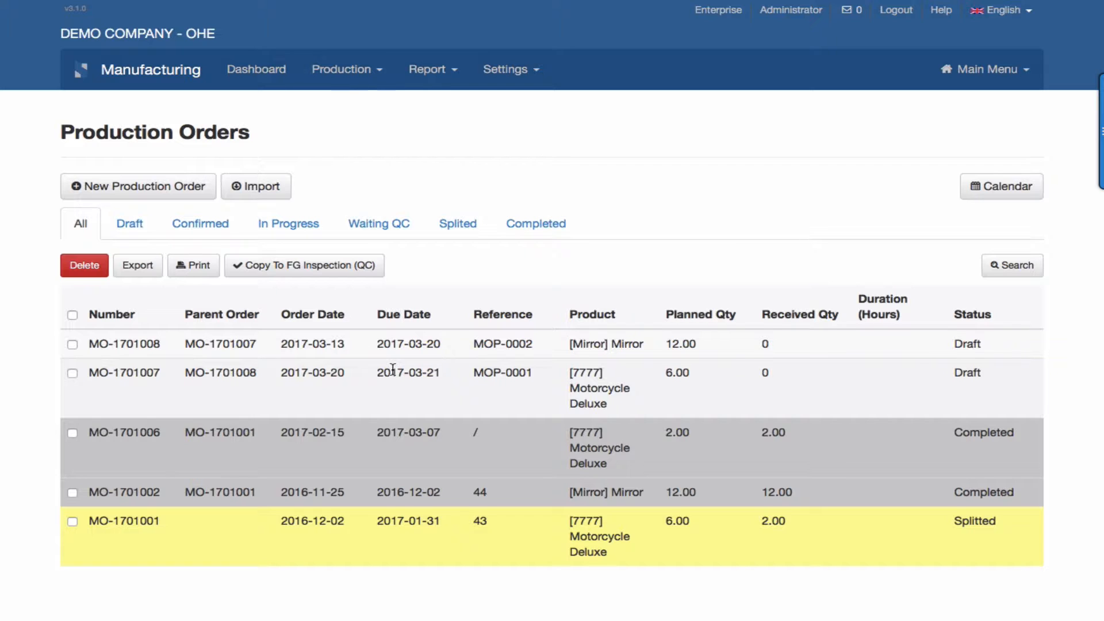
List the draft purchase orders in Purchasing and open the one for Local supplier (2) dated 2017-03-06.
{"action": "mouse_move", "coordinate": [754, 33]}
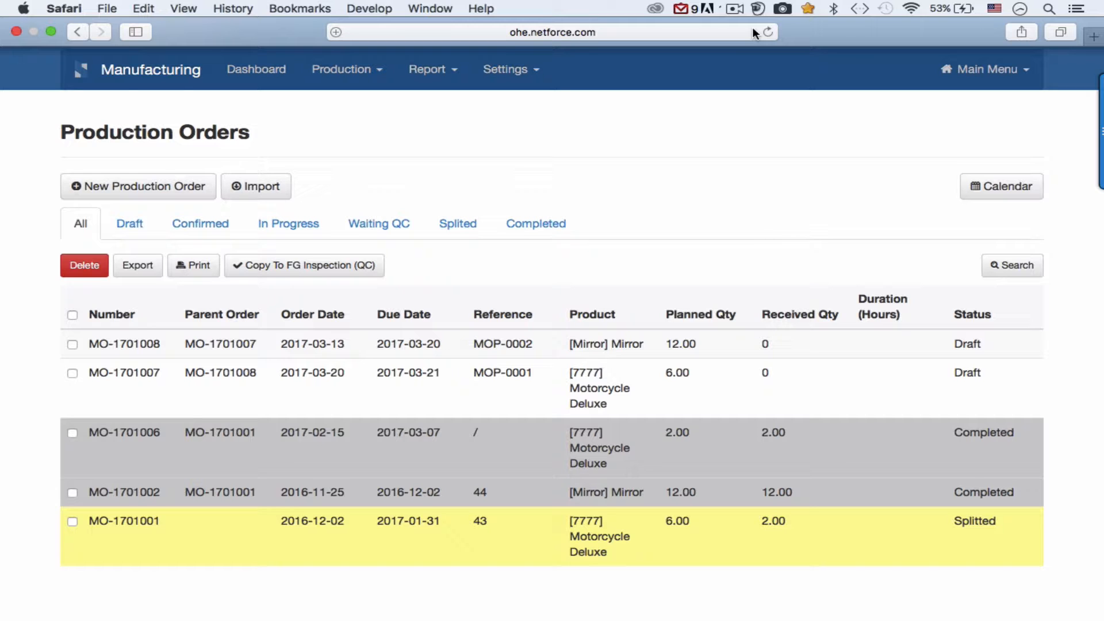
{"action": "left_click", "coordinate": [981, 70]}
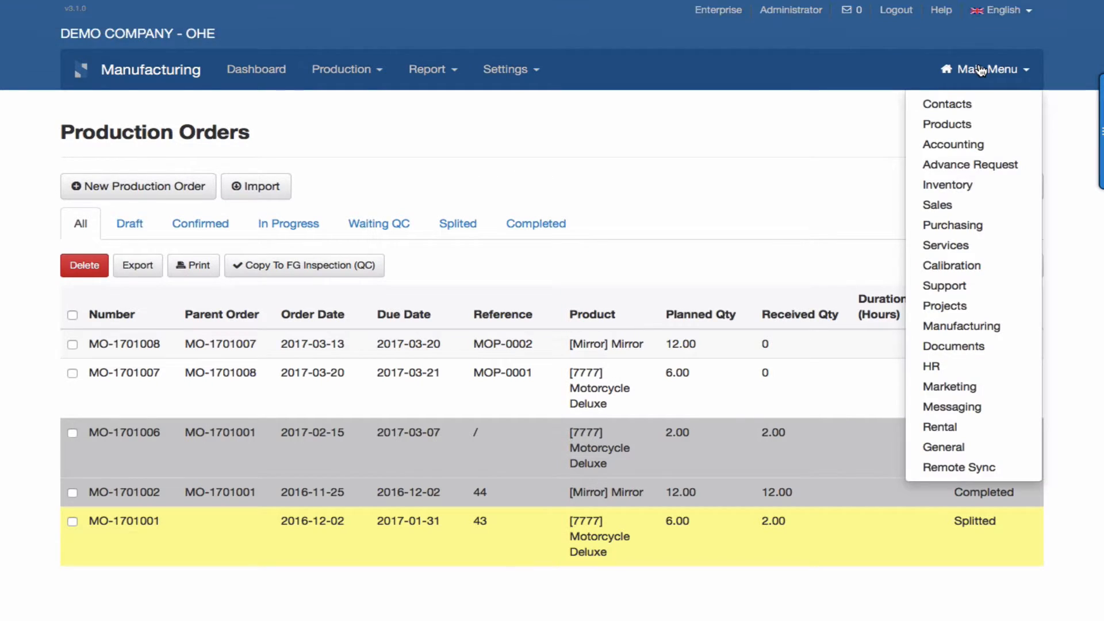
{"action": "left_click", "coordinate": [962, 226]}
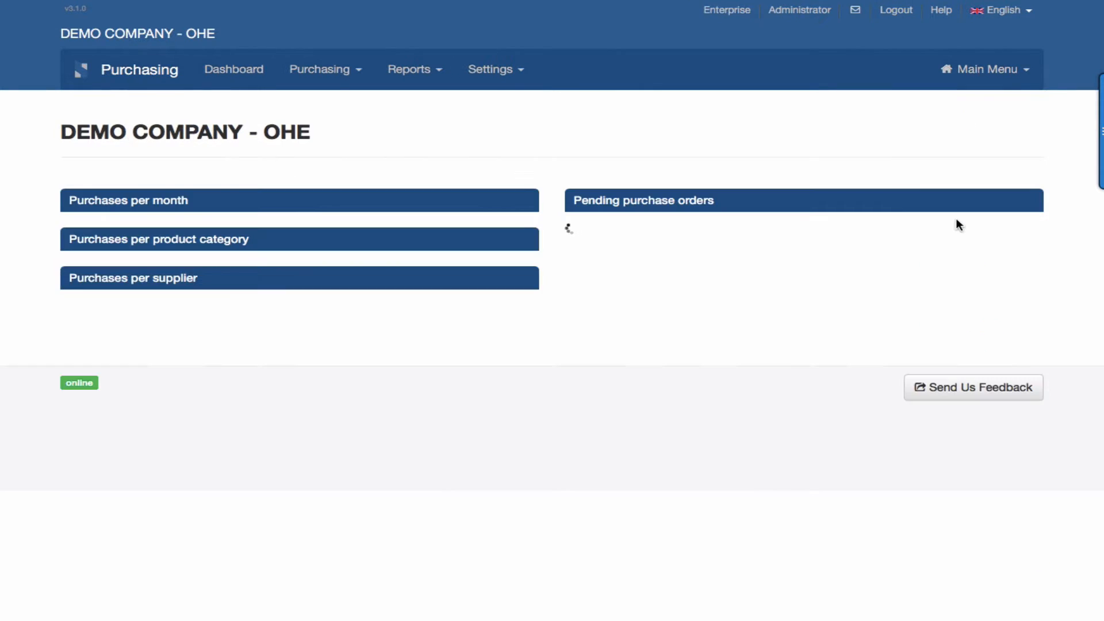
{"action": "left_click", "coordinate": [337, 71]}
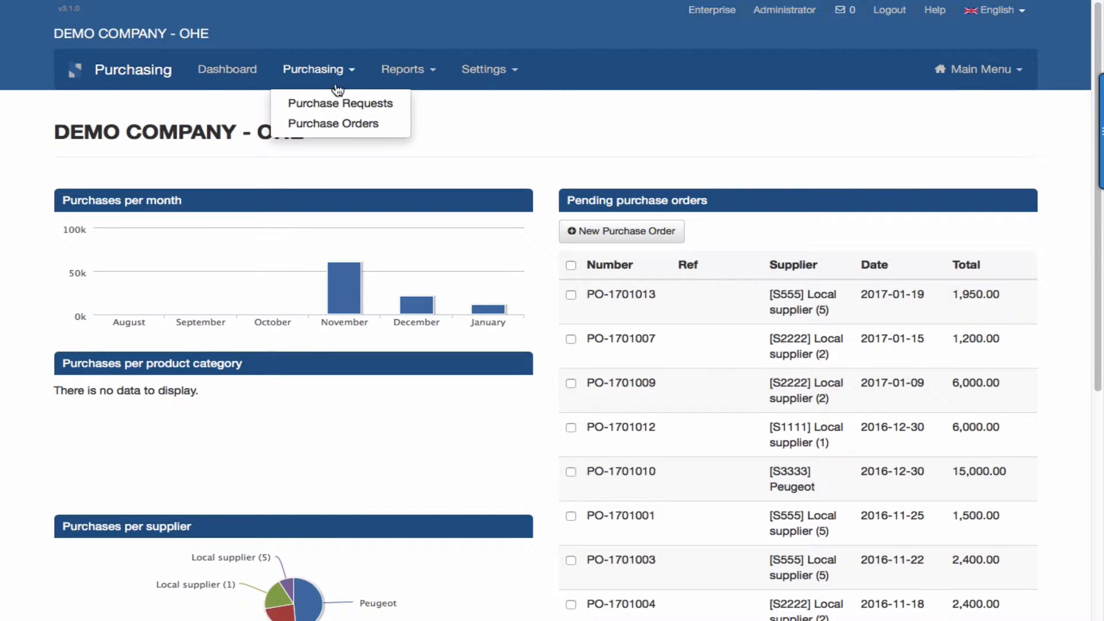
{"action": "left_click", "coordinate": [340, 122]}
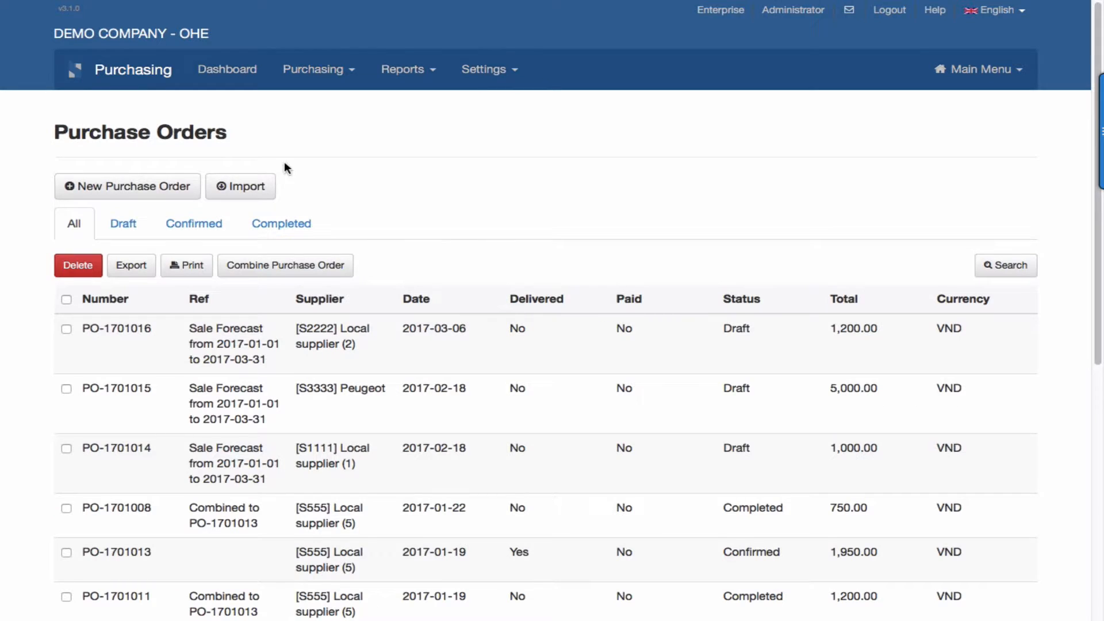
{"action": "left_click", "coordinate": [123, 224]}
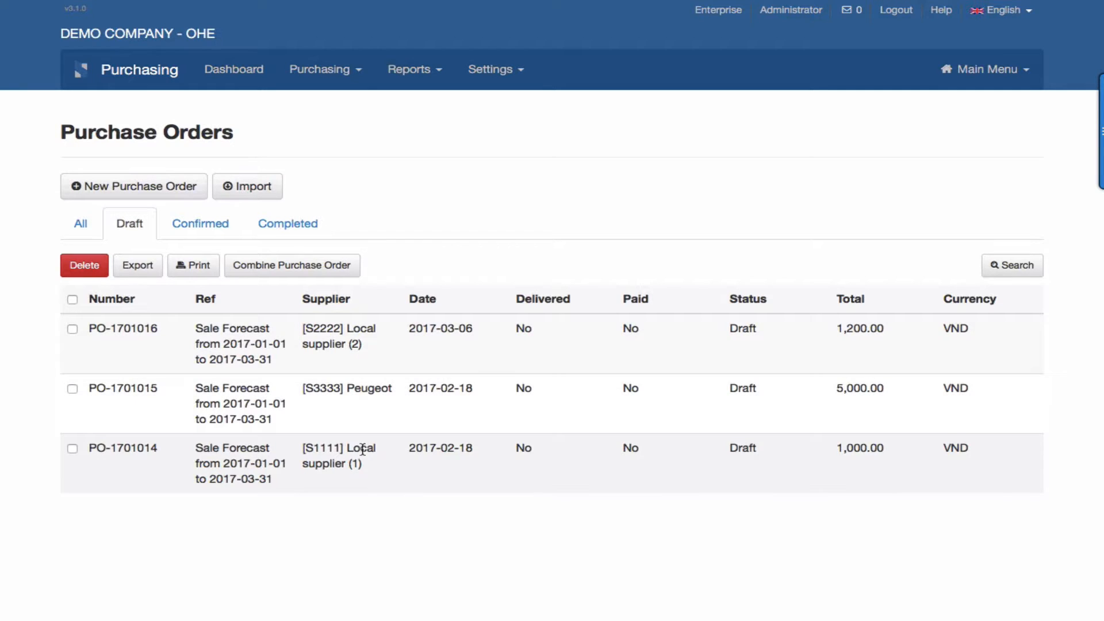
{"action": "left_click", "coordinate": [344, 335]}
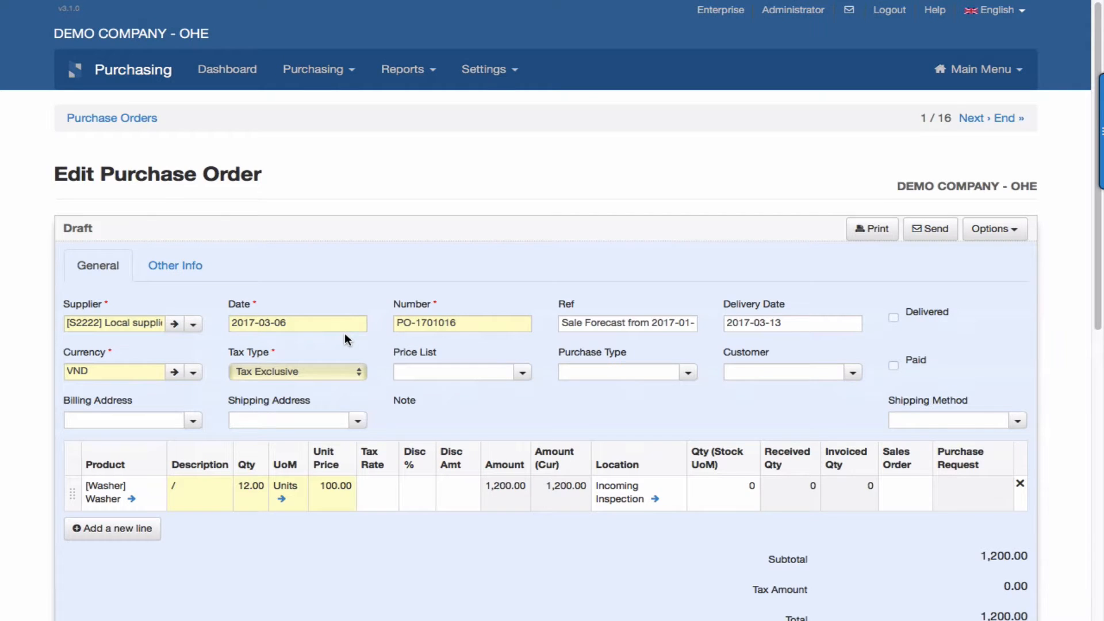
Examine the Washer line, dates and totals of the Local supplier (2) purchase order and return to the draft orders.
{"action": "scroll", "coordinate": [345, 335], "scroll_direction": "down", "scroll_amount": 2}
{"action": "scroll", "coordinate": [344, 332], "scroll_direction": "down", "scroll_amount": 2}
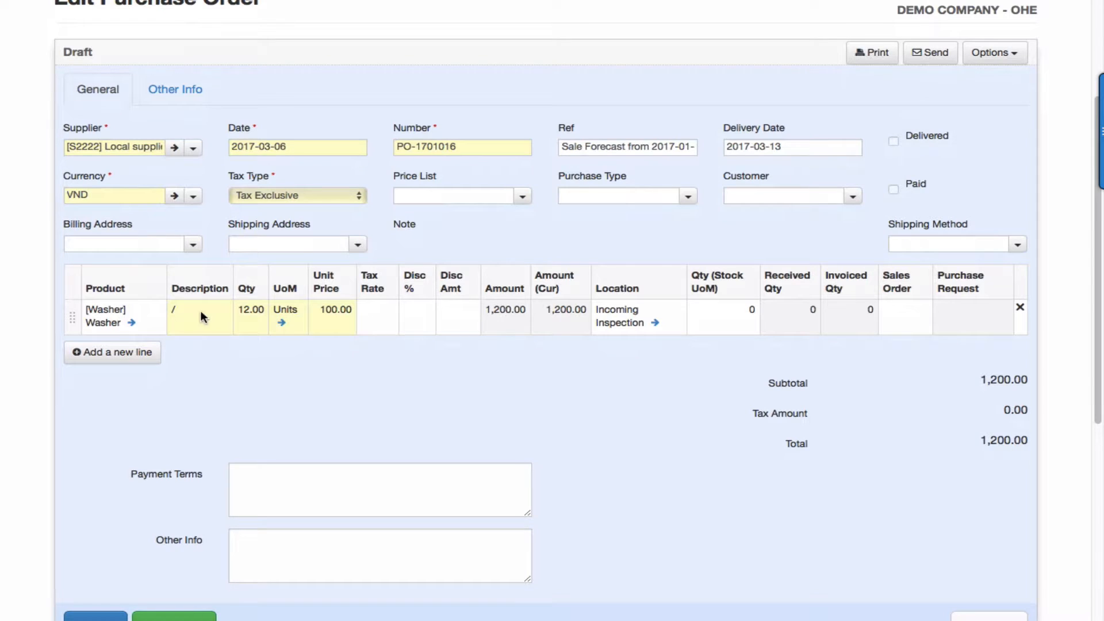
{"action": "scroll", "coordinate": [211, 313], "scroll_direction": "up", "scroll_amount": 4}
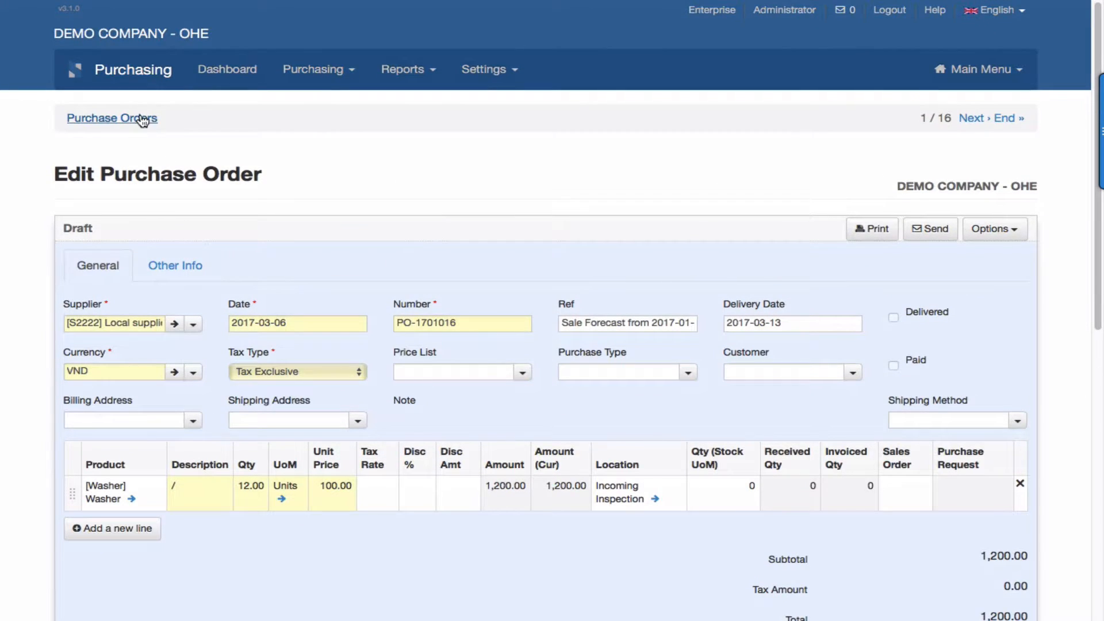
{"action": "left_click", "coordinate": [145, 118]}
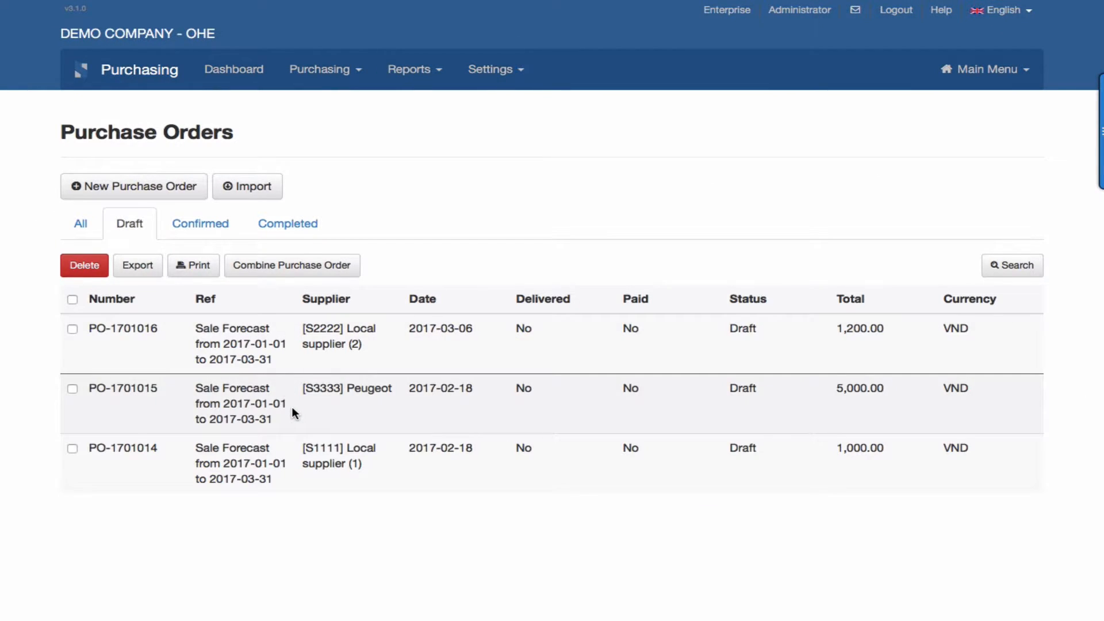
Open the draft Peugeot purchase order, examine its Engine line and dates, and return to the draft orders.
{"action": "left_click", "coordinate": [292, 407]}
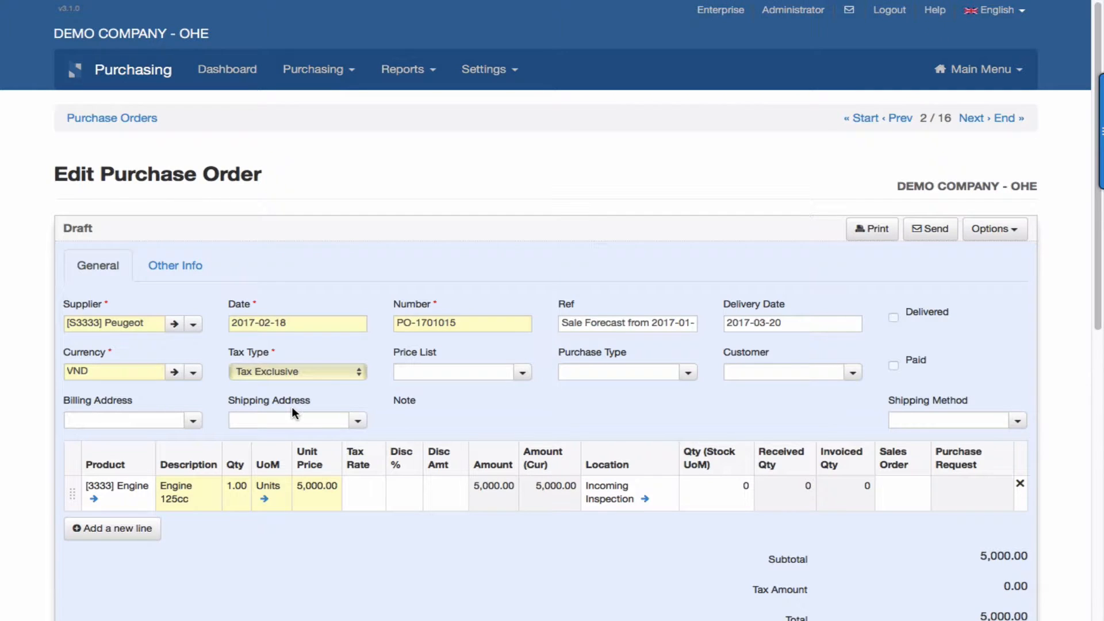
{"action": "scroll", "coordinate": [292, 406], "scroll_direction": "down", "scroll_amount": 2}
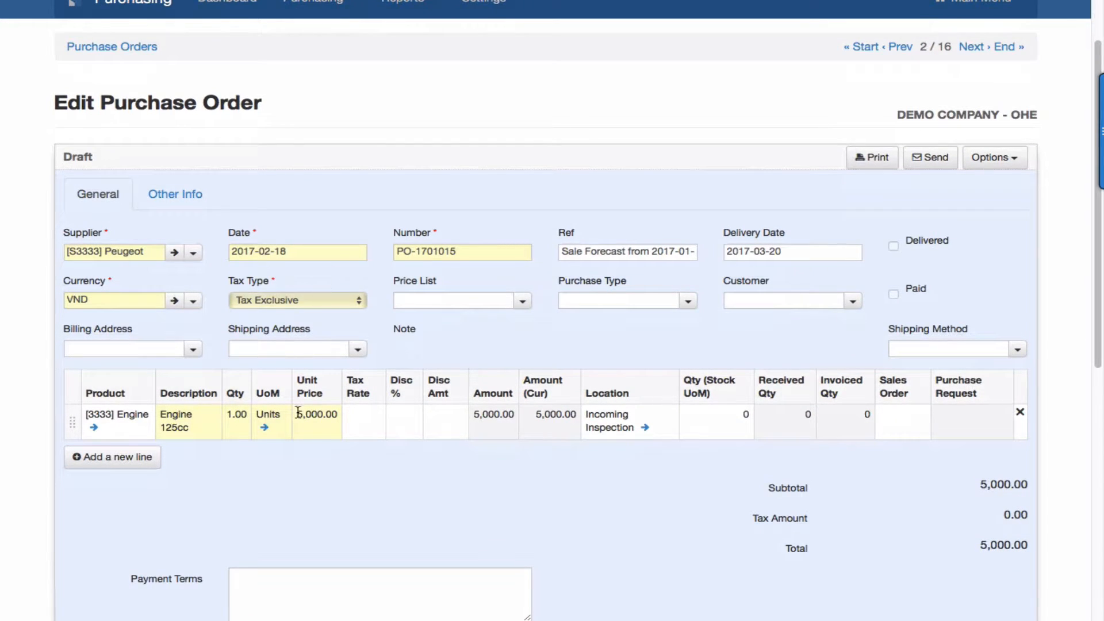
{"action": "left_click", "coordinate": [128, 51]}
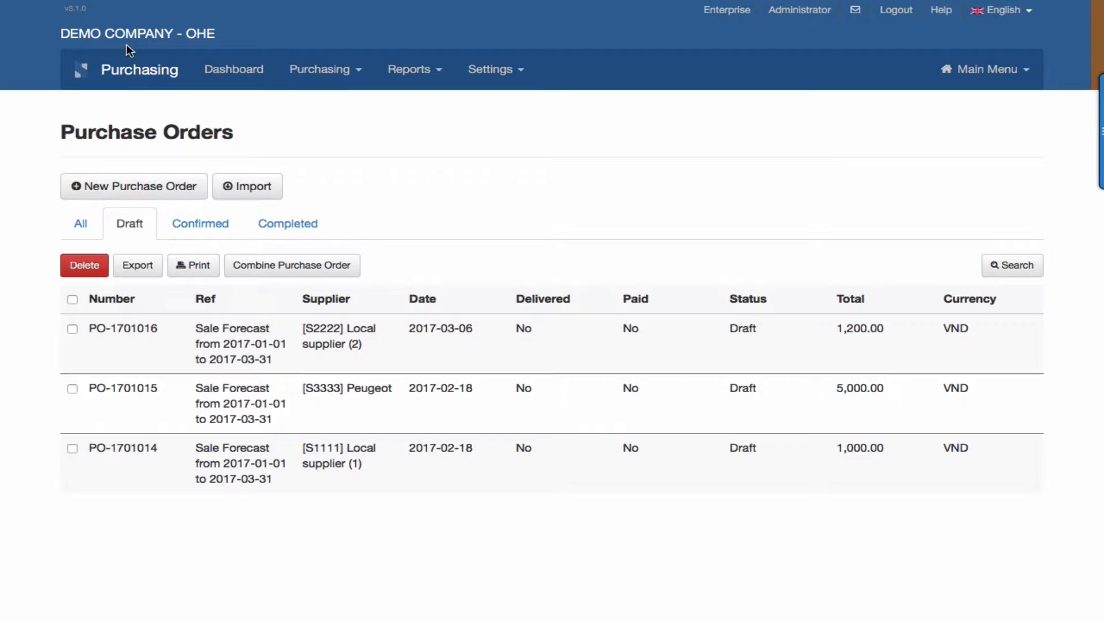
Open the draft Local supplier (1) purchase order, examine its Wheel line and delivery date, and return to the draft orders.
{"action": "left_click", "coordinate": [228, 460]}
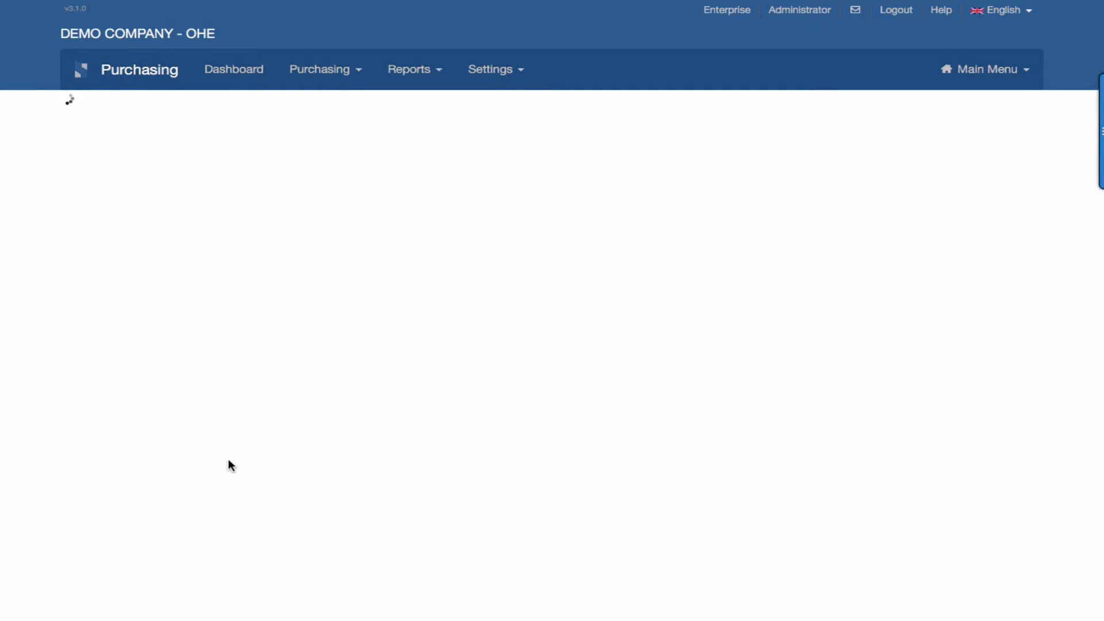
{"action": "scroll", "coordinate": [227, 458], "scroll_direction": "down", "scroll_amount": 2}
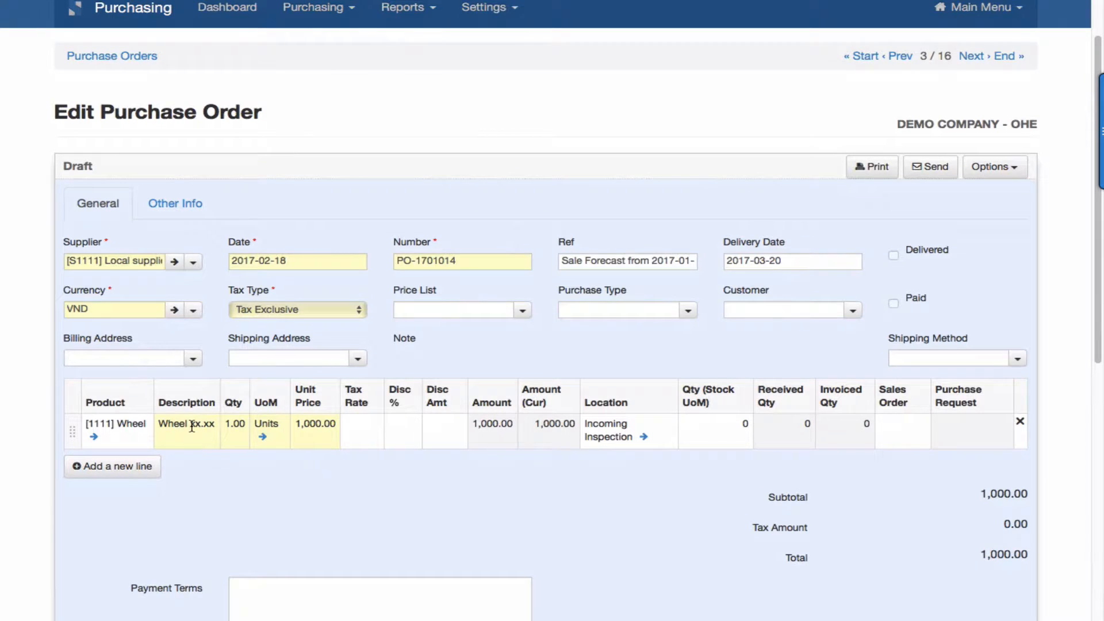
{"action": "scroll", "coordinate": [218, 428], "scroll_direction": "up", "scroll_amount": 2}
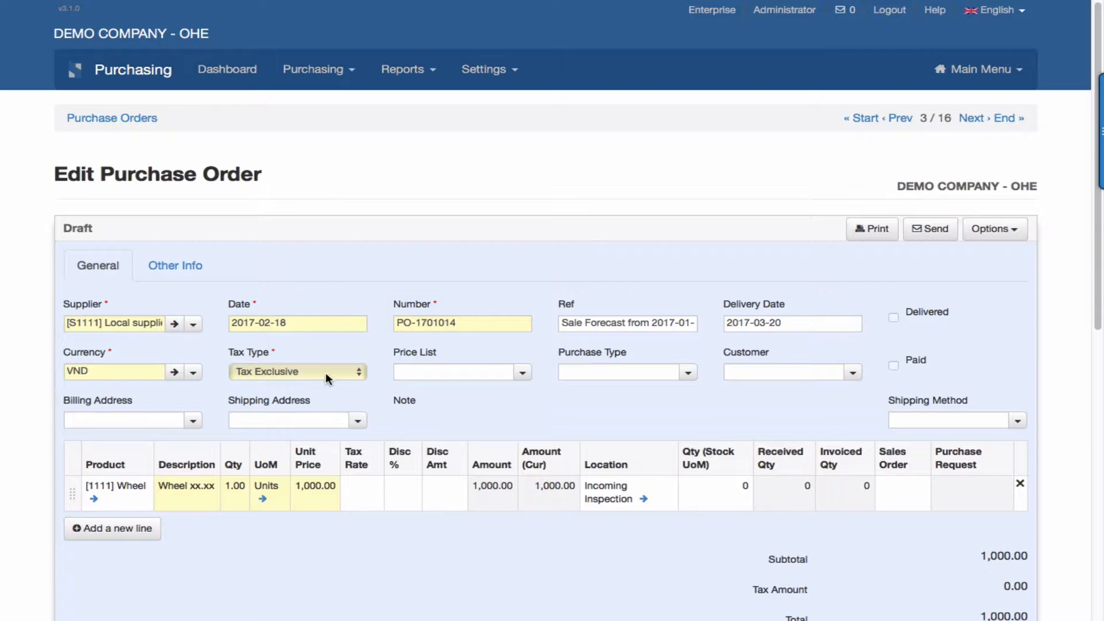
{"action": "left_click", "coordinate": [126, 120]}
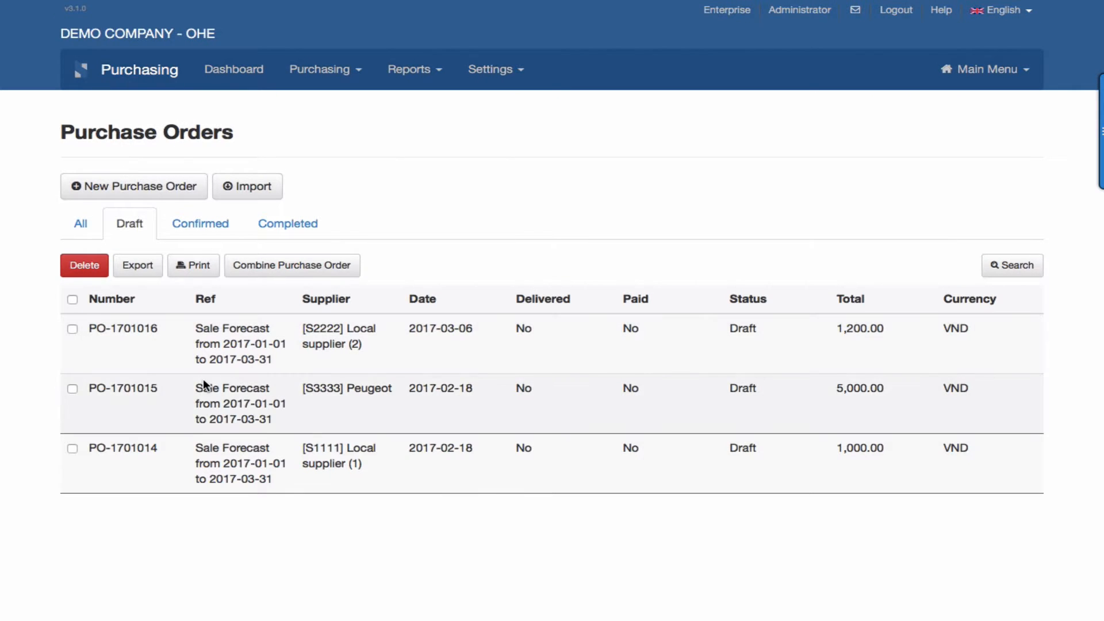
Reopen the draft Peugeot purchase order for the Engine, check its order and delivery dates, and confirm it.
{"action": "left_click", "coordinate": [257, 400]}
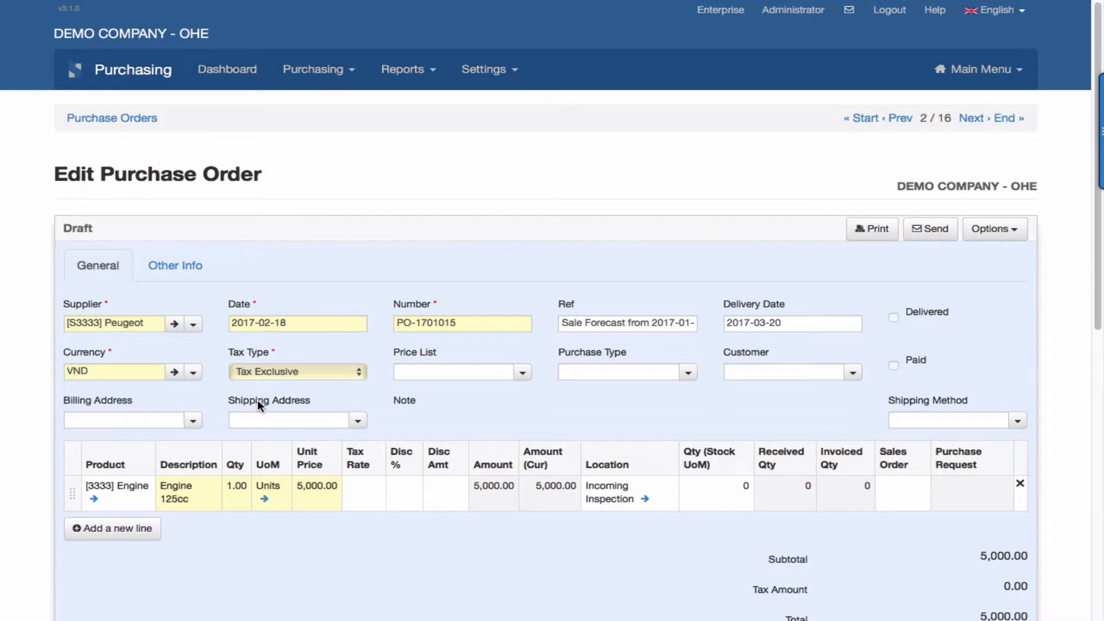
{"action": "scroll", "coordinate": [257, 402], "scroll_direction": "down", "scroll_amount": 1}
{"action": "scroll", "coordinate": [257, 399], "scroll_direction": "down", "scroll_amount": 2}
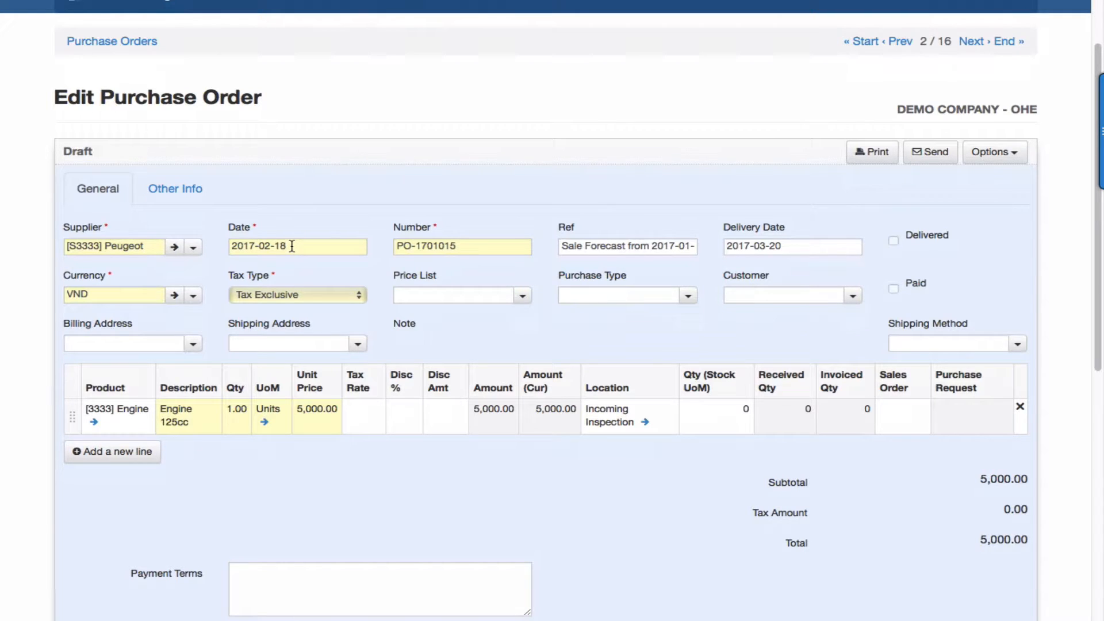
{"action": "scroll", "coordinate": [292, 246], "scroll_direction": "up", "scroll_amount": 1}
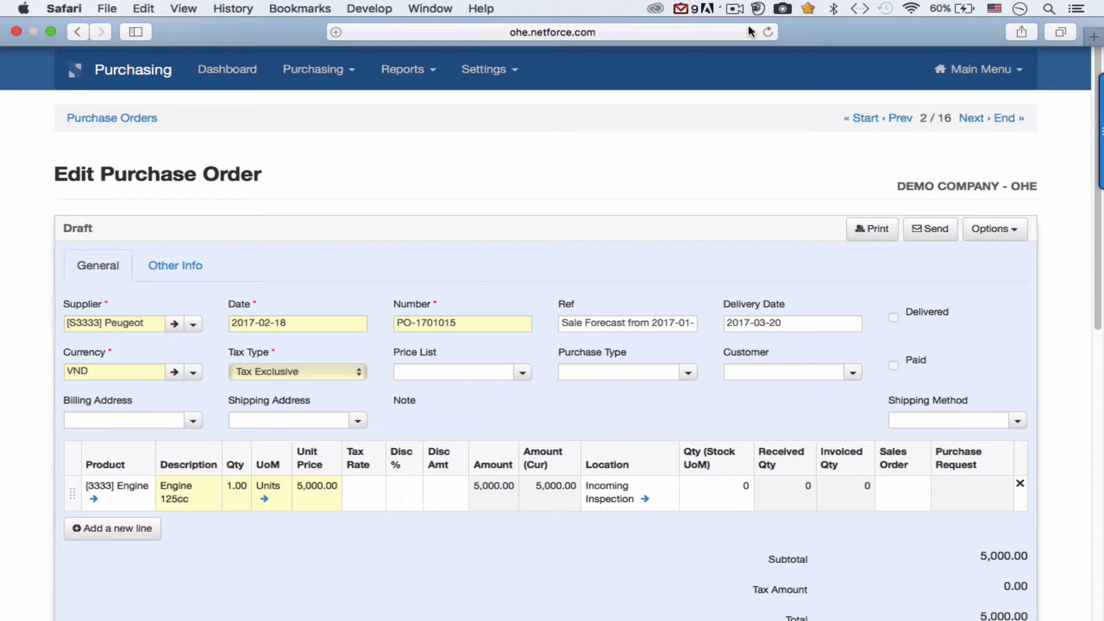
{"action": "scroll", "coordinate": [615, 254], "scroll_direction": "down", "scroll_amount": 10}
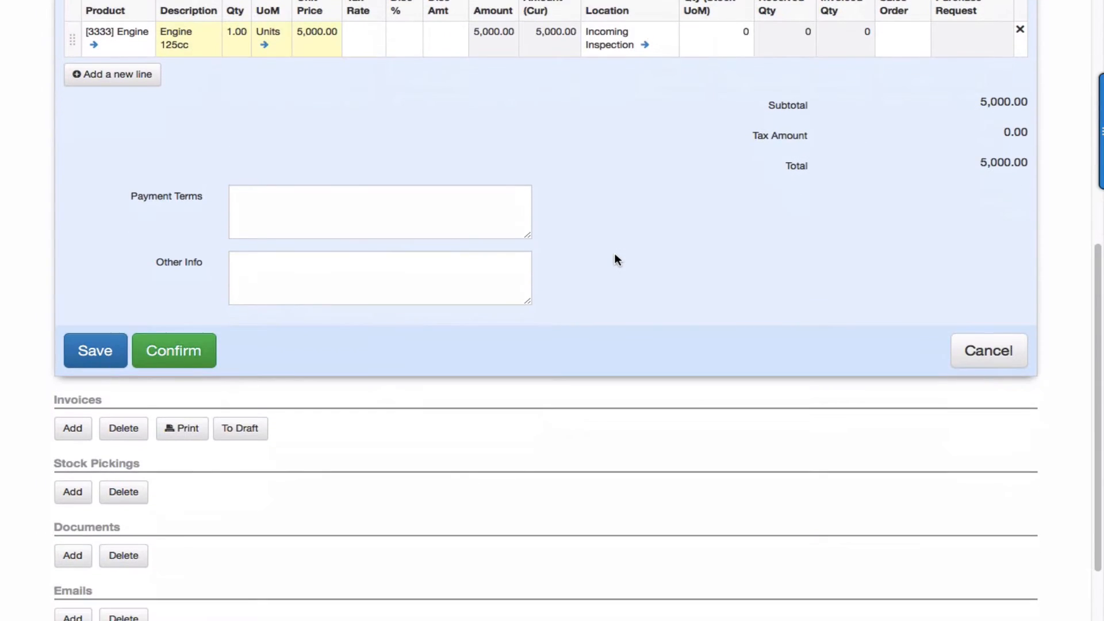
{"action": "scroll", "coordinate": [632, 229], "scroll_direction": "up", "scroll_amount": 5}
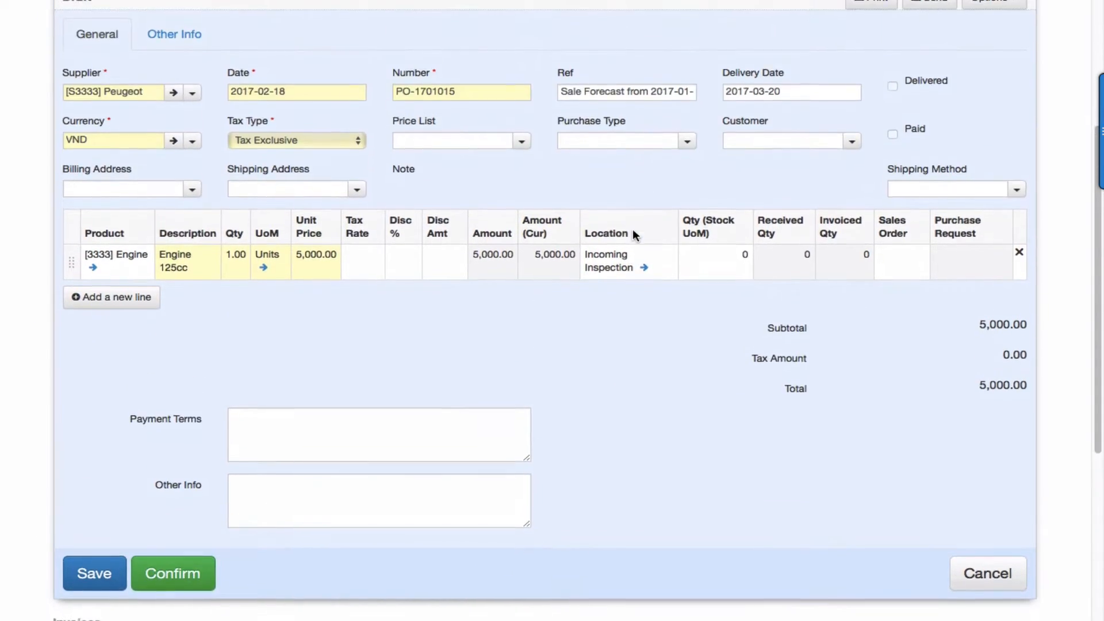
{"action": "scroll", "coordinate": [632, 229], "scroll_direction": "down", "scroll_amount": 3}
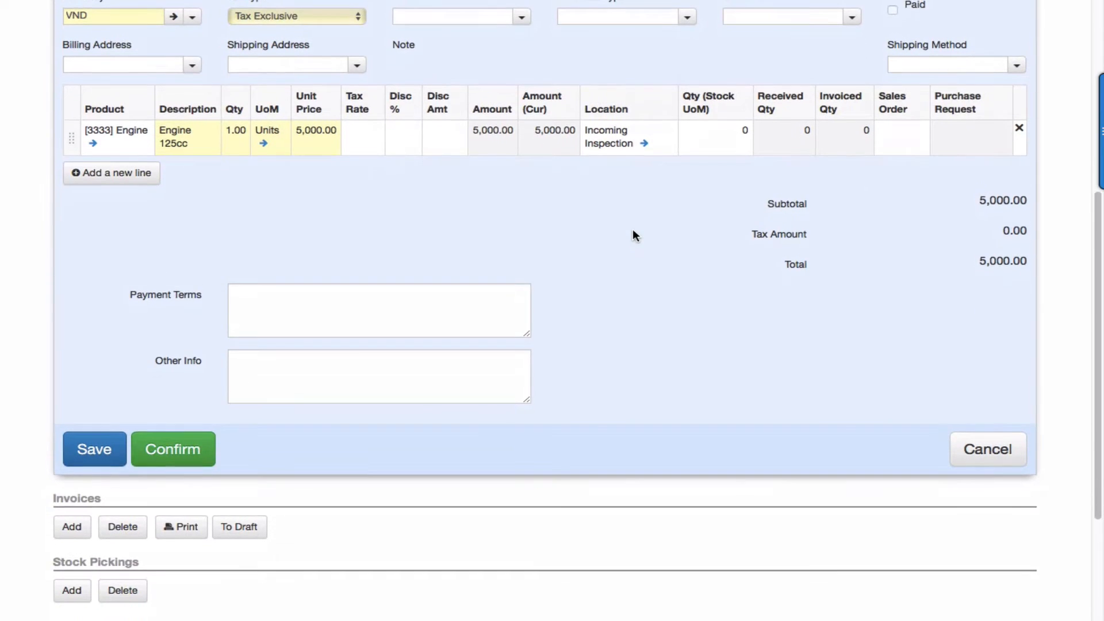
{"action": "left_click", "coordinate": [194, 455]}
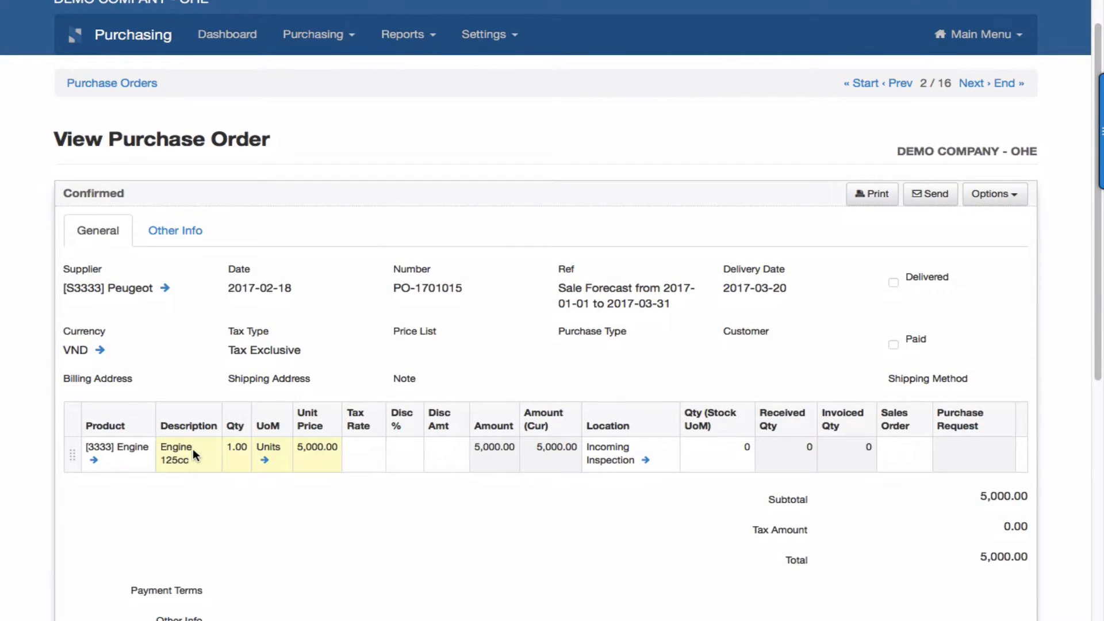
Check the list of confirmed purchase orders for the Peugeot order and return to the draft orders.
{"action": "scroll", "coordinate": [192, 448], "scroll_direction": "up", "scroll_amount": 1}
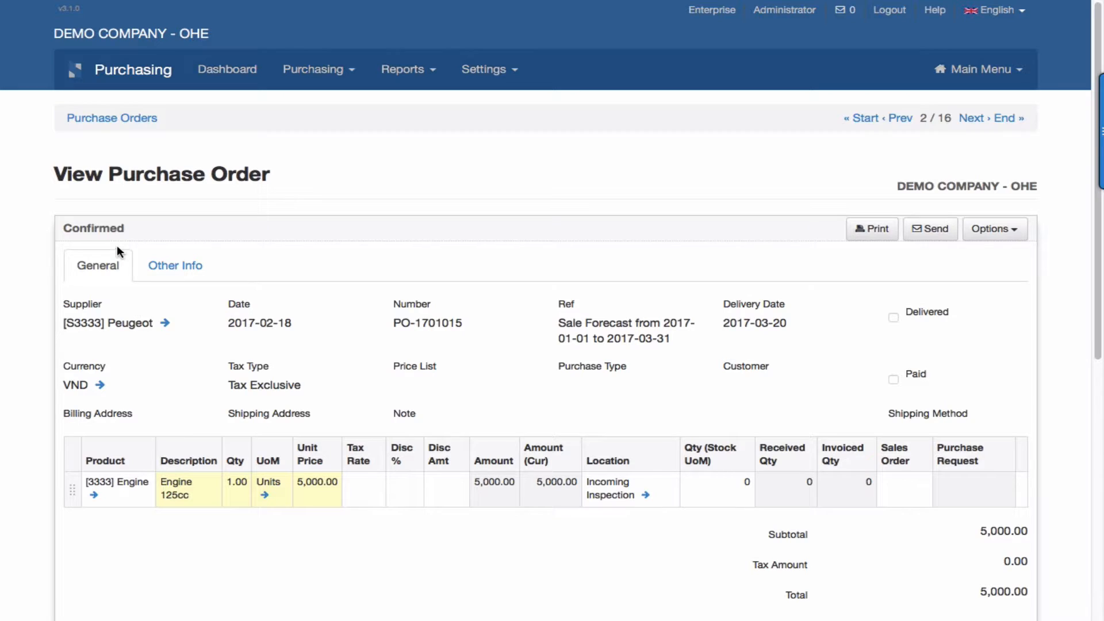
{"action": "left_click", "coordinate": [134, 117]}
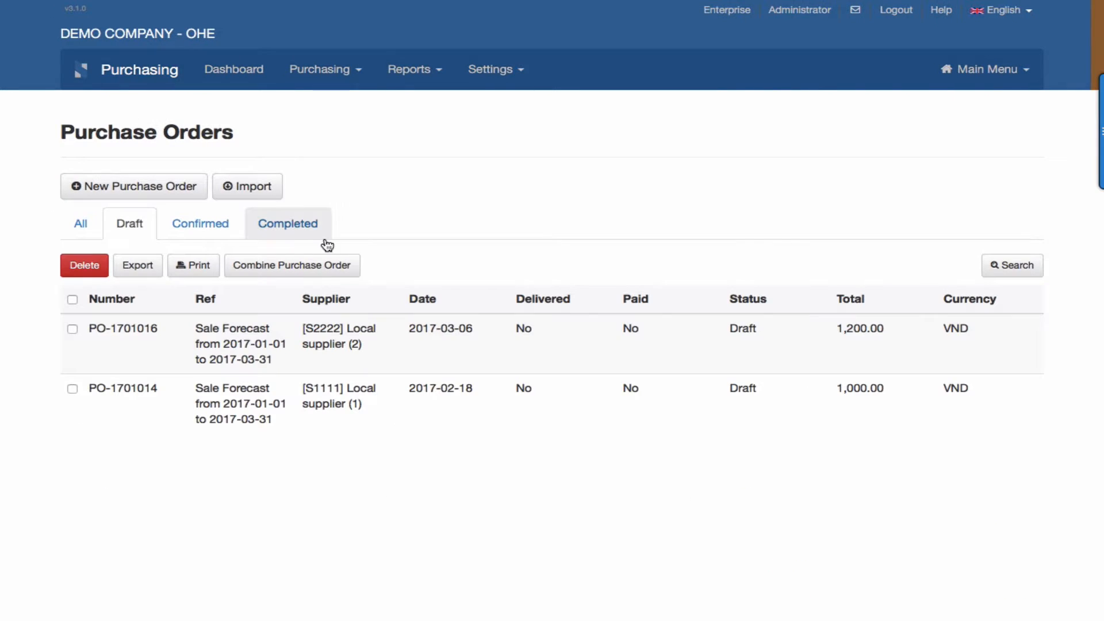
{"action": "left_click", "coordinate": [218, 228]}
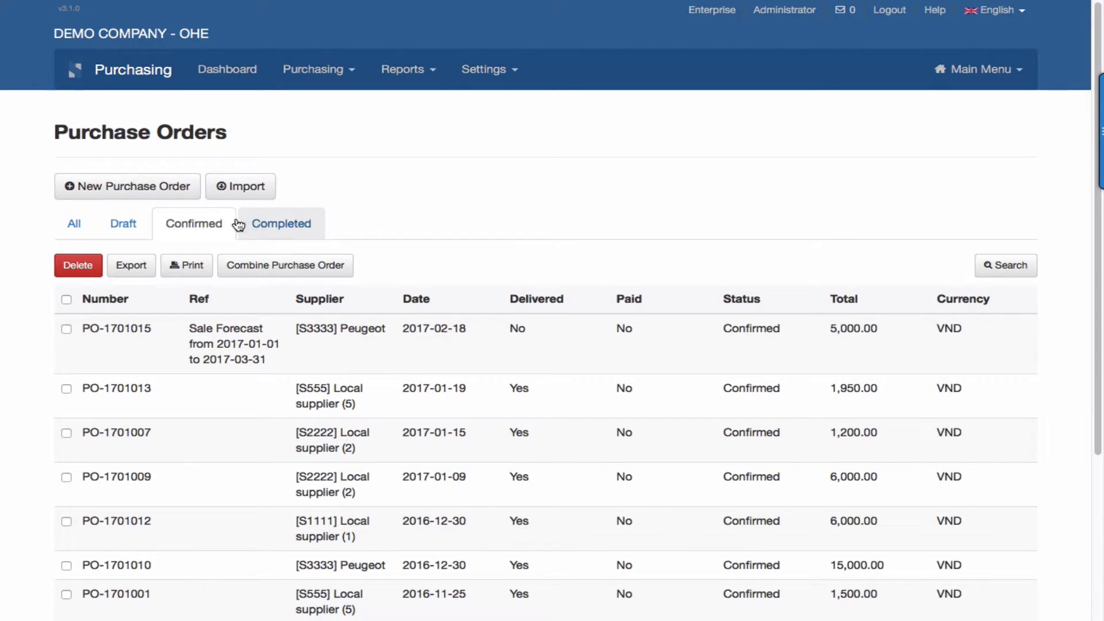
{"action": "left_click", "coordinate": [128, 225]}
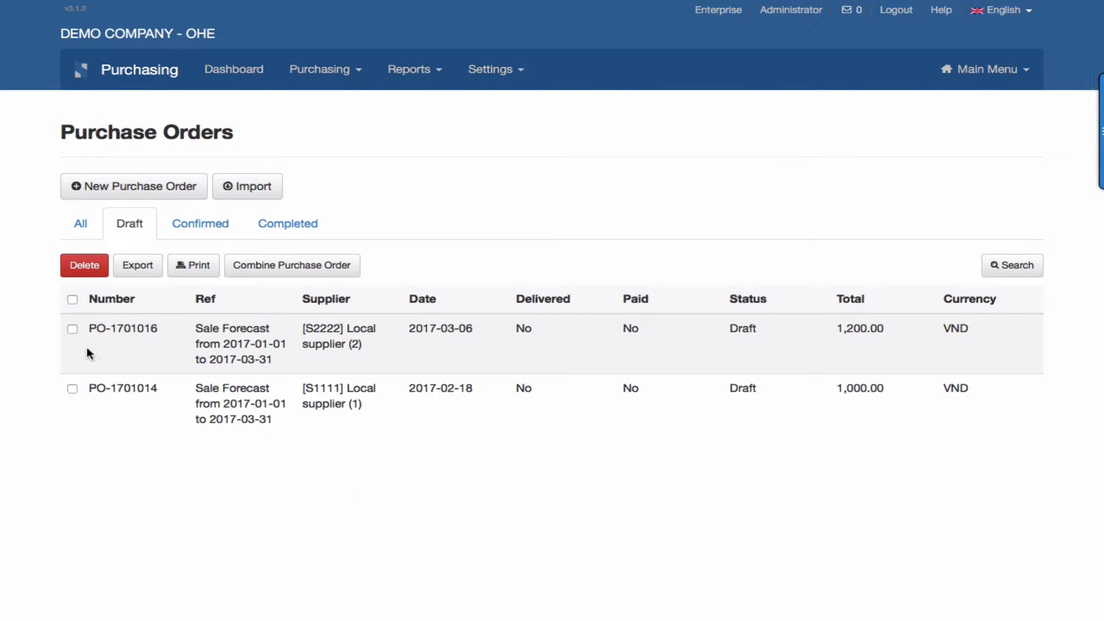
Confirm the draft Local supplier (2) purchase order for the Washer and return to the draft orders.
{"action": "left_click", "coordinate": [131, 325]}
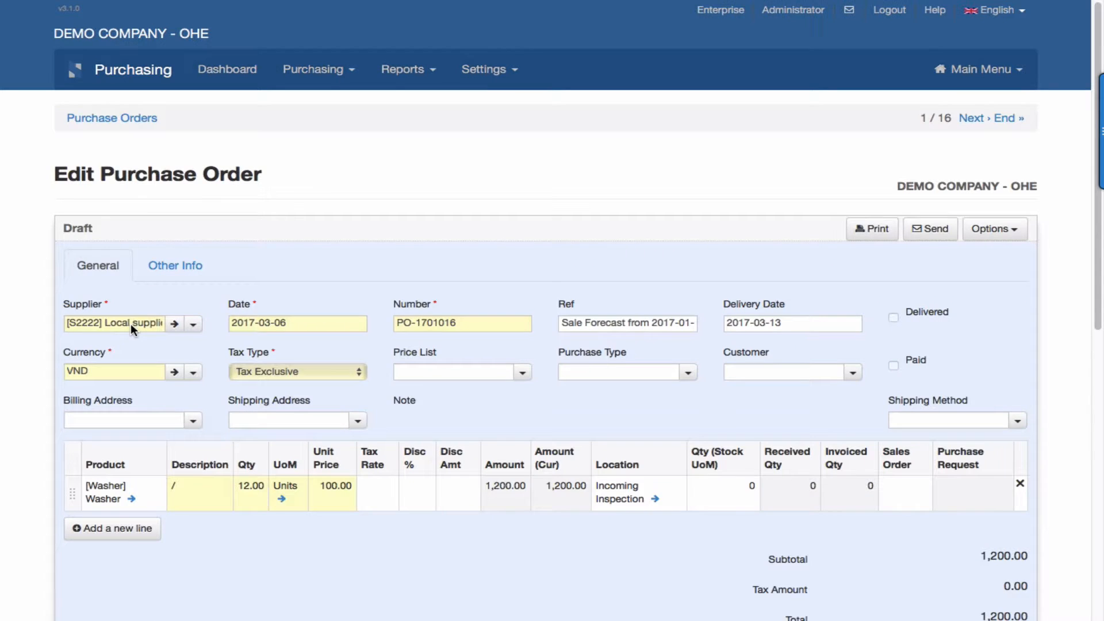
{"action": "scroll", "coordinate": [569, 442], "scroll_direction": "down", "scroll_amount": 8}
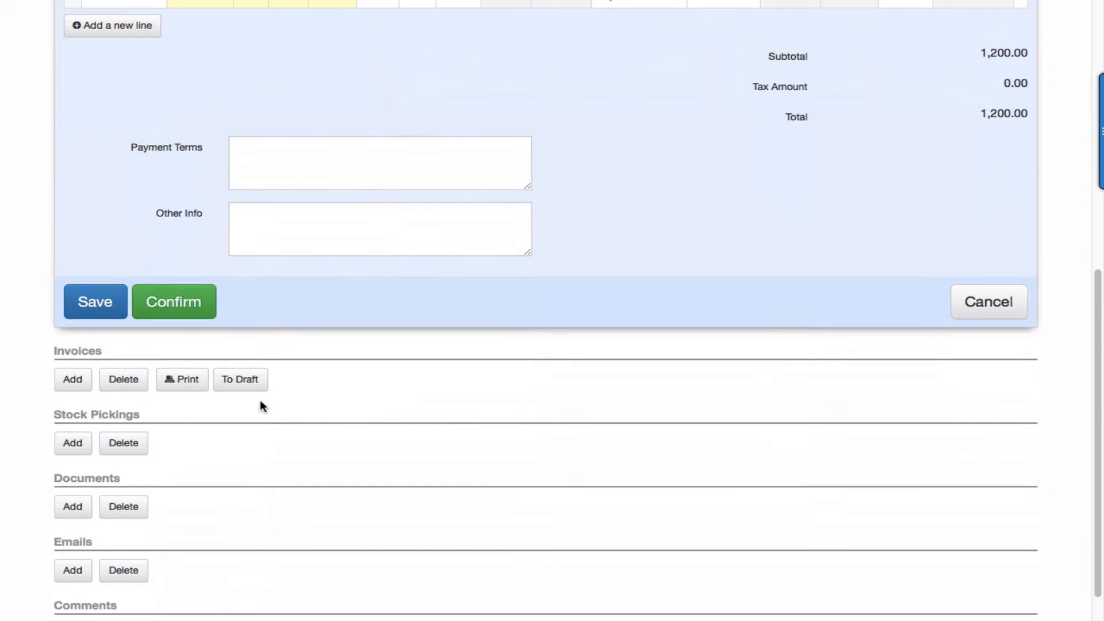
{"action": "left_click", "coordinate": [191, 309]}
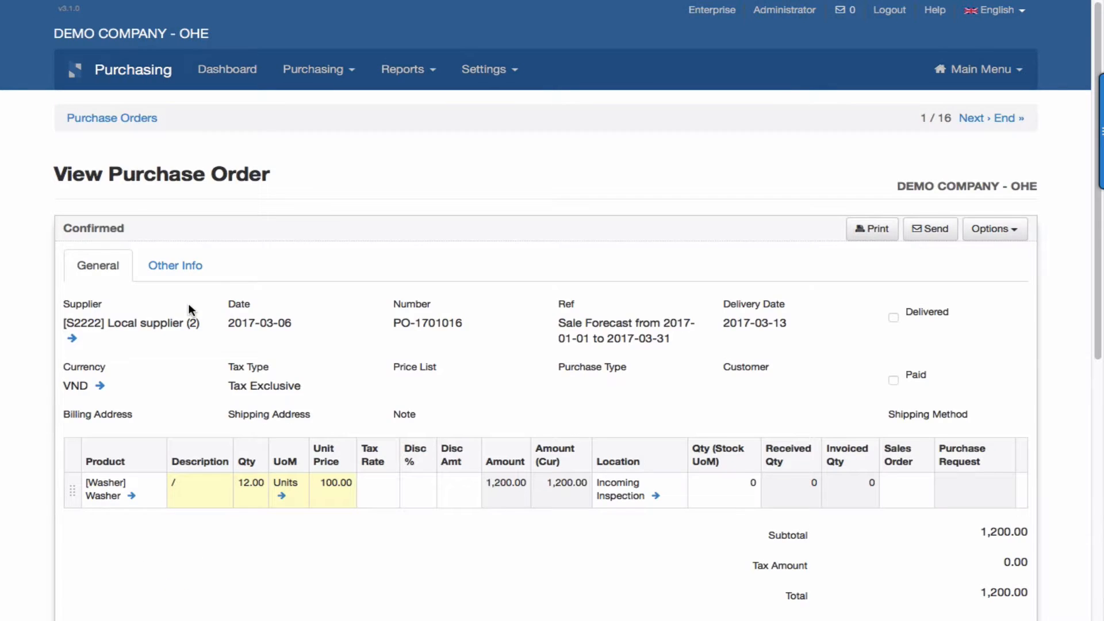
{"action": "left_click", "coordinate": [121, 118]}
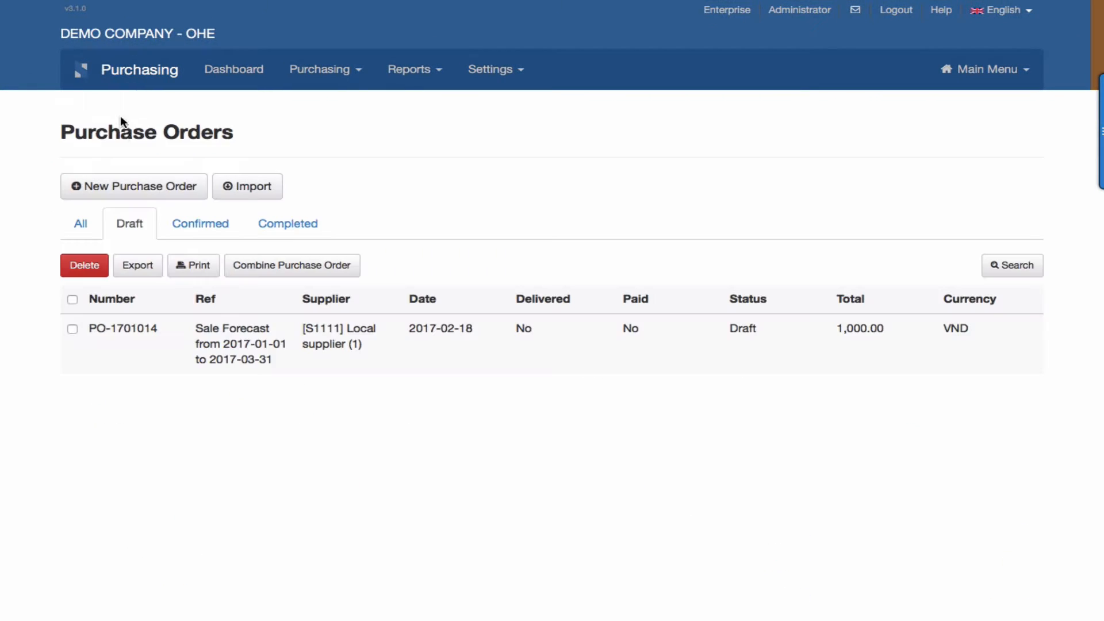
Open the remaining draft purchase order, from Local supplier (1) for the Wheel, and confirm it.
{"action": "left_click", "coordinate": [269, 351]}
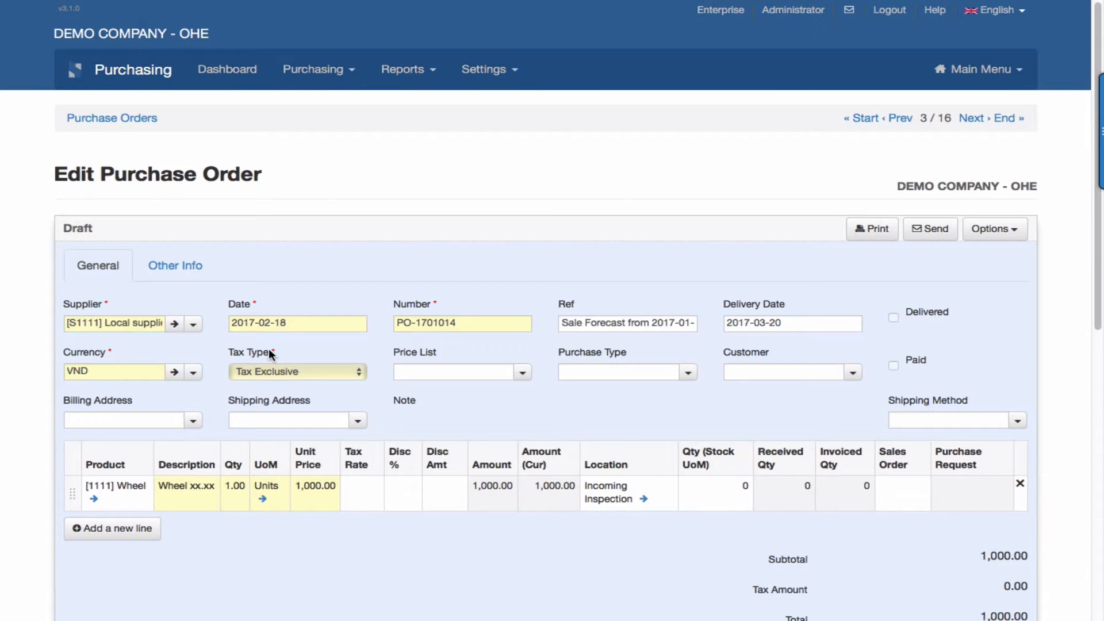
{"action": "scroll", "coordinate": [268, 349], "scroll_direction": "down", "scroll_amount": 5}
{"action": "left_click", "coordinate": [201, 449]}
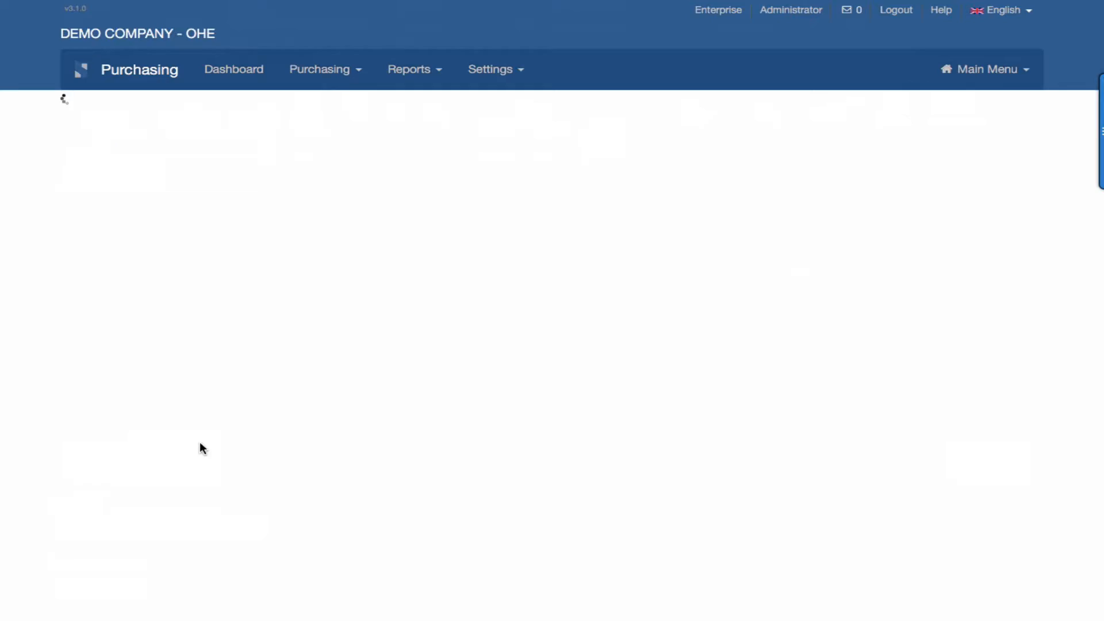
Review the Wheel purchase order's status, delivery date, received and invoiced quantities, and its invoice and stock picking sections.
{"action": "scroll", "coordinate": [199, 441], "scroll_direction": "down", "scroll_amount": 4}
{"action": "scroll", "coordinate": [199, 442], "scroll_direction": "up", "scroll_amount": 4}
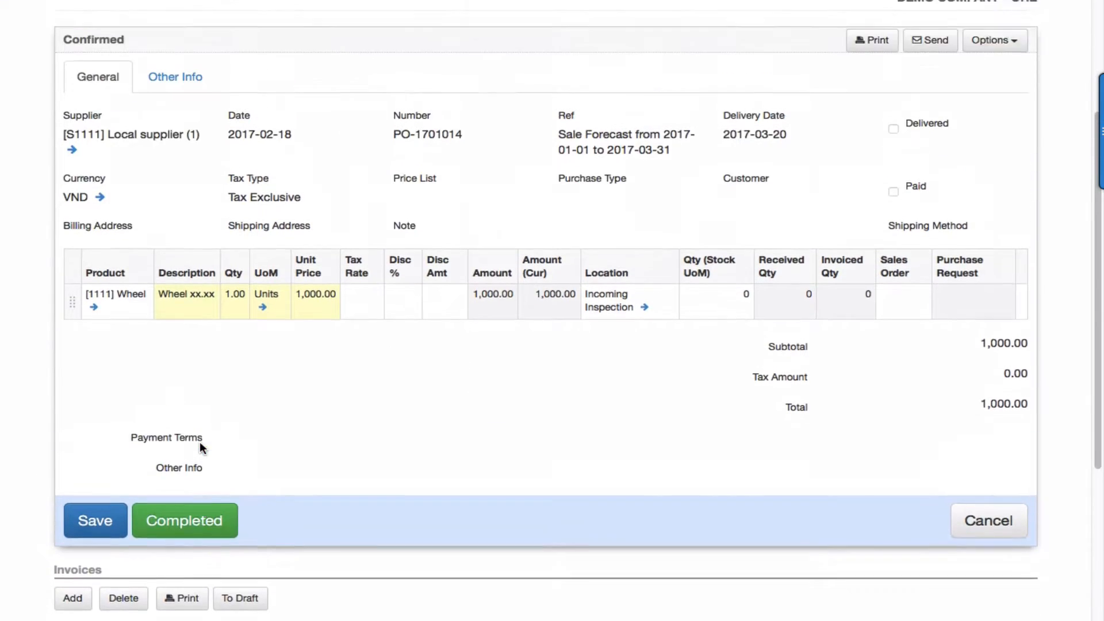
{"action": "scroll", "coordinate": [199, 441], "scroll_direction": "down", "scroll_amount": 3}
{"action": "scroll", "coordinate": [200, 443], "scroll_direction": "up", "scroll_amount": 1}
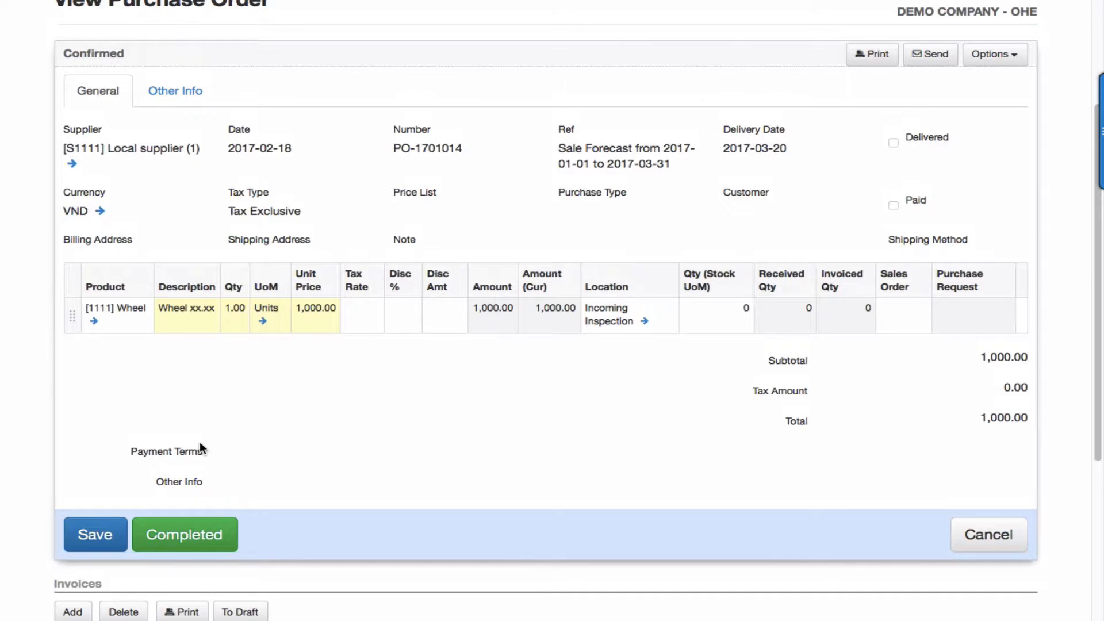
{"action": "scroll", "coordinate": [200, 444], "scroll_direction": "down", "scroll_amount": 3}
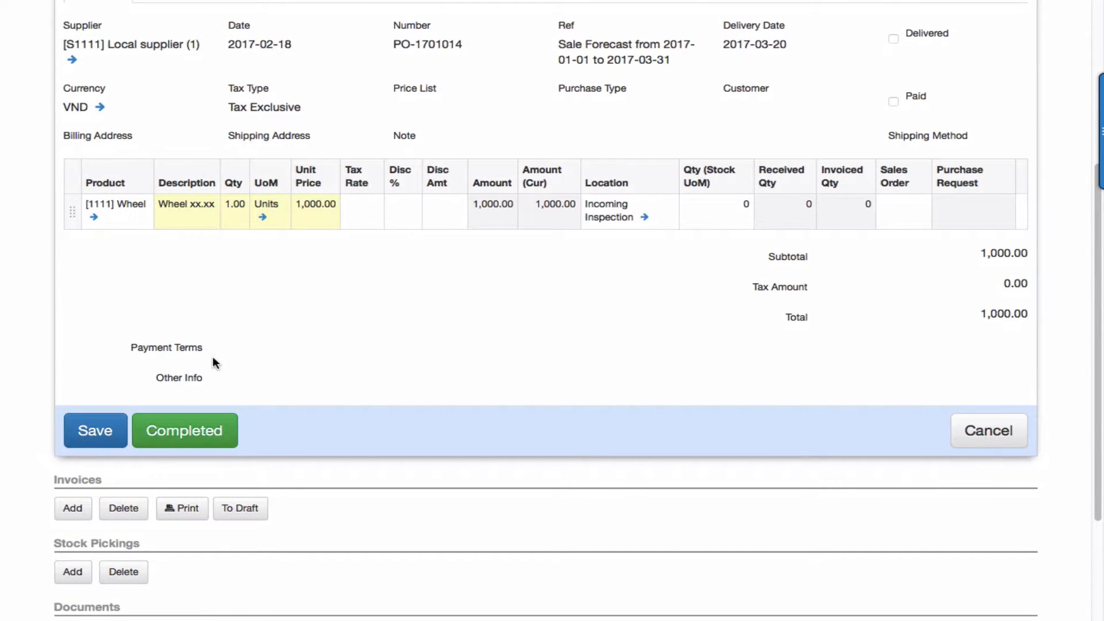
{"action": "scroll", "coordinate": [316, 385], "scroll_direction": "up", "scroll_amount": 4}
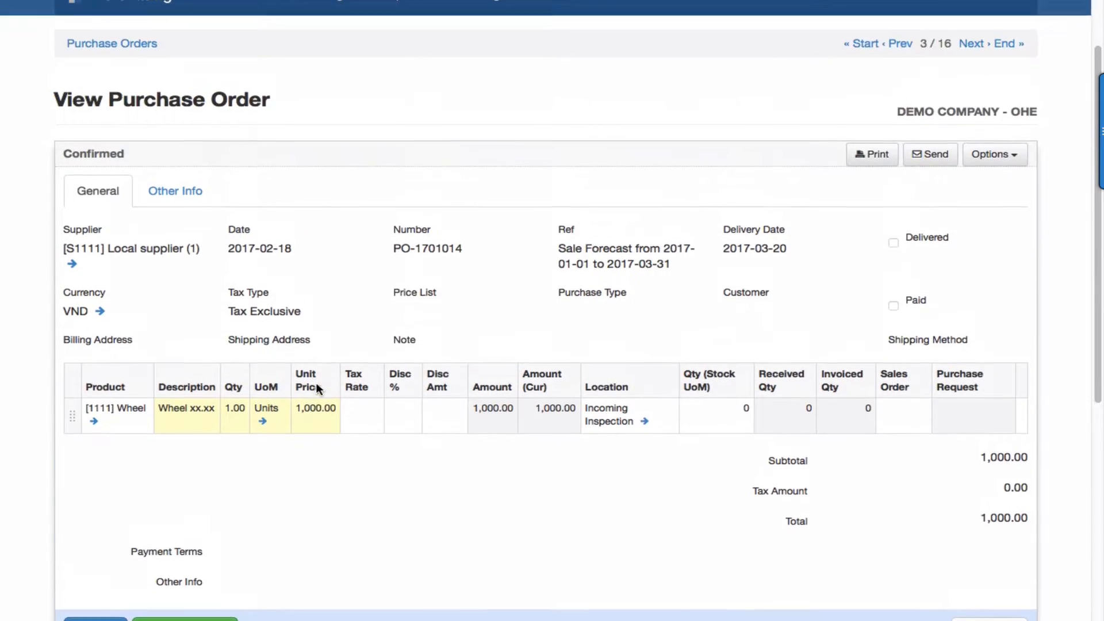
{"action": "scroll", "coordinate": [316, 385], "scroll_direction": "down", "scroll_amount": 1}
{"action": "scroll", "coordinate": [317, 389], "scroll_direction": "up", "scroll_amount": 5}
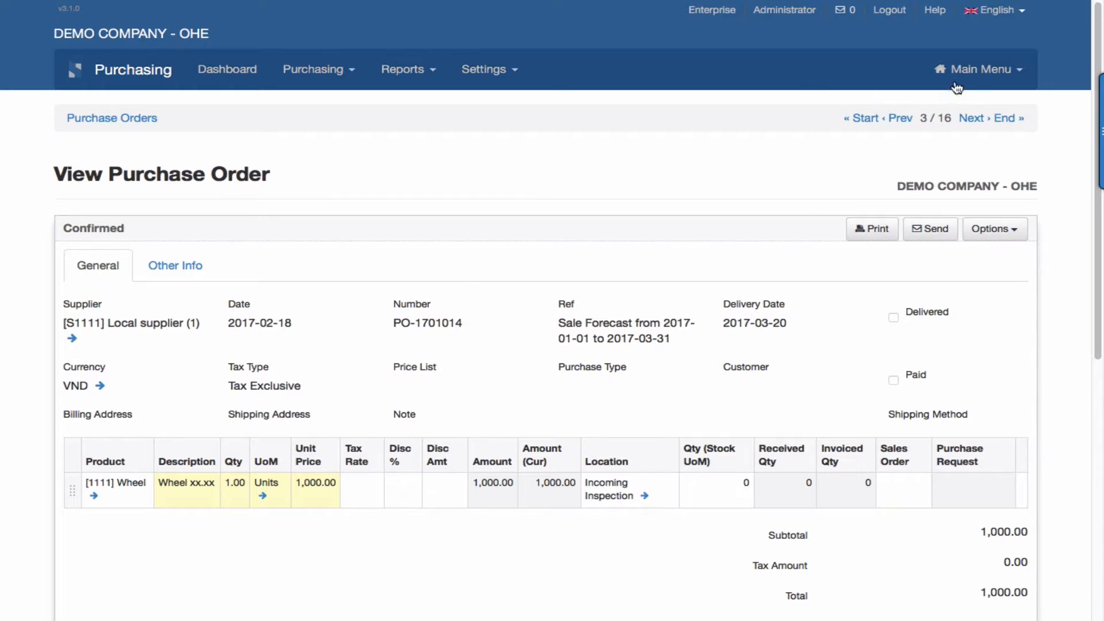
Switch to the Inventory module and open the barcode Goods Receipt form.
{"action": "left_click", "coordinate": [983, 74]}
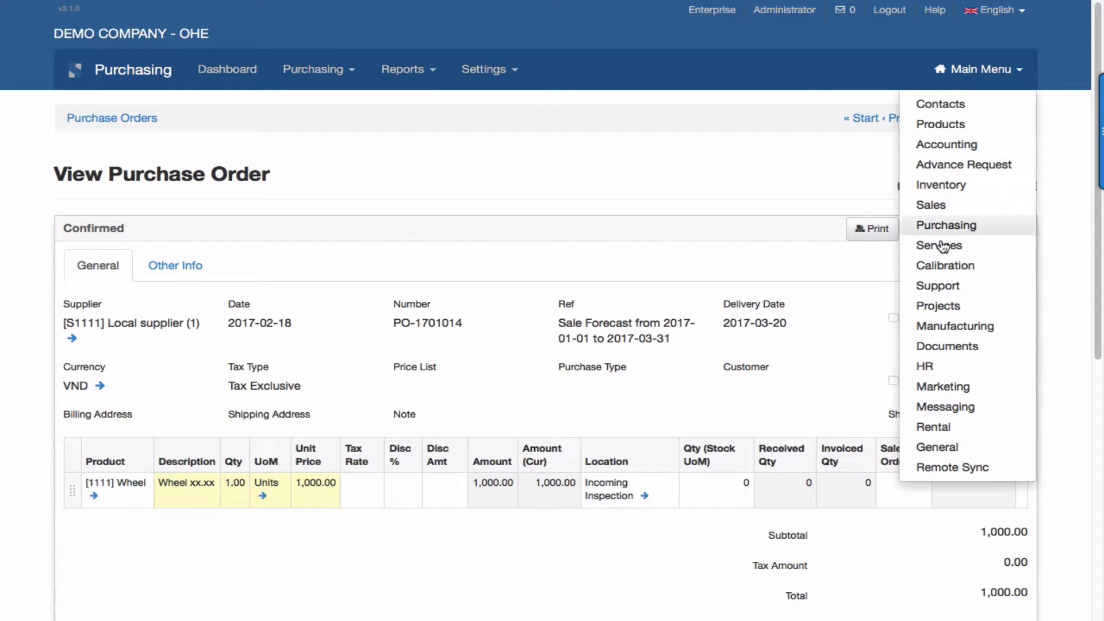
{"action": "left_click", "coordinate": [934, 184]}
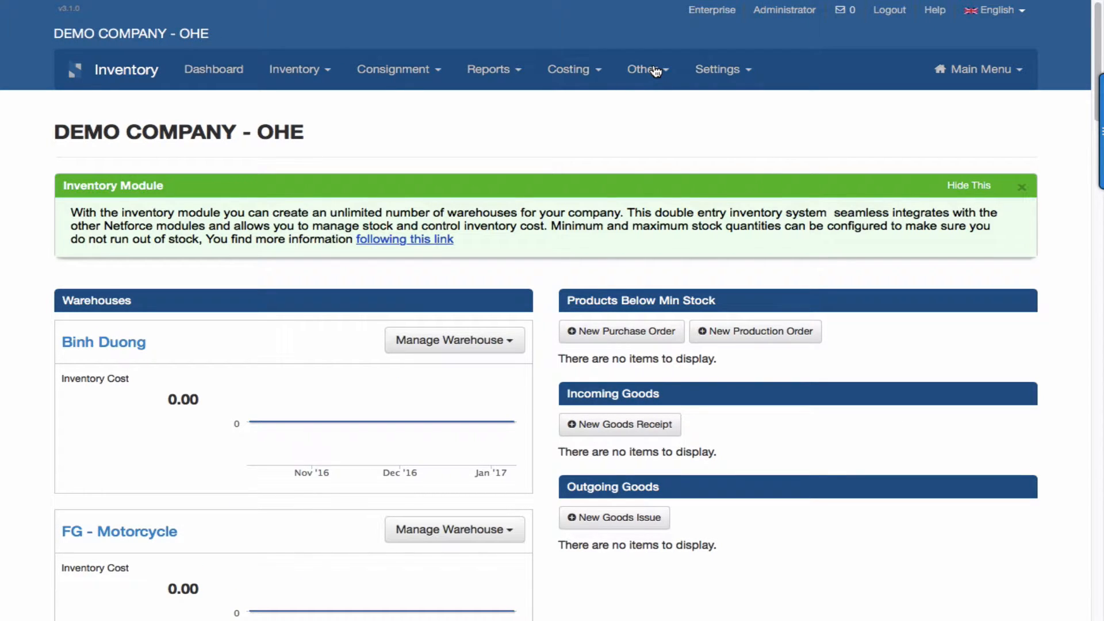
{"action": "left_click", "coordinate": [649, 70]}
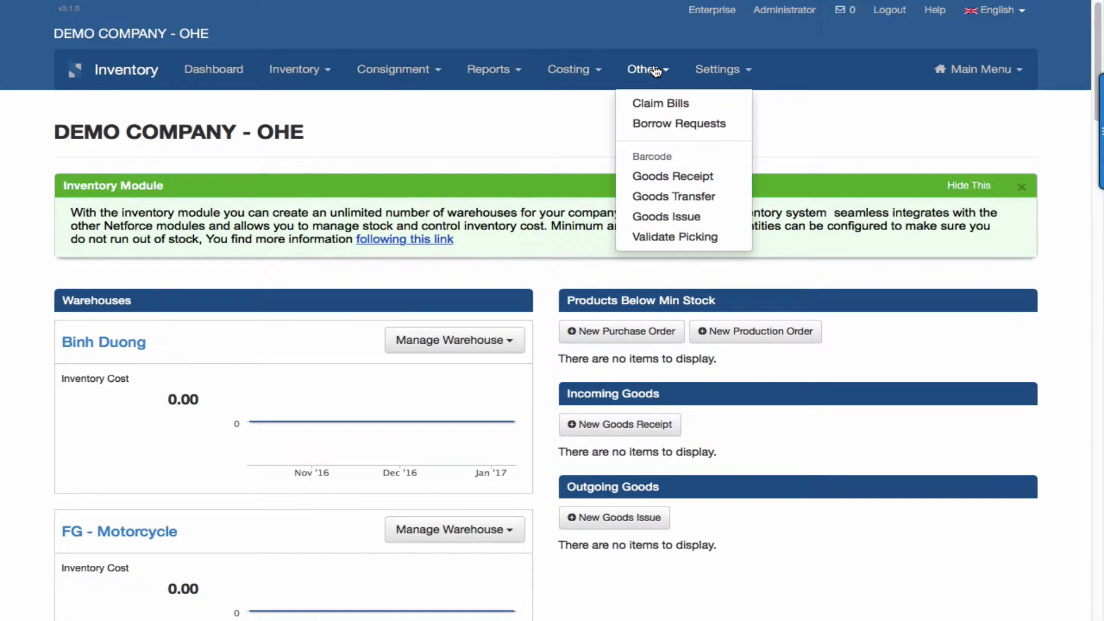
{"action": "left_click", "coordinate": [657, 179]}
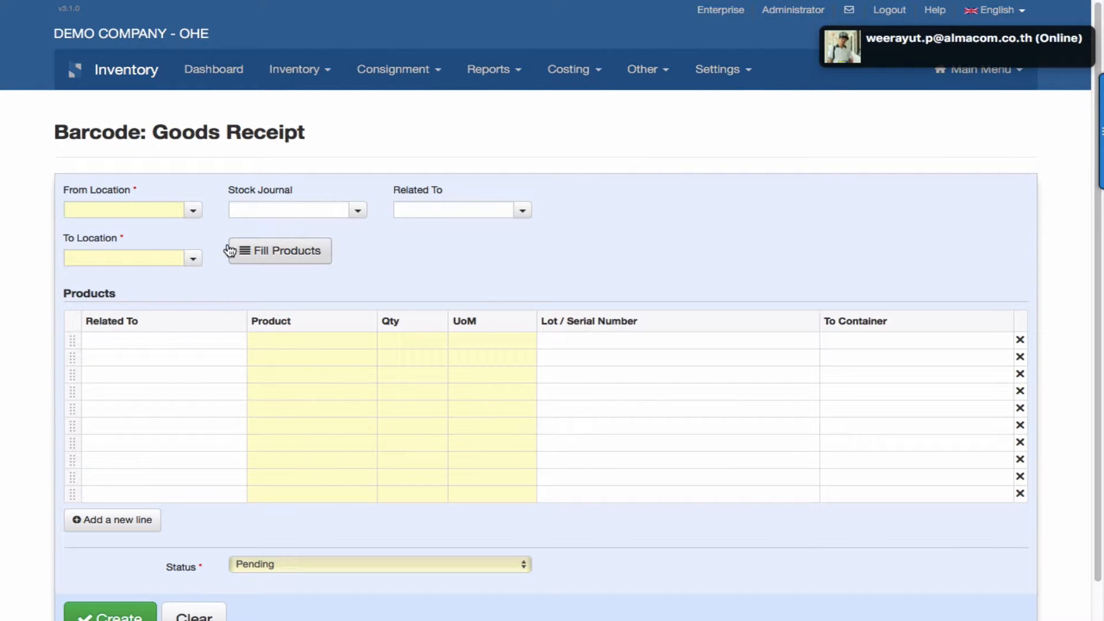
Set the goods receipt's From Location to SUPPLIER and its Stock Journal to Goods Receipts RM.
{"action": "left_click", "coordinate": [194, 212]}
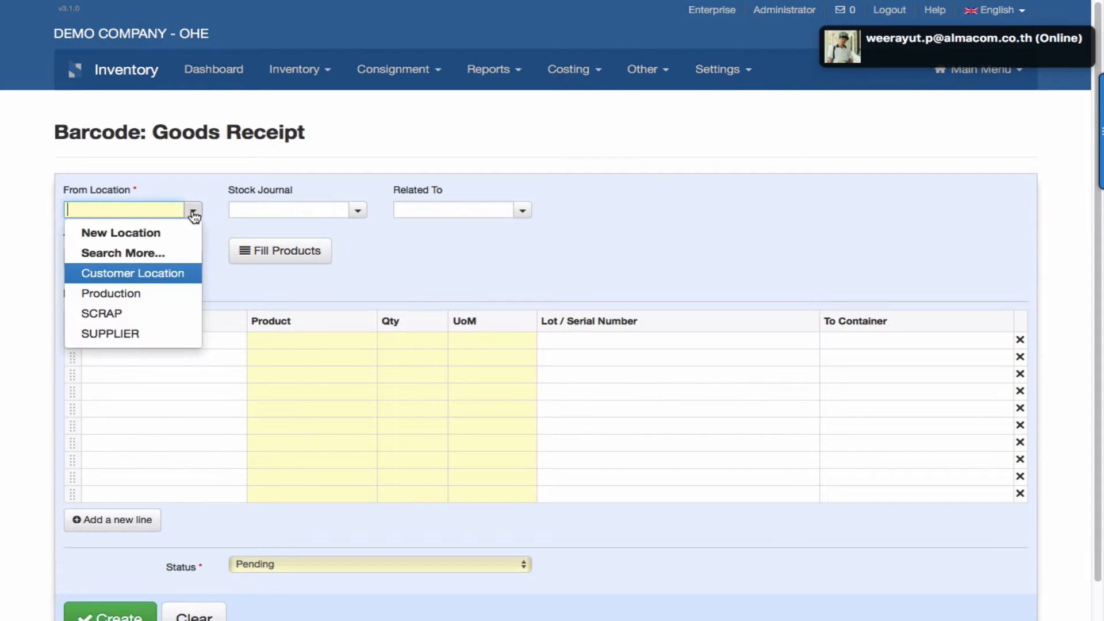
{"action": "left_click", "coordinate": [148, 333]}
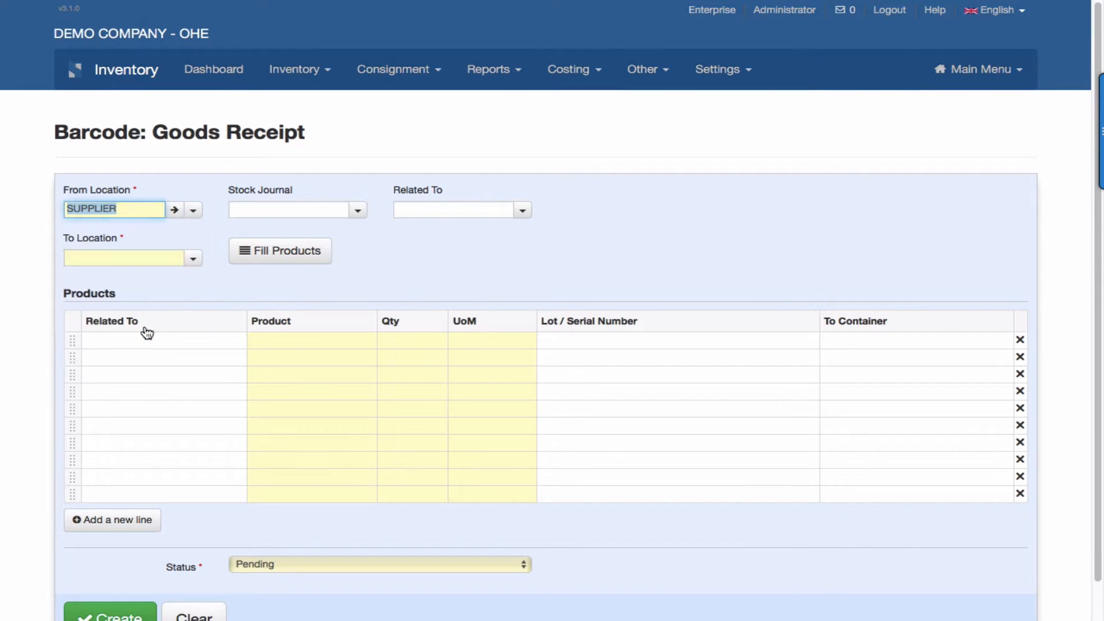
{"action": "left_click", "coordinate": [357, 213]}
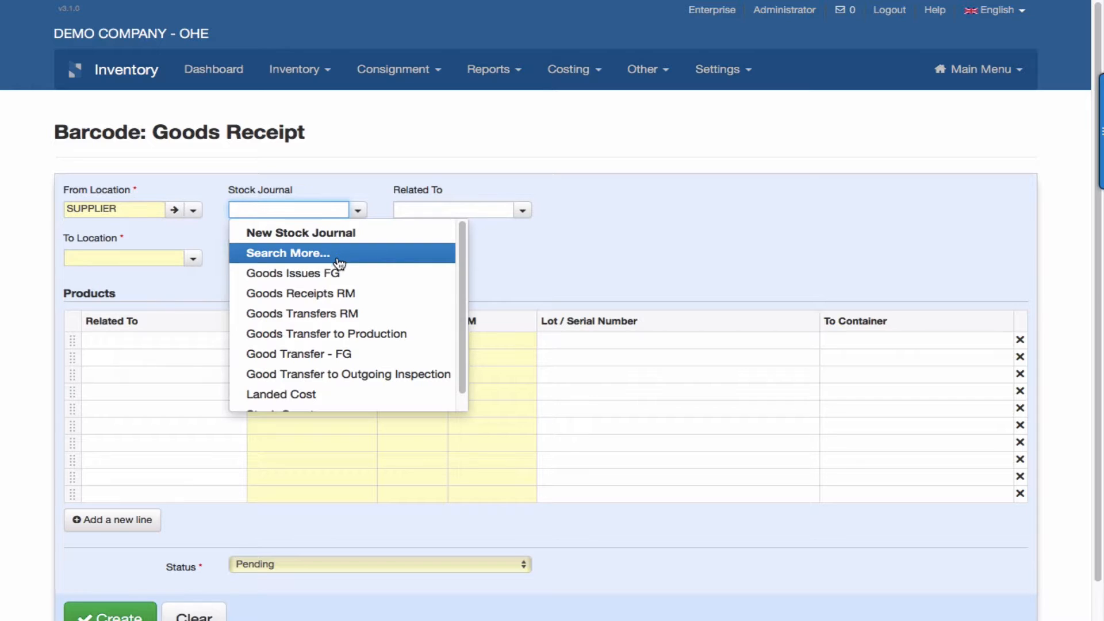
{"action": "left_click", "coordinate": [335, 295]}
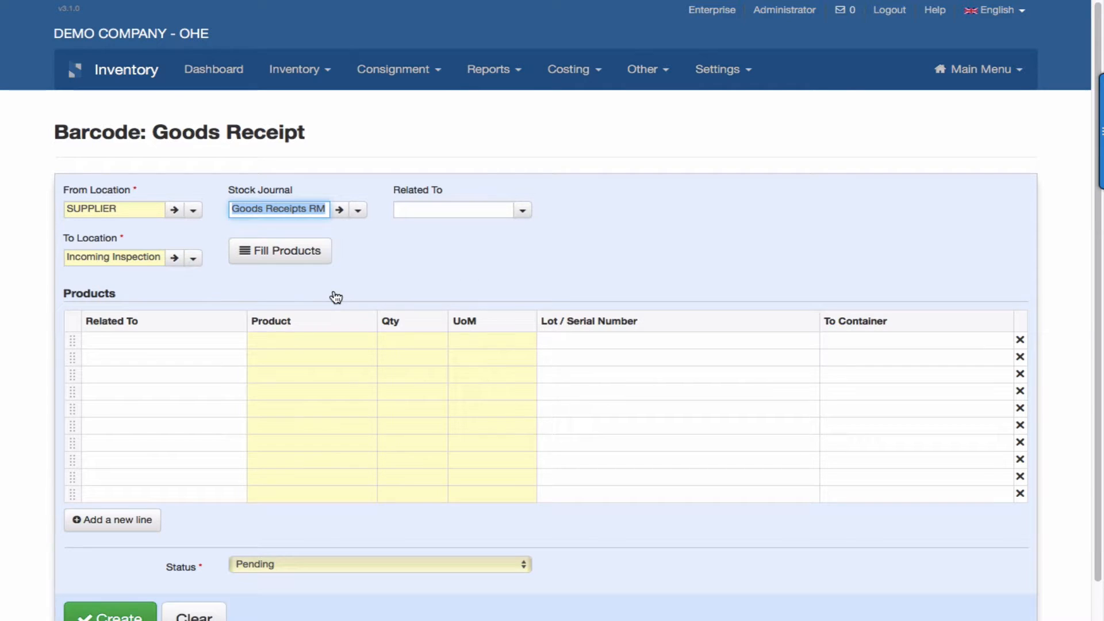
Relate the goods receipt to the Washer purchase order and fill in its products.
{"action": "left_click", "coordinate": [523, 211]}
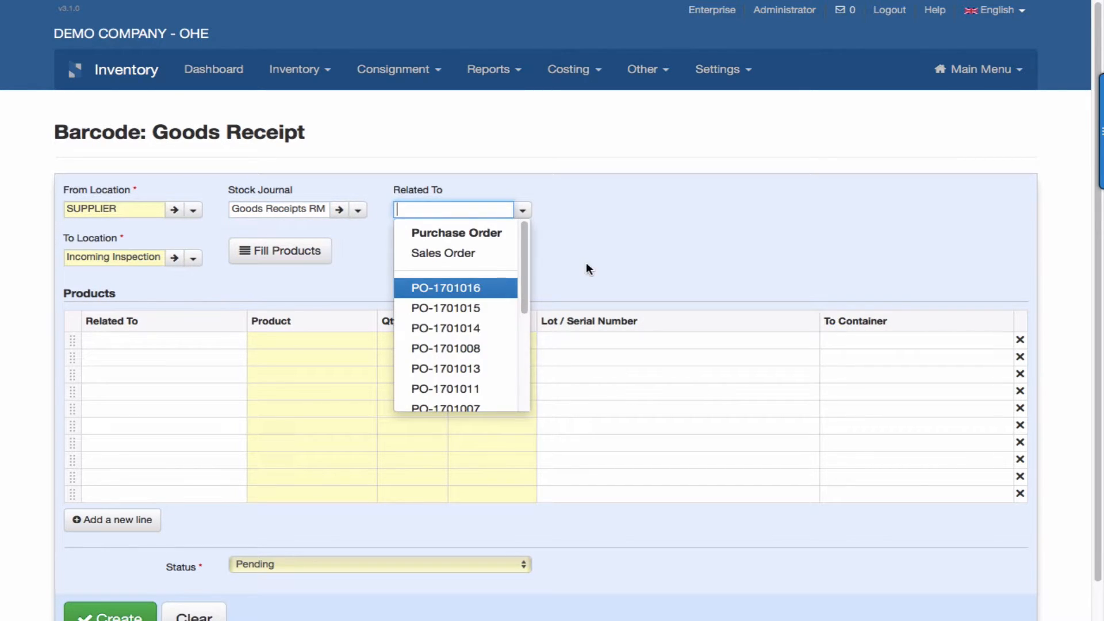
{"action": "scroll", "coordinate": [586, 263], "scroll_direction": "down", "scroll_amount": 2}
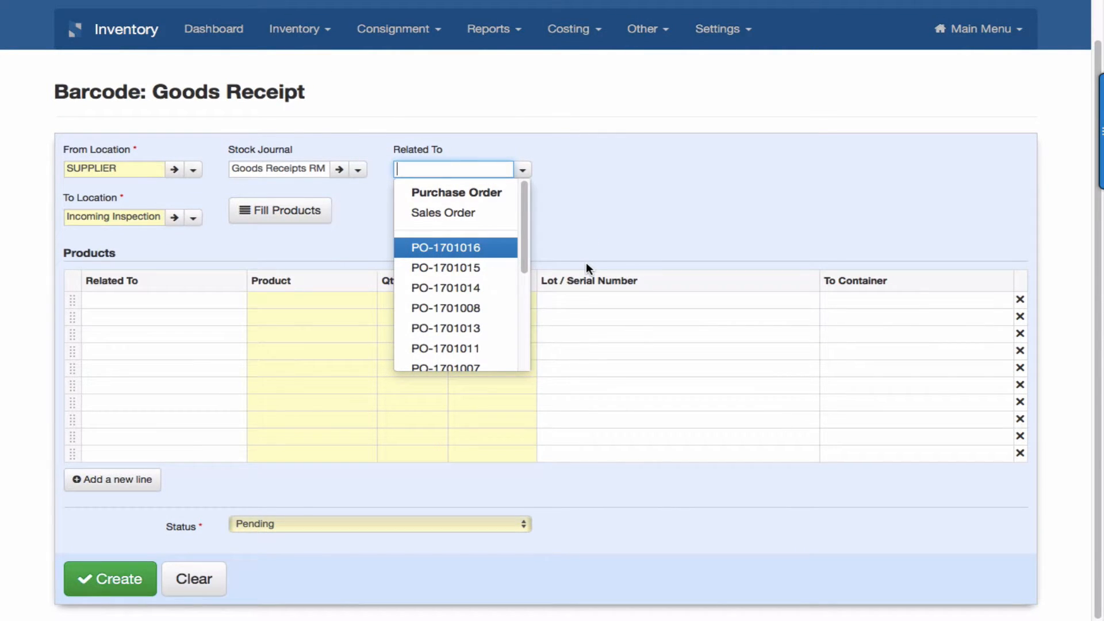
{"action": "left_click", "coordinate": [478, 249]}
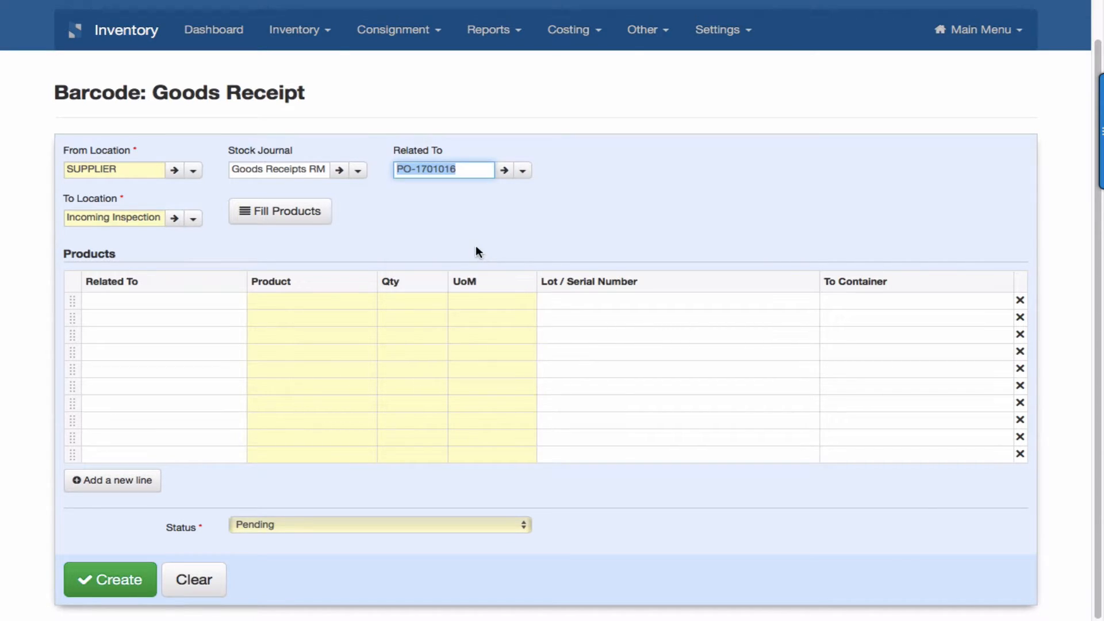
{"action": "left_click", "coordinate": [312, 217]}
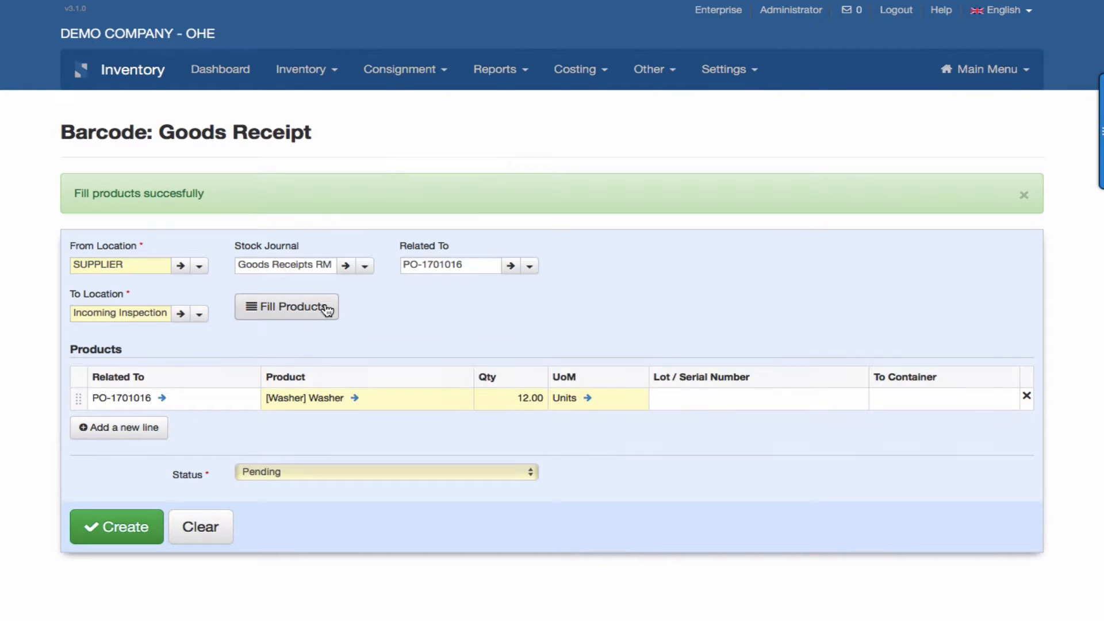
{"action": "scroll", "coordinate": [326, 306], "scroll_direction": "down", "scroll_amount": 1}
{"action": "scroll", "coordinate": [345, 309], "scroll_direction": "up", "scroll_amount": 1}
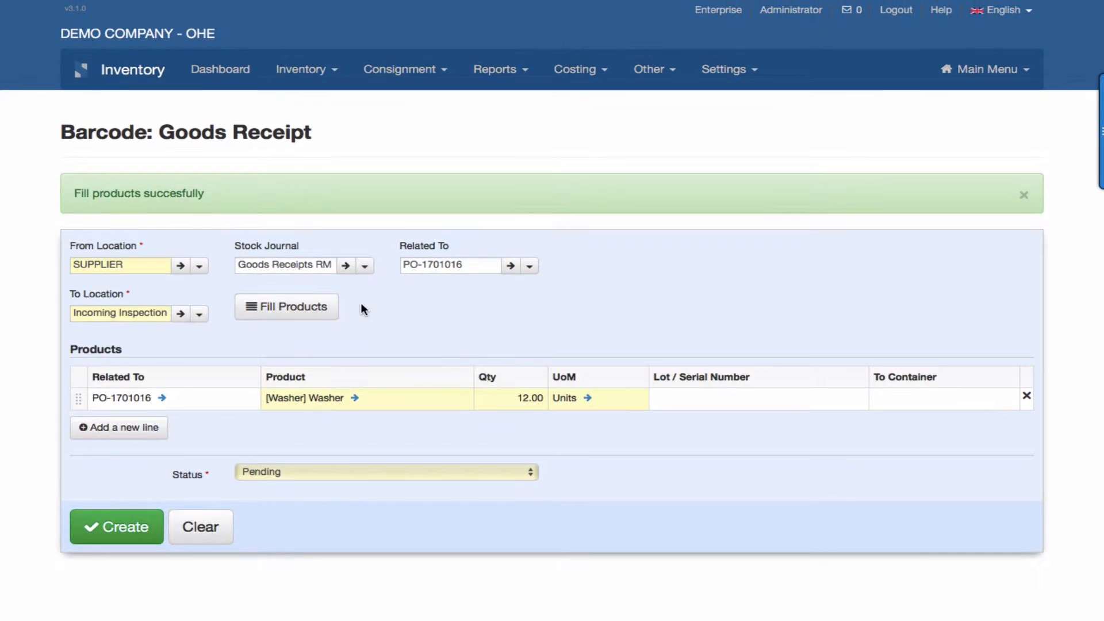
Relate the receipt to the Engine purchase order and add its product to the receipt lines.
{"action": "left_click", "coordinate": [529, 268]}
{"action": "left_click", "coordinate": [488, 365]}
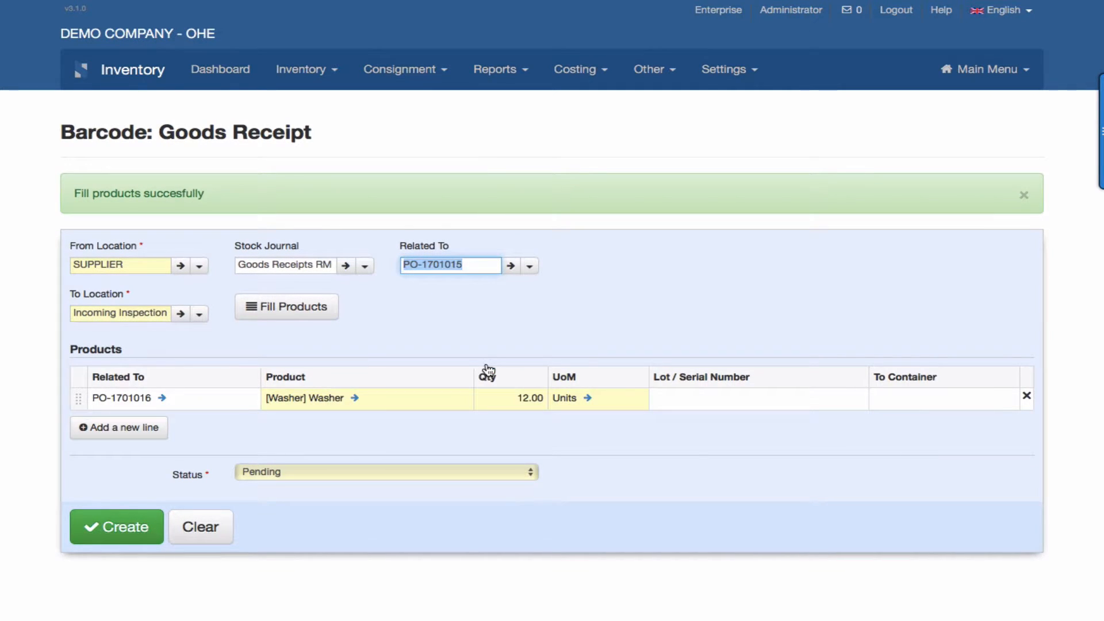
{"action": "left_click", "coordinate": [312, 305]}
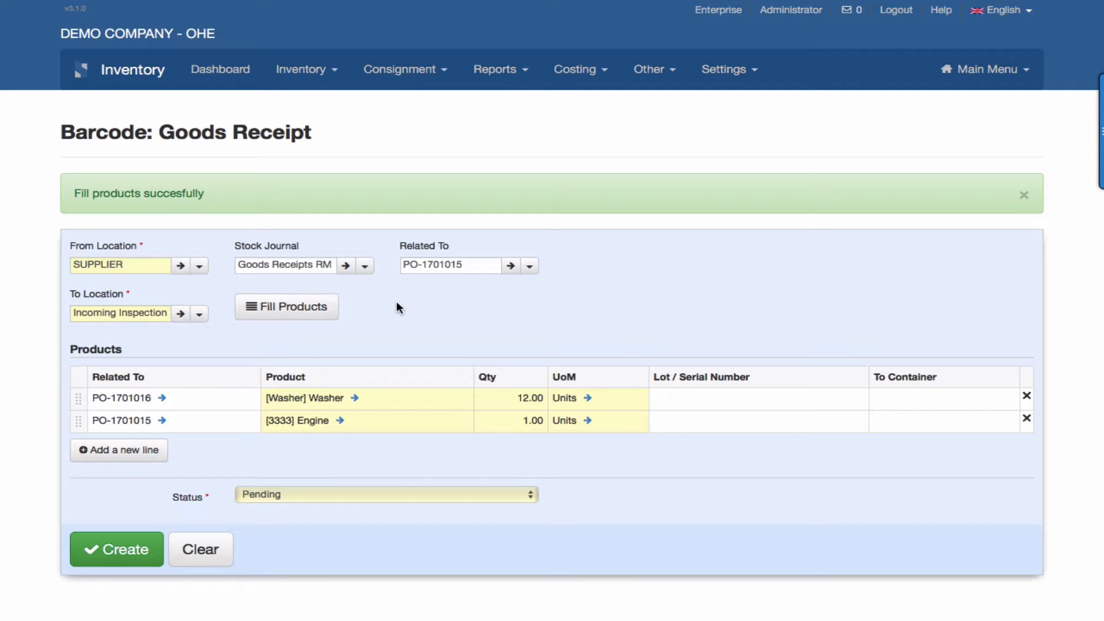
Add the product of the Wheel purchase order to the receipt lines and create the goods receipt with status Pending.
{"action": "left_click", "coordinate": [529, 268]}
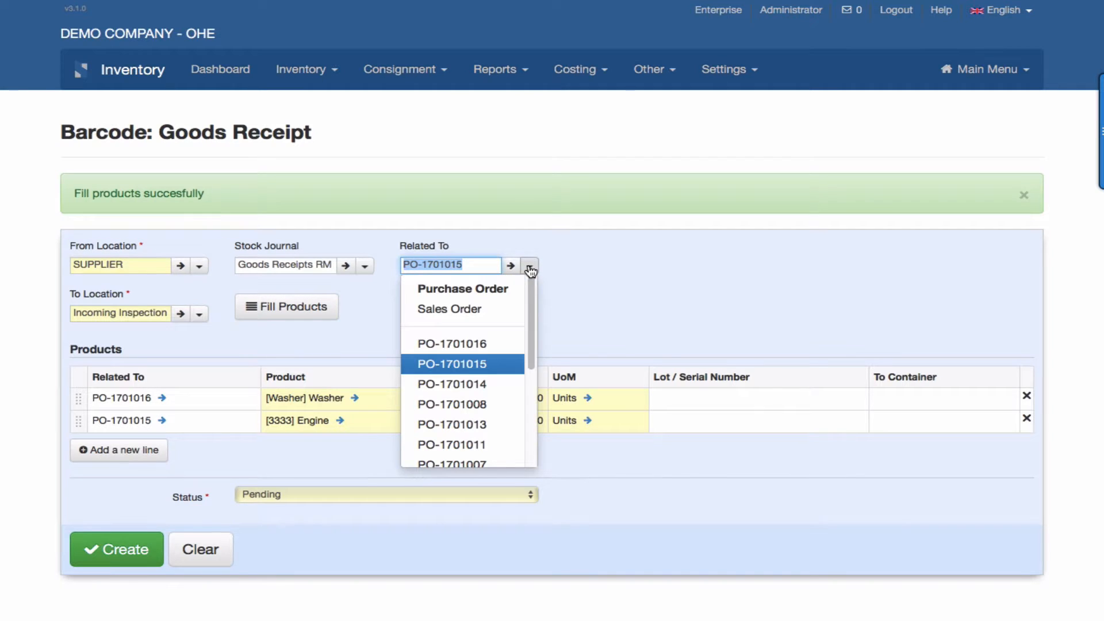
{"action": "left_click", "coordinate": [487, 385]}
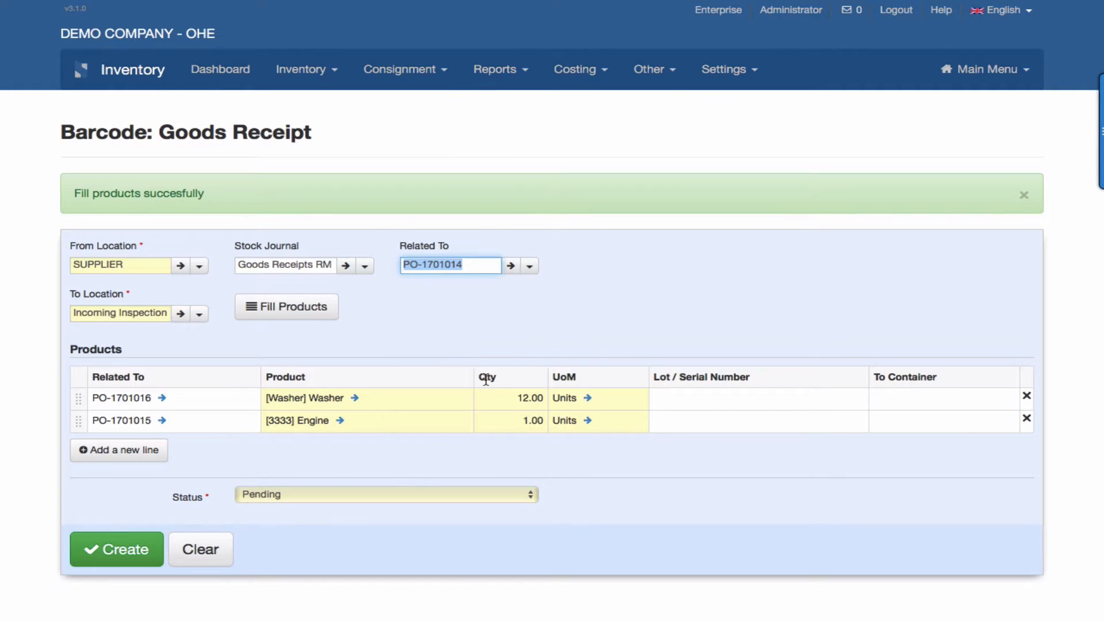
{"action": "left_click", "coordinate": [300, 307]}
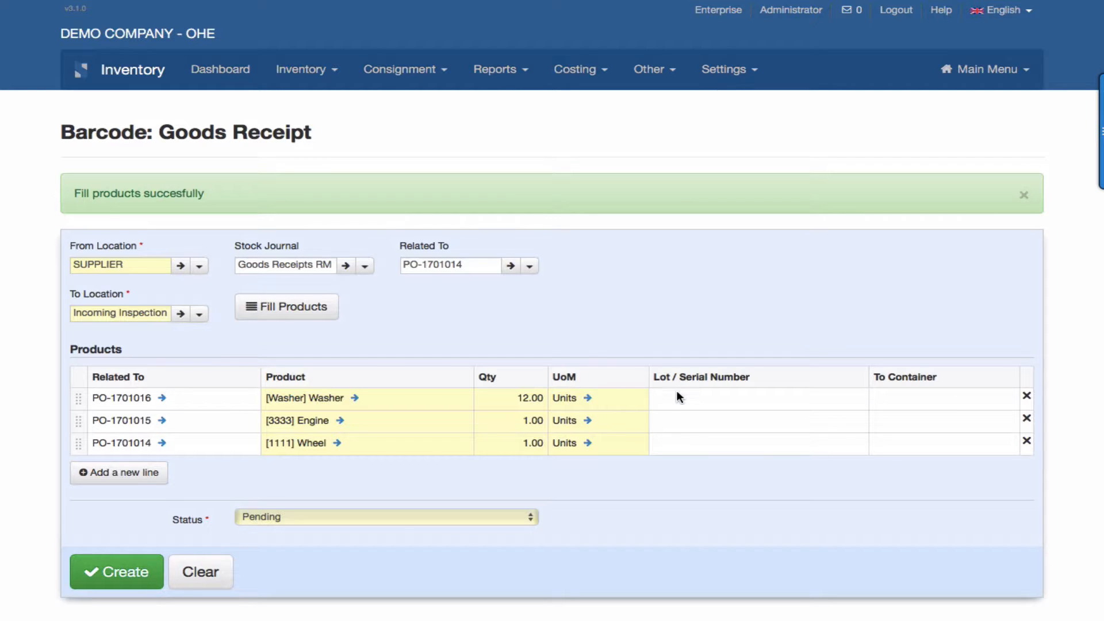
{"action": "left_click", "coordinate": [132, 577]}
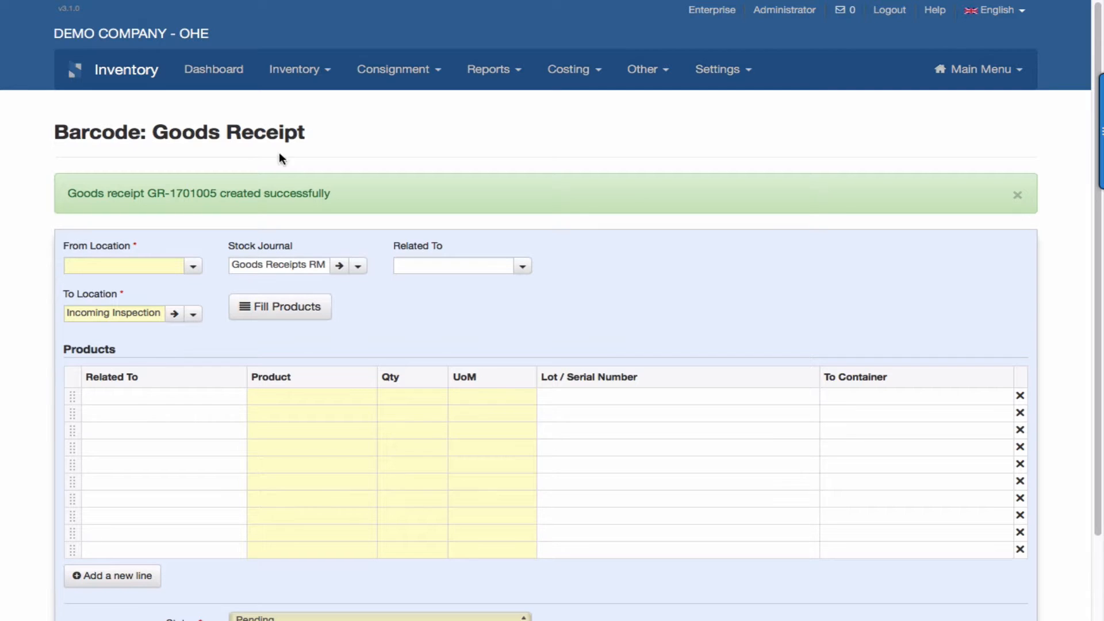
Open the planned goods receipt from the Goods Receipt list and check its Wheel, Engine and Washer lines.
{"action": "left_click", "coordinate": [320, 71]}
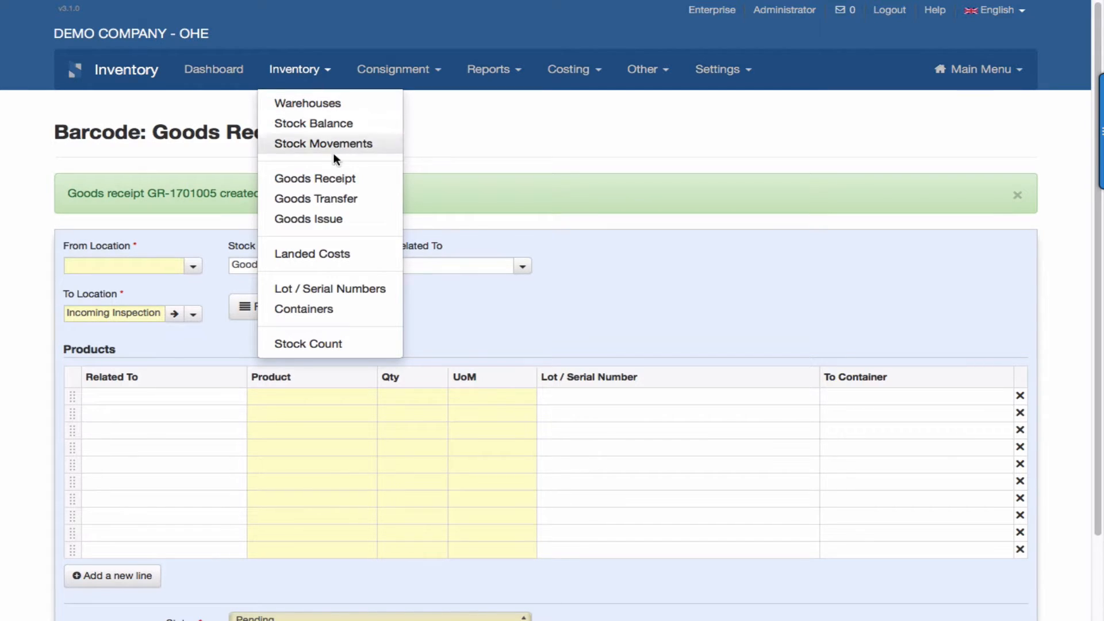
{"action": "left_click", "coordinate": [335, 179]}
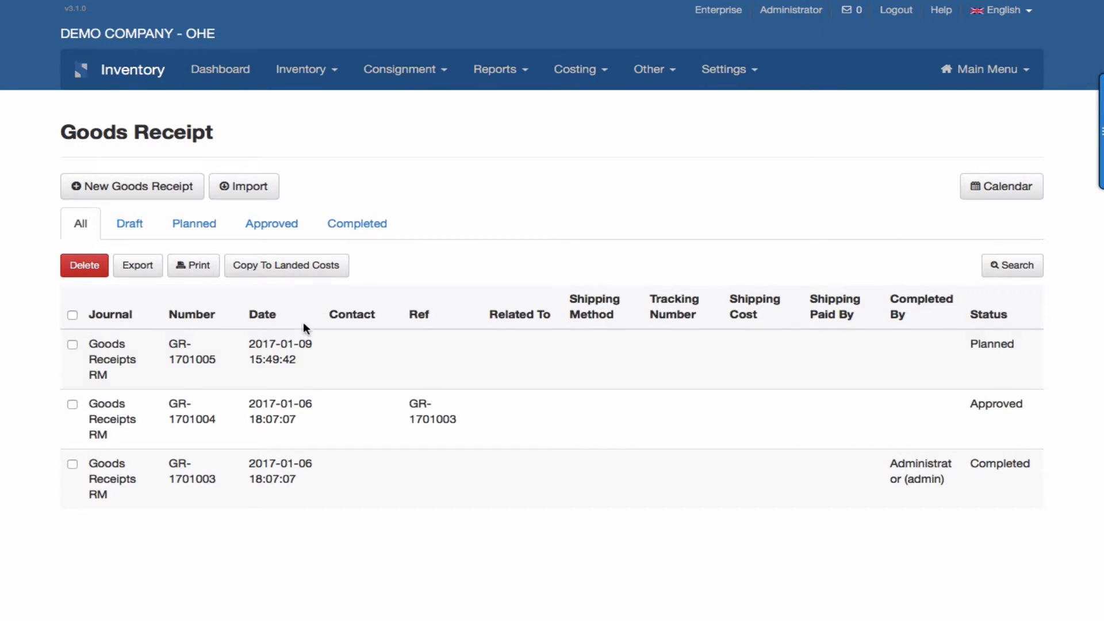
{"action": "left_click", "coordinate": [277, 350]}
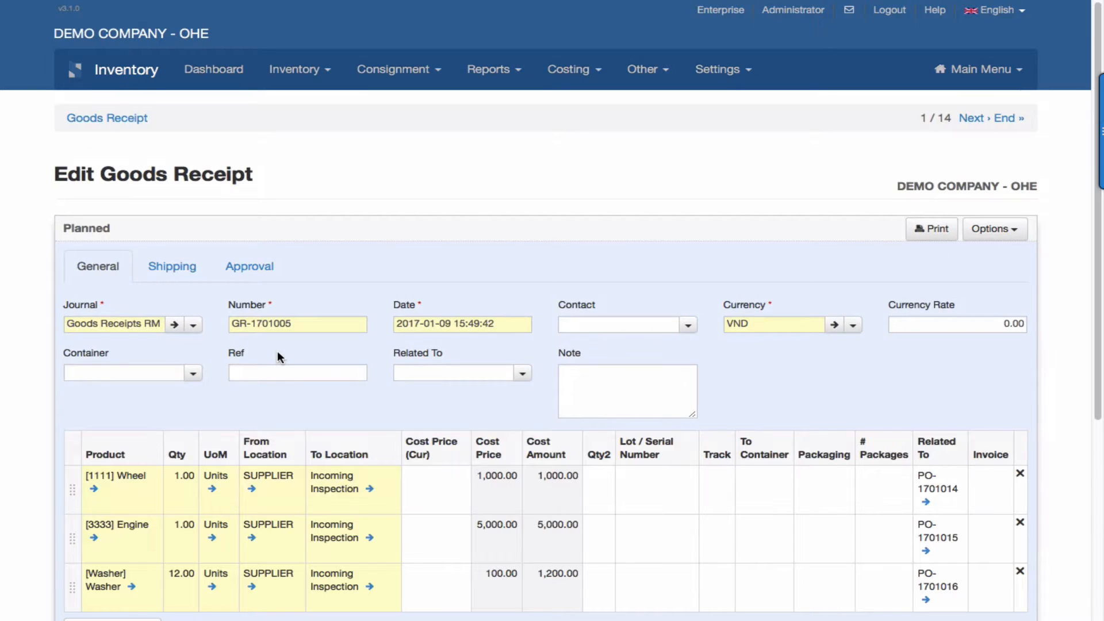
{"action": "scroll", "coordinate": [277, 357], "scroll_direction": "down", "scroll_amount": 5}
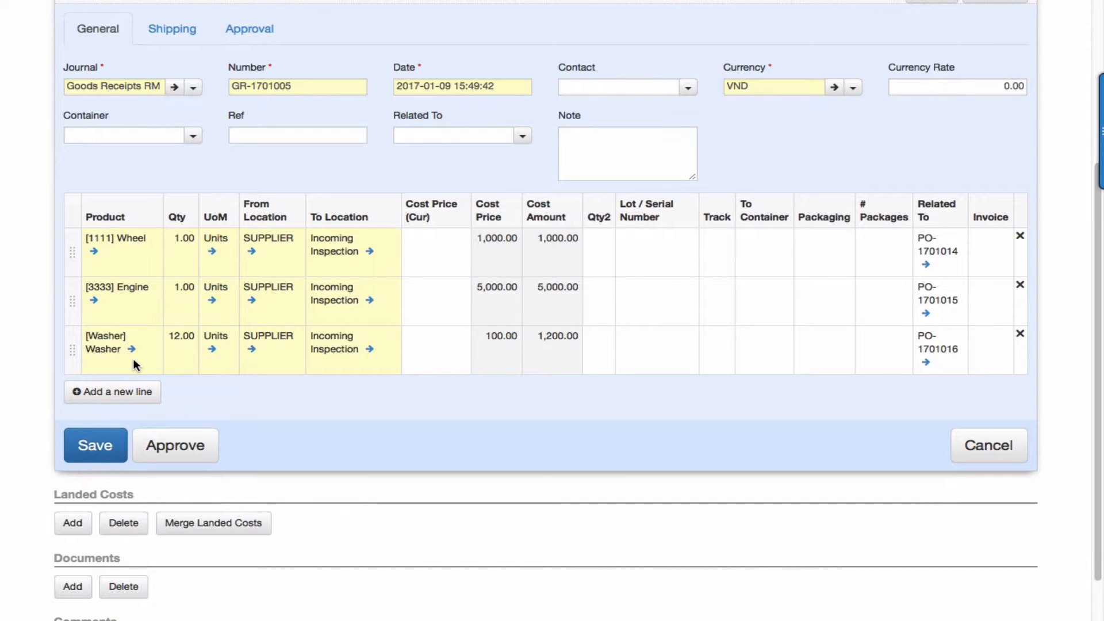
{"action": "scroll", "coordinate": [133, 364], "scroll_direction": "up", "scroll_amount": 1}
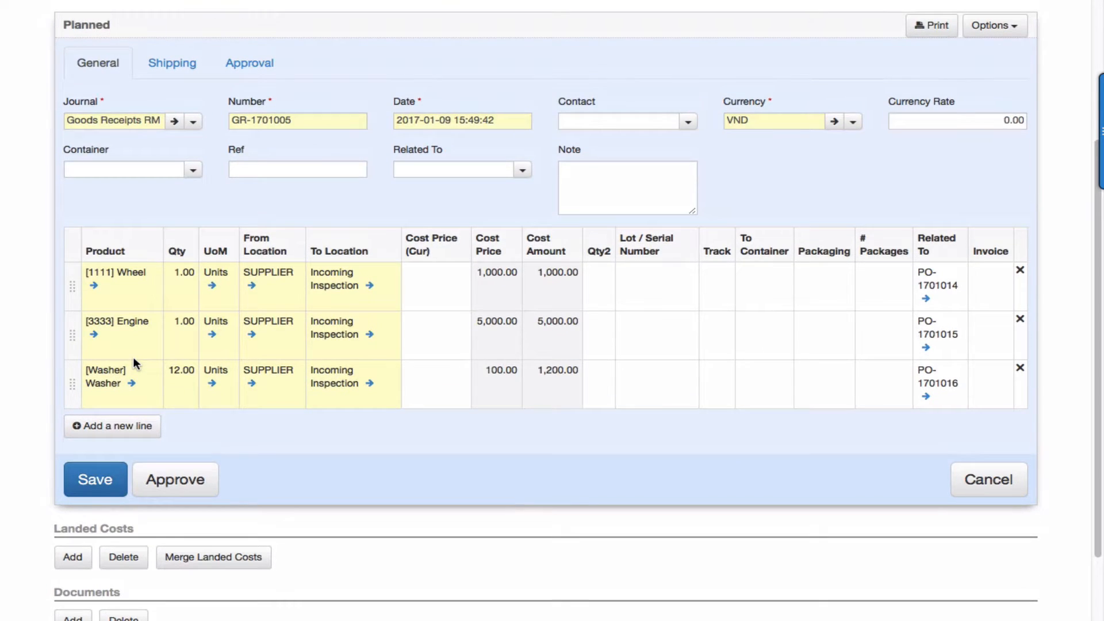
{"action": "scroll", "coordinate": [134, 363], "scroll_direction": "down", "scroll_amount": 3}
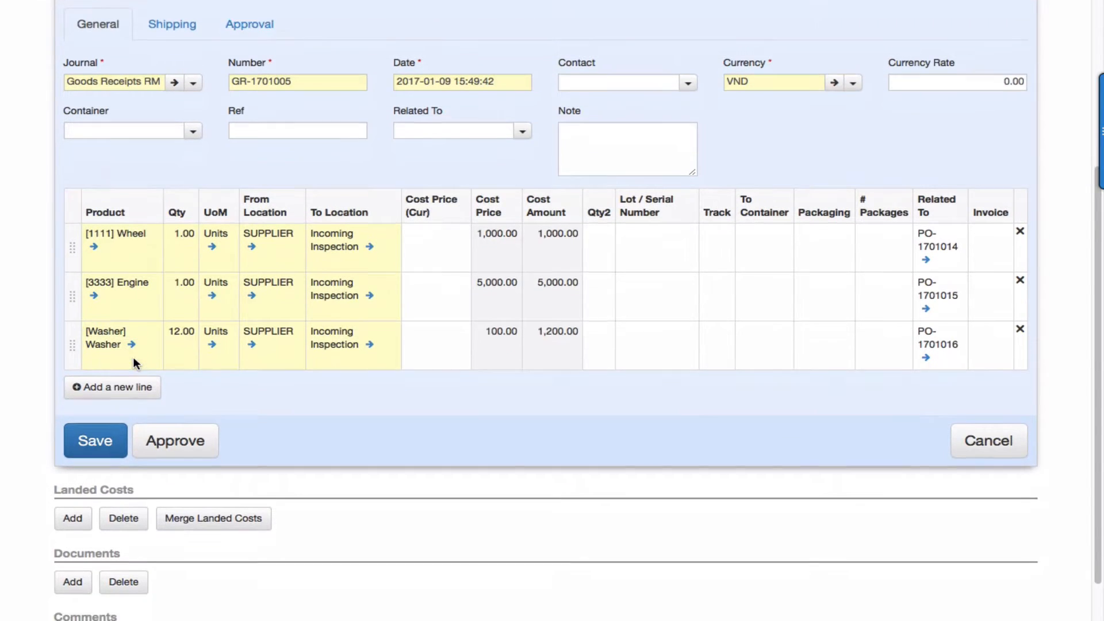
Check the receipt's product lines and the Engine's lot number, and approve the planned goods receipt.
{"action": "left_click", "coordinate": [193, 392]}
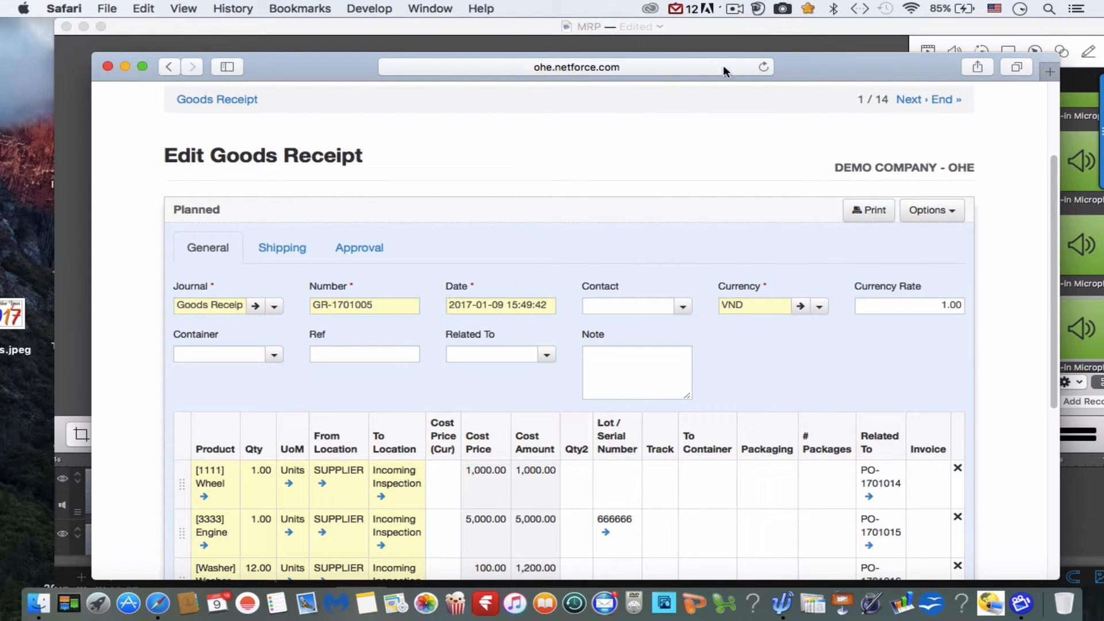
{"action": "scroll", "coordinate": [654, 149], "scroll_direction": "down", "scroll_amount": 1}
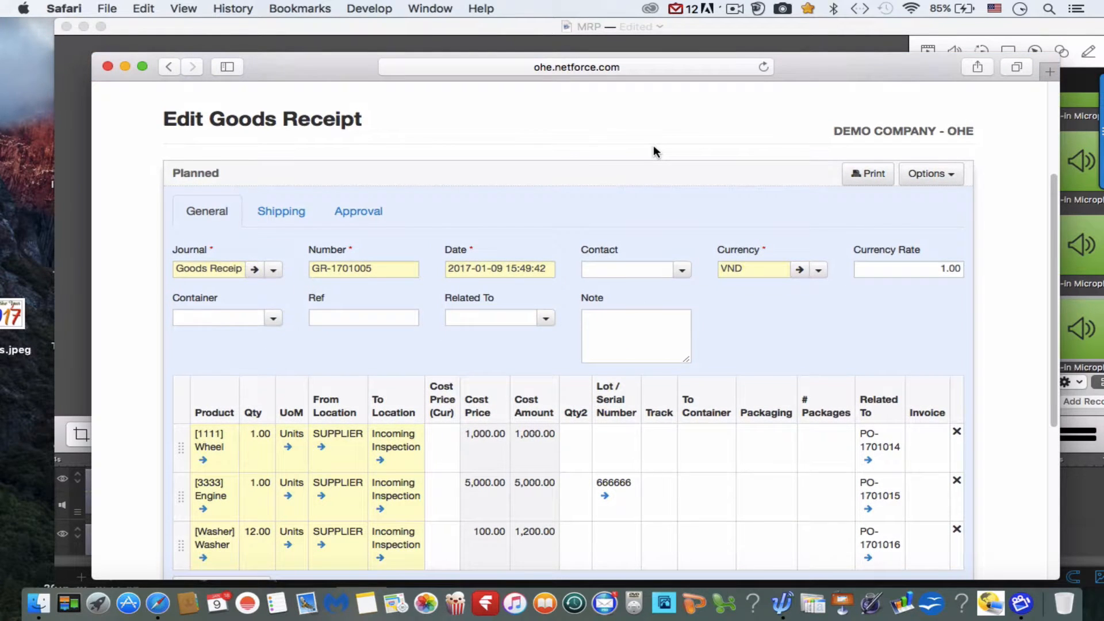
{"action": "scroll", "coordinate": [653, 144], "scroll_direction": "down", "scroll_amount": 2}
{"action": "scroll", "coordinate": [653, 145], "scroll_direction": "up", "scroll_amount": 3}
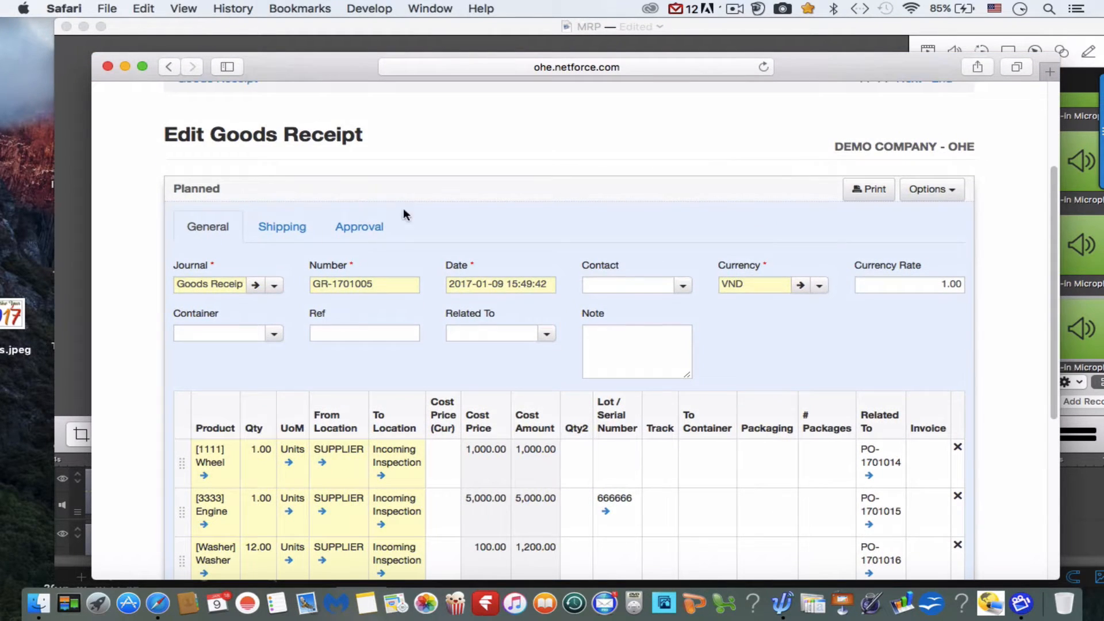
{"action": "scroll", "coordinate": [306, 229], "scroll_direction": "down", "scroll_amount": 5}
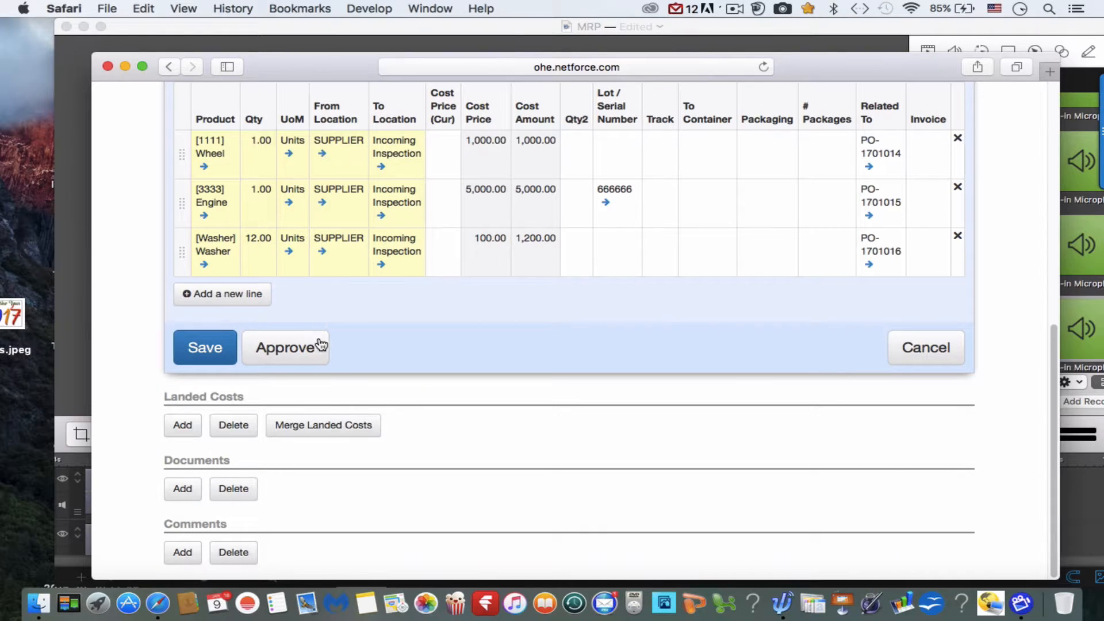
{"action": "left_click", "coordinate": [319, 352]}
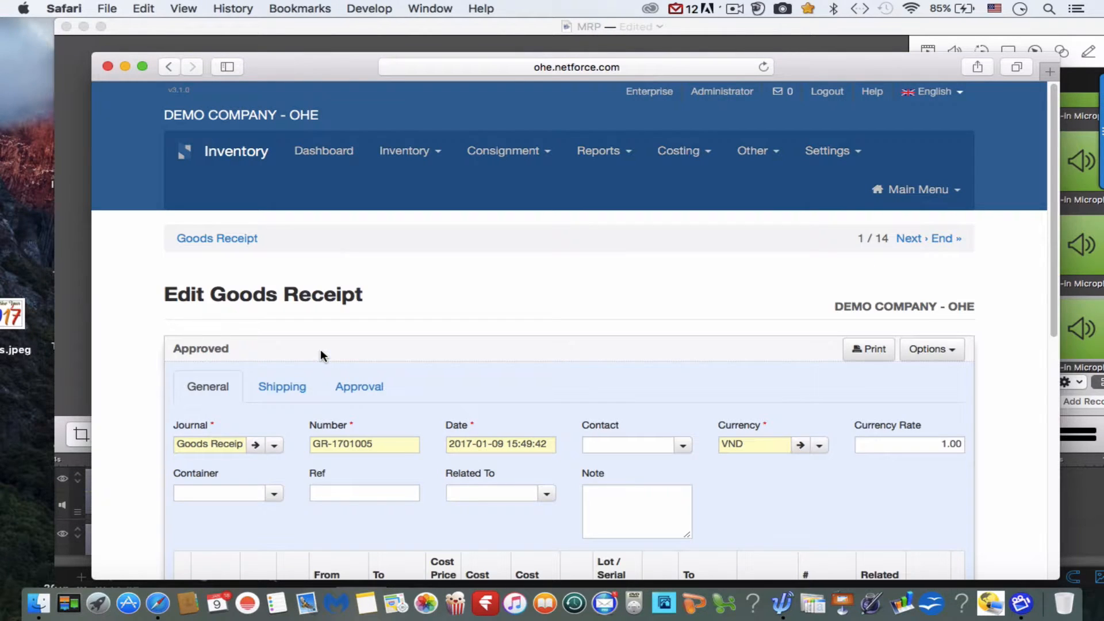
Validate the approved goods receipt for the Wheel, Engine and Washer, keeping lot/serial number 666666 for the Engine.
{"action": "scroll", "coordinate": [374, 356], "scroll_direction": "down", "scroll_amount": 8}
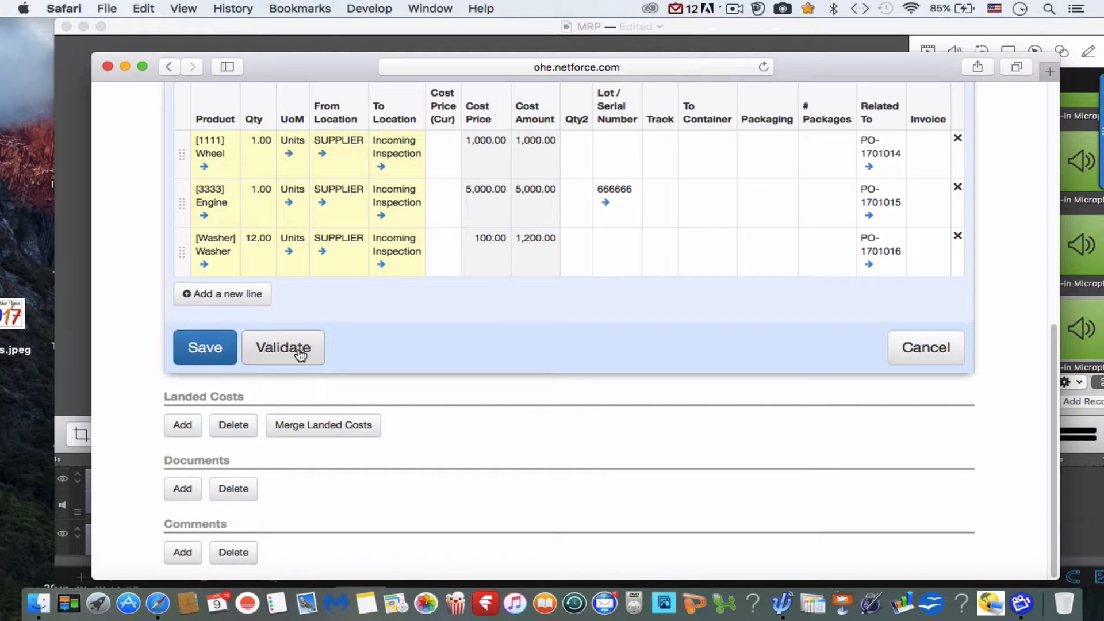
{"action": "left_click", "coordinate": [299, 350]}
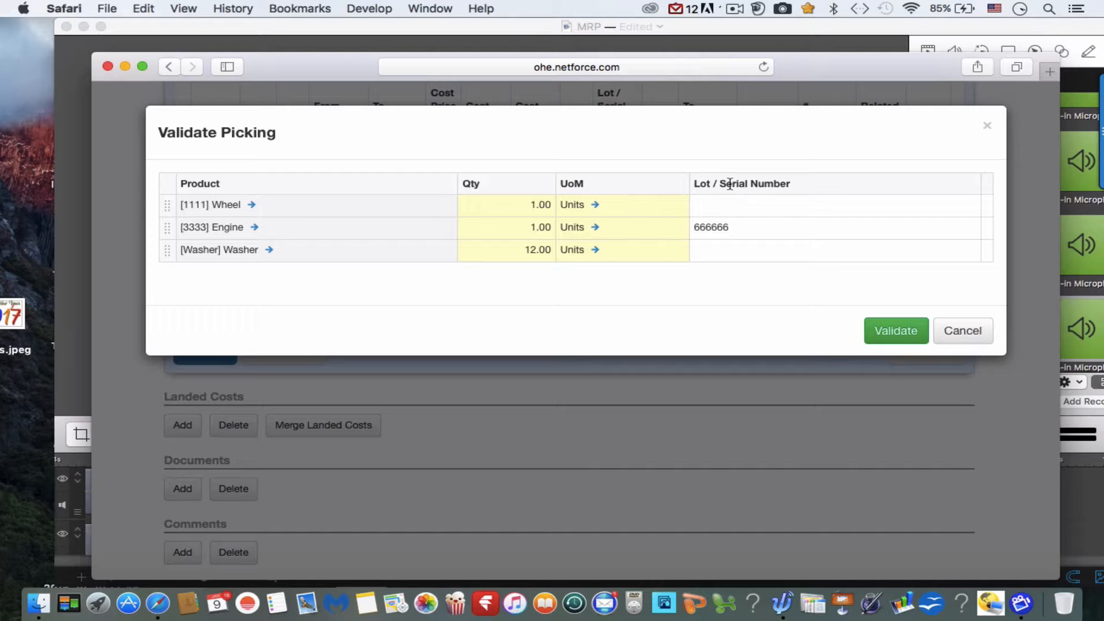
{"action": "left_click", "coordinate": [735, 226]}
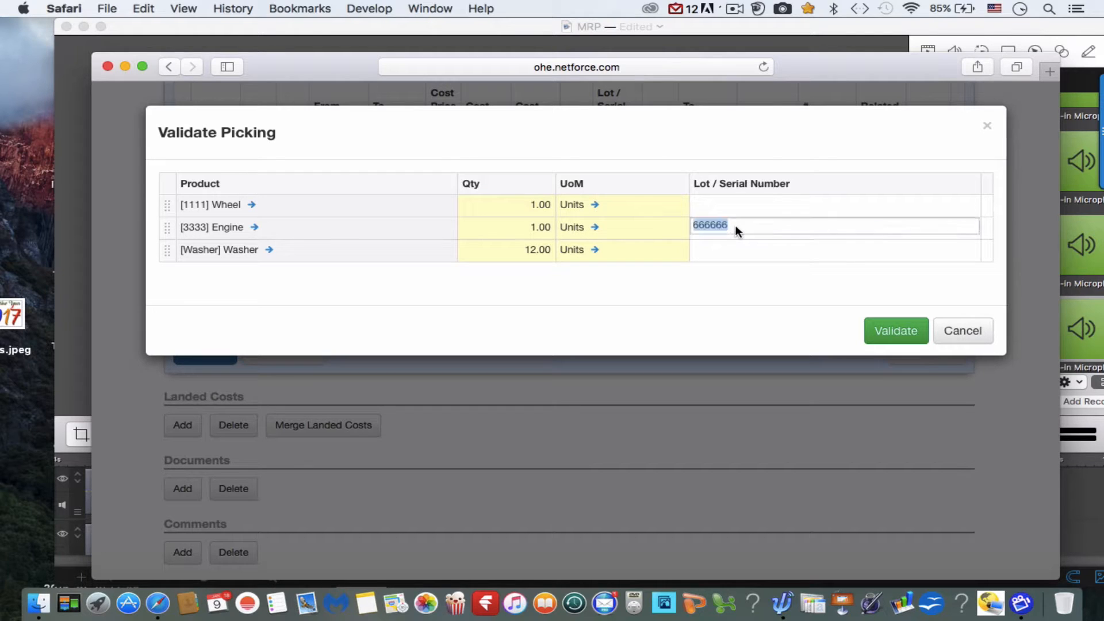
{"action": "left_click", "coordinate": [749, 276]}
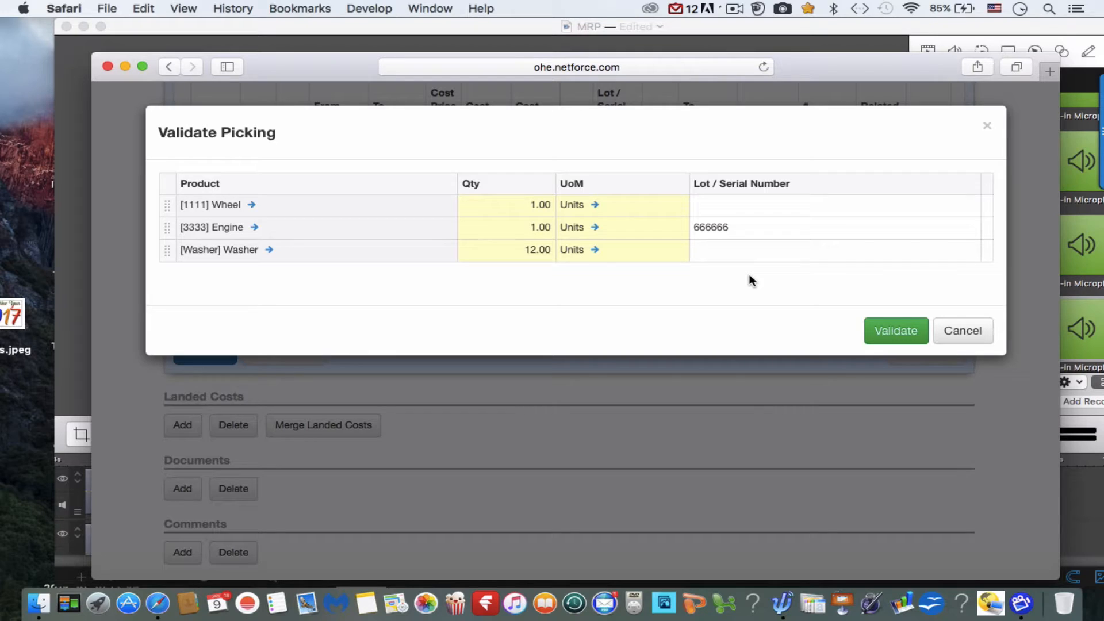
{"action": "left_click", "coordinate": [882, 333]}
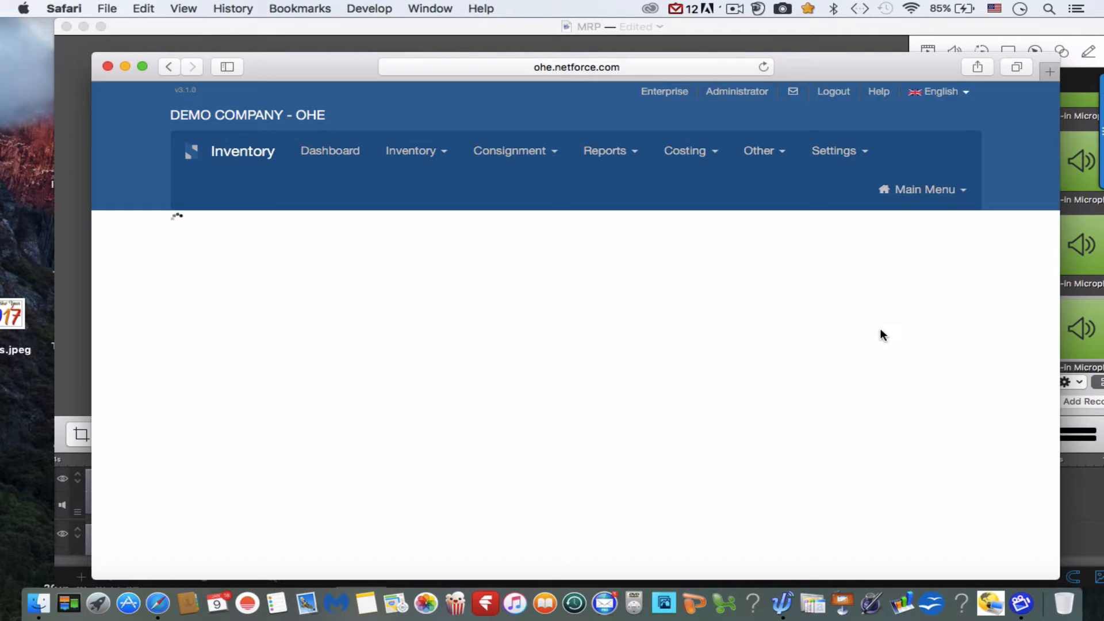
Check the validated goods receipt's lines, and start a new raw material inspection in Manufacturing.
{"action": "scroll", "coordinate": [672, 410], "scroll_direction": "down", "scroll_amount": 7}
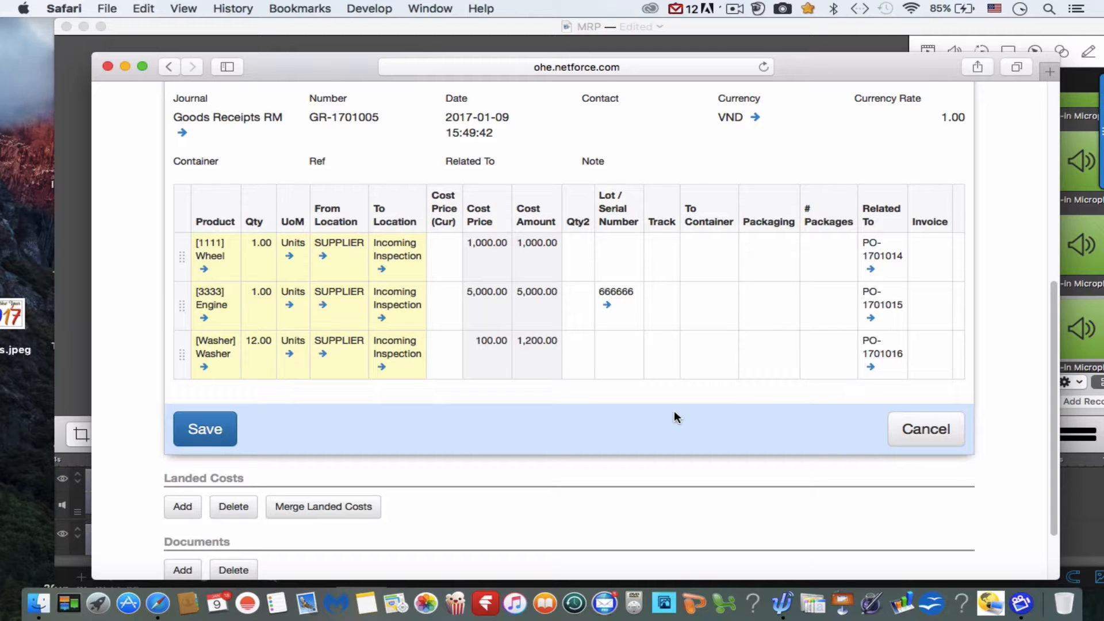
{"action": "scroll", "coordinate": [675, 414], "scroll_direction": "up", "scroll_amount": 1}
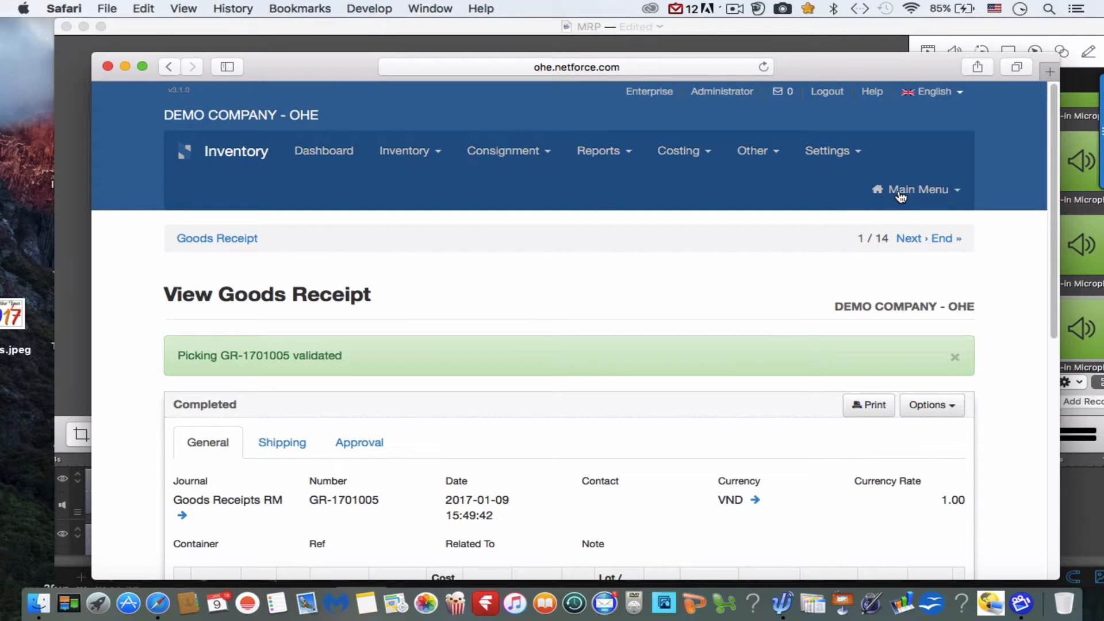
{"action": "left_click", "coordinate": [901, 194]}
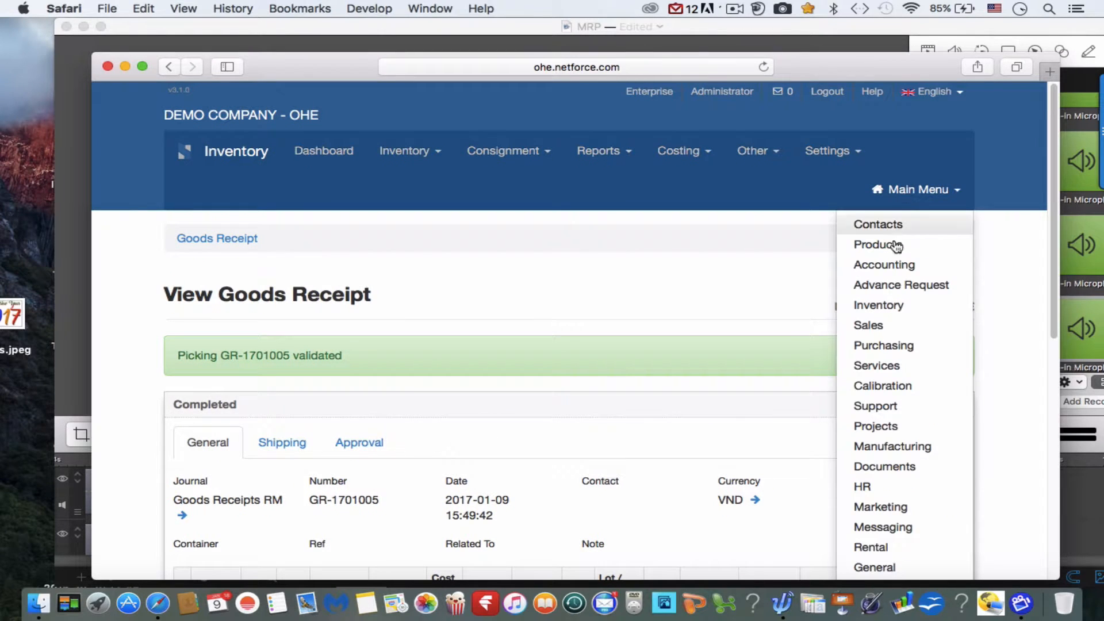
{"action": "left_click", "coordinate": [888, 447]}
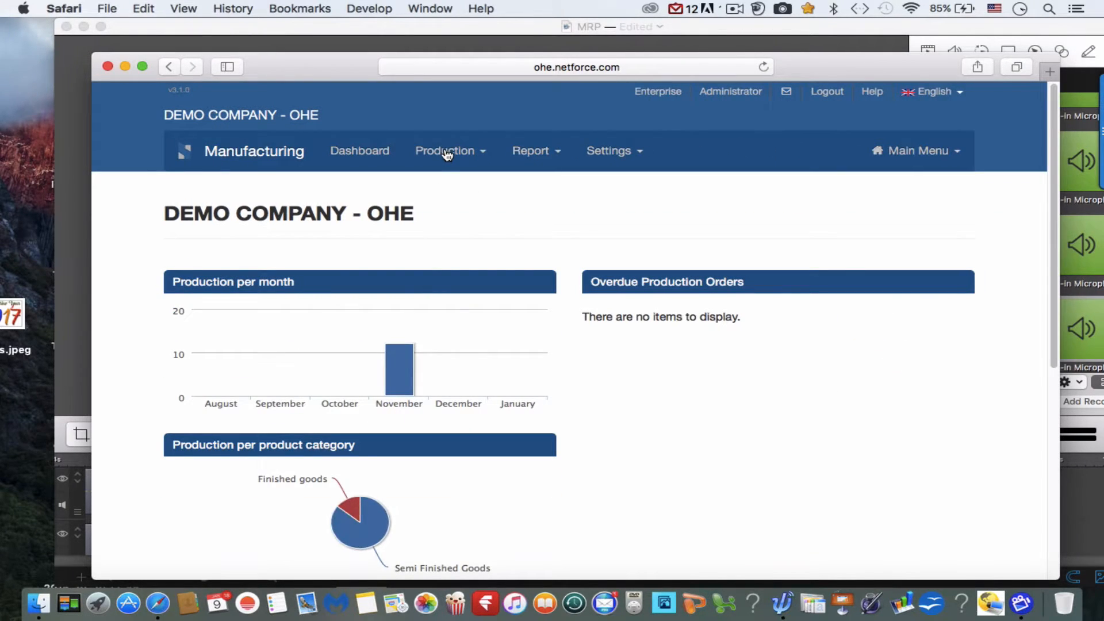
{"action": "left_click", "coordinate": [446, 151]}
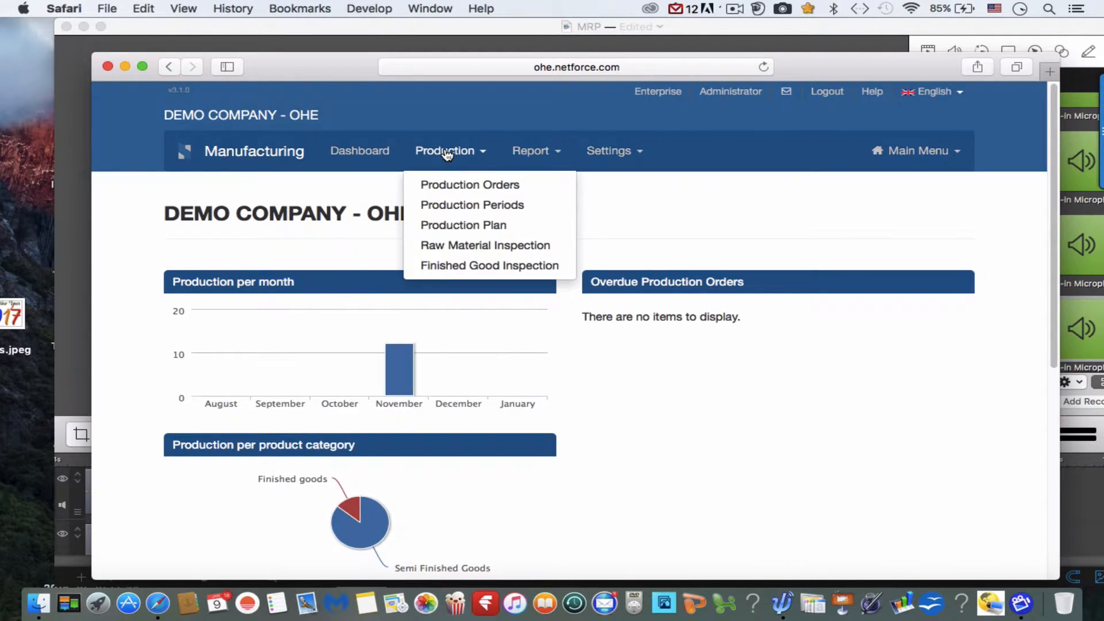
{"action": "left_click", "coordinate": [472, 248]}
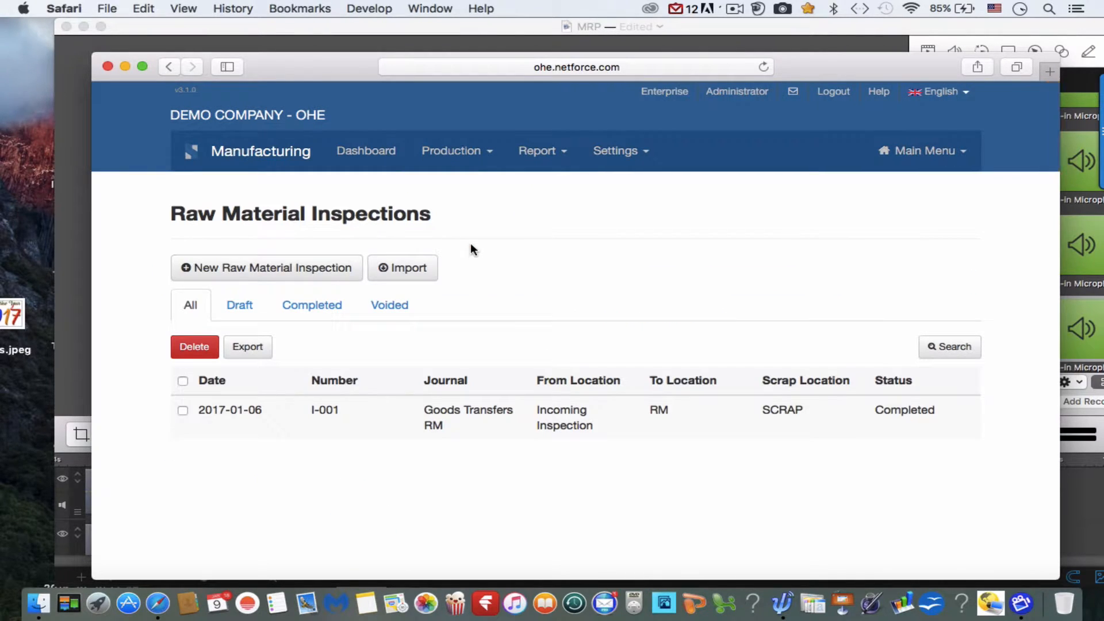
{"action": "left_click", "coordinate": [334, 278]}
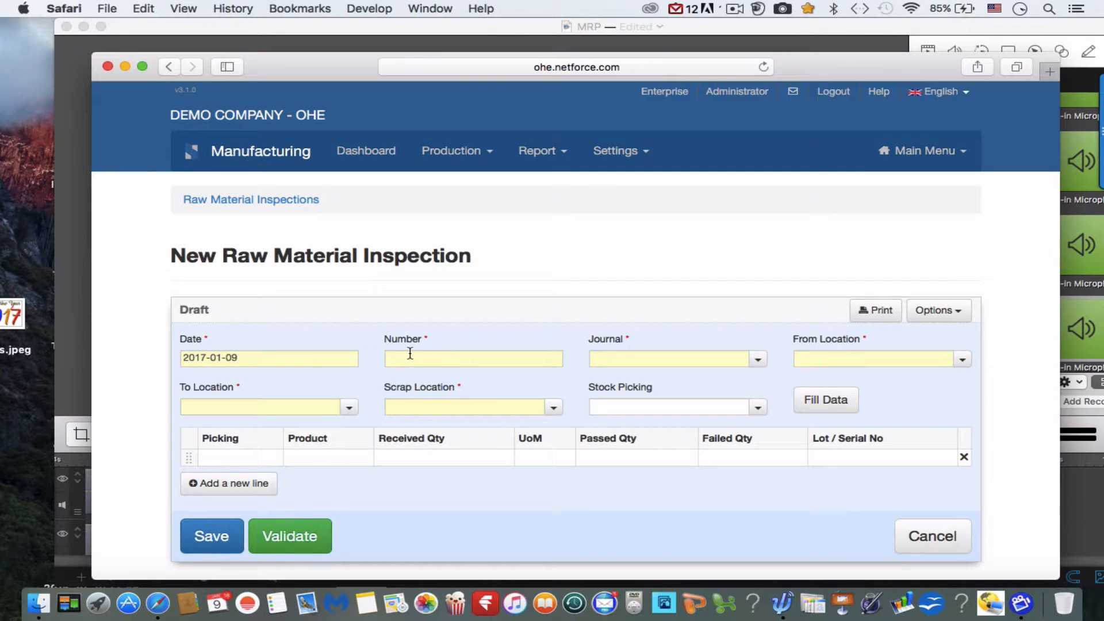
Number the new raw material inspection I-002 and set its journal to Goods Transfers RM.
{"action": "left_click", "coordinate": [409, 353]}
{"action": "type", "text": "_"}
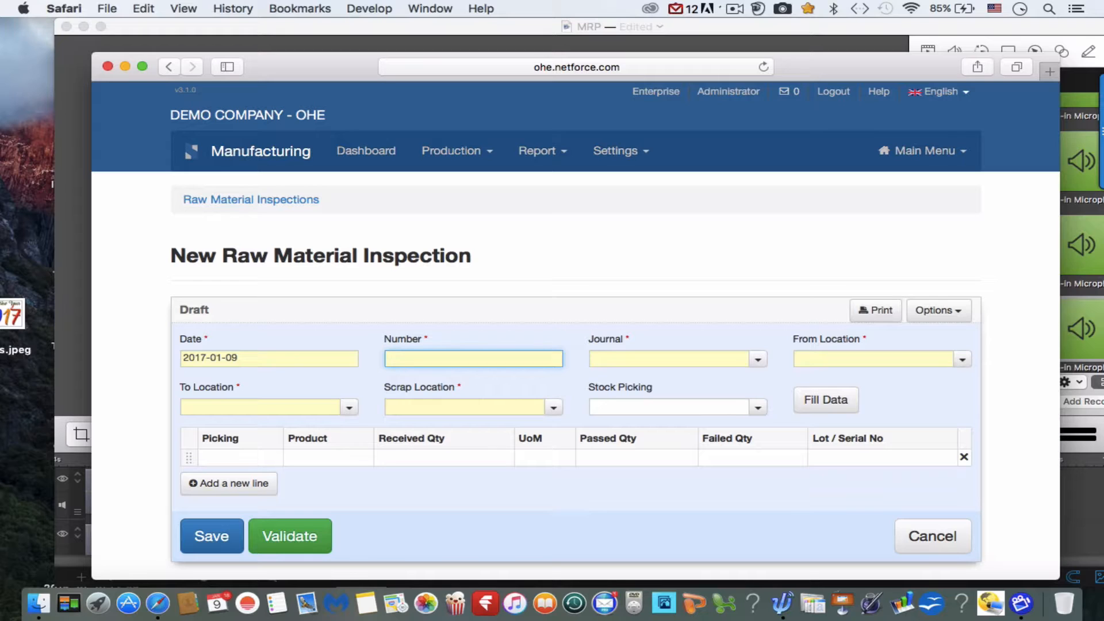
{"action": "type", "text": "I-002"}
{"action": "left_click", "coordinate": [759, 362]}
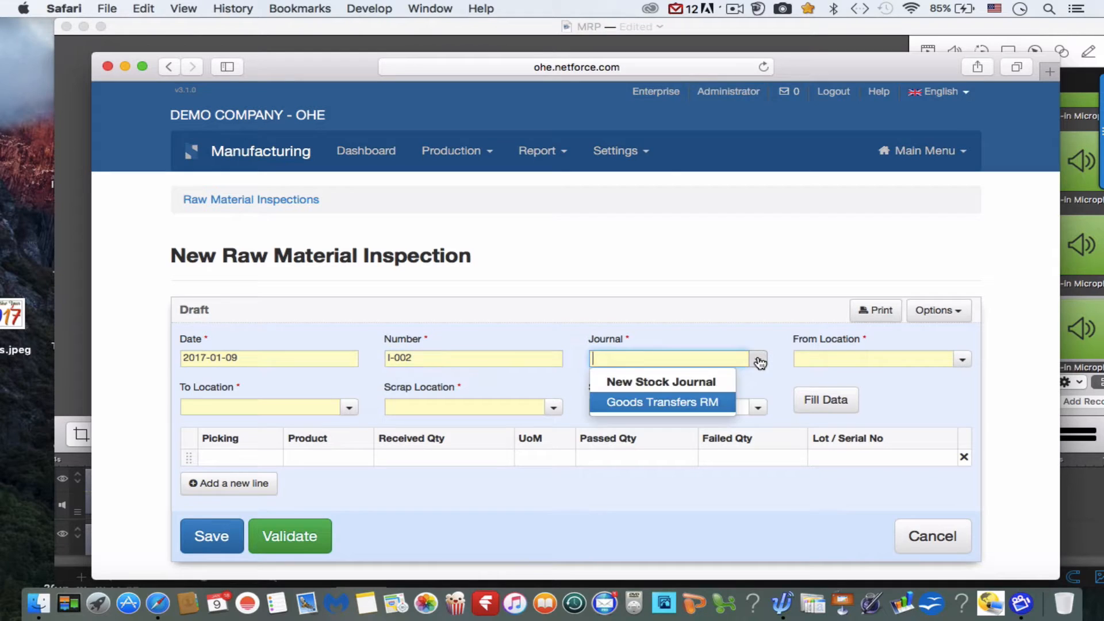
{"action": "left_click", "coordinate": [702, 403]}
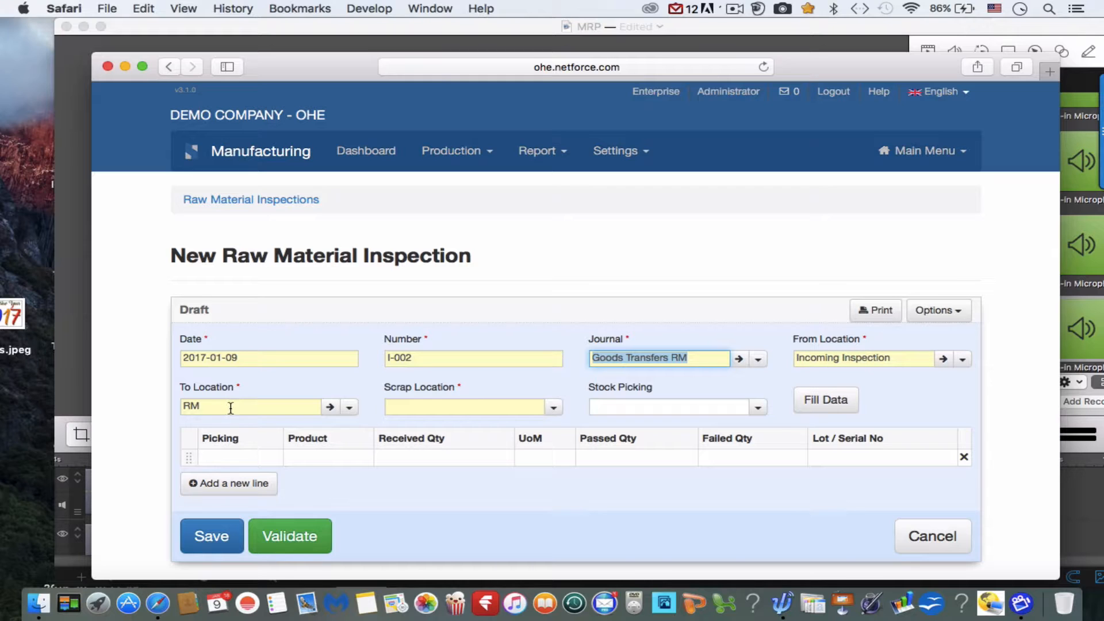
Set the inspection's scrap location to SCRAP.
{"action": "left_click", "coordinate": [554, 409]}
{"action": "left_click", "coordinate": [555, 410]}
{"action": "scroll", "coordinate": [485, 492], "scroll_direction": "down", "scroll_amount": 3}
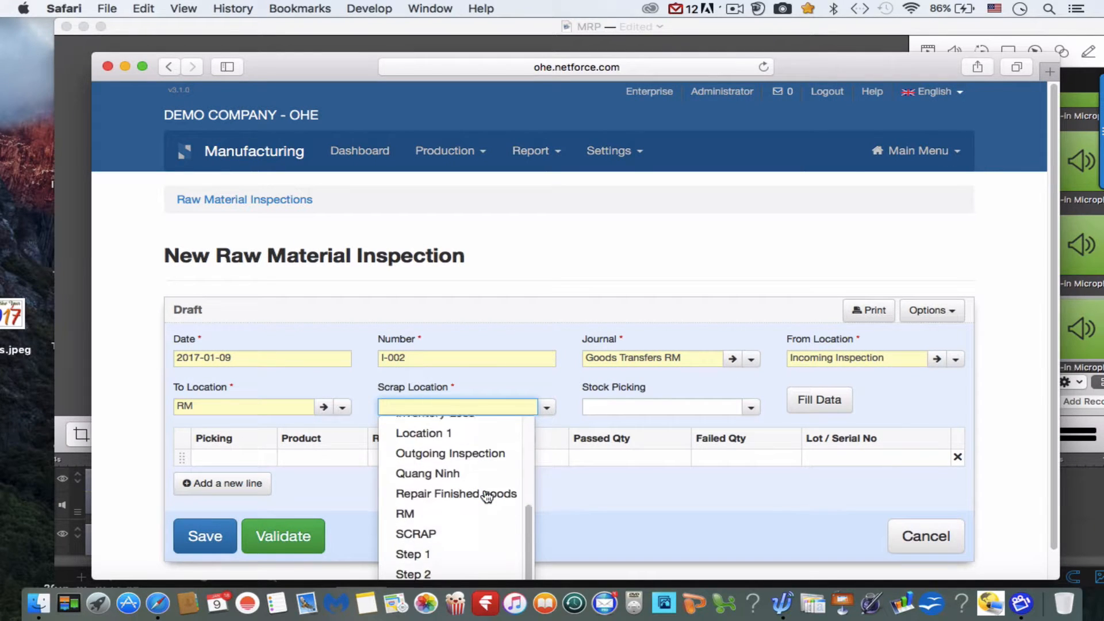
{"action": "left_click", "coordinate": [487, 495]}
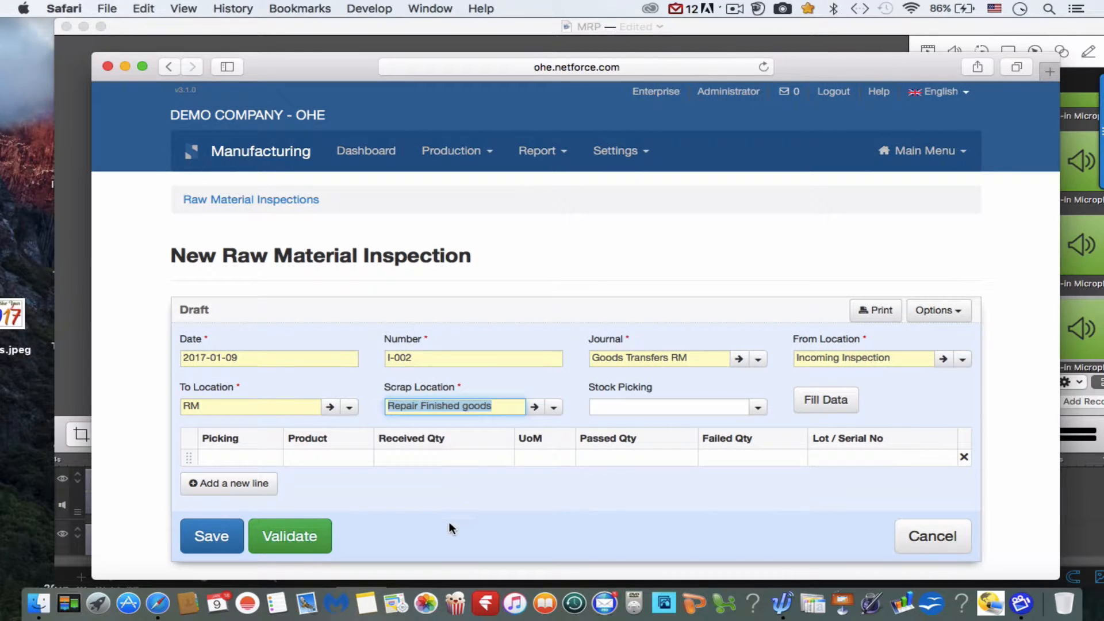
{"action": "left_click", "coordinate": [553, 409]}
{"action": "scroll", "coordinate": [462, 556], "scroll_direction": "down", "scroll_amount": 3}
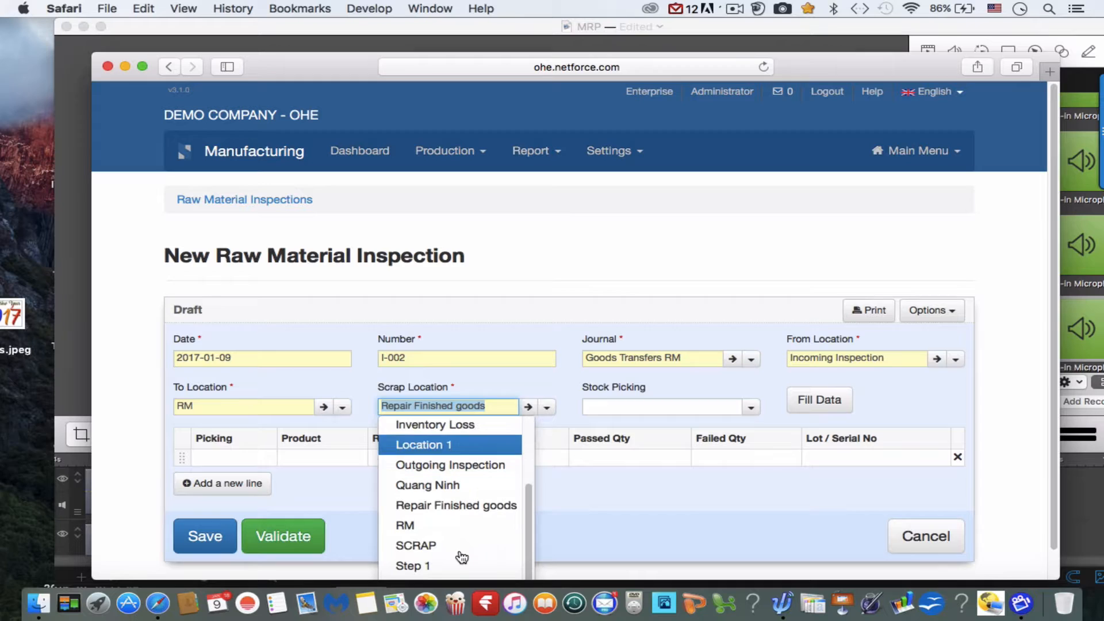
{"action": "left_click", "coordinate": [426, 545]}
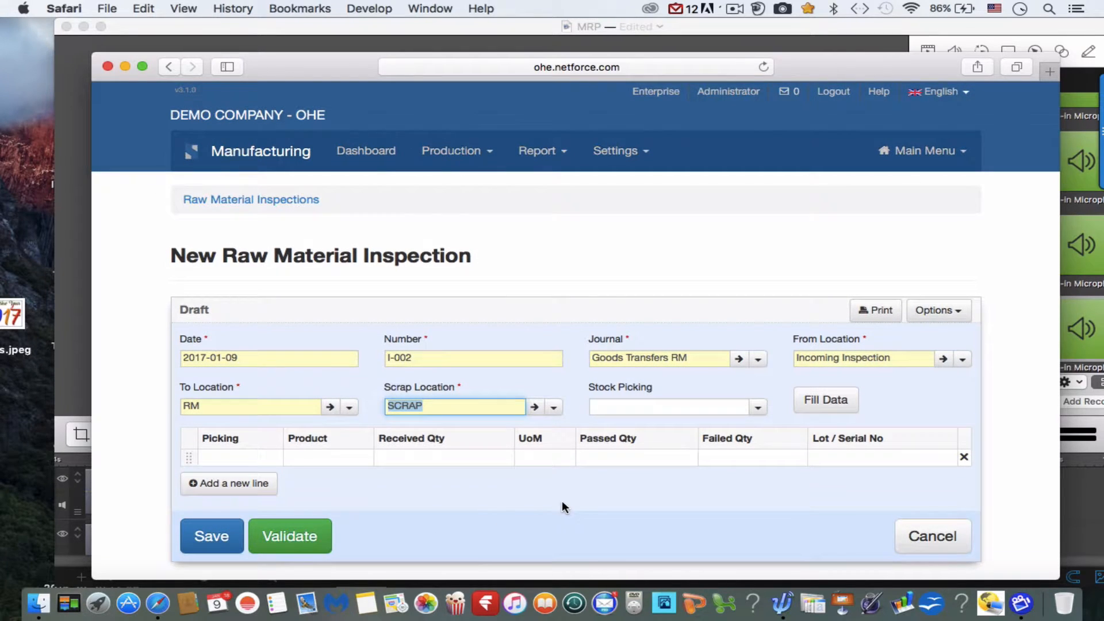
Choose stock picking GR-1701005 for the inspection and fill in the product lines from it.
{"action": "left_click", "coordinate": [759, 408]}
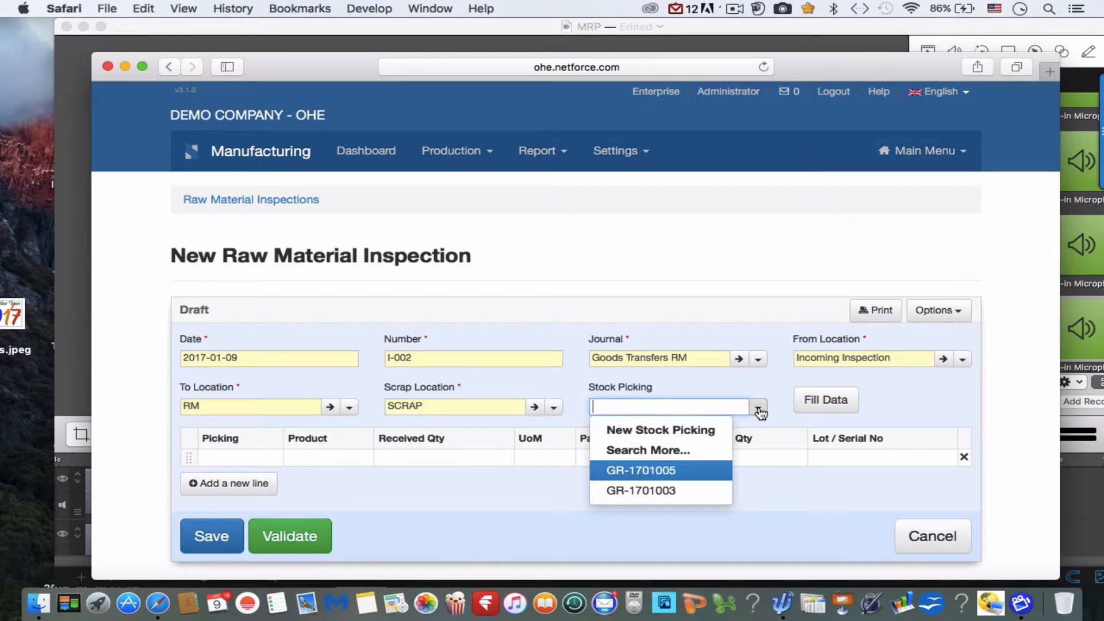
{"action": "left_click", "coordinate": [672, 472]}
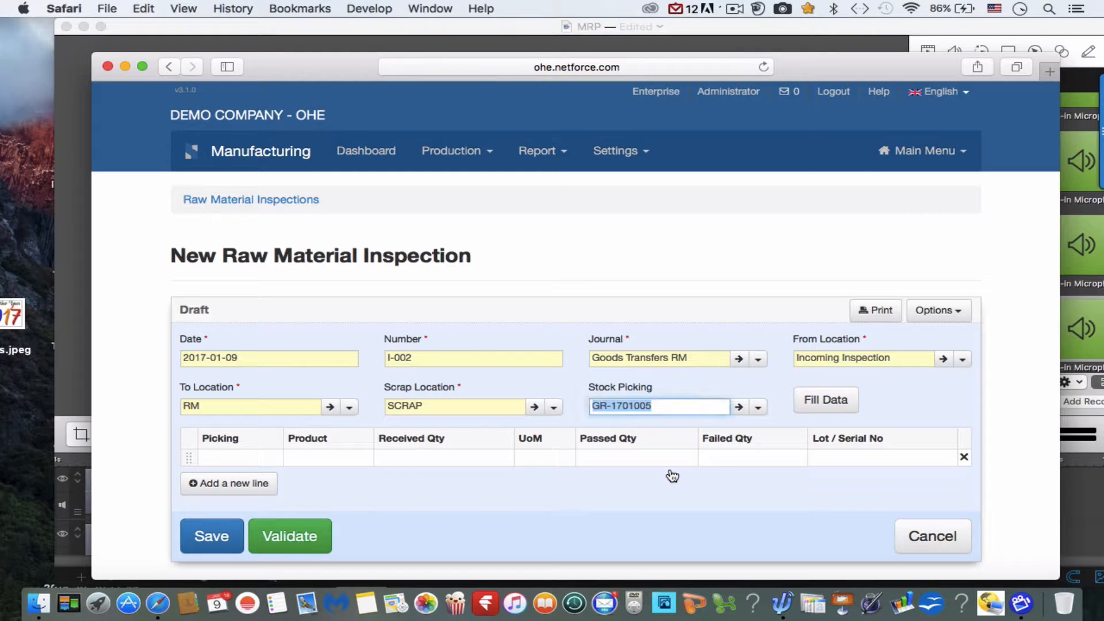
{"action": "left_click", "coordinate": [828, 401]}
{"action": "scroll", "coordinate": [827, 399], "scroll_direction": "down", "scroll_amount": 3}
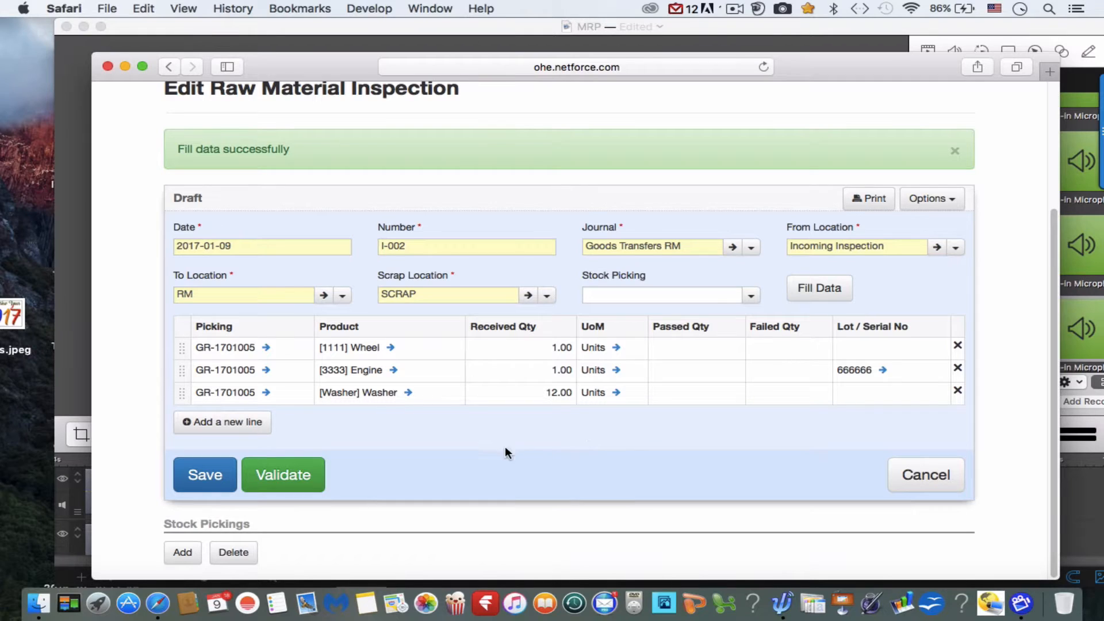
Enter passed quantities of 0 for the Wheel, 1 for the Engine and 12 for the Washer.
{"action": "left_click", "coordinate": [697, 346]}
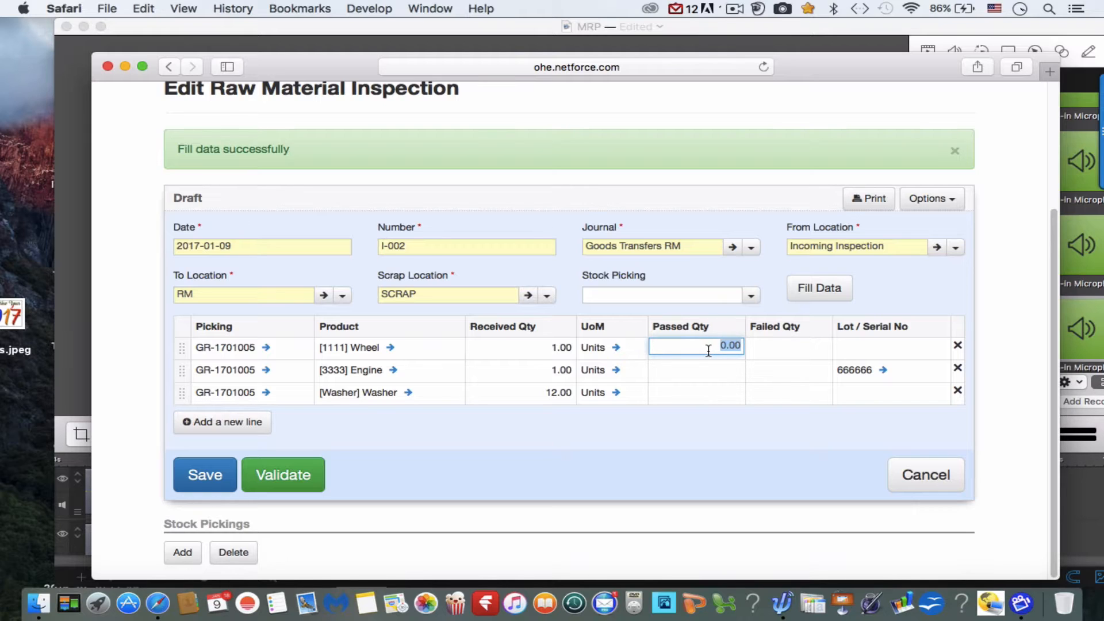
{"action": "type", "text": "0"}
{"action": "left_click", "coordinate": [716, 369]}
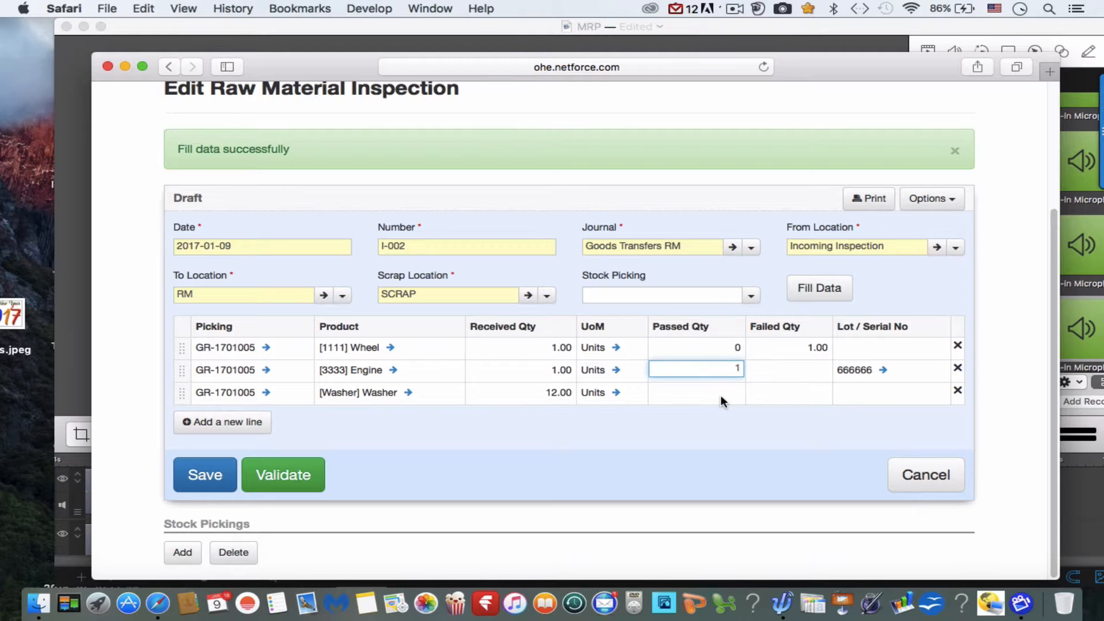
{"action": "left_click", "coordinate": [720, 395]}
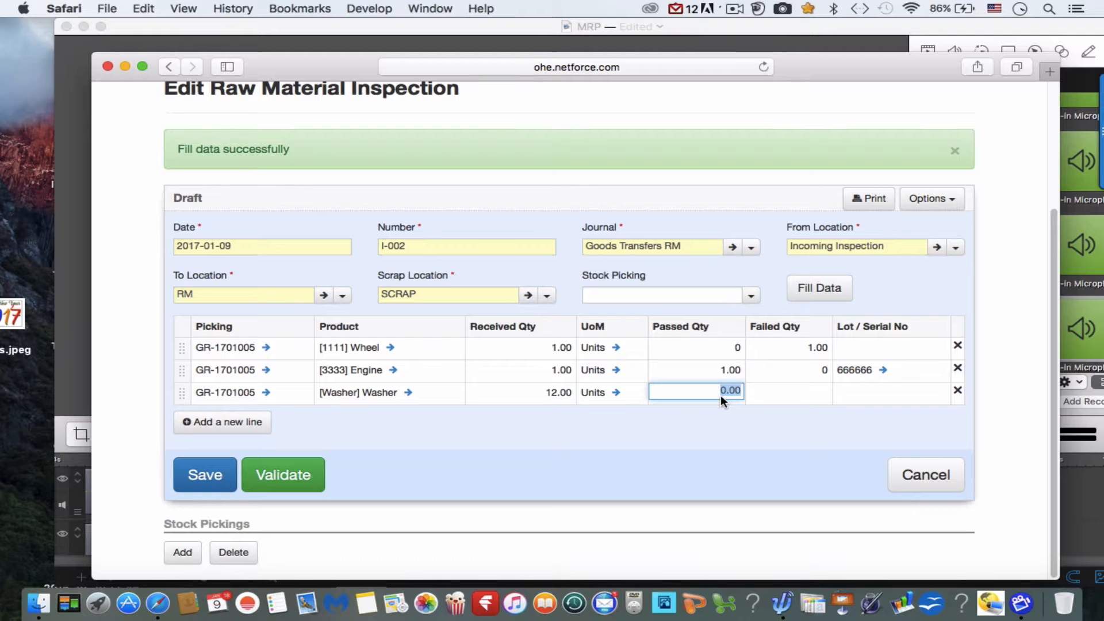
{"action": "type", "text": "12"}
{"action": "left_click", "coordinate": [740, 456]}
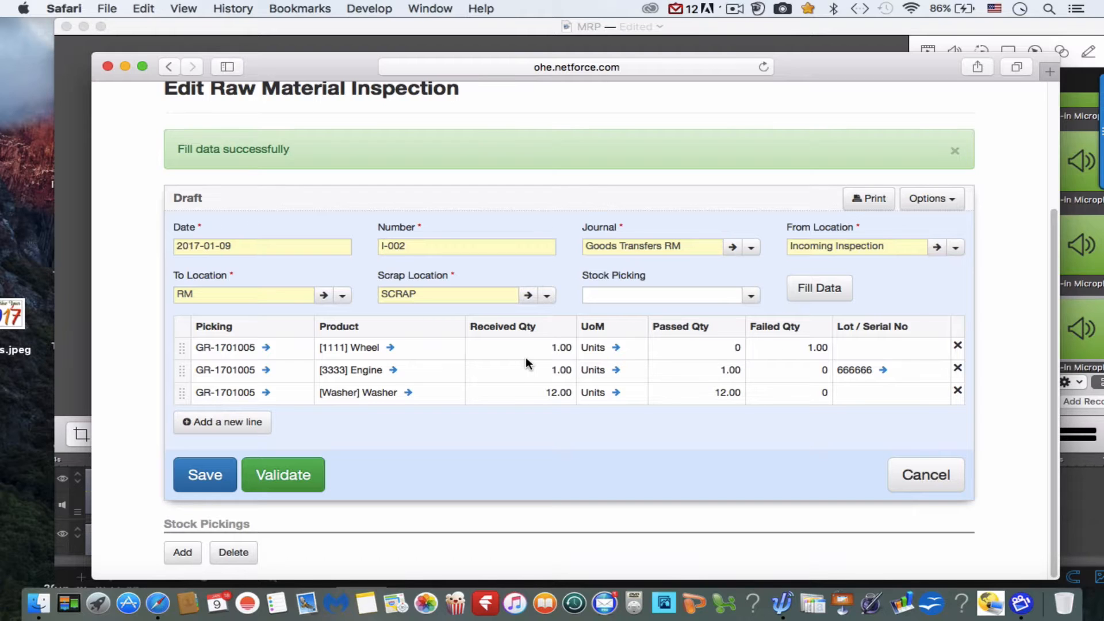
Validate the raw material inspection and open the resulting Goods Transfers RM stock picking.
{"action": "left_click", "coordinate": [307, 483]}
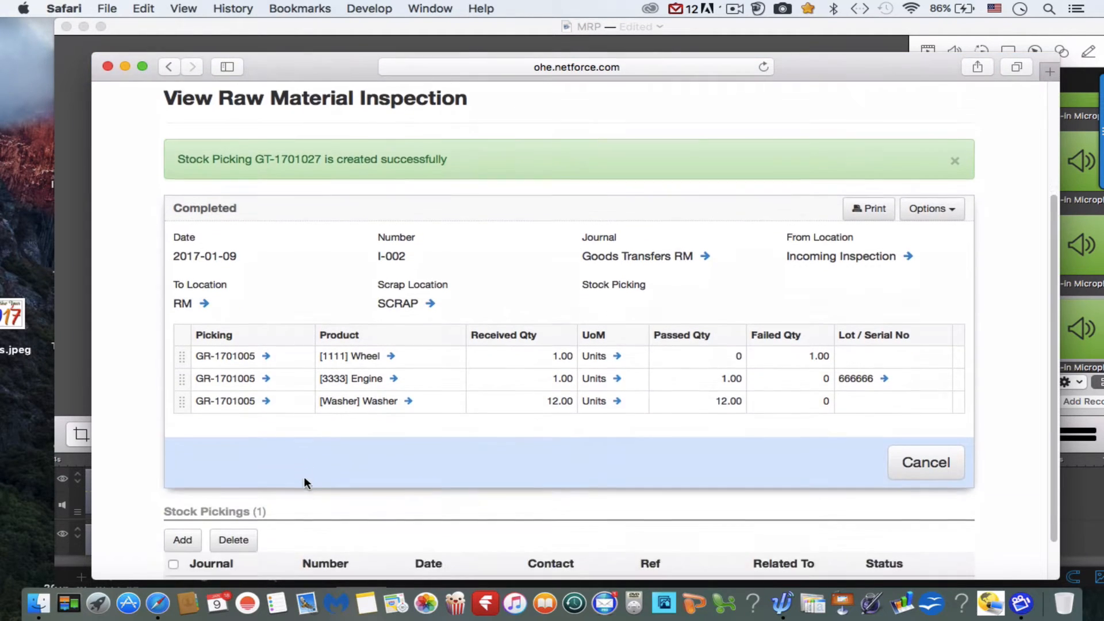
{"action": "scroll", "coordinate": [303, 481], "scroll_direction": "down", "scroll_amount": 2}
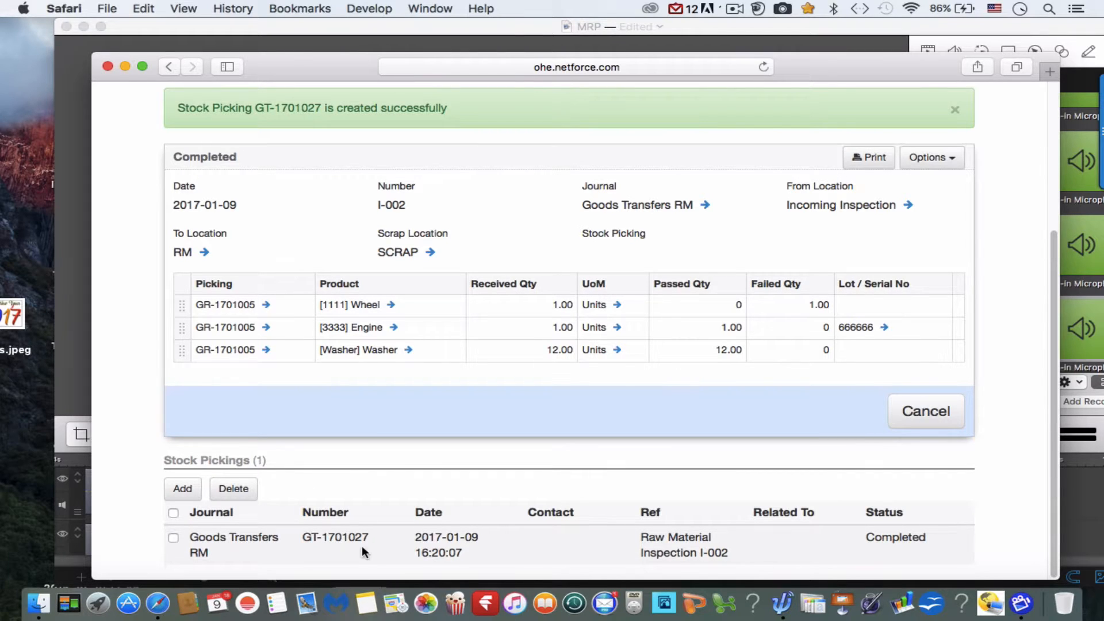
{"action": "left_click", "coordinate": [446, 547]}
{"action": "scroll", "coordinate": [446, 547], "scroll_direction": "down", "scroll_amount": 10}
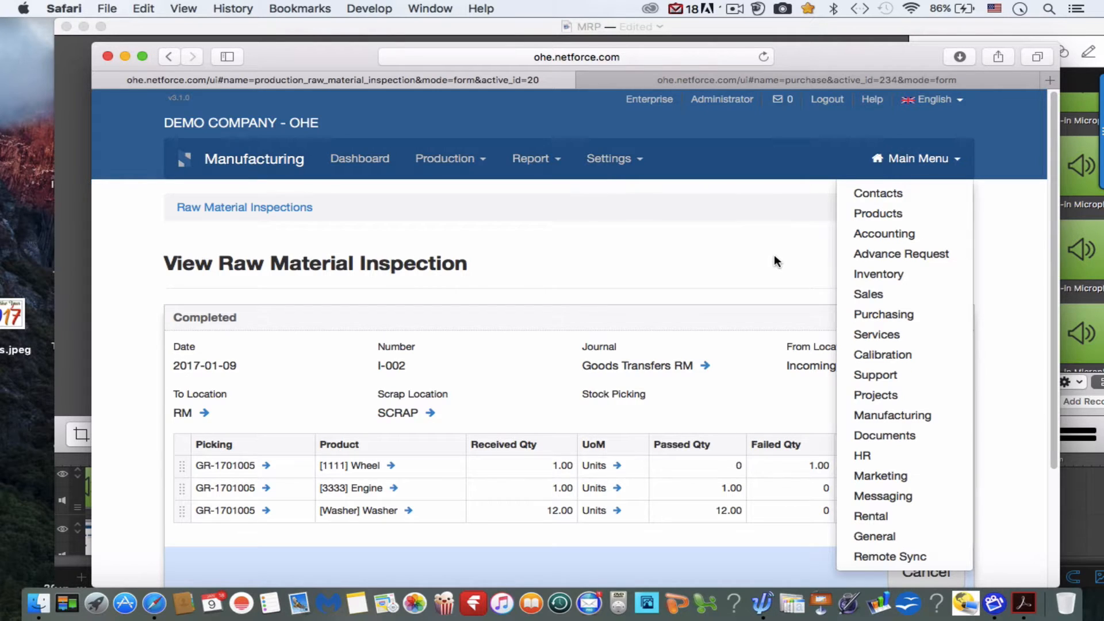
Open the 2017-03-06 purchase order from Local supplier (2) in Purchasing and check its delivery status and Washer line.
{"action": "left_click", "coordinate": [774, 256]}
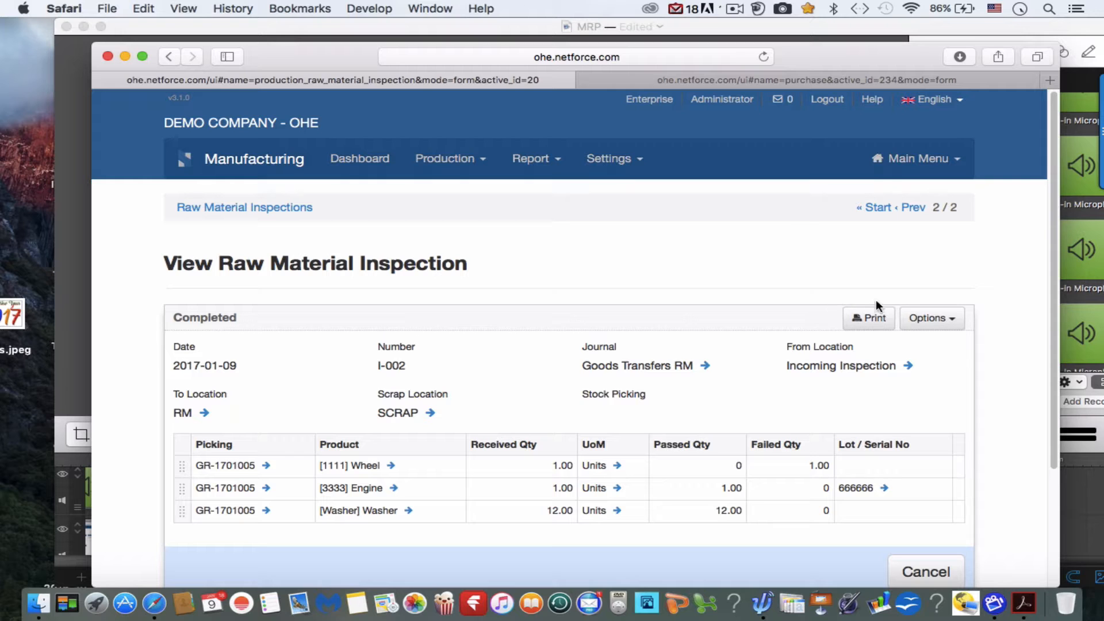
{"action": "left_click", "coordinate": [920, 161]}
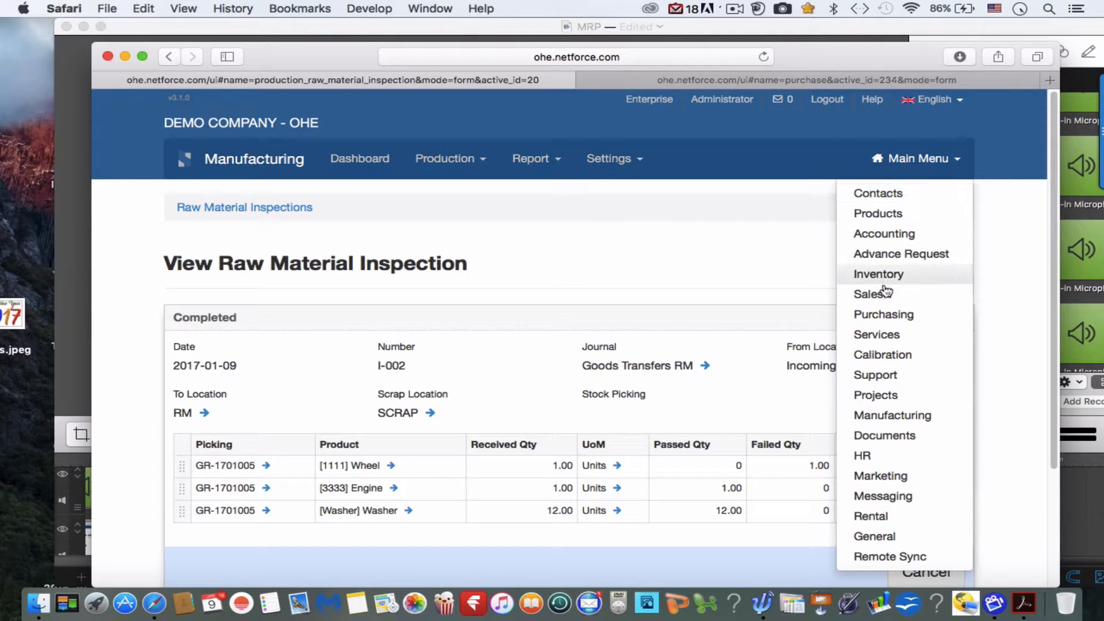
{"action": "left_click", "coordinate": [882, 316]}
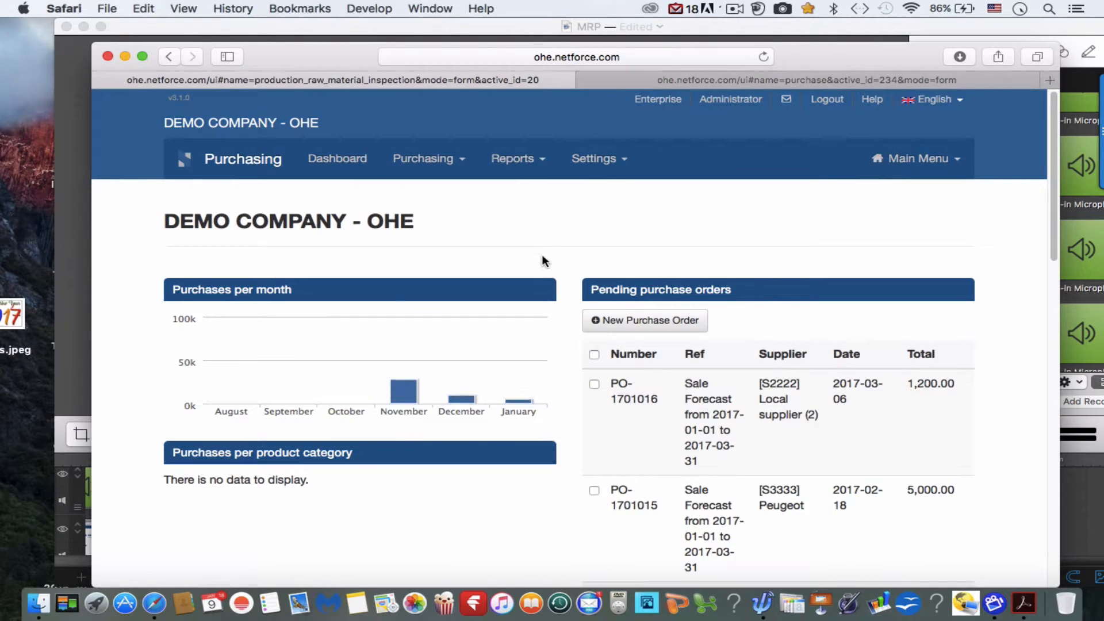
{"action": "left_click", "coordinate": [423, 160]}
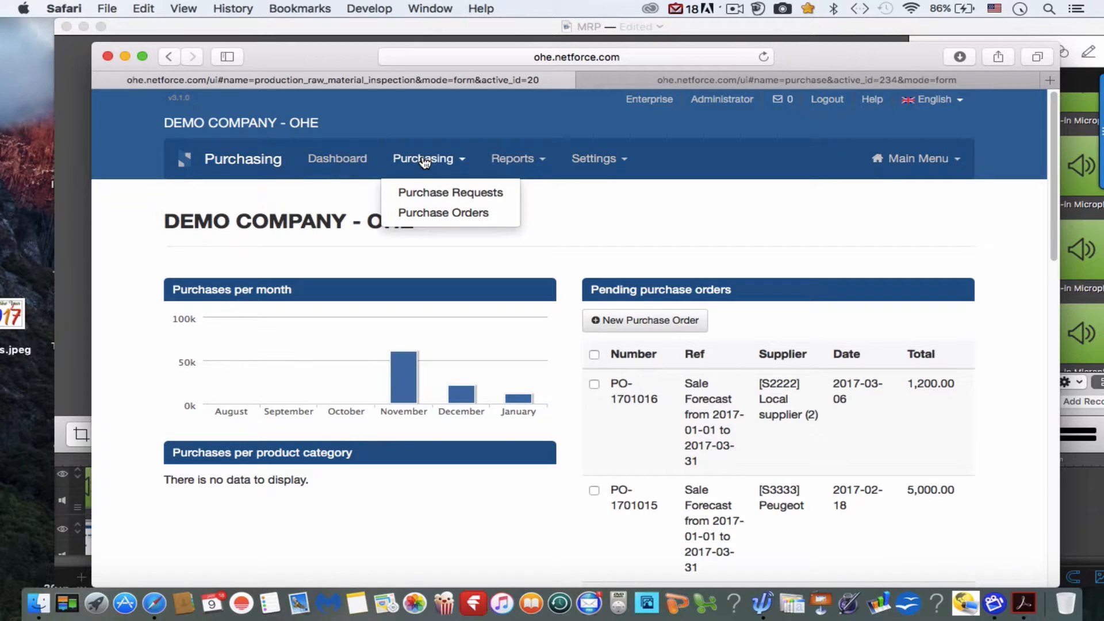
{"action": "left_click", "coordinate": [436, 210]}
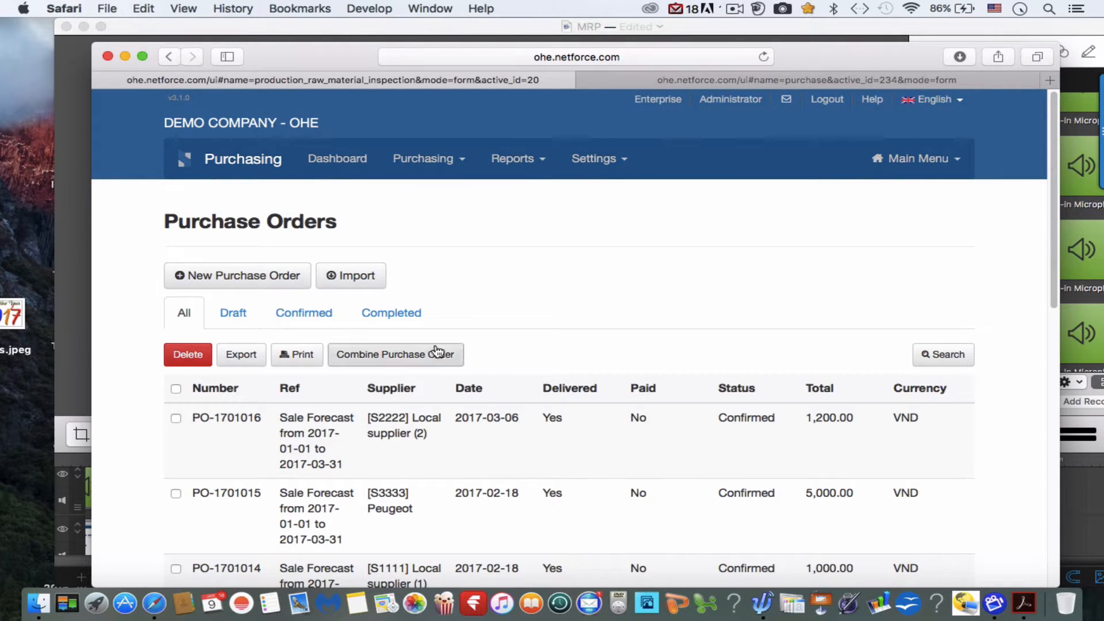
{"action": "scroll", "coordinate": [436, 437], "scroll_direction": "down", "scroll_amount": 3}
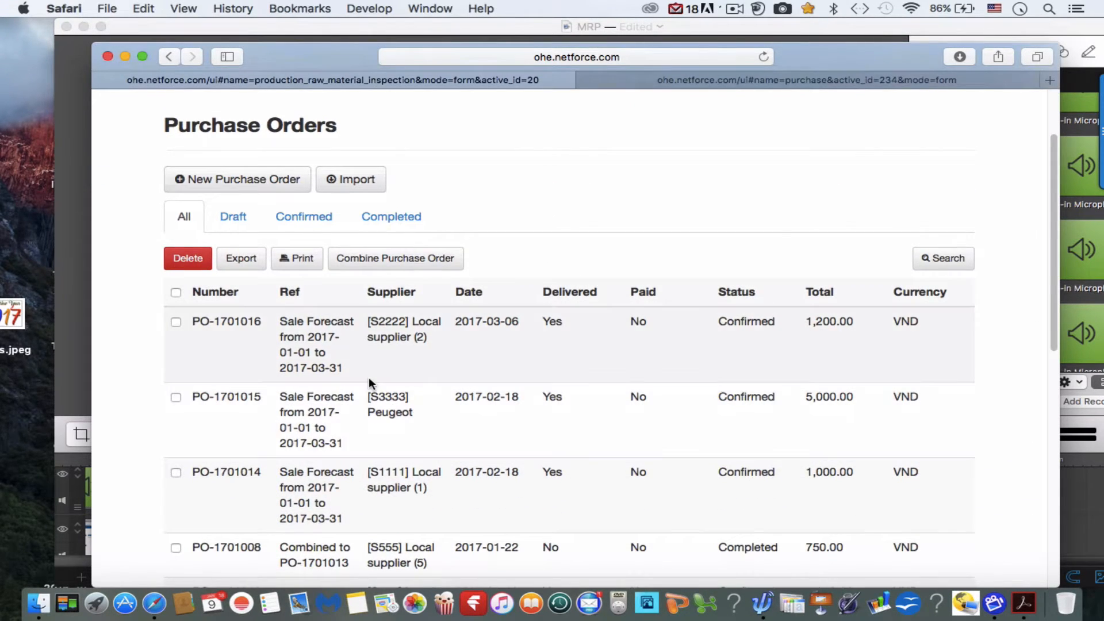
{"action": "left_click", "coordinate": [336, 342]}
{"action": "scroll", "coordinate": [336, 340], "scroll_direction": "down", "scroll_amount": 2}
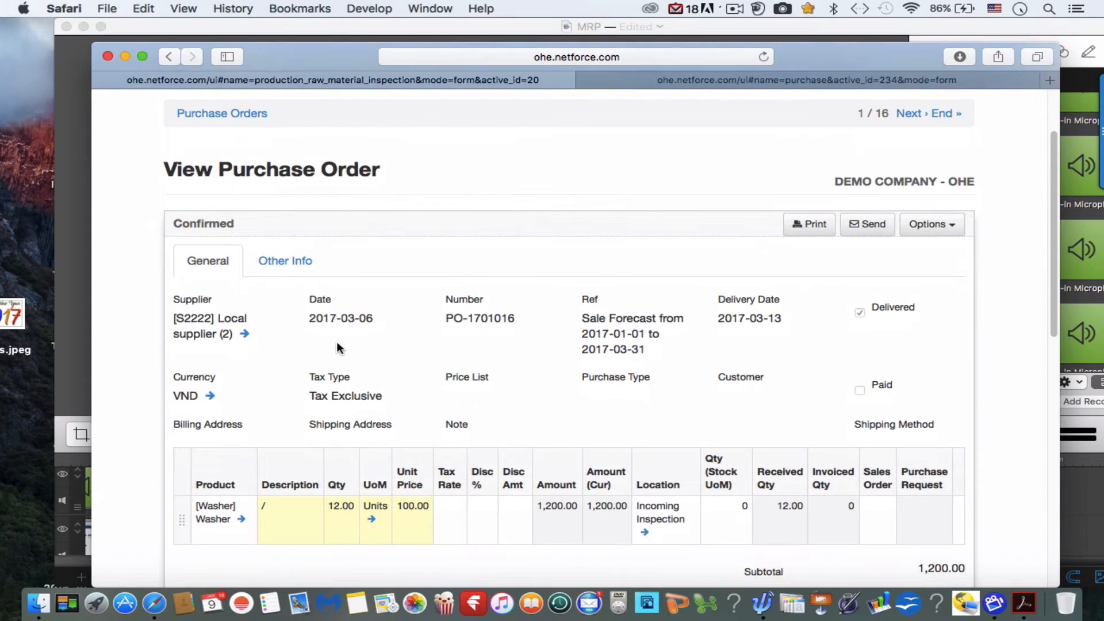
{"action": "scroll", "coordinate": [484, 343], "scroll_direction": "down", "scroll_amount": 2}
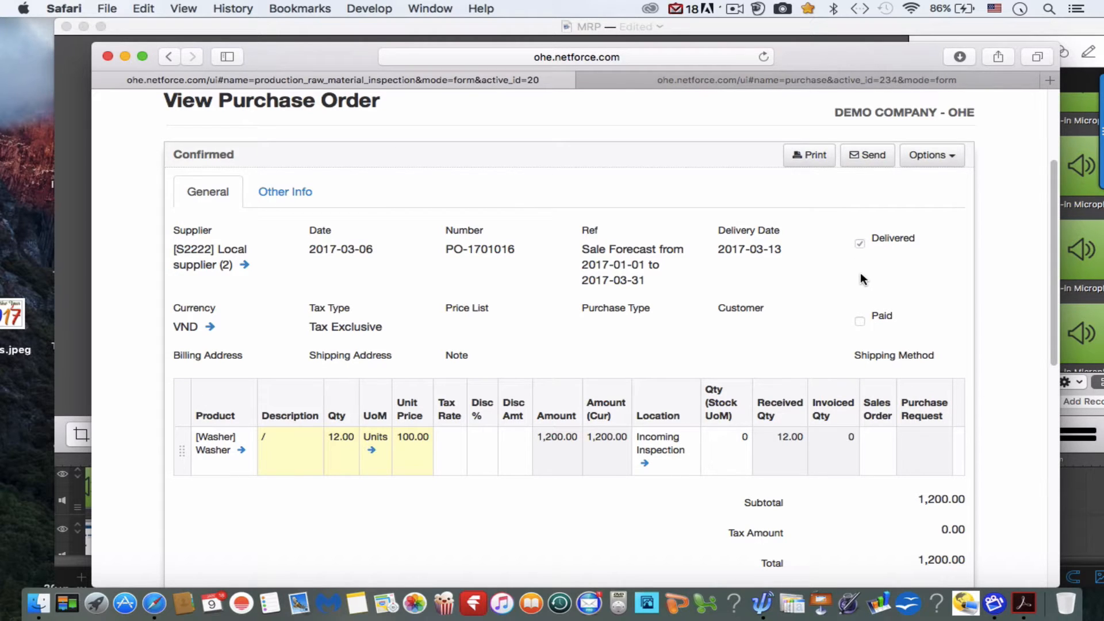
Copy the Washer purchase order to a supplier invoice and check the draft invoice.
{"action": "left_click", "coordinate": [931, 155]}
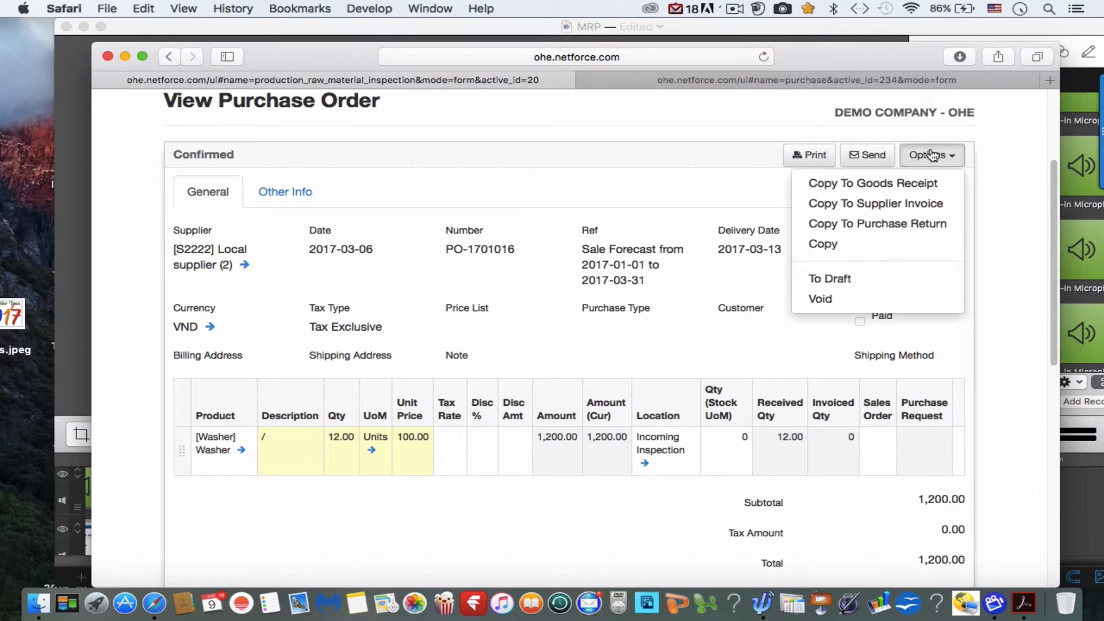
{"action": "left_click", "coordinate": [914, 204]}
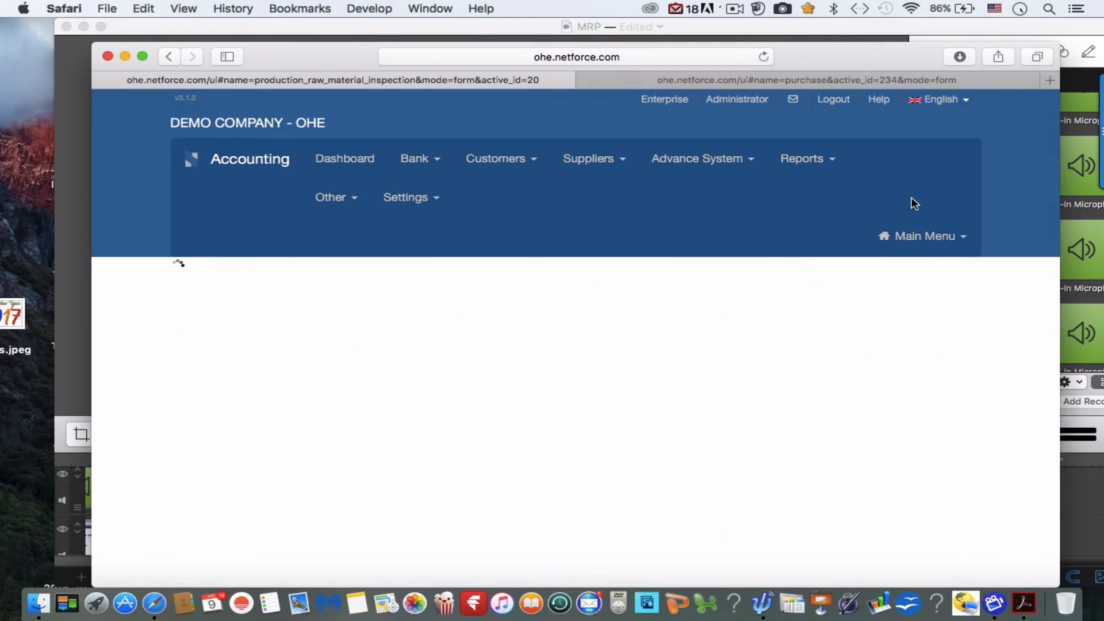
{"action": "scroll", "coordinate": [915, 204], "scroll_direction": "down", "scroll_amount": 2}
{"action": "scroll", "coordinate": [912, 203], "scroll_direction": "down", "scroll_amount": 3}
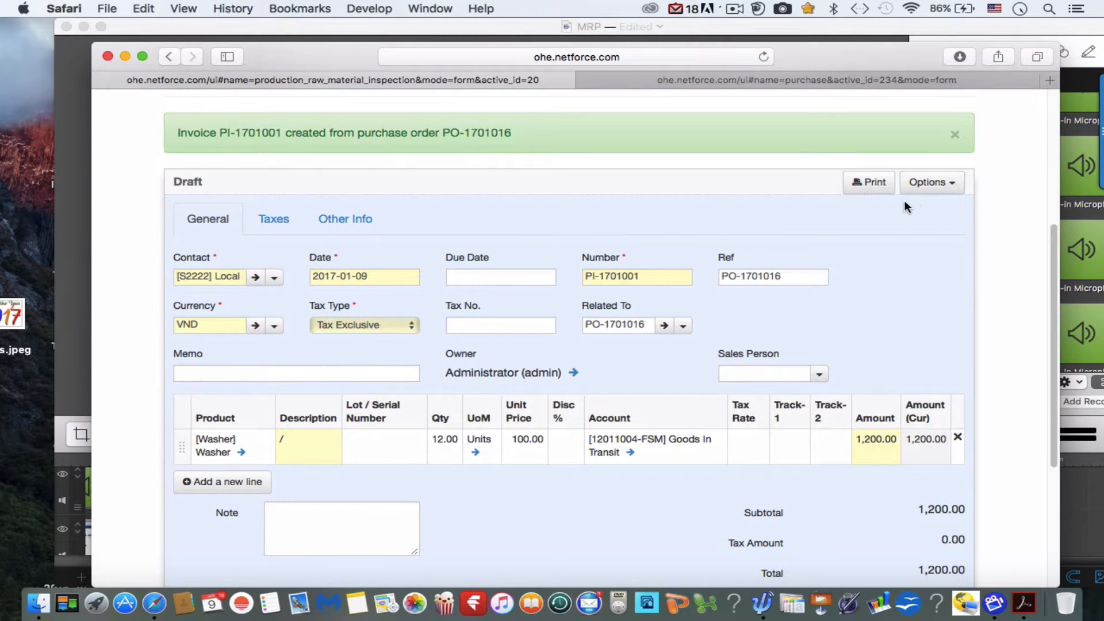
Set the Washer supplier invoice's due date to 2017-01-31, approve the invoice and review it.
{"action": "left_click", "coordinate": [519, 278]}
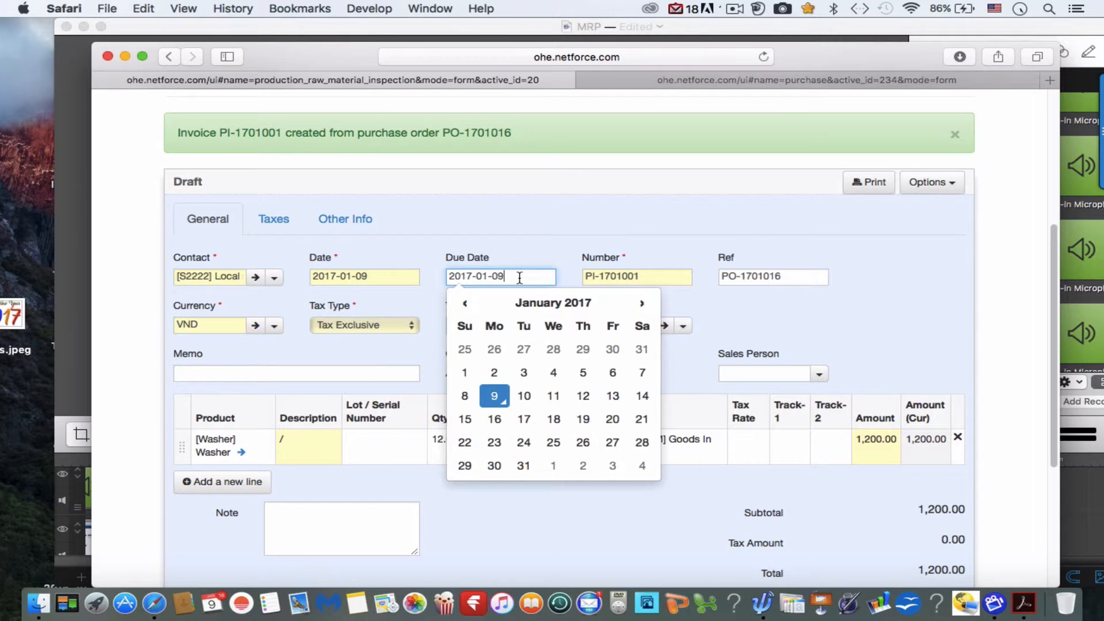
{"action": "left_click", "coordinate": [523, 466]}
{"action": "scroll", "coordinate": [600, 360], "scroll_direction": "down", "scroll_amount": 5}
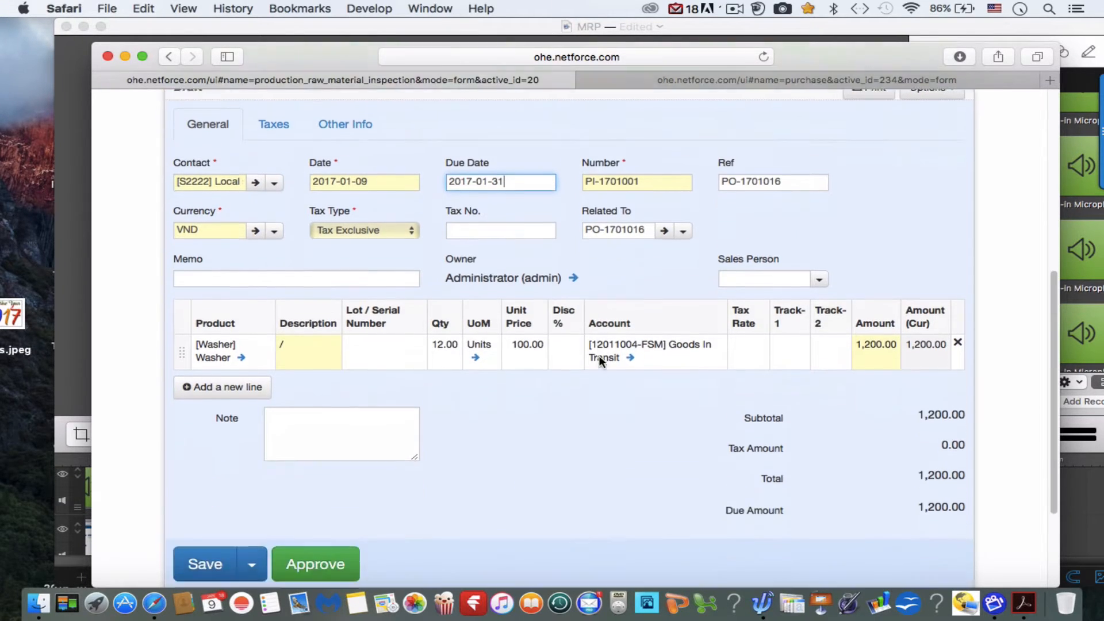
{"action": "scroll", "coordinate": [598, 361], "scroll_direction": "up", "scroll_amount": 1}
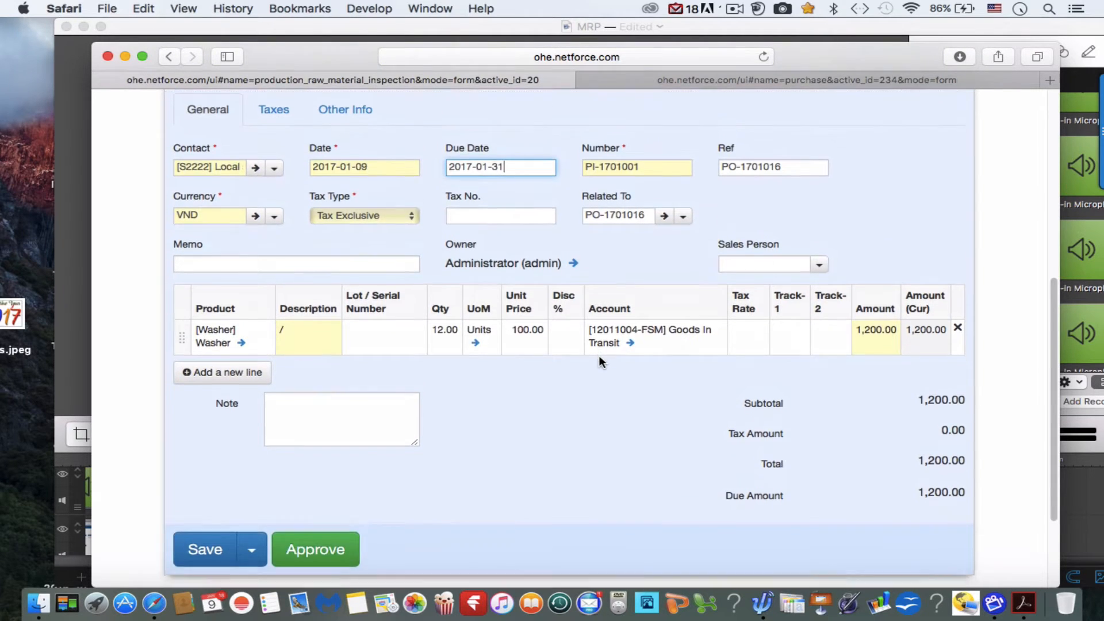
{"action": "scroll", "coordinate": [598, 361], "scroll_direction": "down", "scroll_amount": 3}
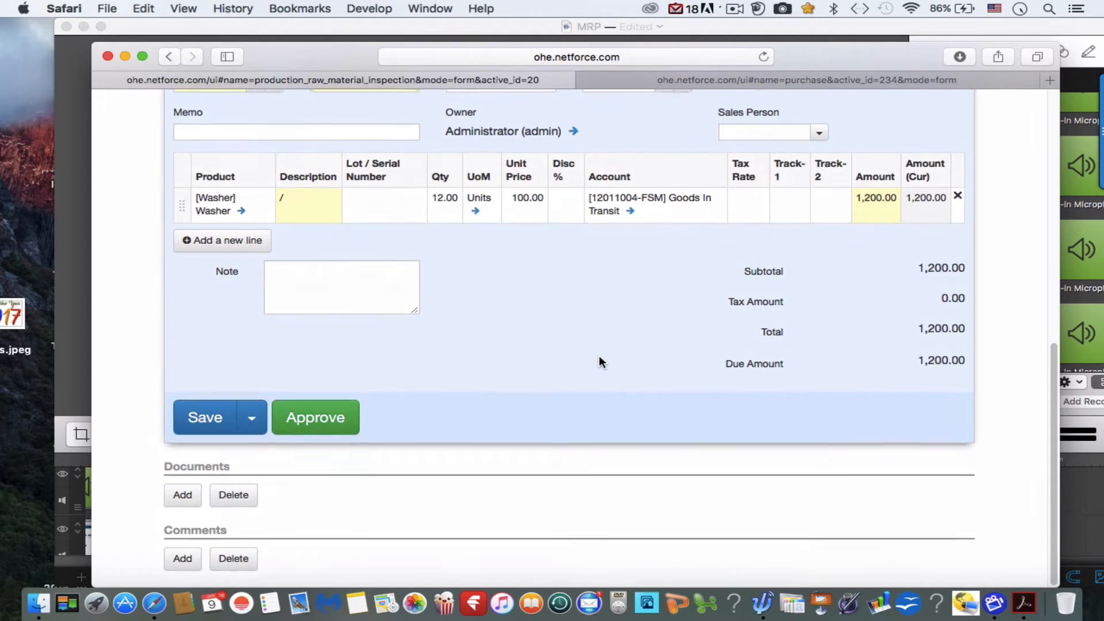
{"action": "left_click", "coordinate": [336, 421]}
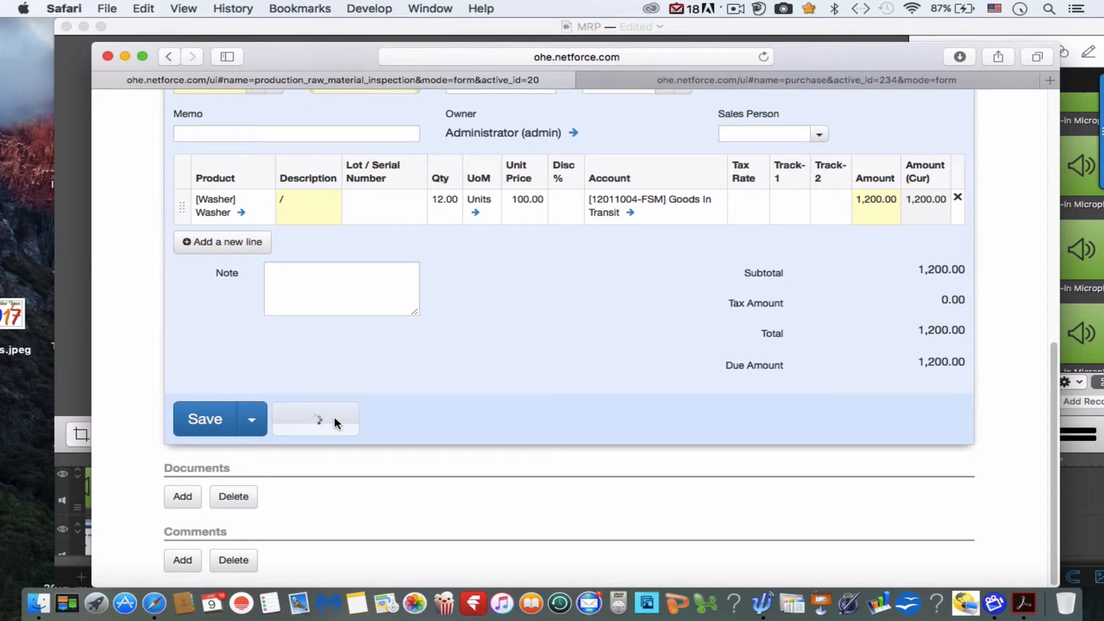
{"action": "scroll", "coordinate": [337, 423], "scroll_direction": "down", "scroll_amount": 10}
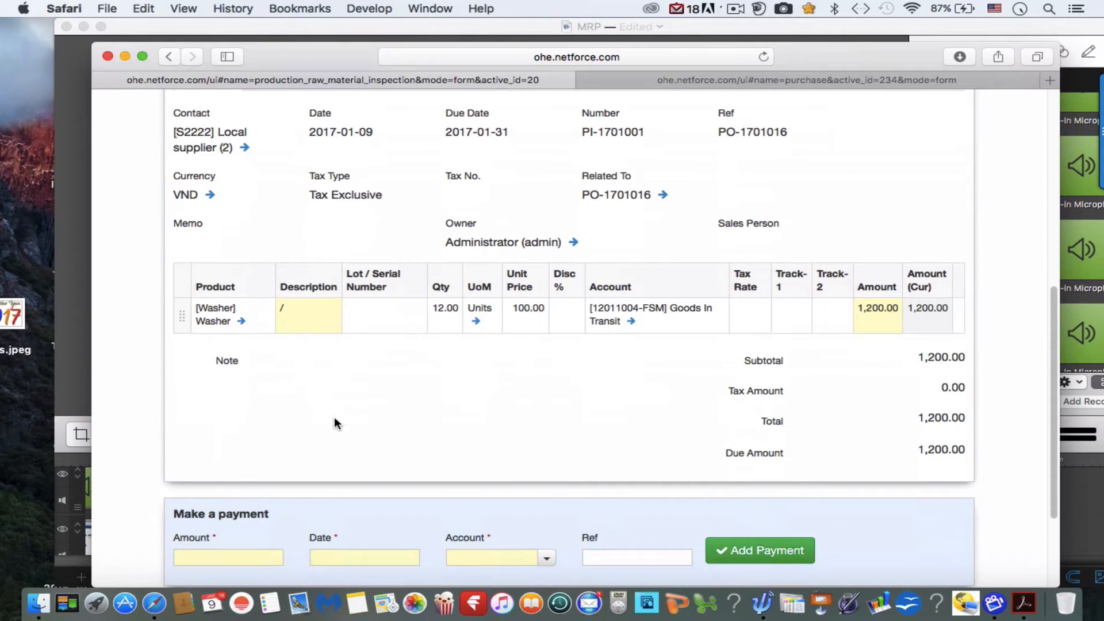
{"action": "scroll", "coordinate": [335, 424], "scroll_direction": "down", "scroll_amount": 3}
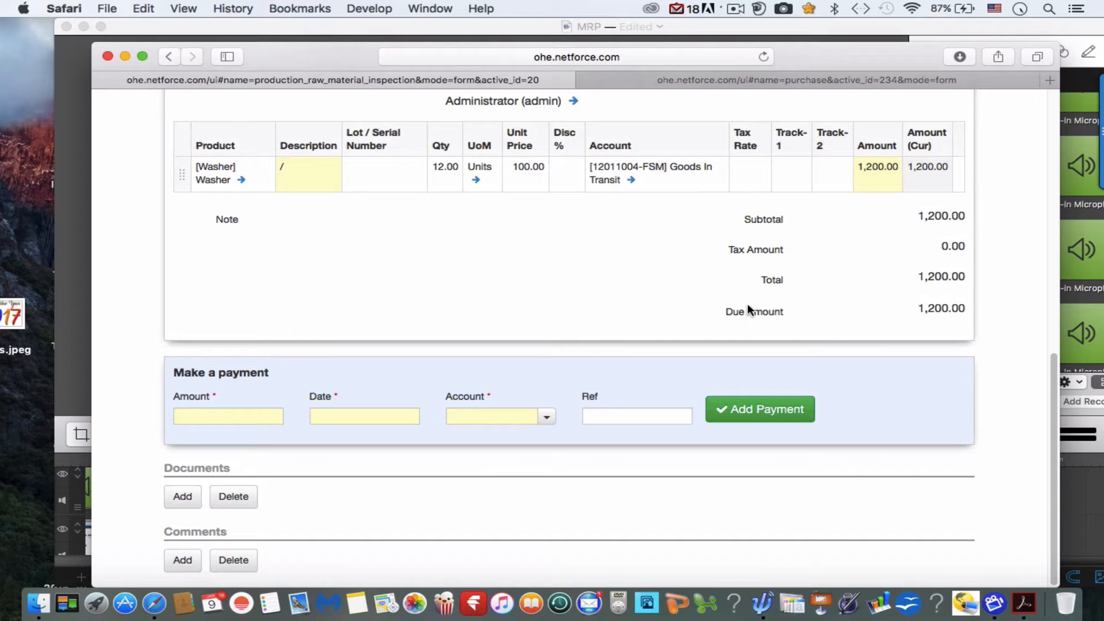
{"action": "scroll", "coordinate": [748, 308], "scroll_direction": "up", "scroll_amount": 3}
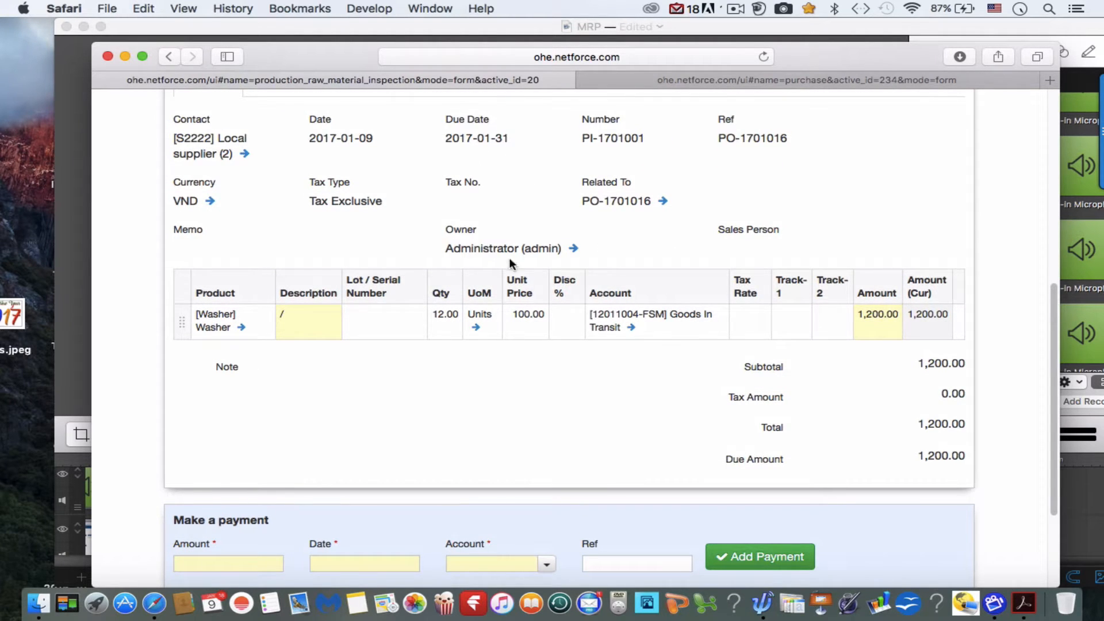
{"action": "scroll", "coordinate": [467, 271], "scroll_direction": "up", "scroll_amount": 7}
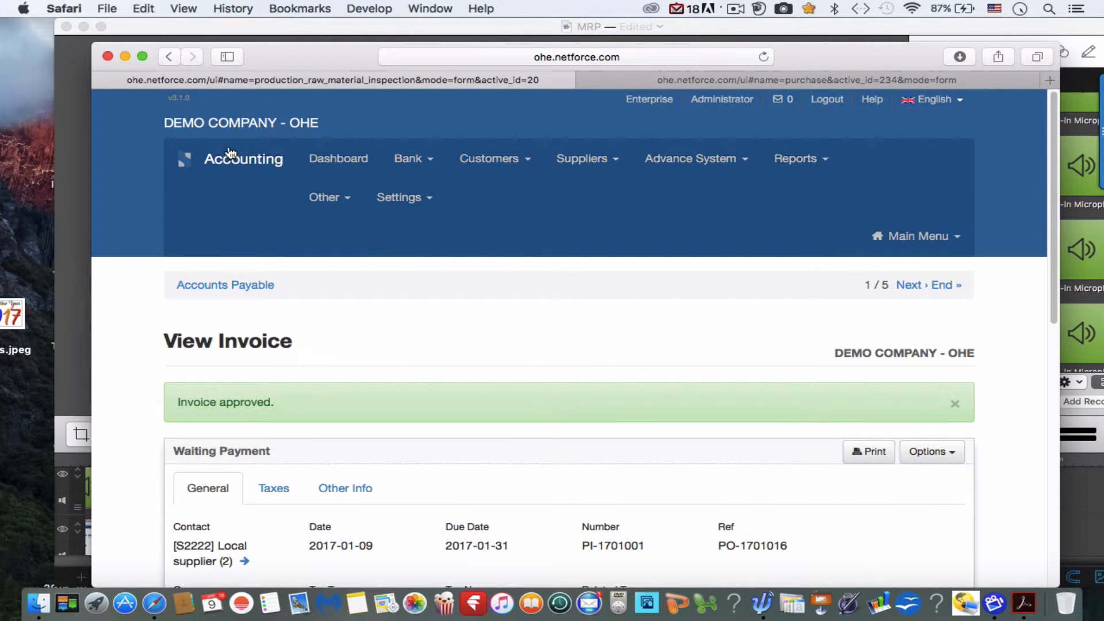
Return to the purchase orders and open the 2017-02-18 order from Peugeot to check its Engine line.
{"action": "left_click", "coordinate": [170, 57]}
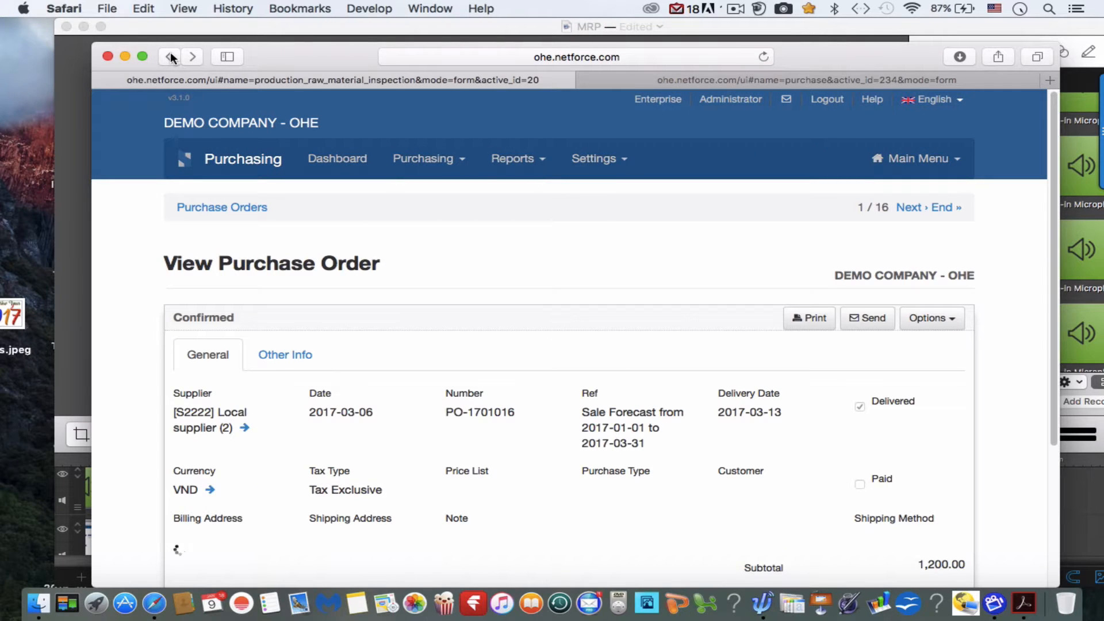
{"action": "left_click", "coordinate": [251, 210]}
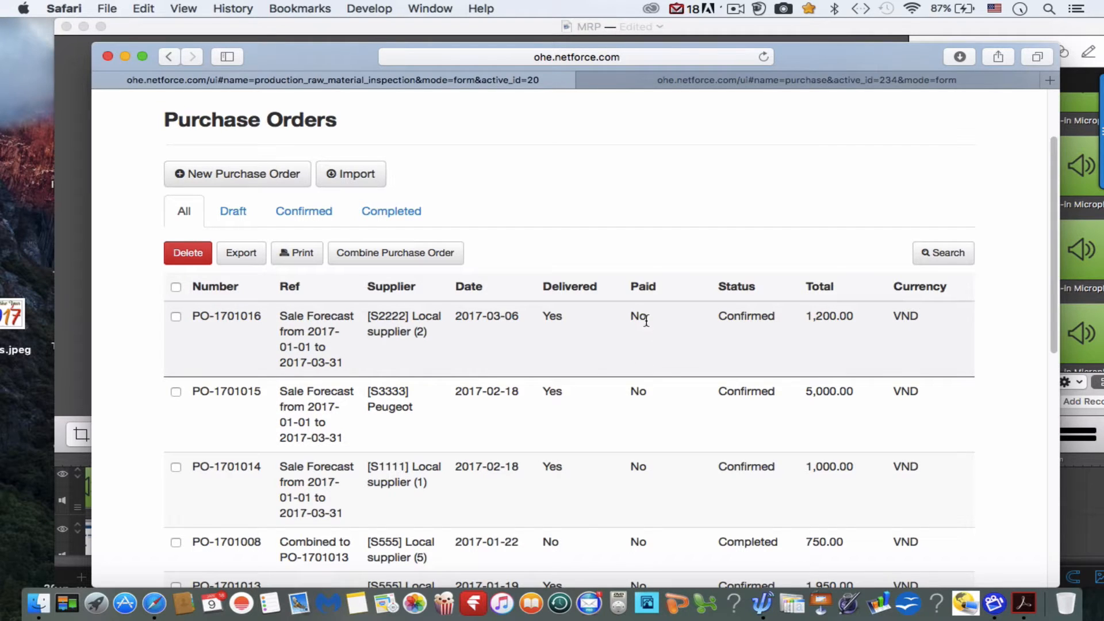
{"action": "left_click", "coordinate": [641, 412]}
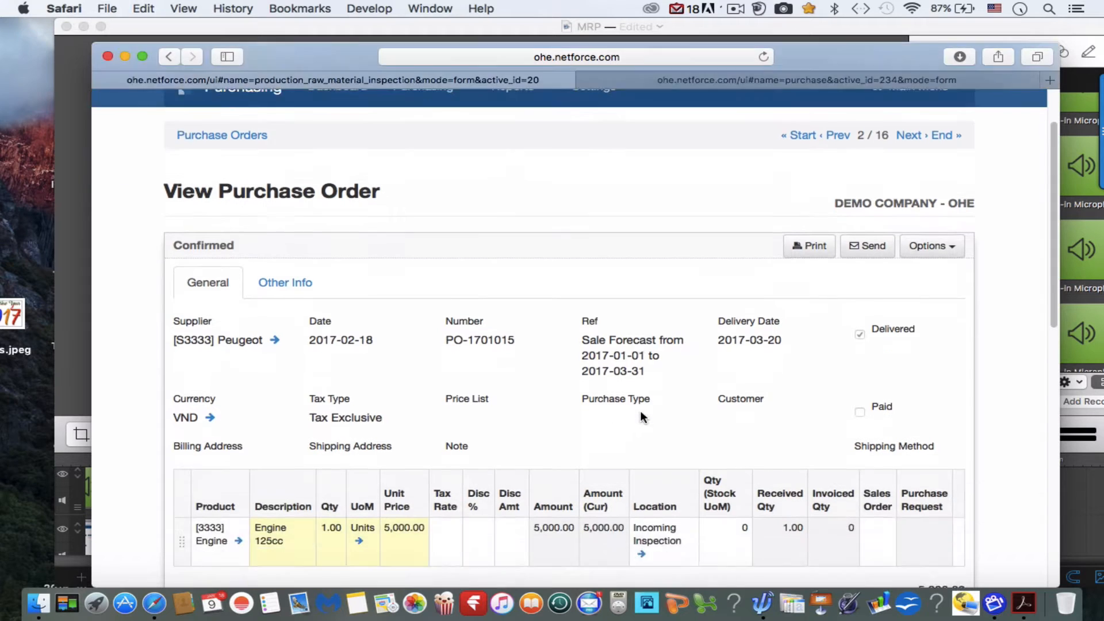
{"action": "scroll", "coordinate": [641, 411], "scroll_direction": "down", "scroll_amount": 3}
{"action": "scroll", "coordinate": [641, 412], "scroll_direction": "up", "scroll_amount": 3}
{"action": "scroll", "coordinate": [640, 412], "scroll_direction": "down", "scroll_amount": 2}
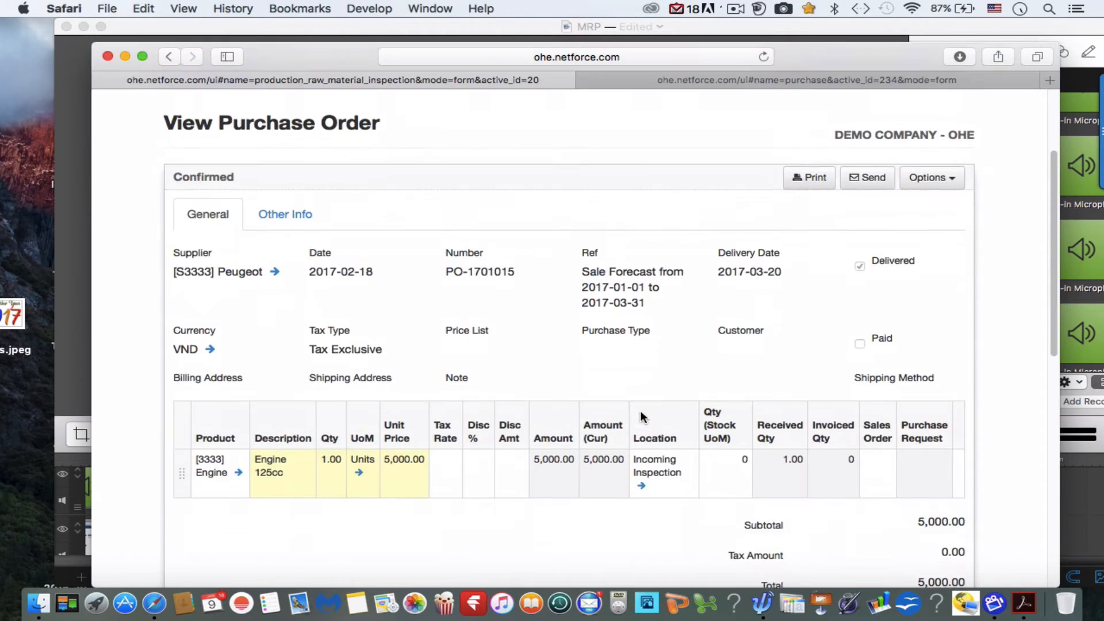
{"action": "scroll", "coordinate": [640, 410], "scroll_direction": "down", "scroll_amount": 1}
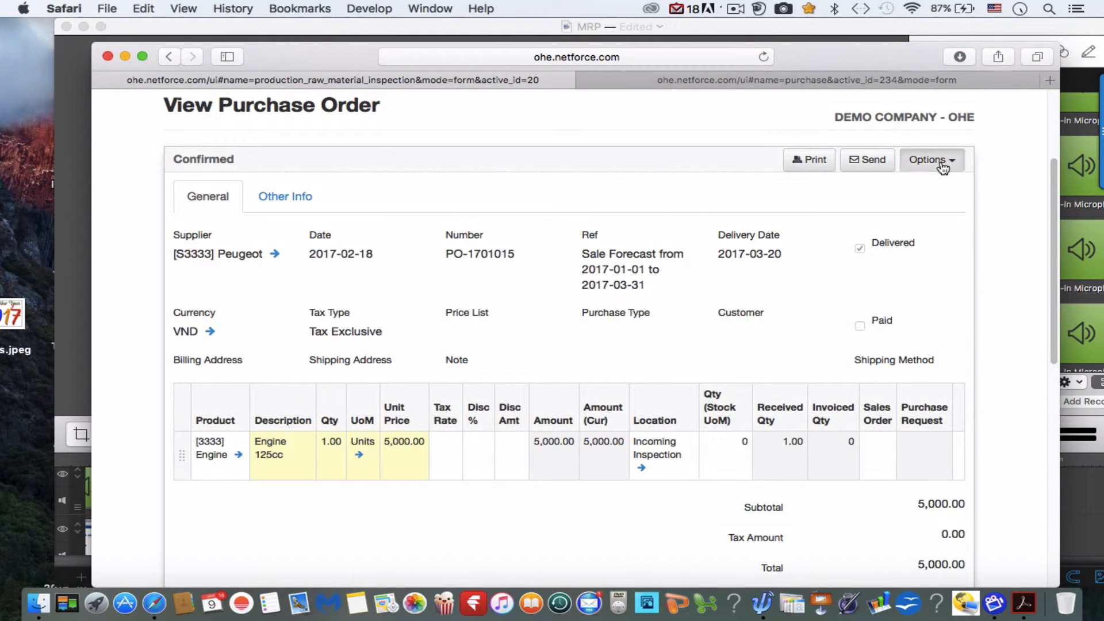
Copy the Peugeot Engine purchase order to a supplier invoice and check the draft's line and totals.
{"action": "left_click", "coordinate": [943, 165]}
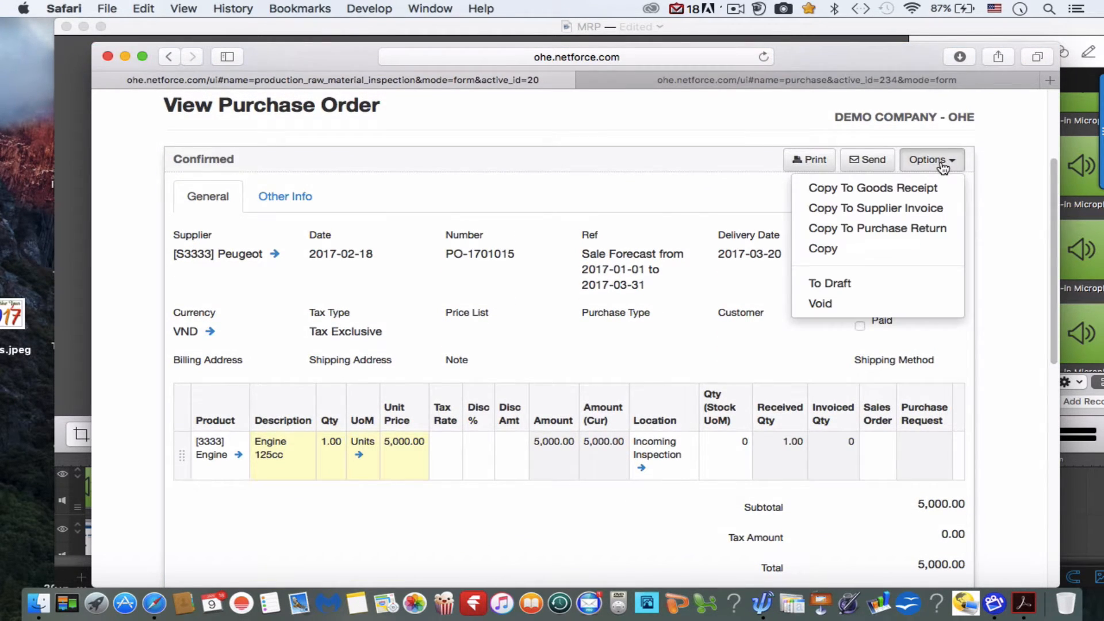
{"action": "left_click", "coordinate": [879, 210]}
{"action": "scroll", "coordinate": [653, 405], "scroll_direction": "down", "scroll_amount": 10}
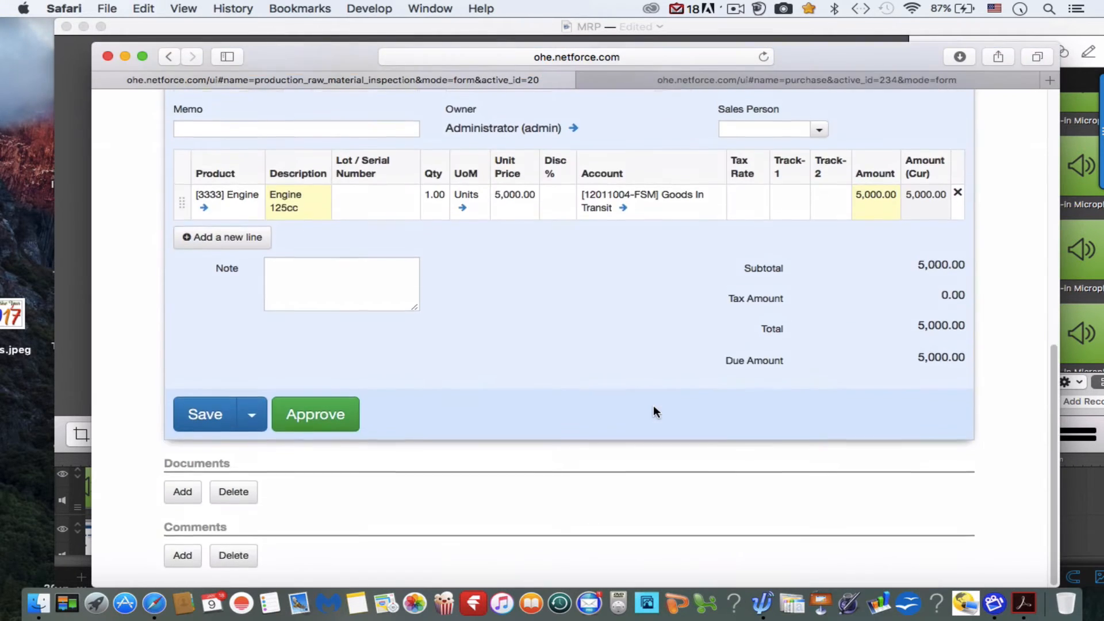
{"action": "scroll", "coordinate": [653, 405], "scroll_direction": "up", "scroll_amount": 5}
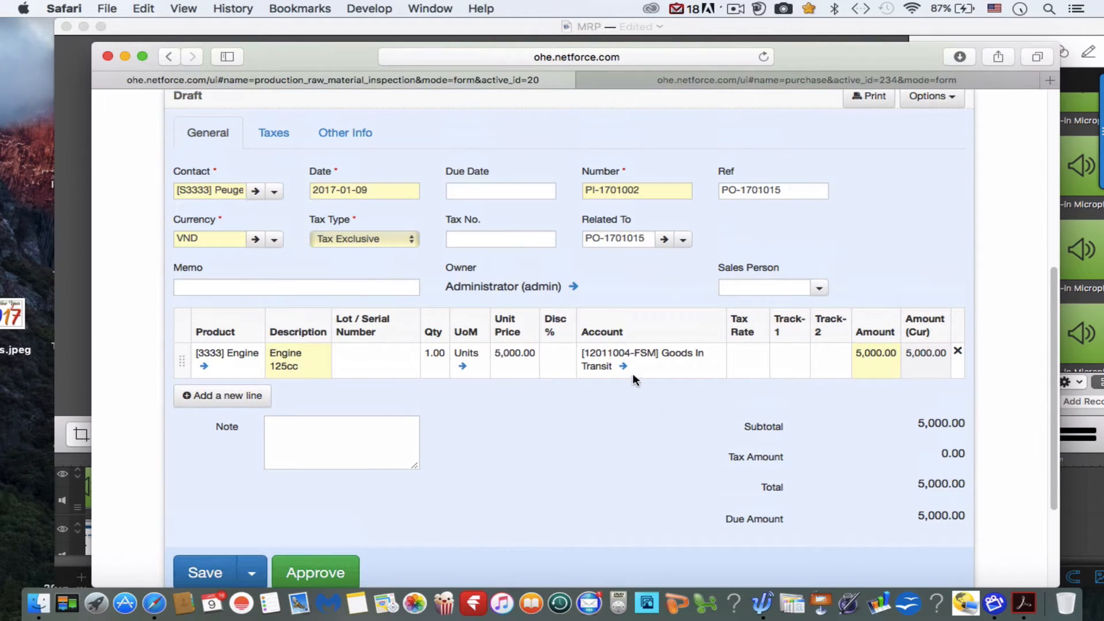
Set the Engine supplier invoice's due date to 2017-01-31 and approve the invoice.
{"action": "left_click", "coordinate": [534, 186]}
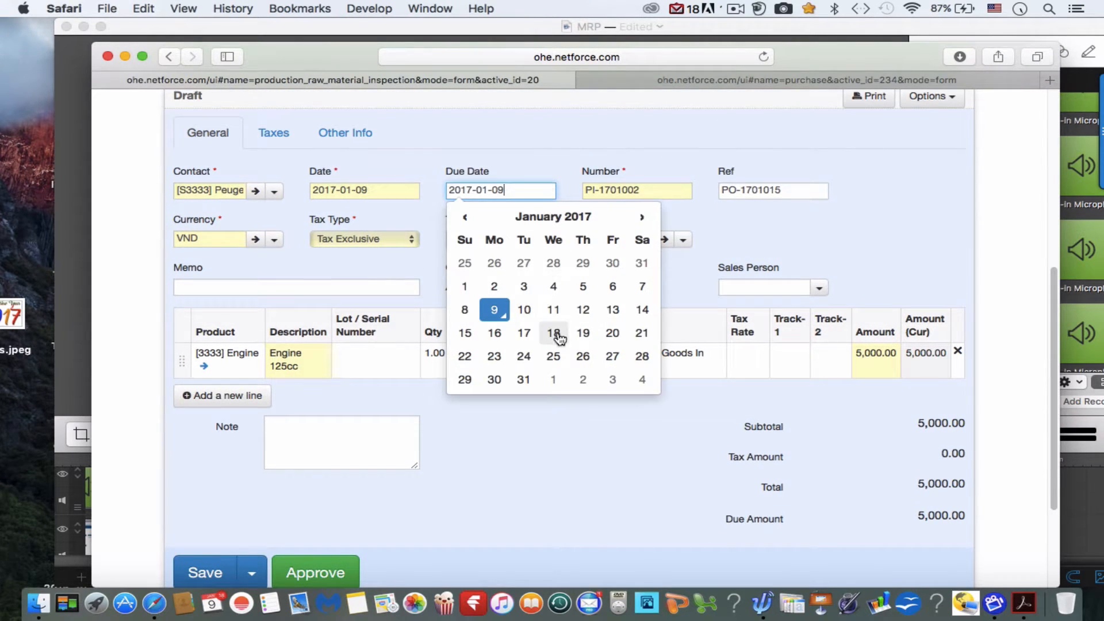
{"action": "left_click", "coordinate": [523, 379]}
{"action": "scroll", "coordinate": [532, 478], "scroll_direction": "down", "scroll_amount": 5}
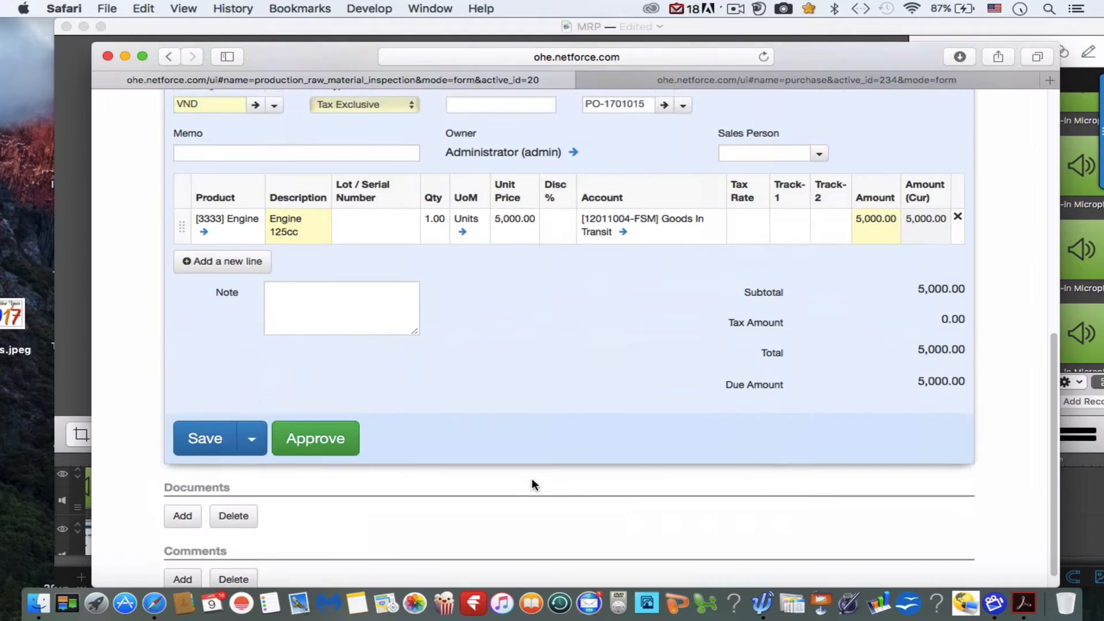
{"action": "left_click", "coordinate": [316, 422]}
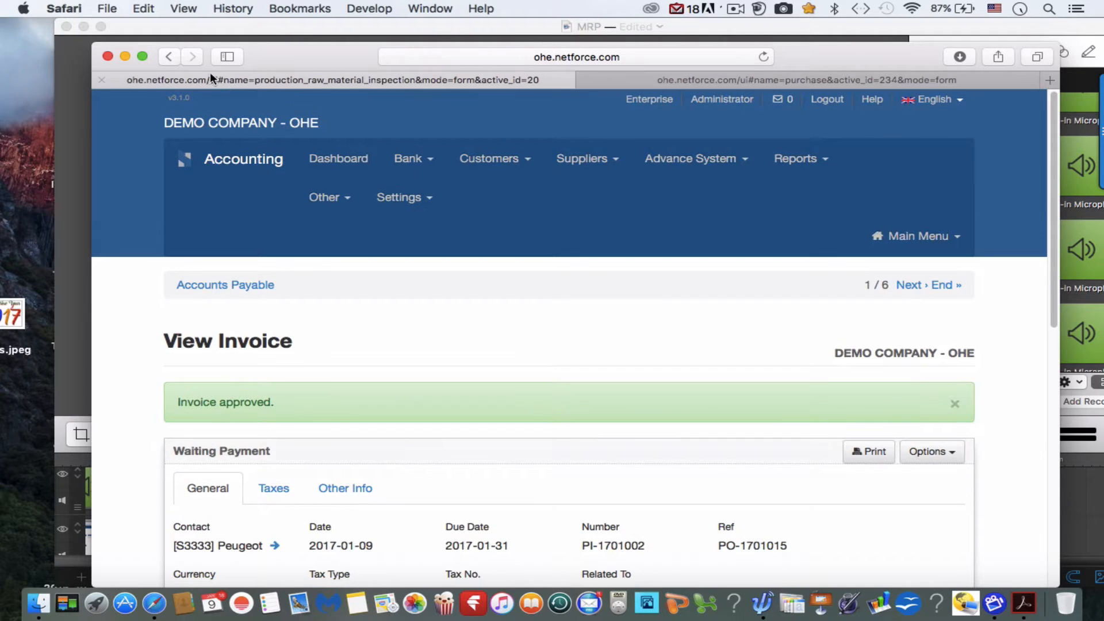
Reopen the Washer purchase order from Local supplier (2) and check its received and invoiced quantities, linked invoice, stock picking and paid status.
{"action": "left_click", "coordinate": [170, 57]}
{"action": "left_click", "coordinate": [170, 57]}
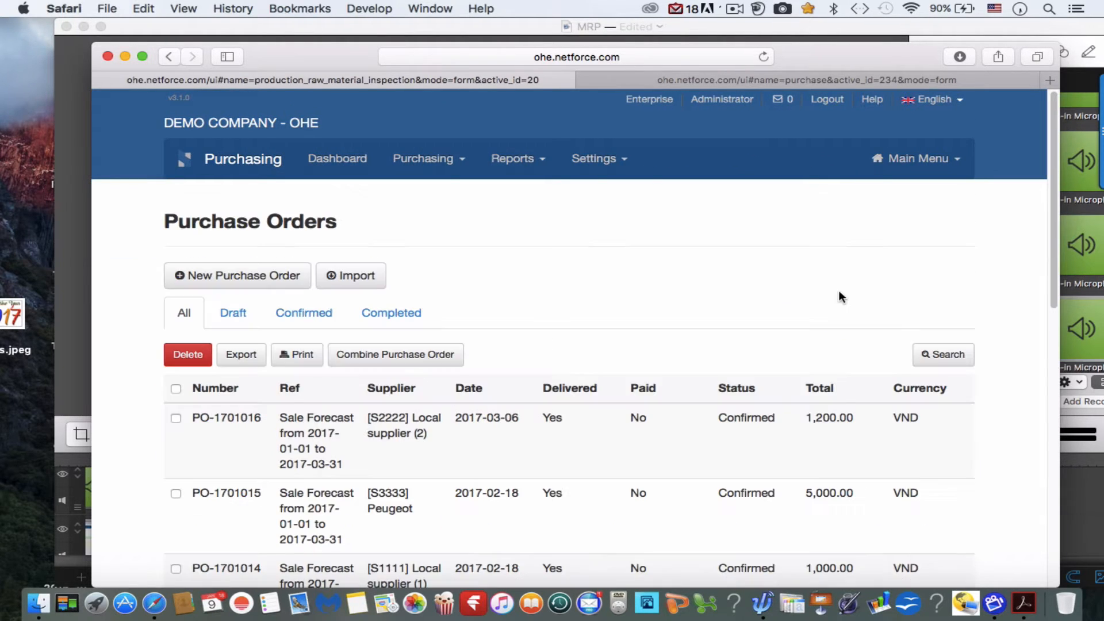
{"action": "left_click", "coordinate": [321, 447]}
{"action": "scroll", "coordinate": [318, 447], "scroll_direction": "down", "scroll_amount": 5}
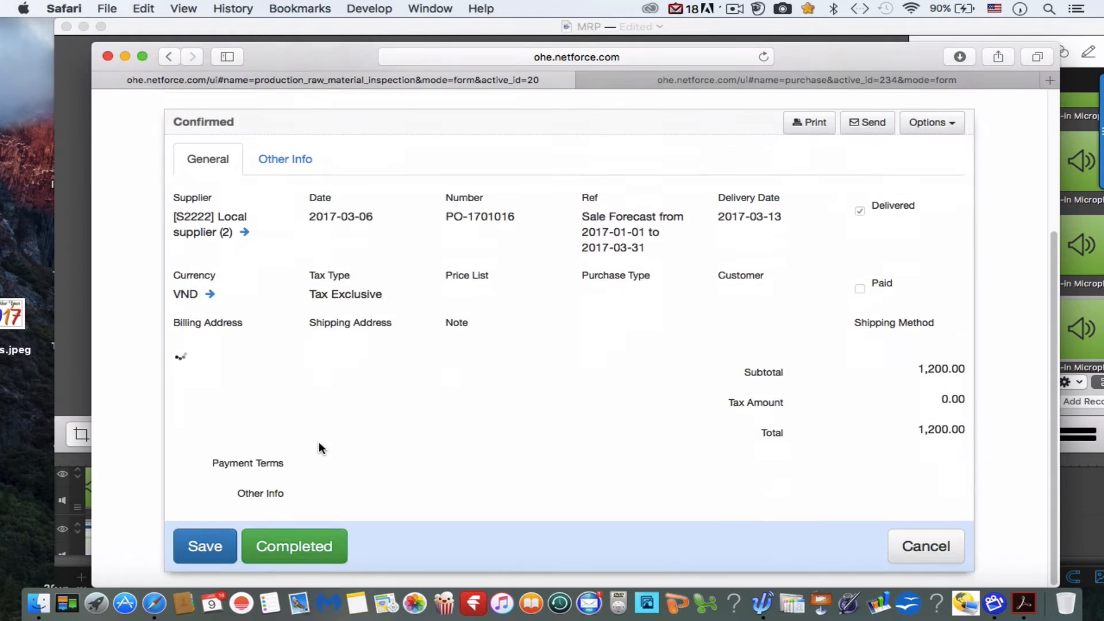
{"action": "scroll", "coordinate": [320, 447], "scroll_direction": "down", "scroll_amount": 10}
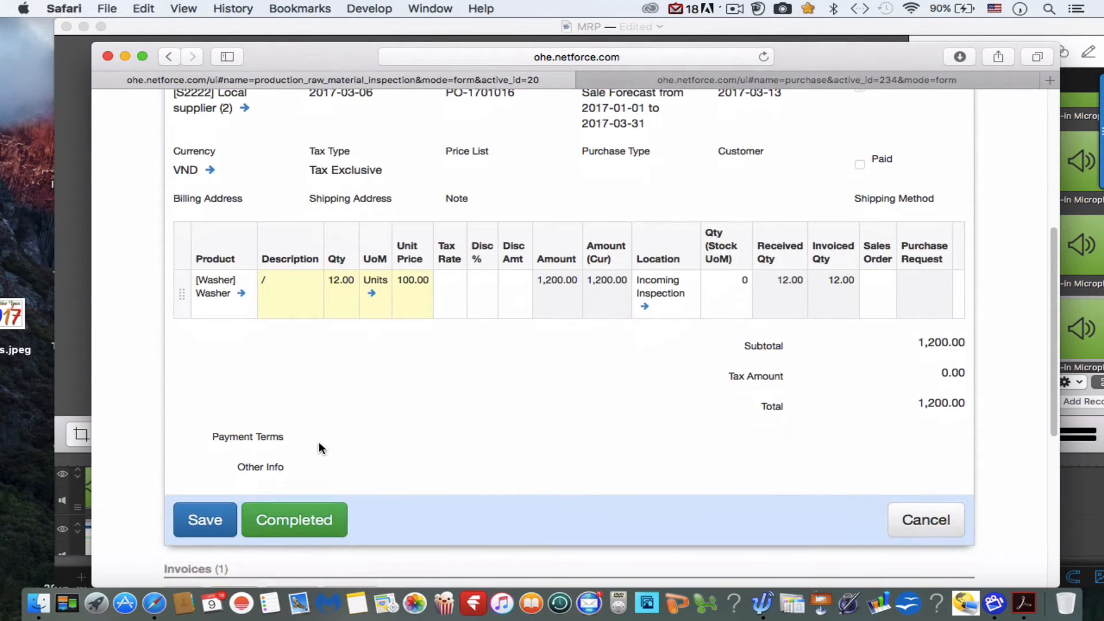
{"action": "scroll", "coordinate": [319, 448], "scroll_direction": "down", "scroll_amount": 1}
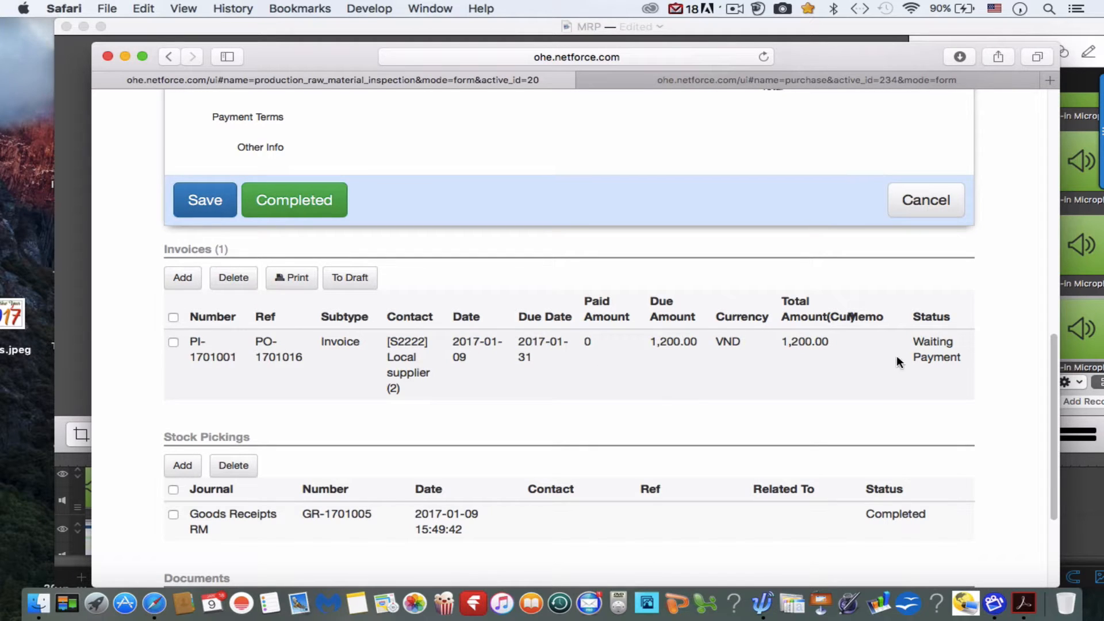
{"action": "scroll", "coordinate": [718, 362], "scroll_direction": "down", "scroll_amount": 3}
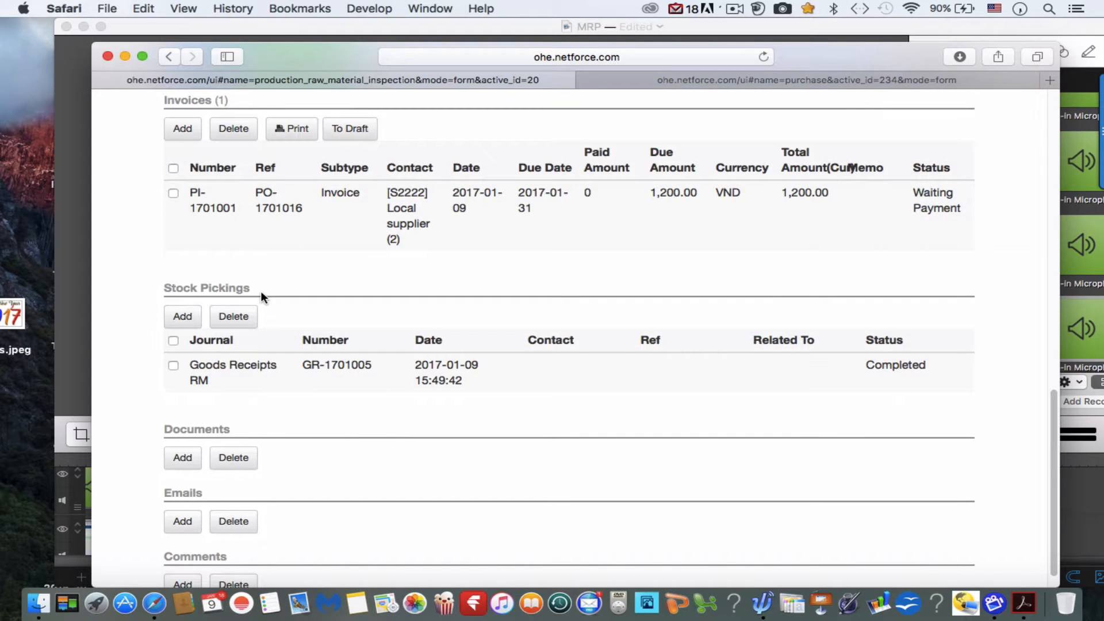
{"action": "scroll", "coordinate": [332, 365], "scroll_direction": "up", "scroll_amount": 4}
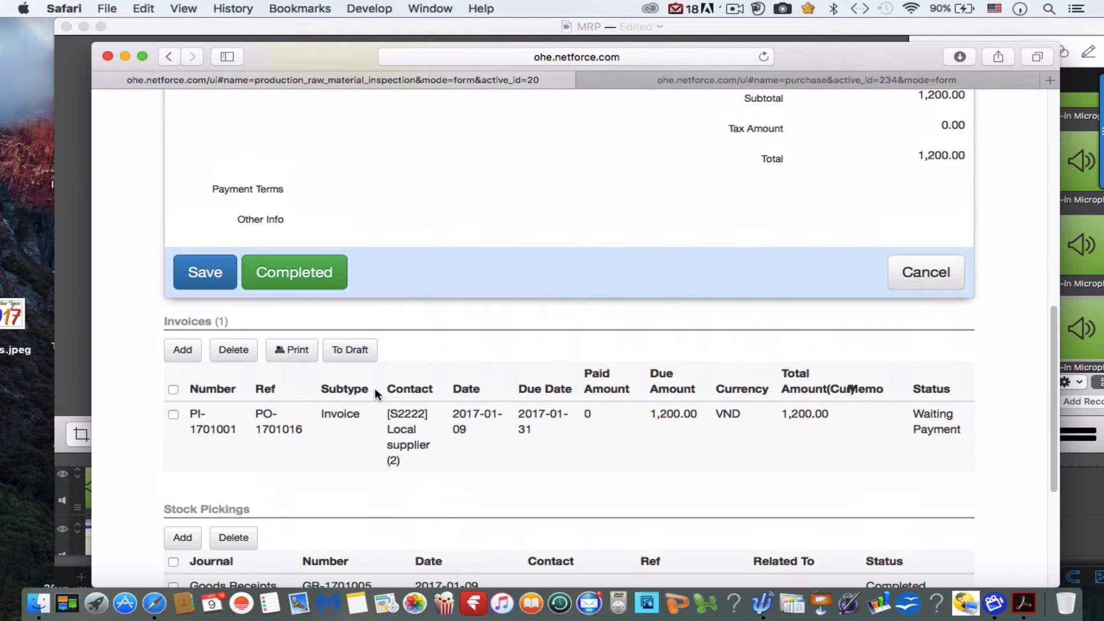
{"action": "scroll", "coordinate": [375, 387], "scroll_direction": "down", "scroll_amount": 1}
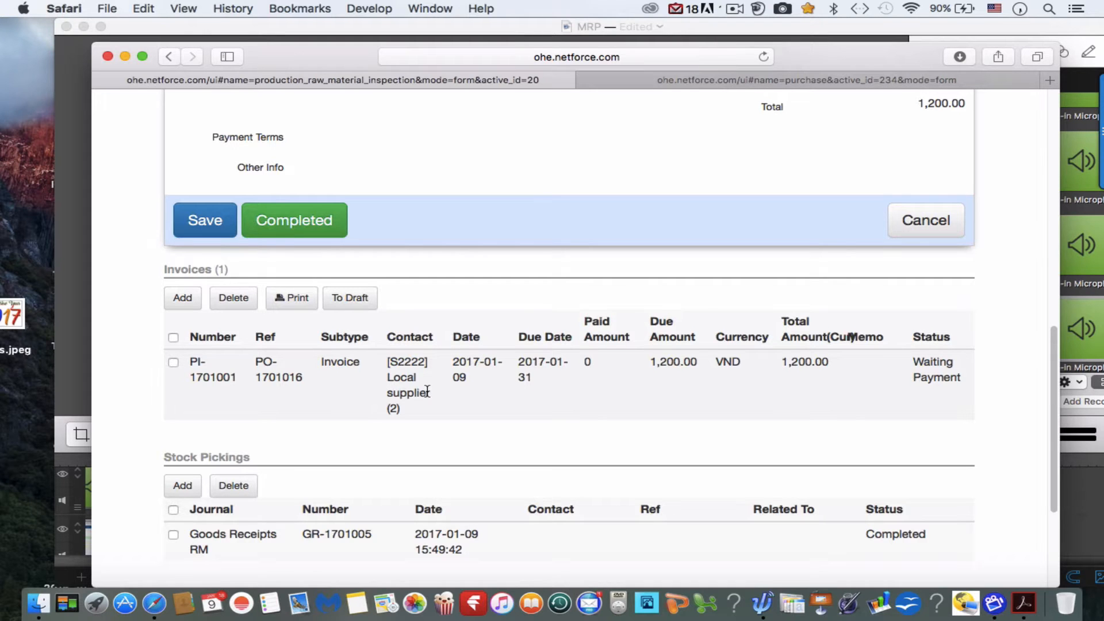
{"action": "scroll", "coordinate": [426, 390], "scroll_direction": "up", "scroll_amount": 10}
{"action": "scroll", "coordinate": [426, 391], "scroll_direction": "down", "scroll_amount": 4}
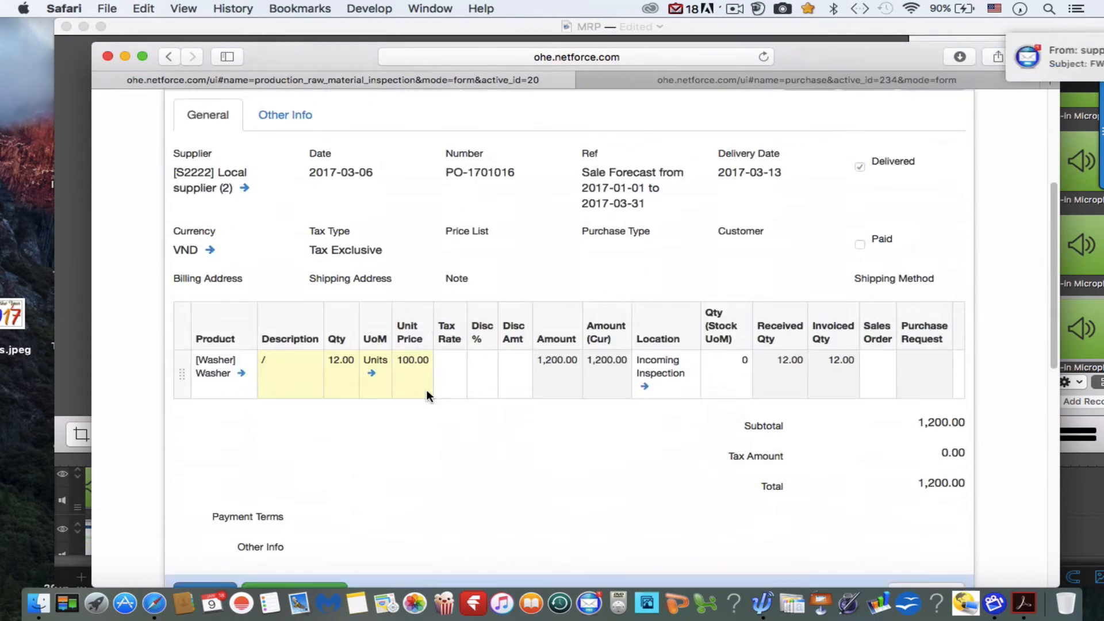
{"action": "scroll", "coordinate": [426, 388], "scroll_direction": "down", "scroll_amount": 6}
{"action": "scroll", "coordinate": [426, 388], "scroll_direction": "up", "scroll_amount": 9}
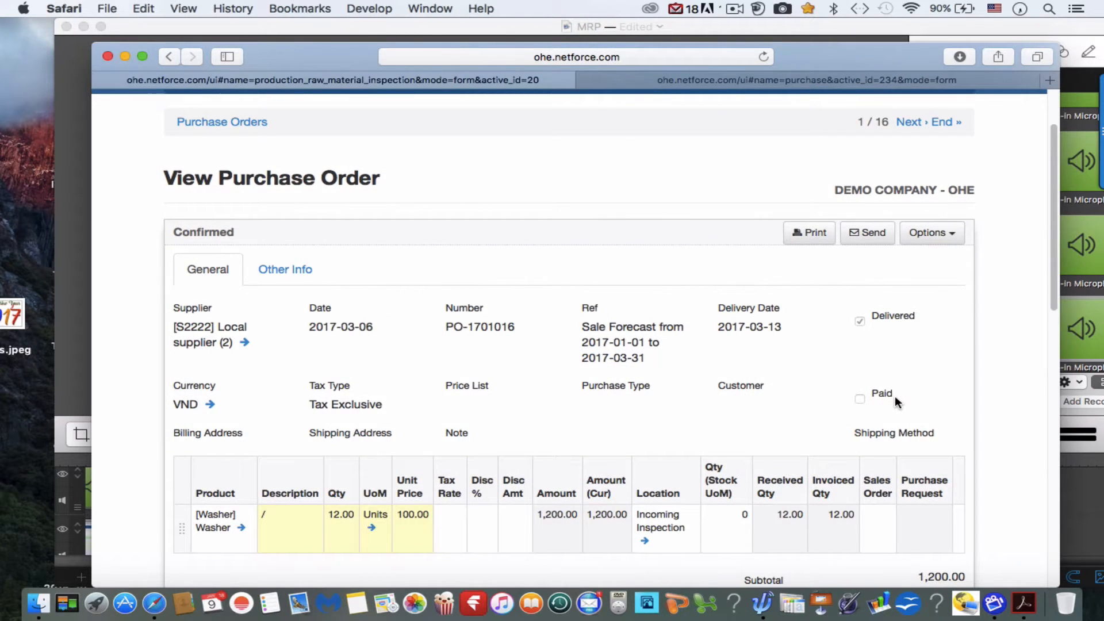
{"action": "scroll", "coordinate": [895, 395], "scroll_direction": "up", "scroll_amount": 3}
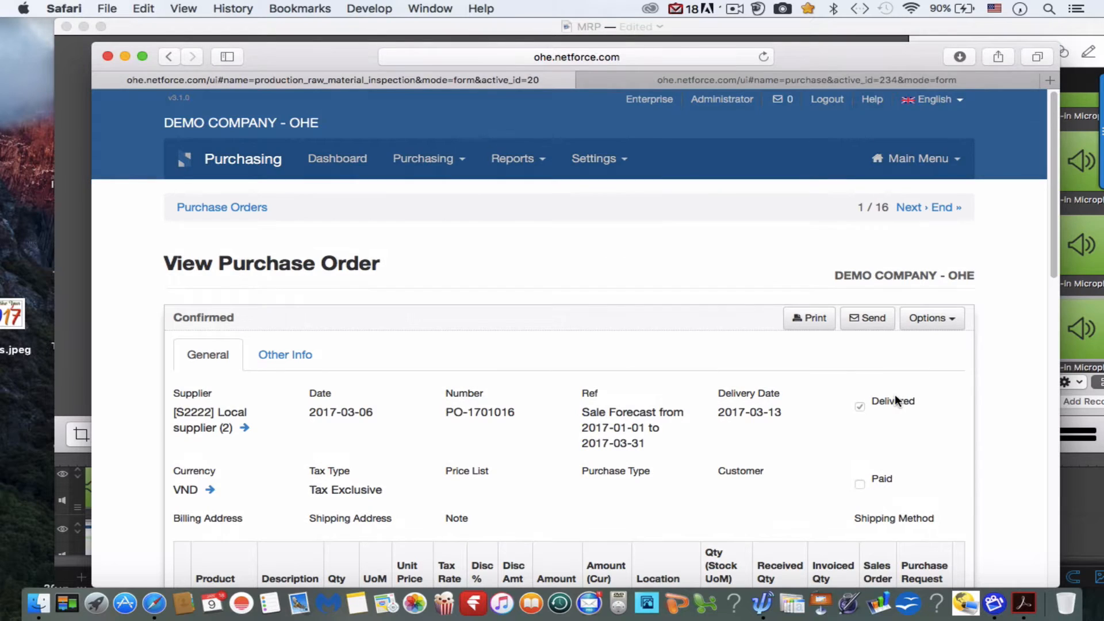
Open the Production Orders list in Manufacturing and examine the Mirror and Motorcycle Deluxe orders.
{"action": "left_click", "coordinate": [932, 160]}
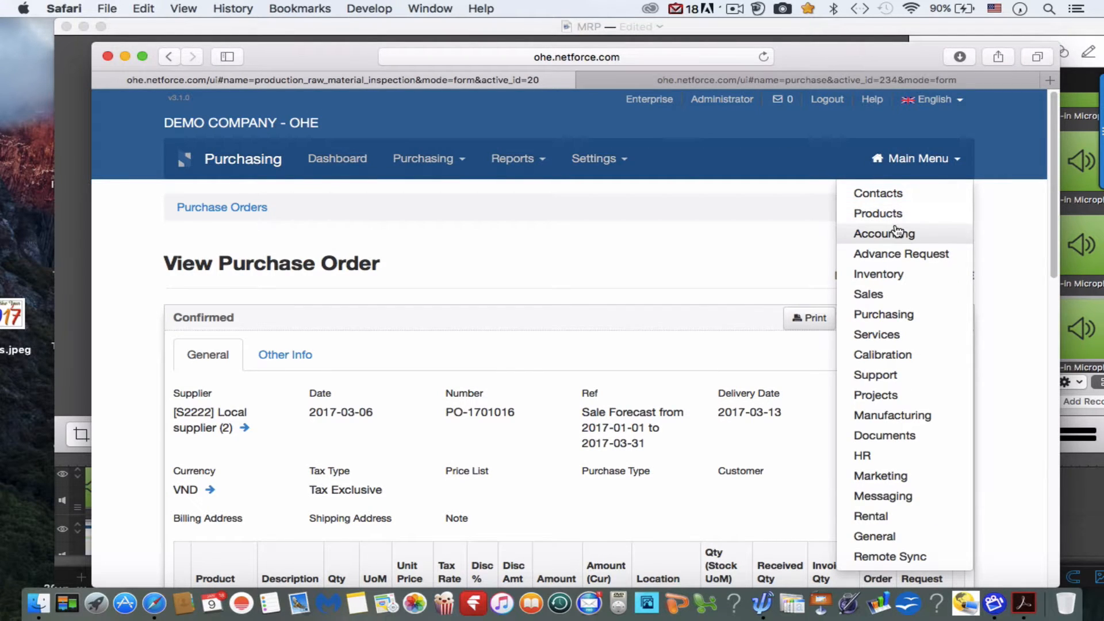
{"action": "left_click", "coordinate": [882, 415]}
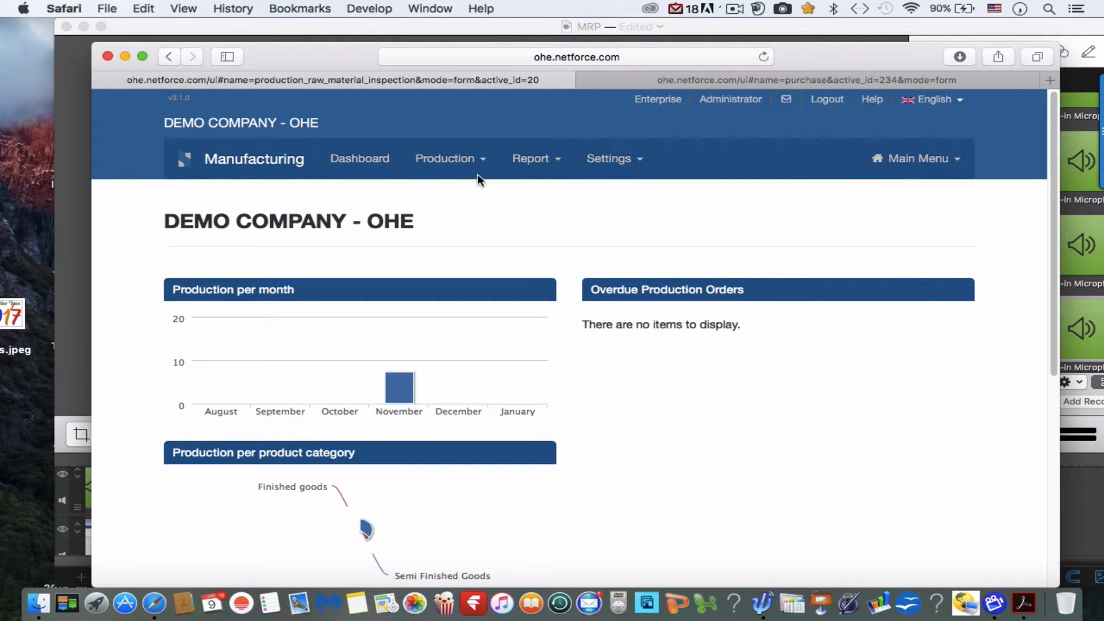
{"action": "left_click", "coordinate": [459, 161]}
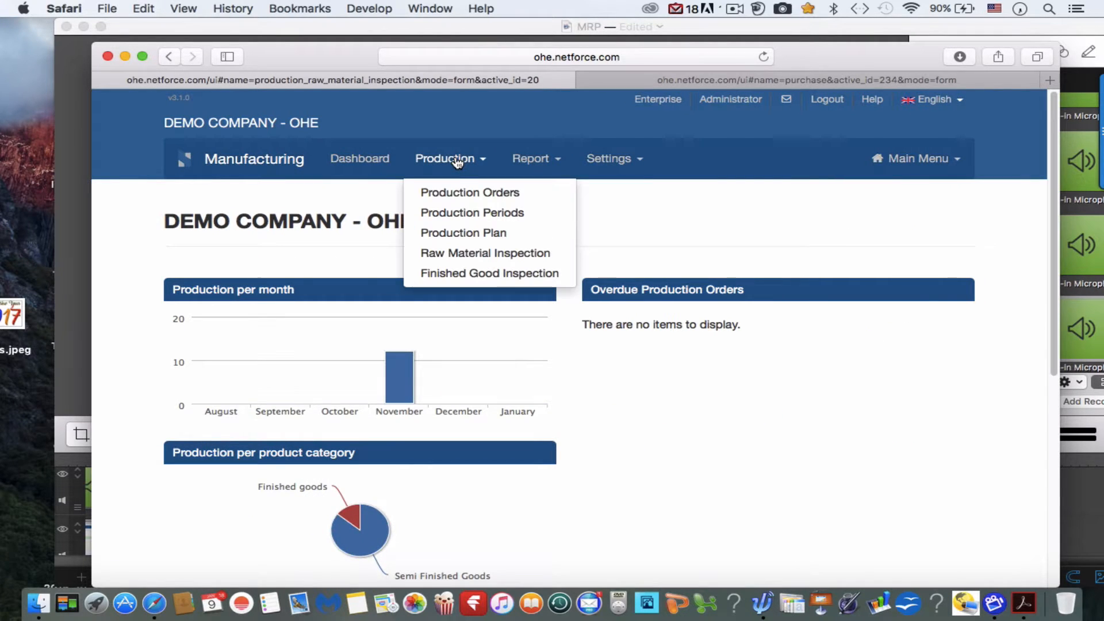
{"action": "left_click", "coordinate": [469, 195]}
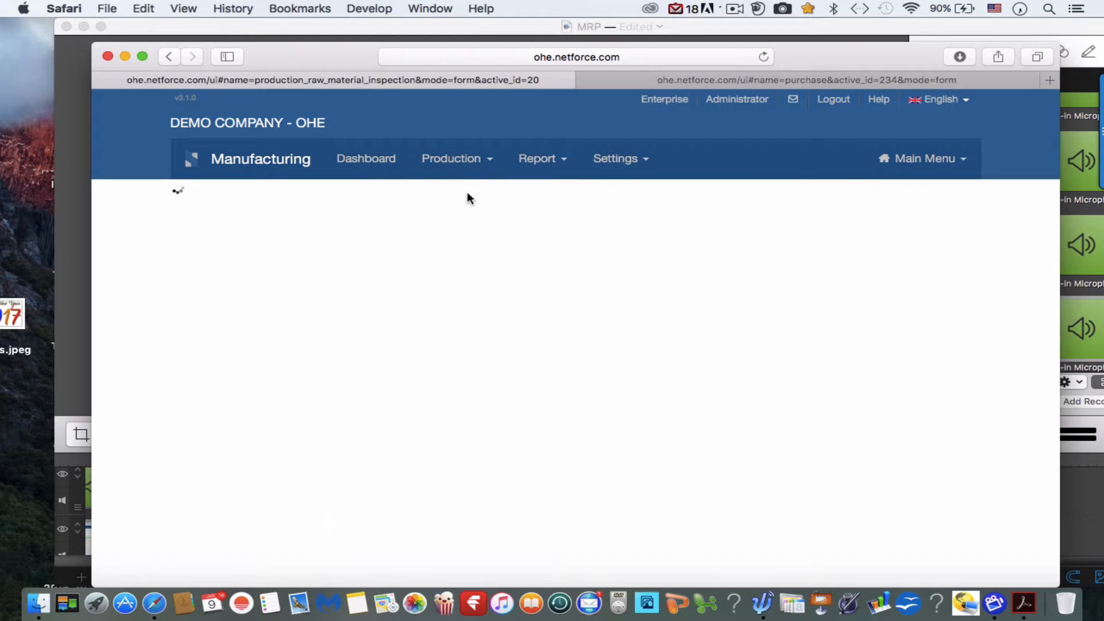
{"action": "scroll", "coordinate": [447, 332], "scroll_direction": "down", "scroll_amount": 3}
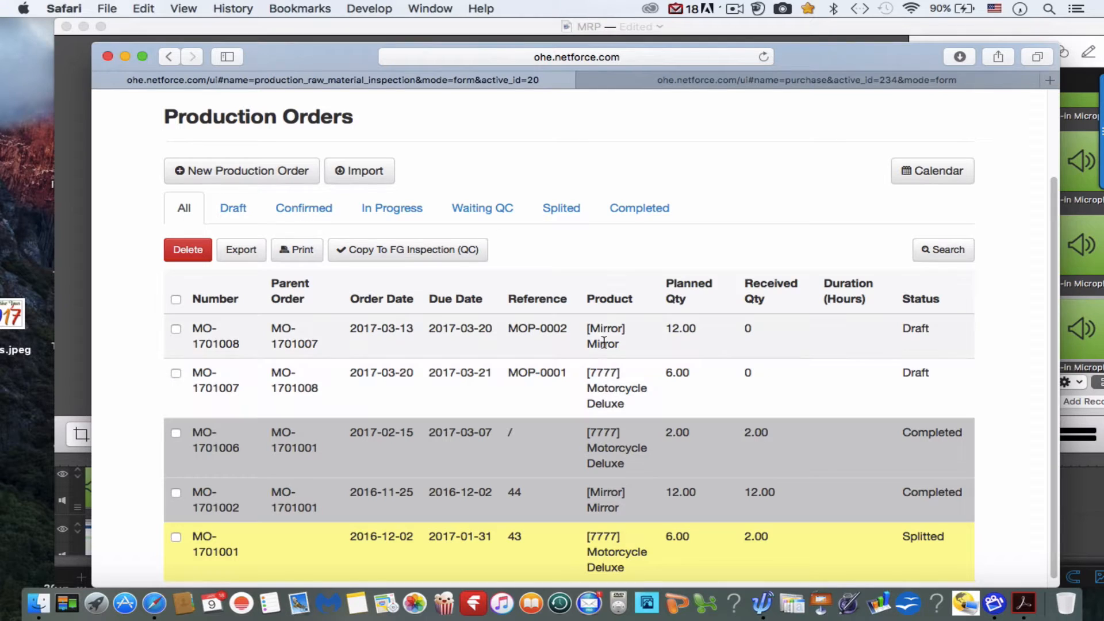
Open the draft Motorcycle Deluxe production order and examine its dates, planned quantity, warehouses, components and Mirror sub production order.
{"action": "left_click", "coordinate": [602, 391]}
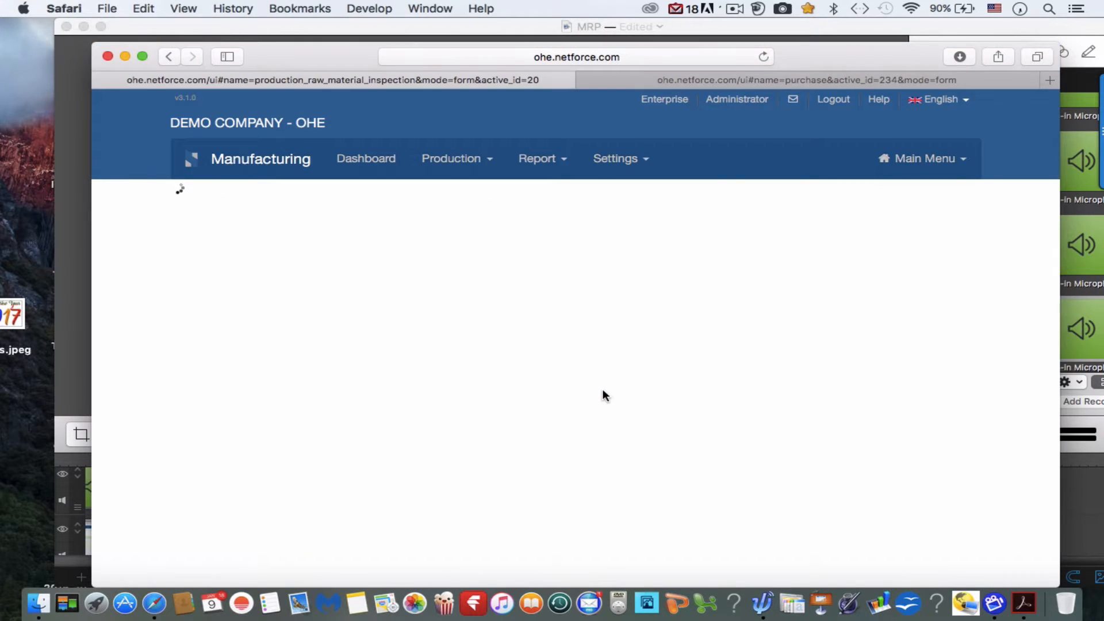
{"action": "scroll", "coordinate": [602, 388], "scroll_direction": "down", "scroll_amount": 2}
{"action": "scroll", "coordinate": [602, 389], "scroll_direction": "down", "scroll_amount": 3}
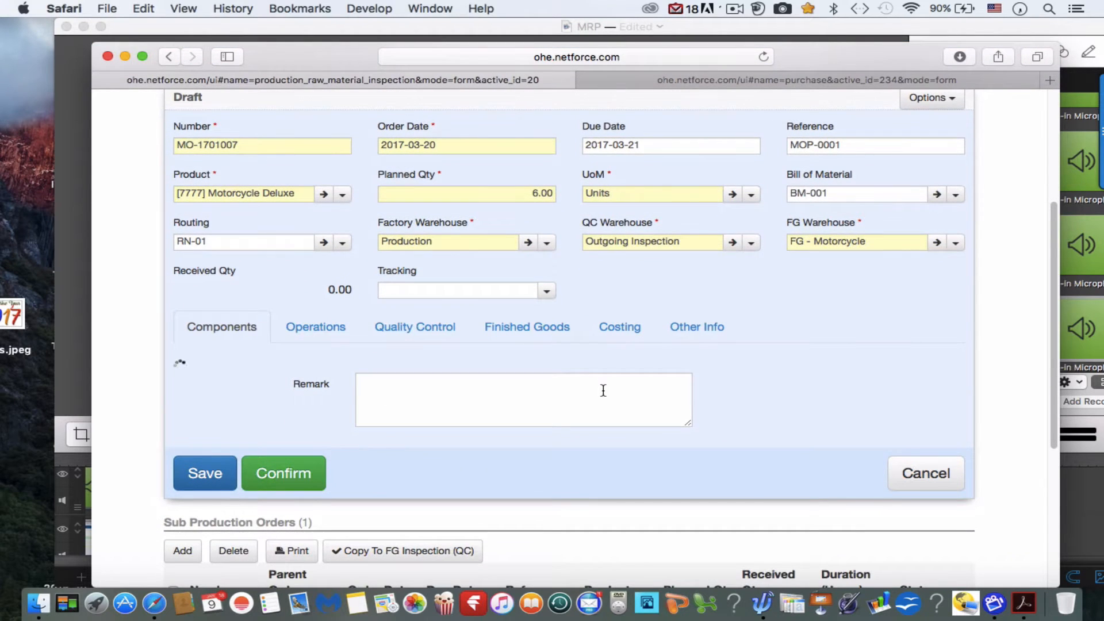
{"action": "scroll", "coordinate": [602, 389], "scroll_direction": "down", "scroll_amount": 3}
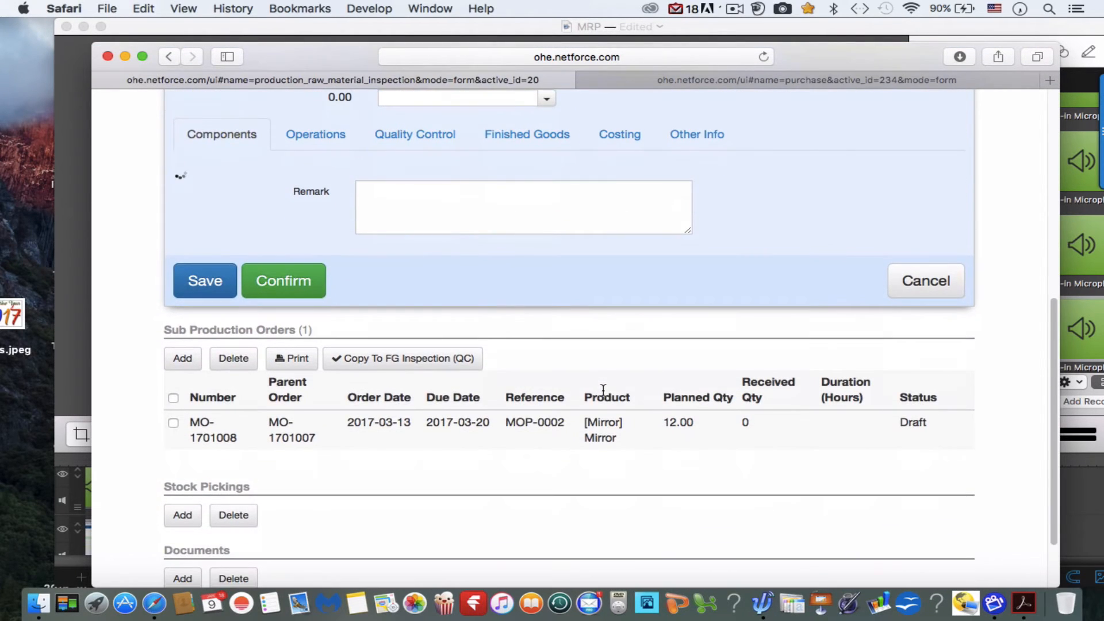
{"action": "scroll", "coordinate": [601, 390], "scroll_direction": "up", "scroll_amount": 2}
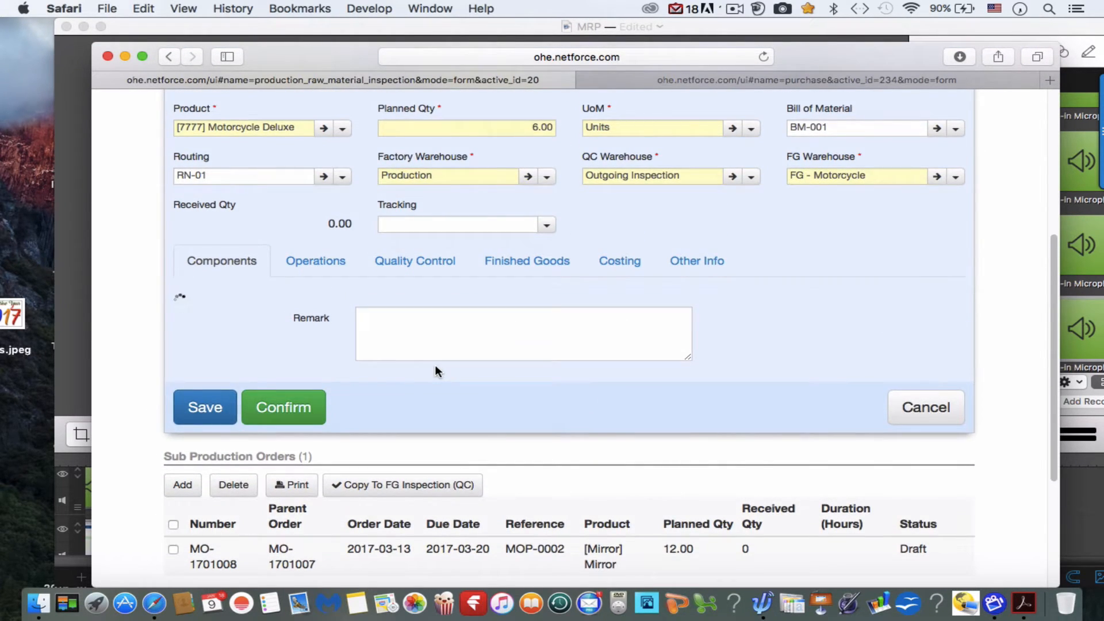
{"action": "scroll", "coordinate": [435, 368], "scroll_direction": "down", "scroll_amount": 4}
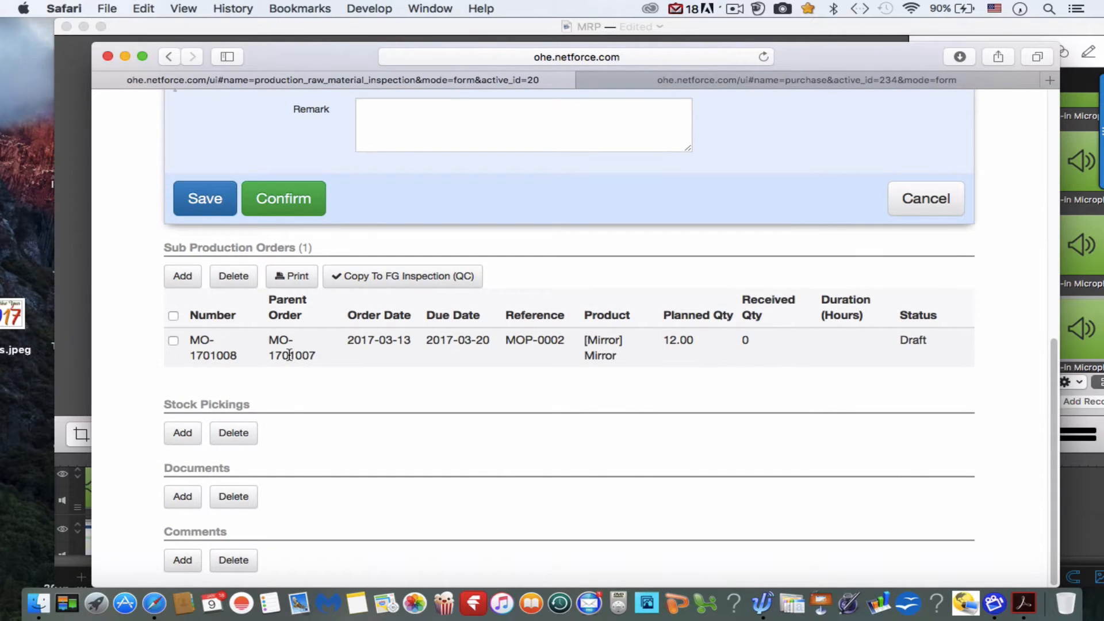
{"action": "scroll", "coordinate": [290, 355], "scroll_direction": "down", "scroll_amount": 1}
{"action": "scroll", "coordinate": [289, 355], "scroll_direction": "down", "scroll_amount": 1}
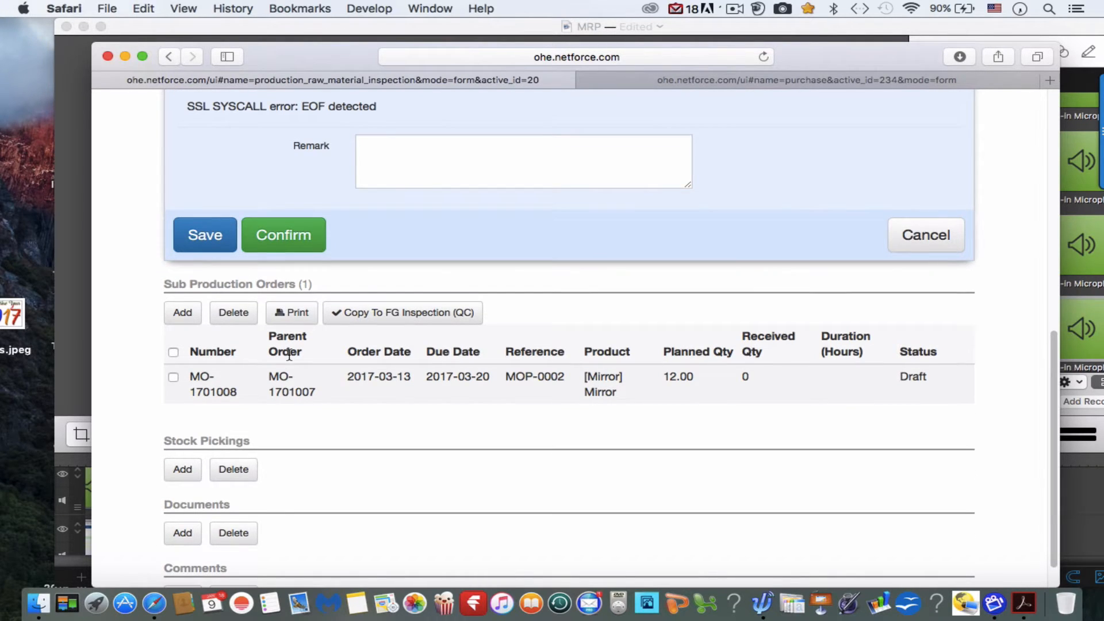
{"action": "scroll", "coordinate": [289, 356], "scroll_direction": "up", "scroll_amount": 7}
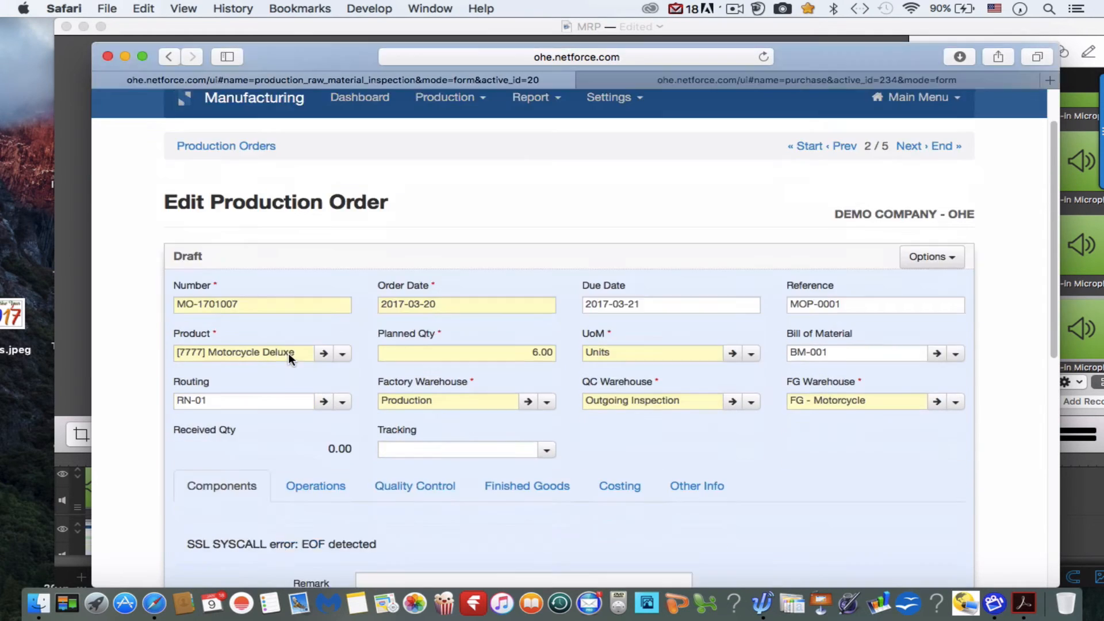
{"action": "scroll", "coordinate": [289, 355], "scroll_direction": "down", "scroll_amount": 4}
{"action": "scroll", "coordinate": [289, 357], "scroll_direction": "down", "scroll_amount": 5}
{"action": "scroll", "coordinate": [290, 357], "scroll_direction": "up", "scroll_amount": 10}
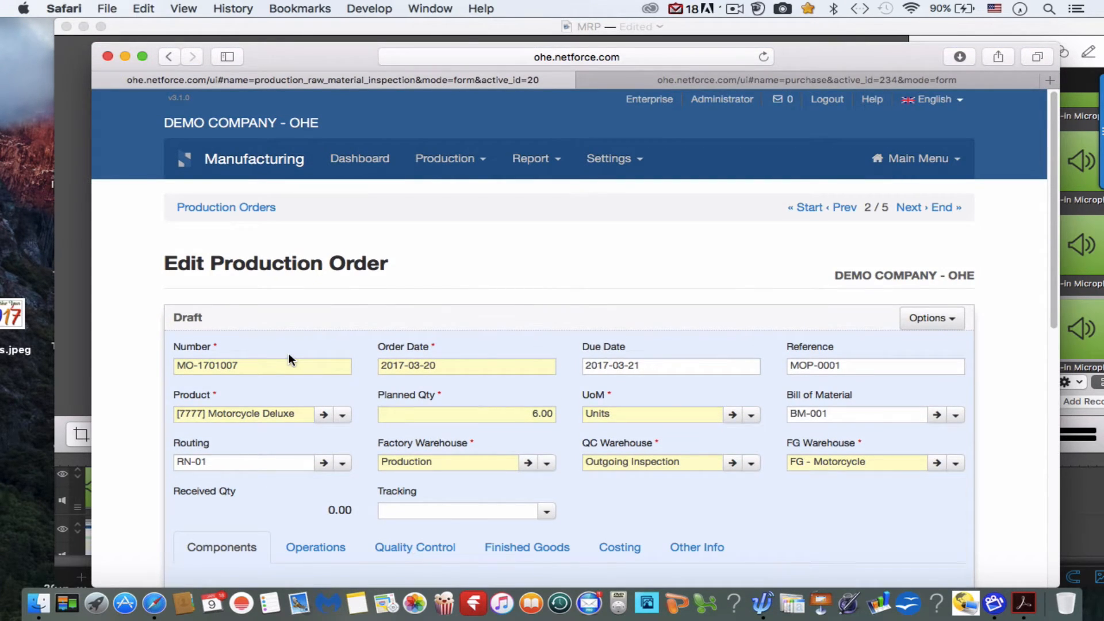
{"action": "scroll", "coordinate": [288, 353], "scroll_direction": "down", "scroll_amount": 2}
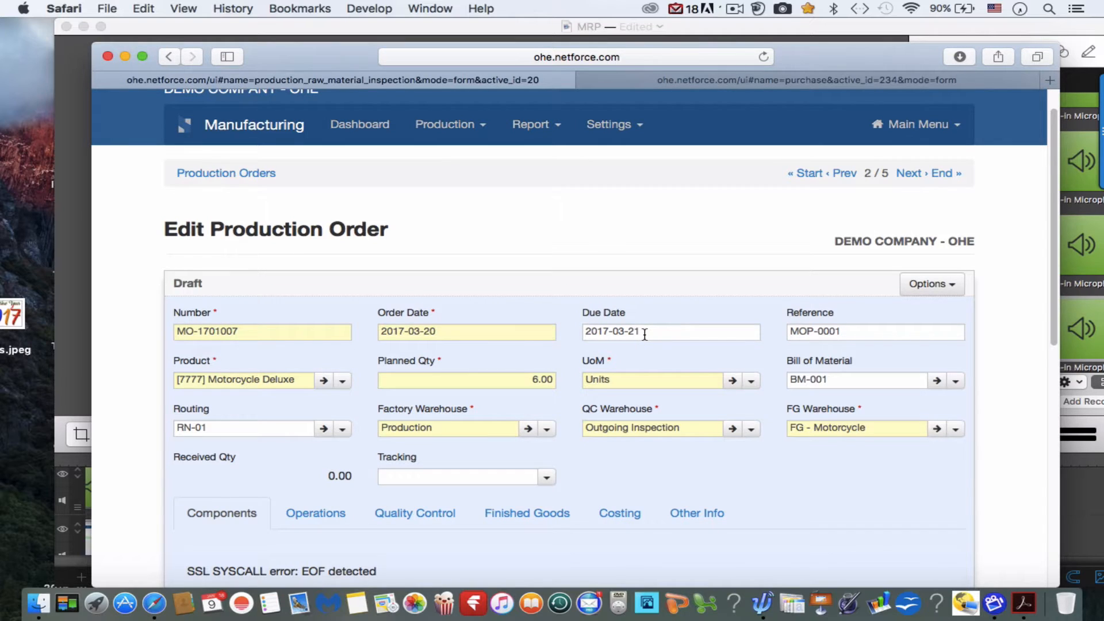
{"action": "scroll", "coordinate": [644, 335], "scroll_direction": "down", "scroll_amount": 2}
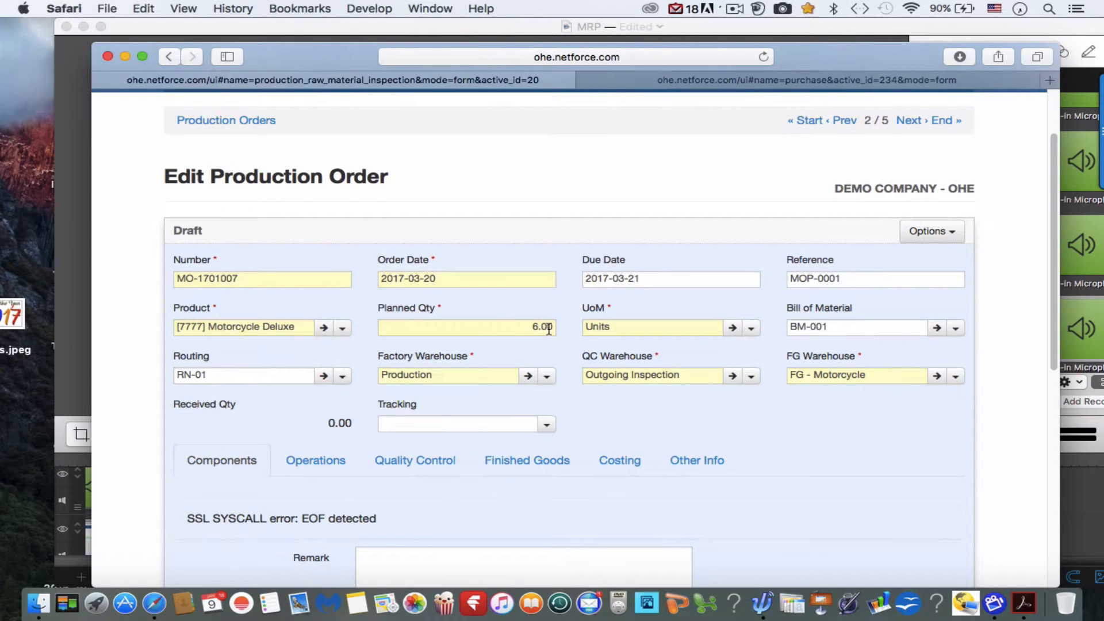
{"action": "scroll", "coordinate": [549, 329], "scroll_direction": "down", "scroll_amount": 3}
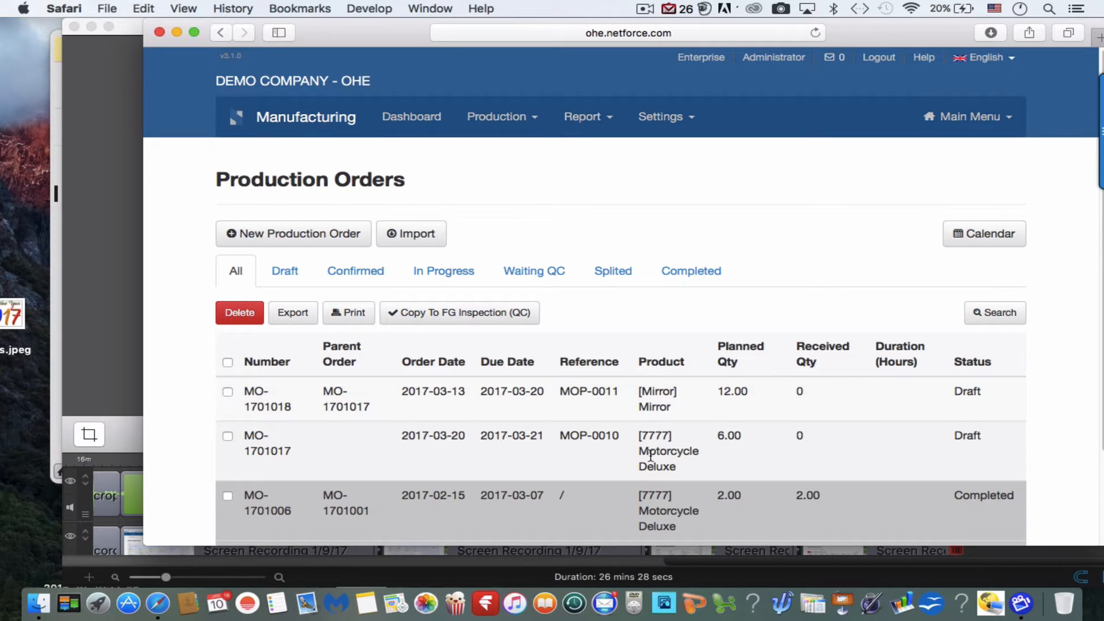
Open the draft Motorcycle Deluxe production order with reference MOP-0010 and confirm it.
{"action": "scroll", "coordinate": [653, 455], "scroll_direction": "down", "scroll_amount": 4}
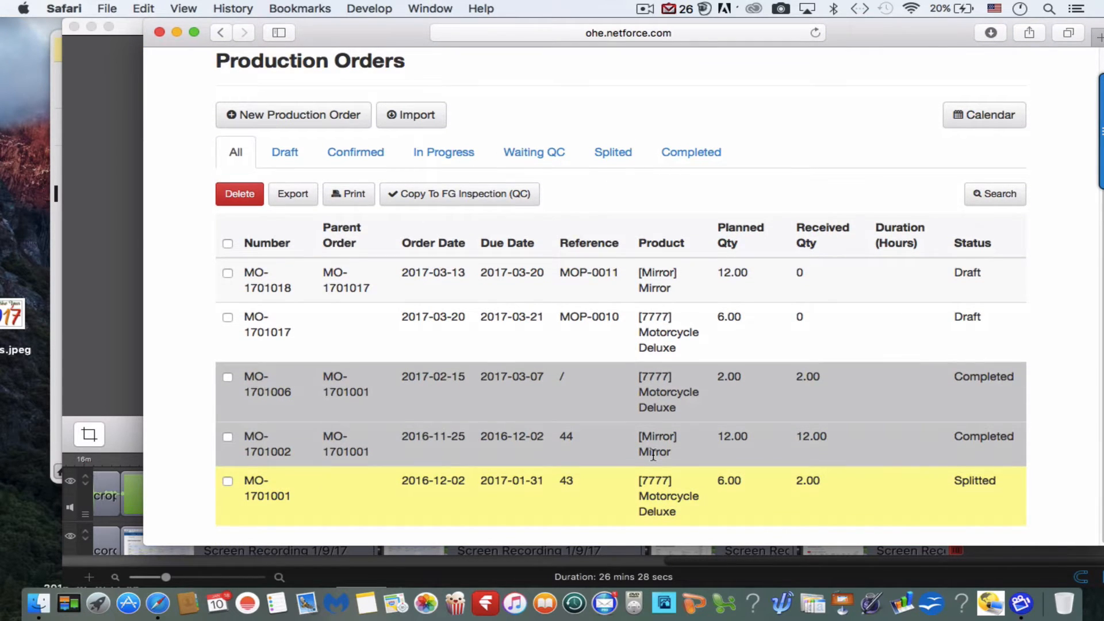
{"action": "left_click", "coordinate": [568, 329]}
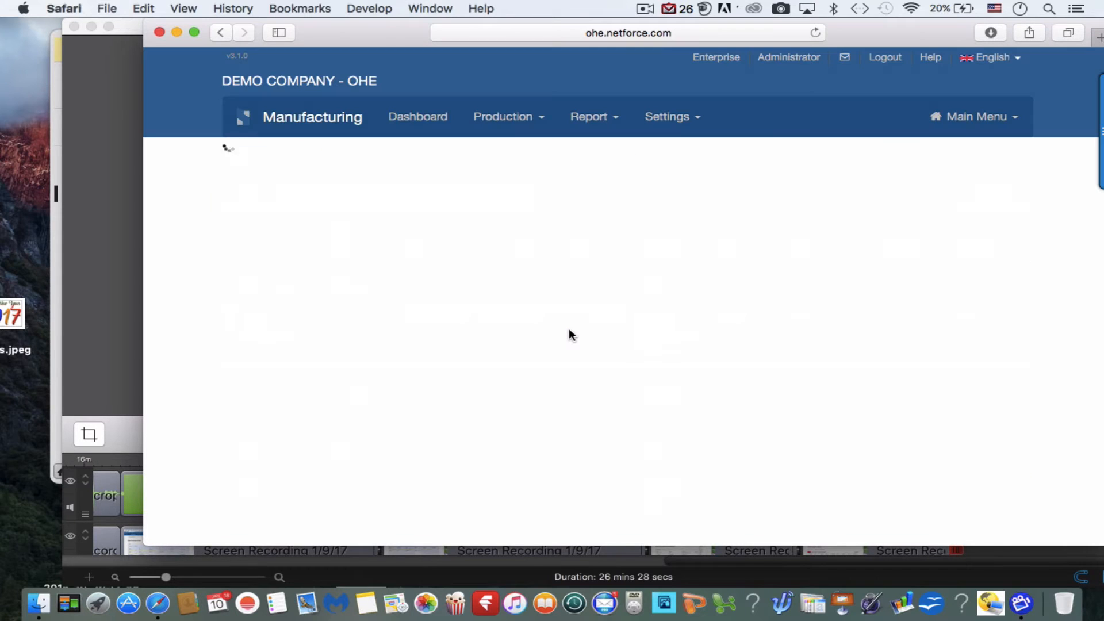
{"action": "scroll", "coordinate": [568, 331], "scroll_direction": "down", "scroll_amount": 5}
{"action": "scroll", "coordinate": [569, 333], "scroll_direction": "down", "scroll_amount": 4}
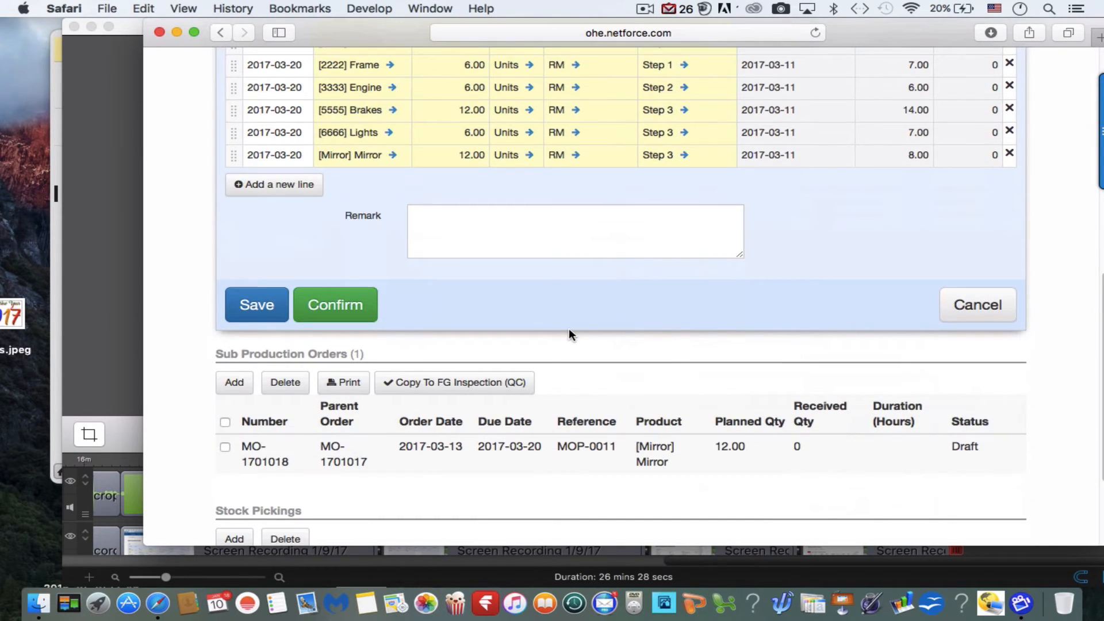
{"action": "left_click", "coordinate": [337, 305]}
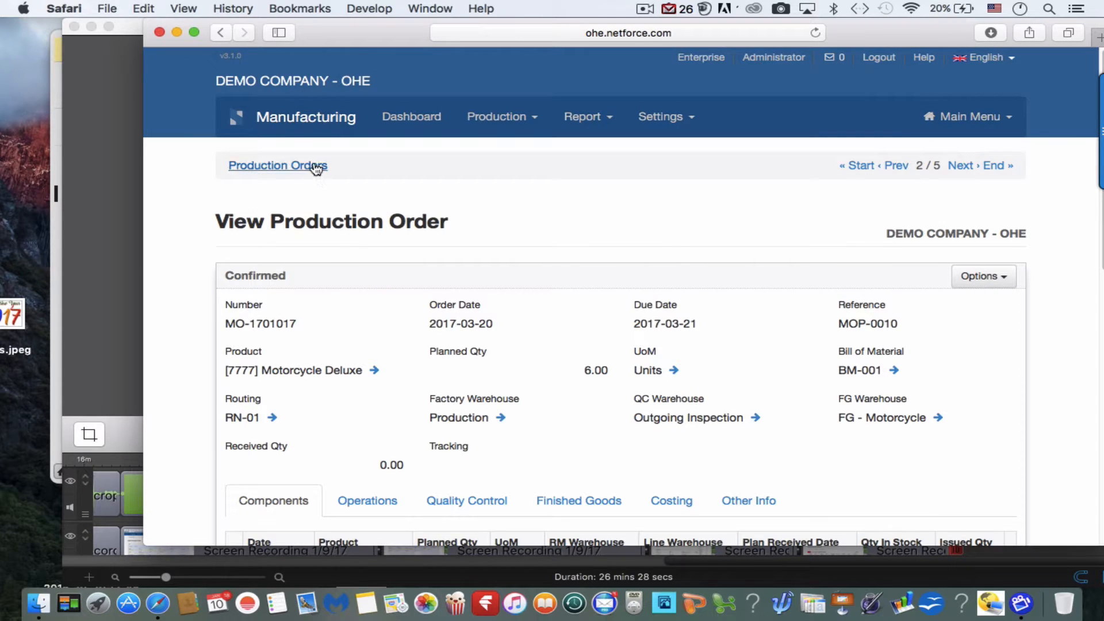
Open the draft Mirror production order with reference MOP-0011 from the production orders list and confirm it.
{"action": "left_click", "coordinate": [315, 165]}
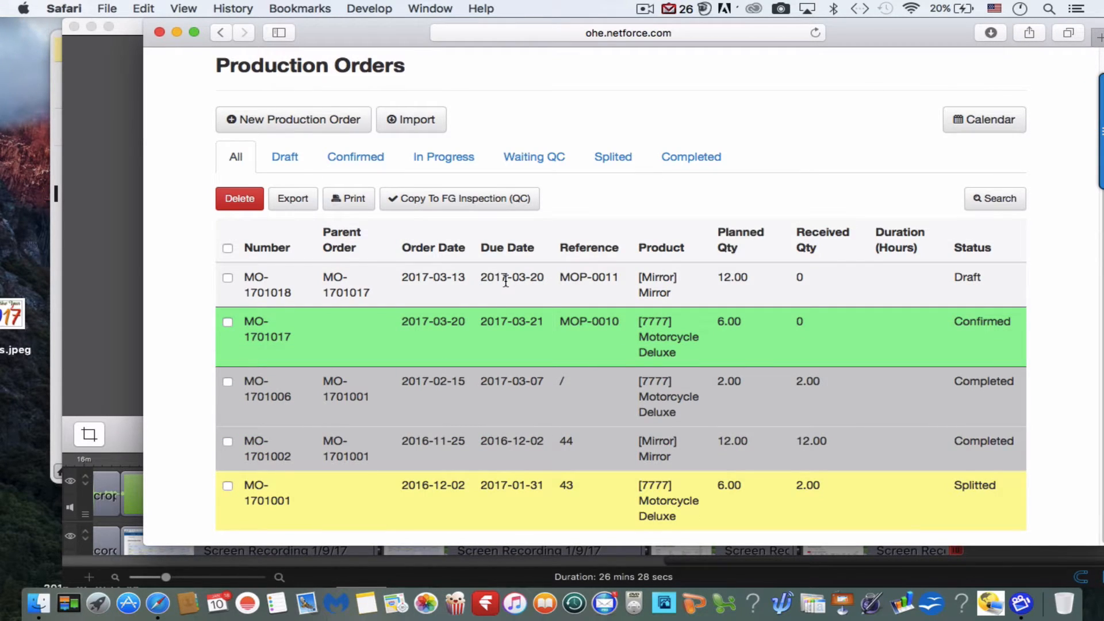
{"action": "left_click", "coordinate": [506, 280]}
{"action": "scroll", "coordinate": [505, 283], "scroll_direction": "down", "scroll_amount": 10}
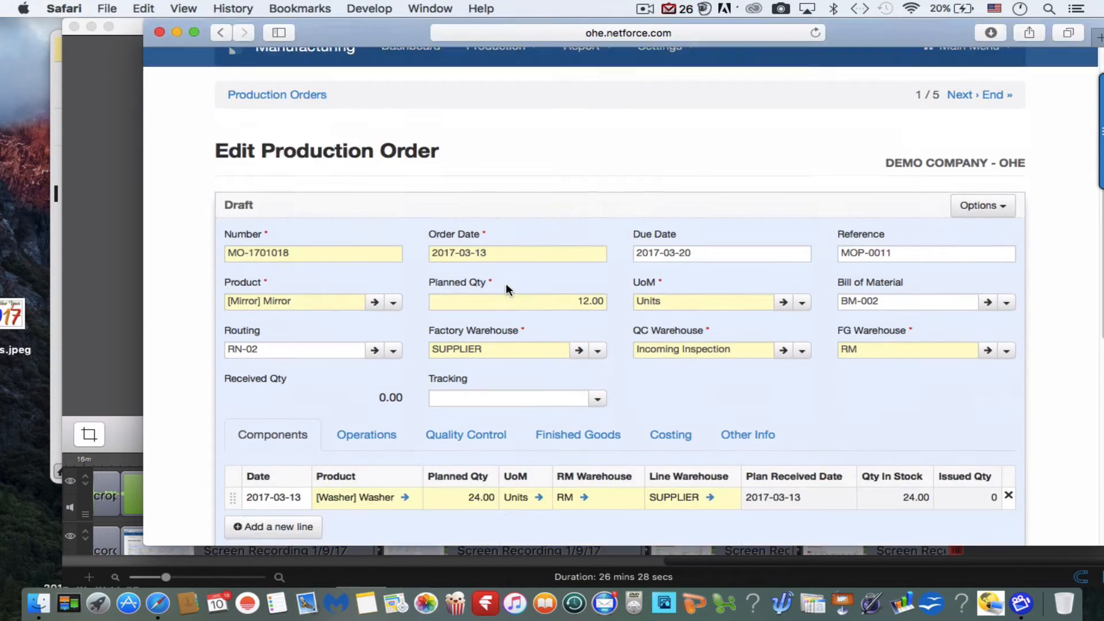
{"action": "left_click", "coordinate": [339, 378]}
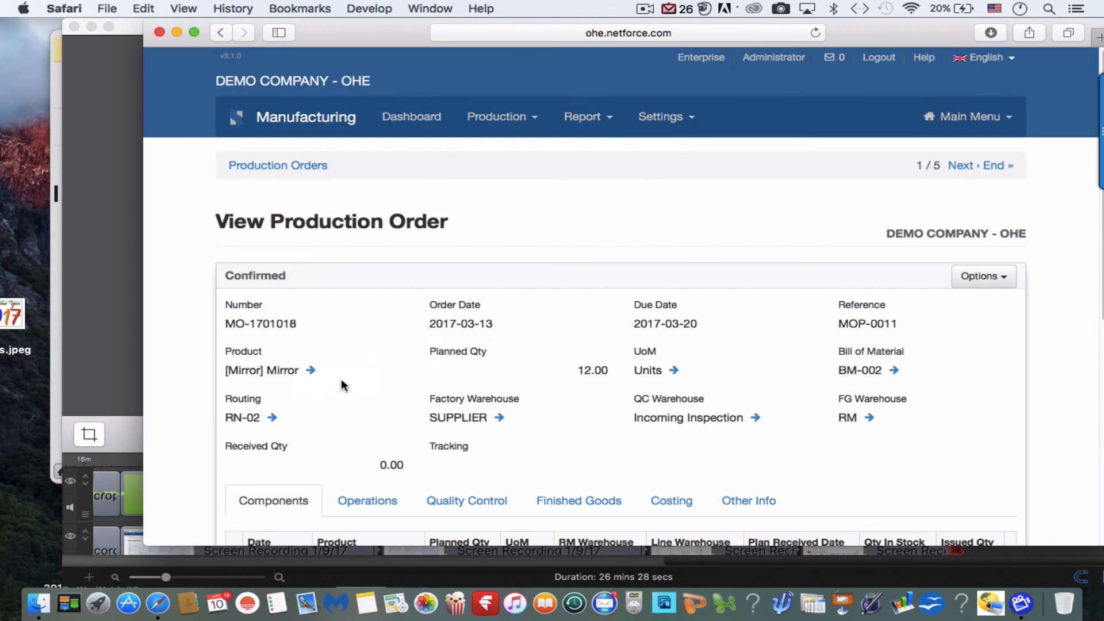
Return to the production orders list and check the status and parent order of the Mirror and Motorcycle Deluxe orders.
{"action": "left_click", "coordinate": [311, 166]}
{"action": "scroll", "coordinate": [309, 164], "scroll_direction": "down", "scroll_amount": 3}
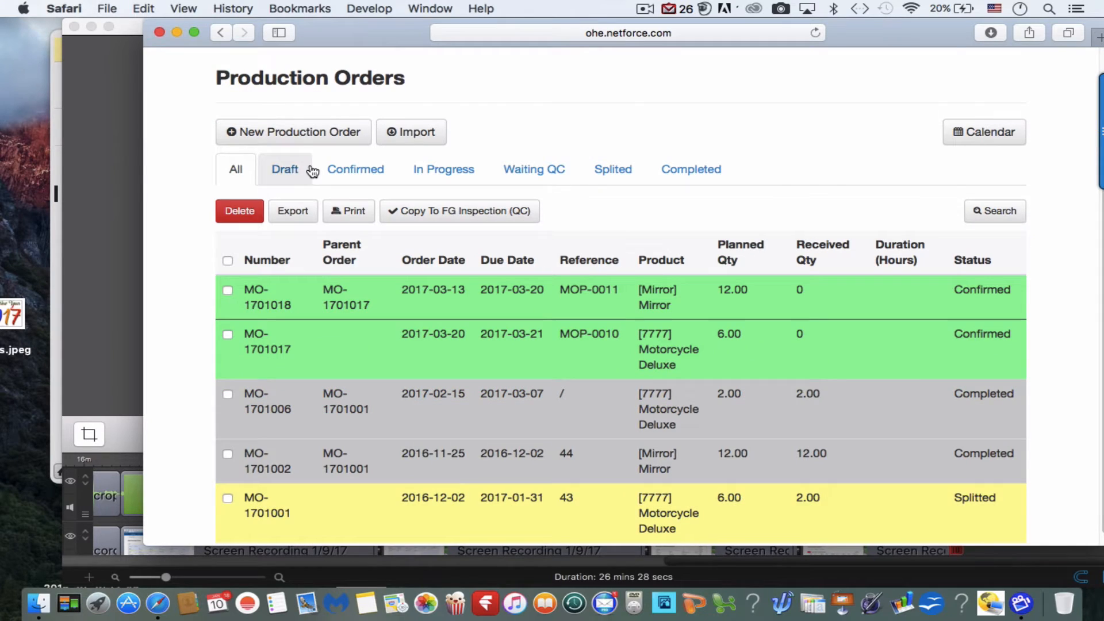
{"action": "scroll", "coordinate": [342, 307], "scroll_direction": "down", "scroll_amount": 1}
{"action": "right_click", "coordinate": [341, 305]}
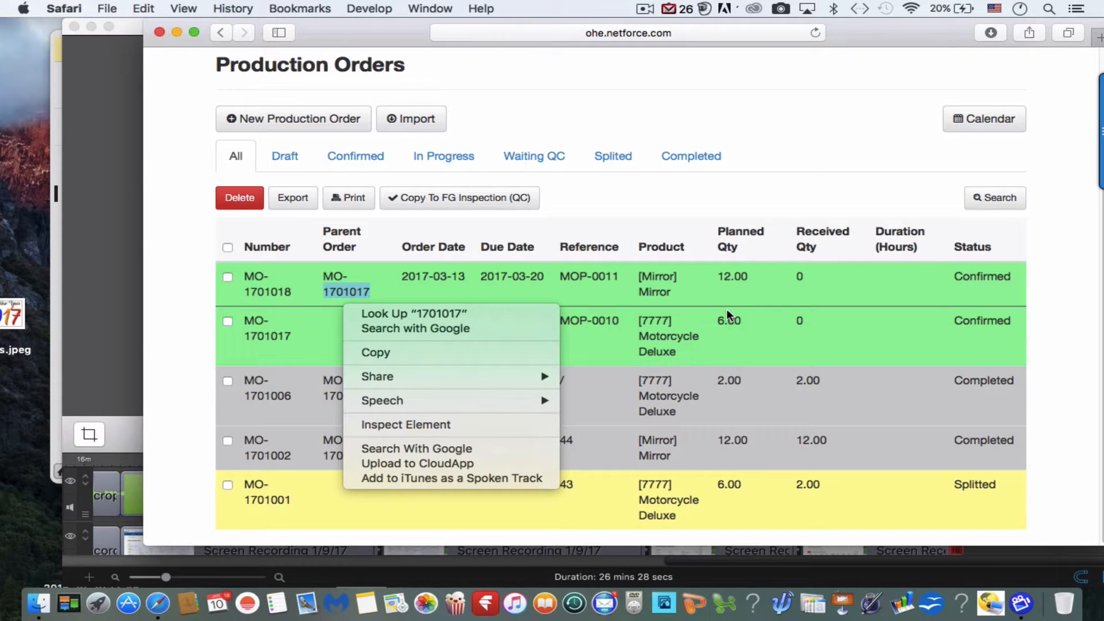
{"action": "left_click", "coordinate": [793, 351]}
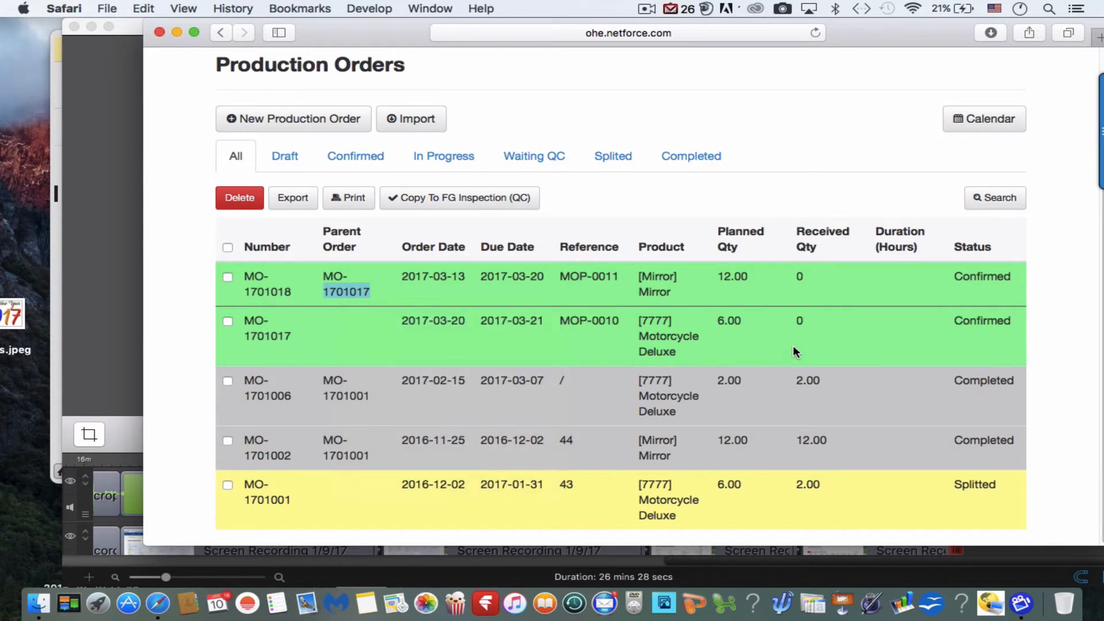
{"action": "scroll", "coordinate": [729, 411], "scroll_direction": "up", "scroll_amount": 1}
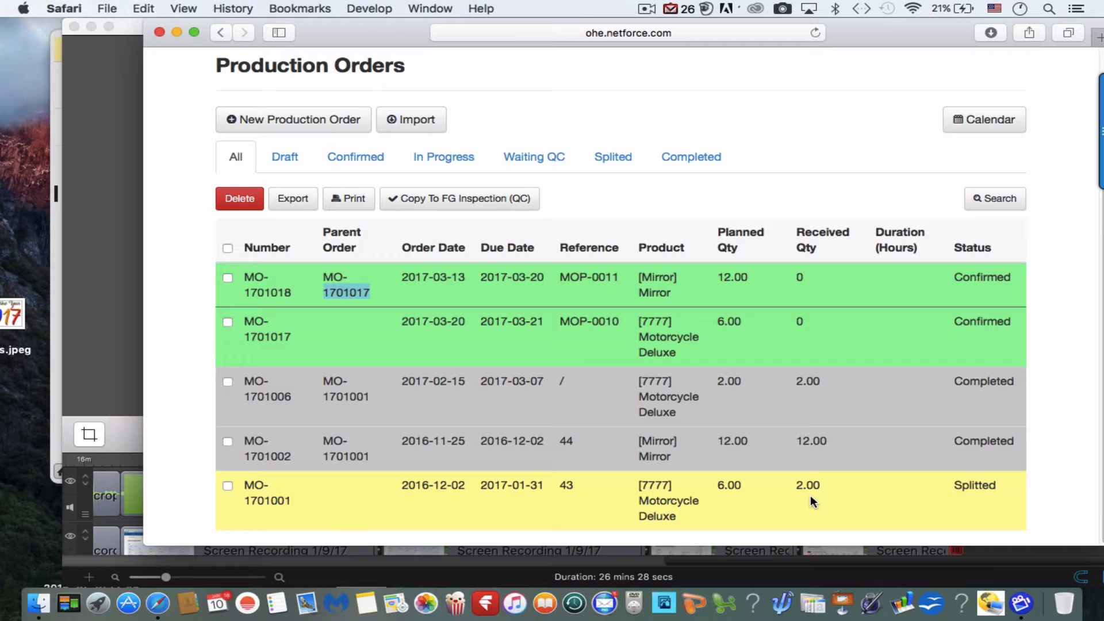
Reopen the confirmed Motorcycle Deluxe production order and start splitting it with Split Order.
{"action": "left_click", "coordinate": [699, 342]}
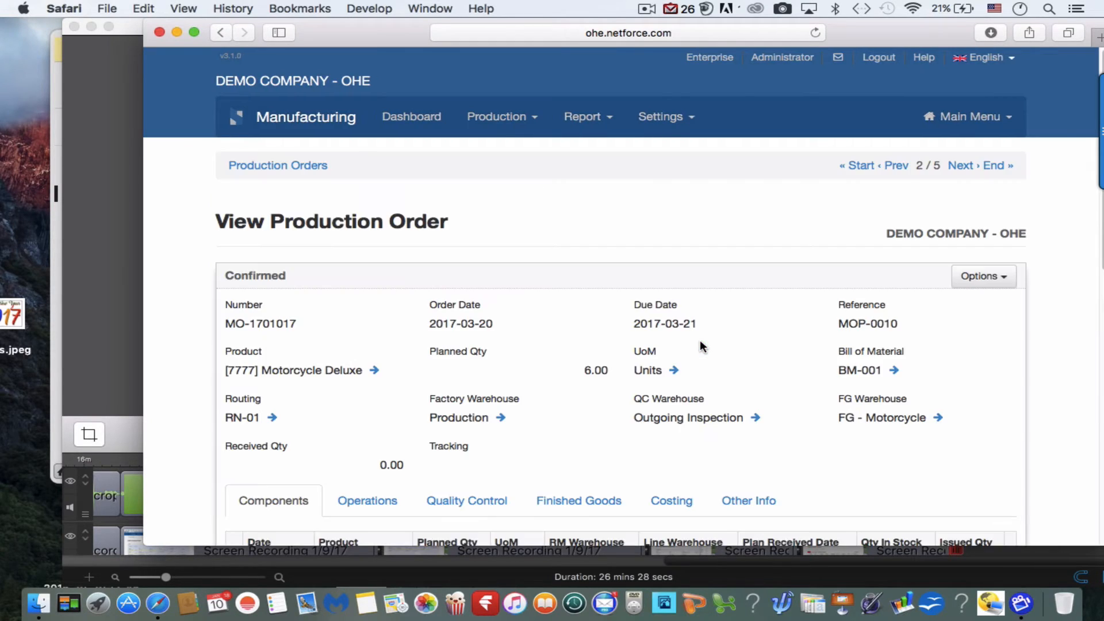
{"action": "scroll", "coordinate": [699, 340], "scroll_direction": "down", "scroll_amount": 3}
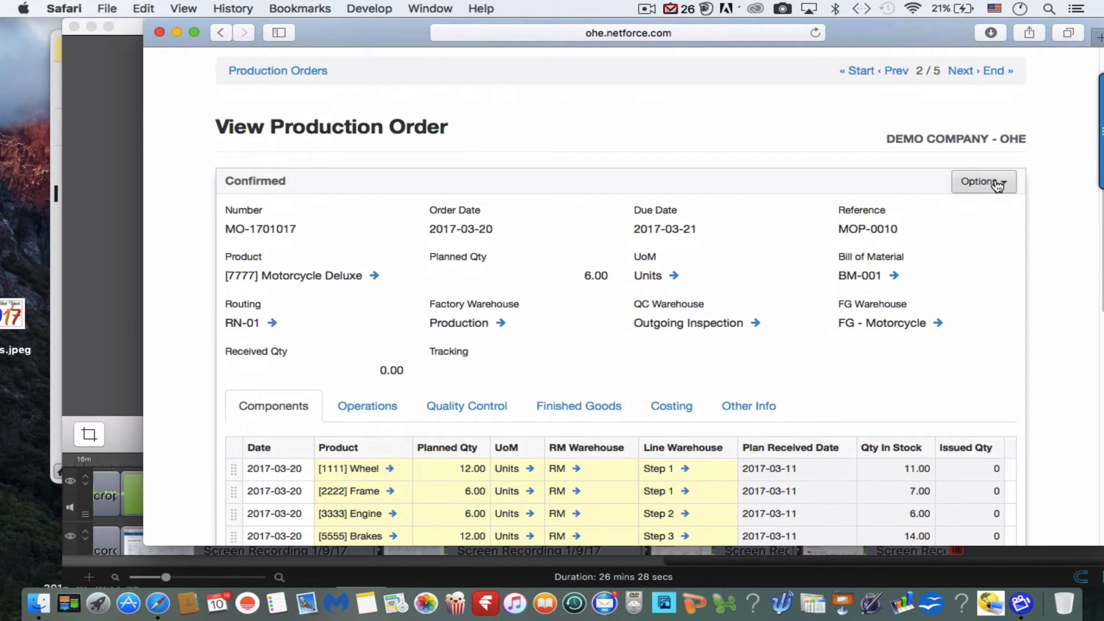
{"action": "left_click", "coordinate": [997, 183]}
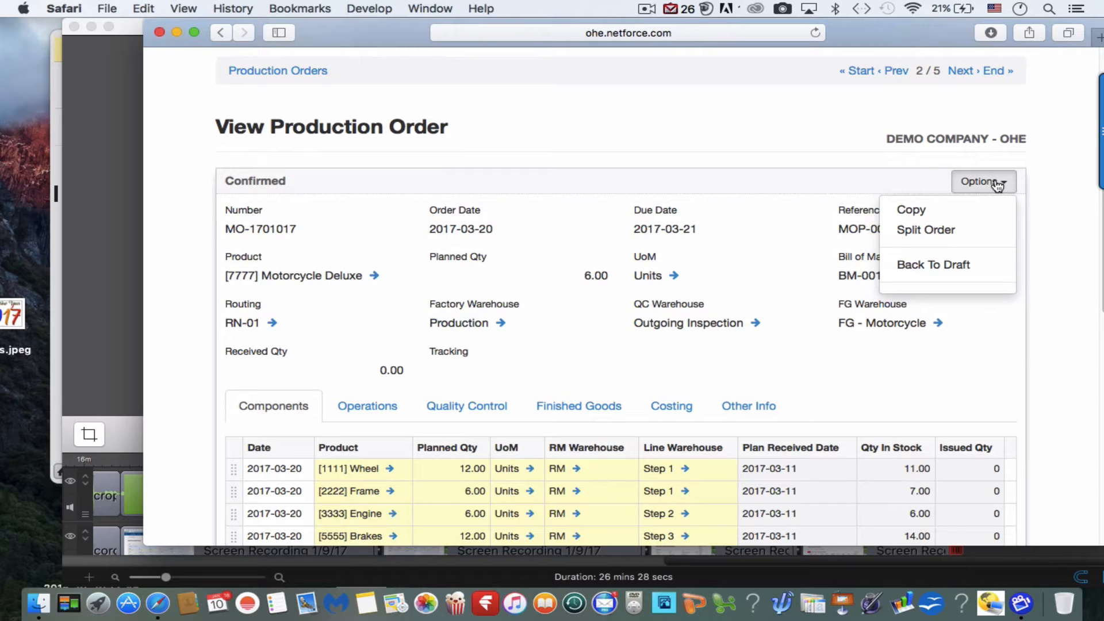
{"action": "left_click", "coordinate": [941, 231]}
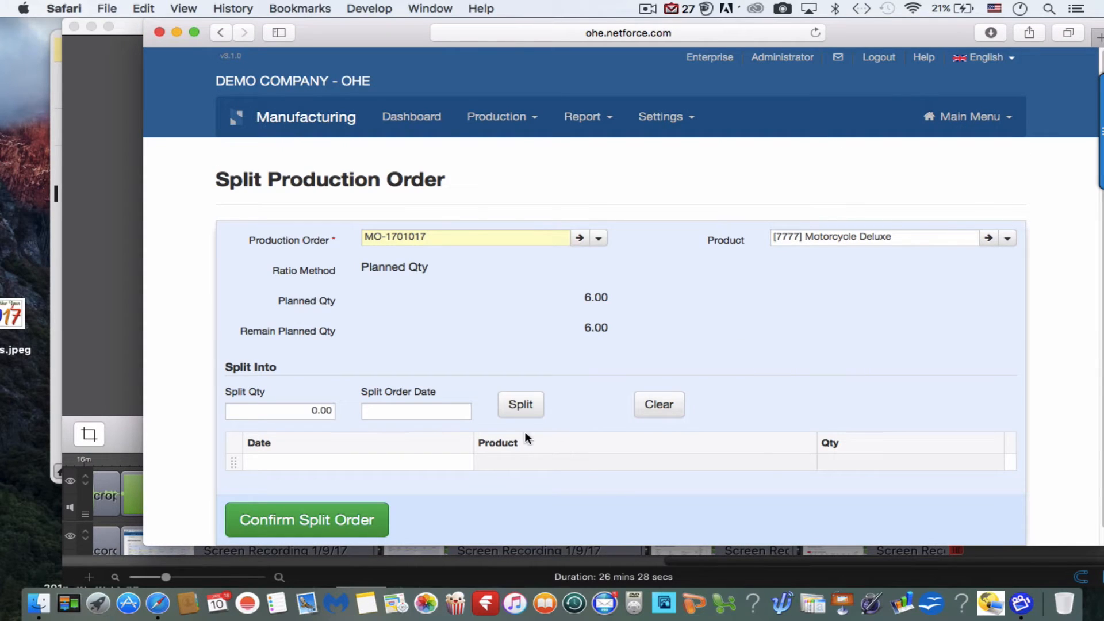
Add a split line of 2 Motorcycle Deluxe units with split order date 2017-03-01.
{"action": "left_click", "coordinate": [320, 410]}
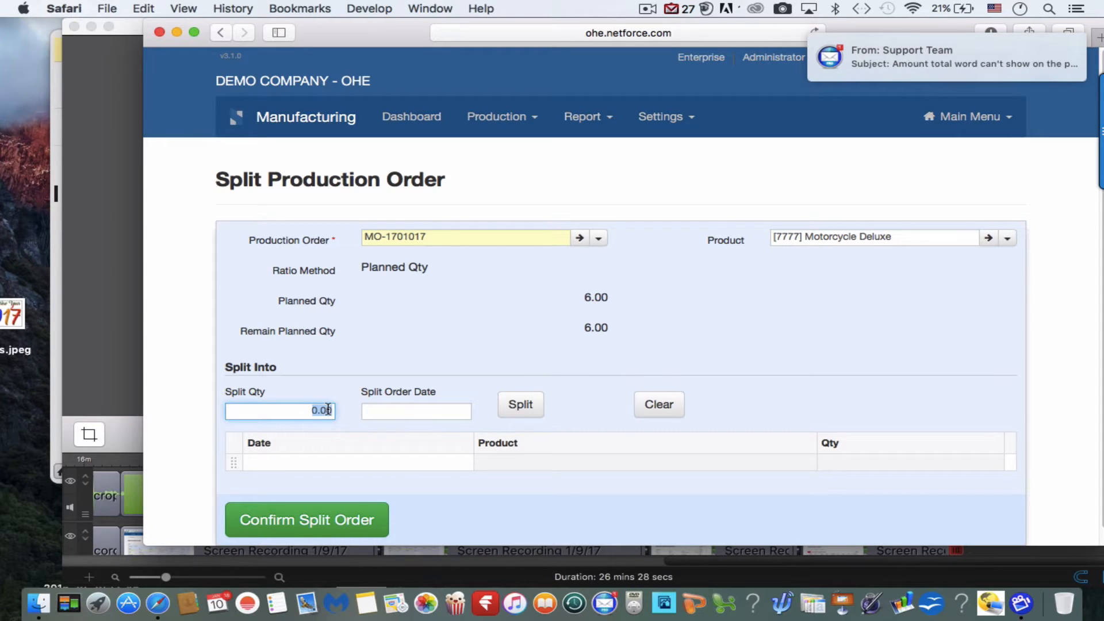
{"action": "type", "text": "2"}
{"action": "left_click", "coordinate": [405, 412]}
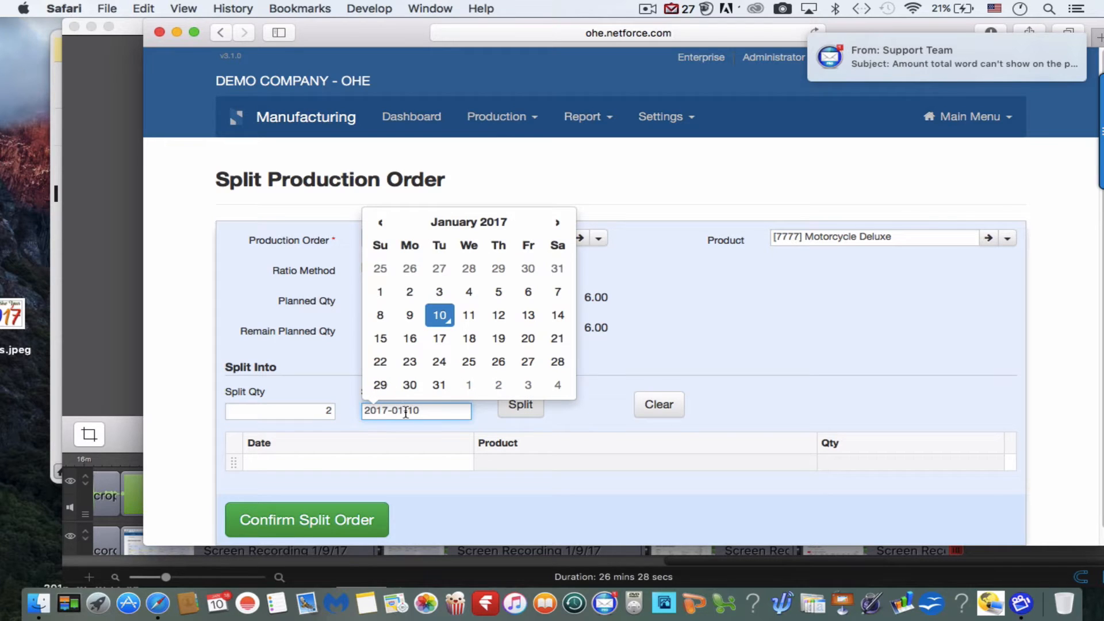
{"action": "left_click", "coordinate": [557, 223]}
{"action": "left_click", "coordinate": [557, 223]}
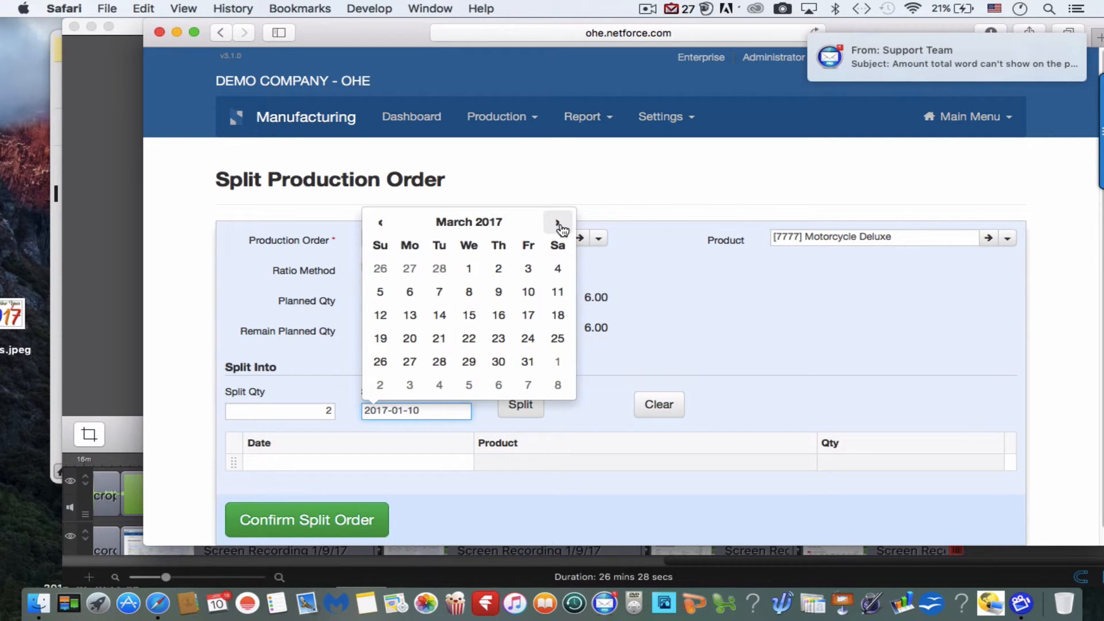
{"action": "left_click", "coordinate": [470, 271]}
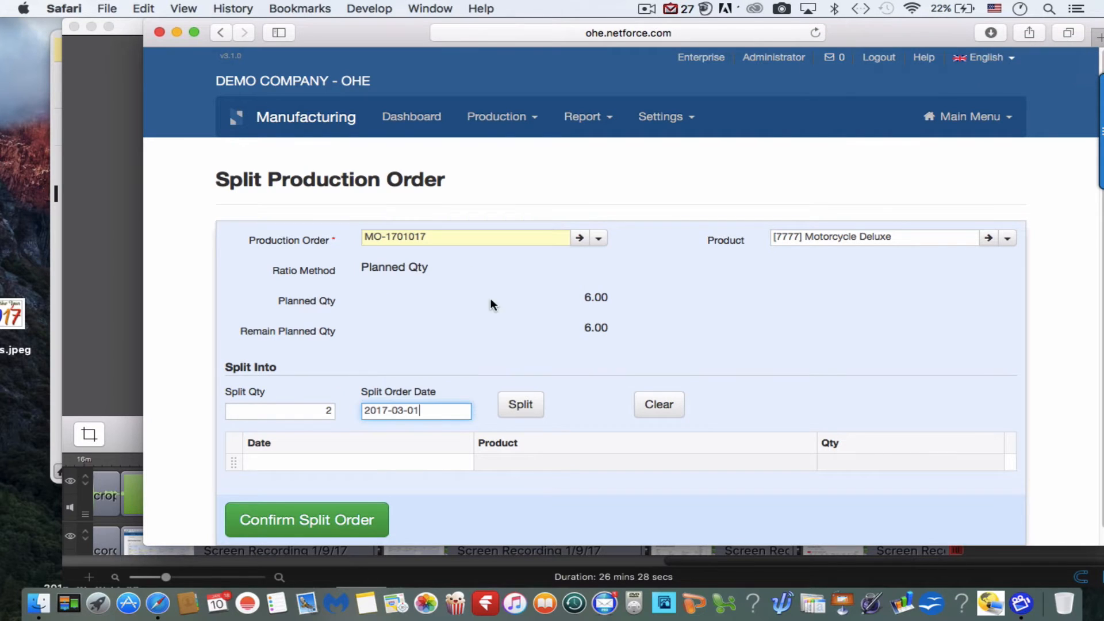
{"action": "left_click", "coordinate": [528, 405]}
{"action": "scroll", "coordinate": [525, 409], "scroll_direction": "down", "scroll_amount": 2}
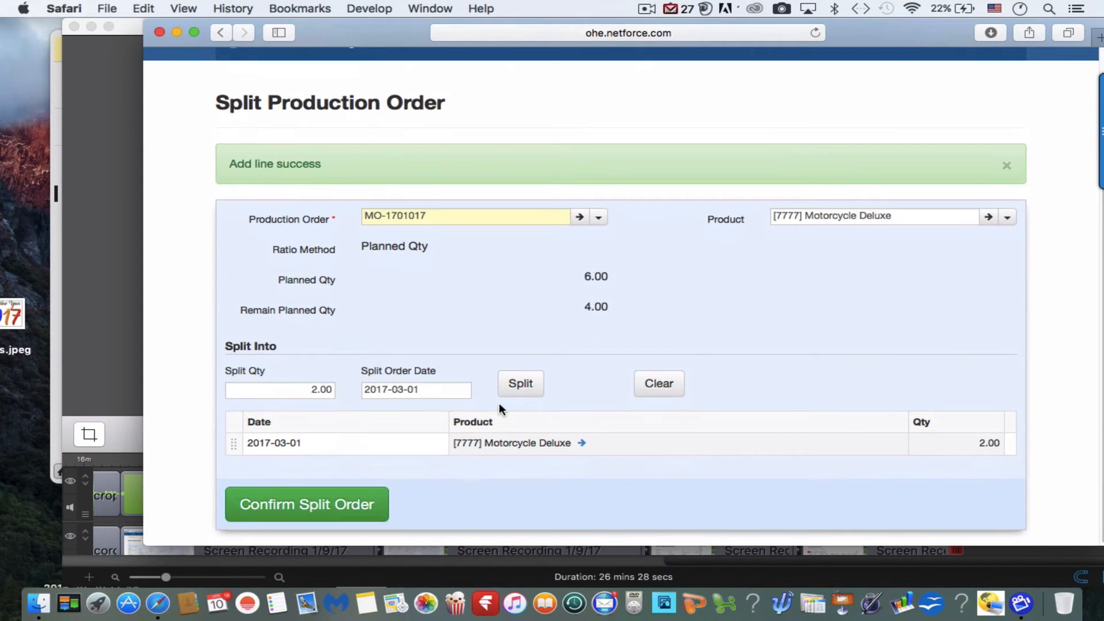
Add a second split line of 4 Motorcycle Deluxe units with split order date 2017-03-06 and confirm the split order.
{"action": "double_click", "coordinate": [329, 386]}
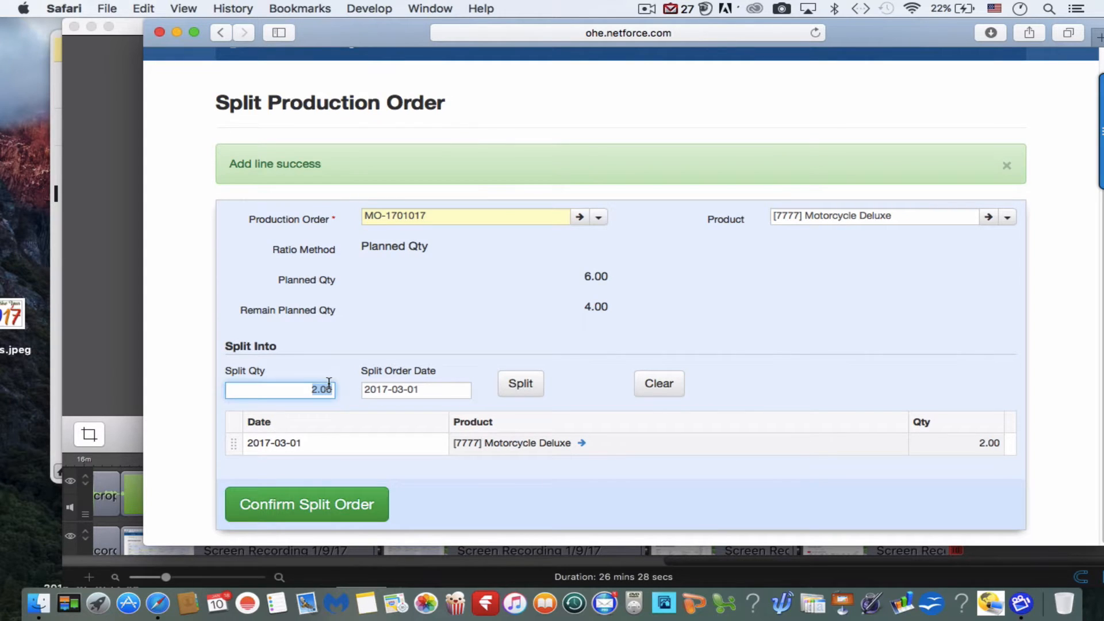
{"action": "type", "text": "4"}
{"action": "left_click", "coordinate": [444, 390]}
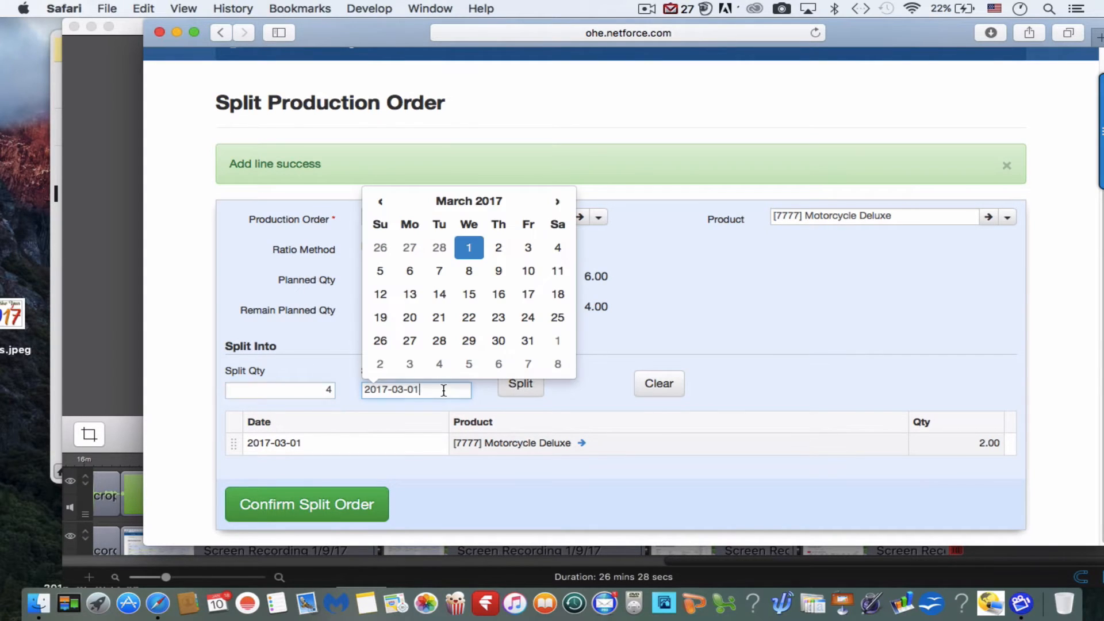
{"action": "double_click", "coordinate": [443, 389]}
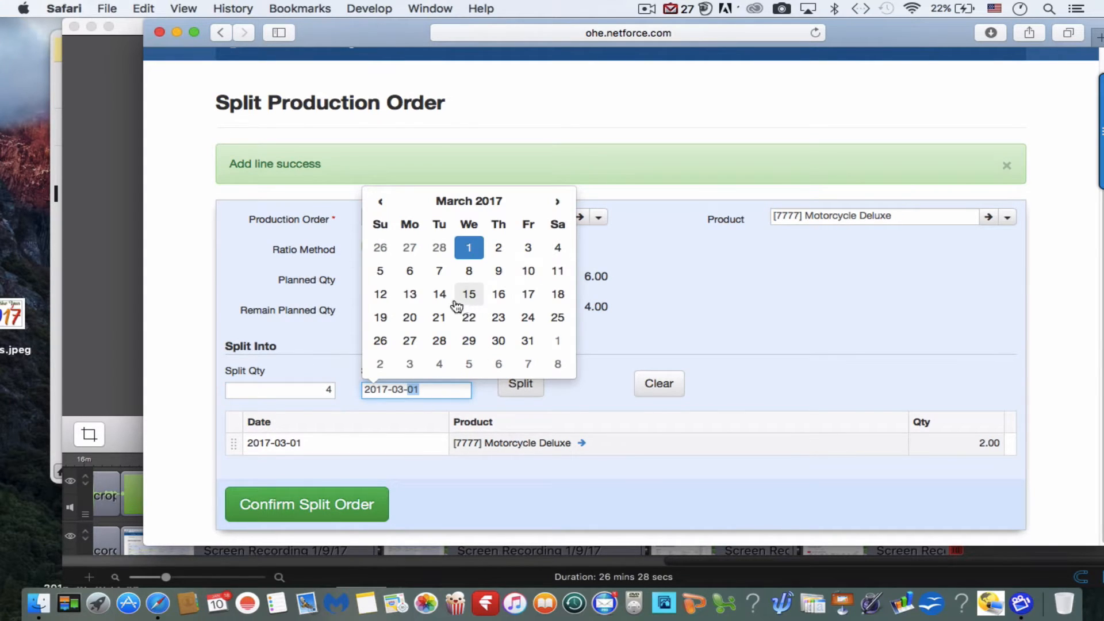
{"action": "left_click", "coordinate": [411, 272]}
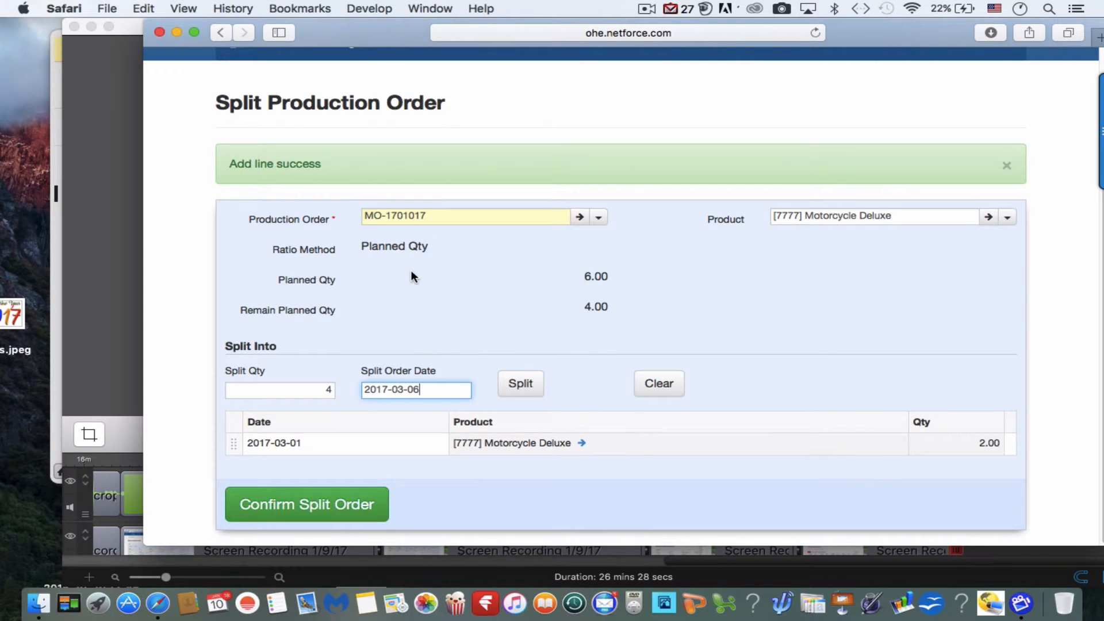
{"action": "left_click", "coordinate": [520, 384]}
{"action": "scroll", "coordinate": [529, 379], "scroll_direction": "down", "scroll_amount": 3}
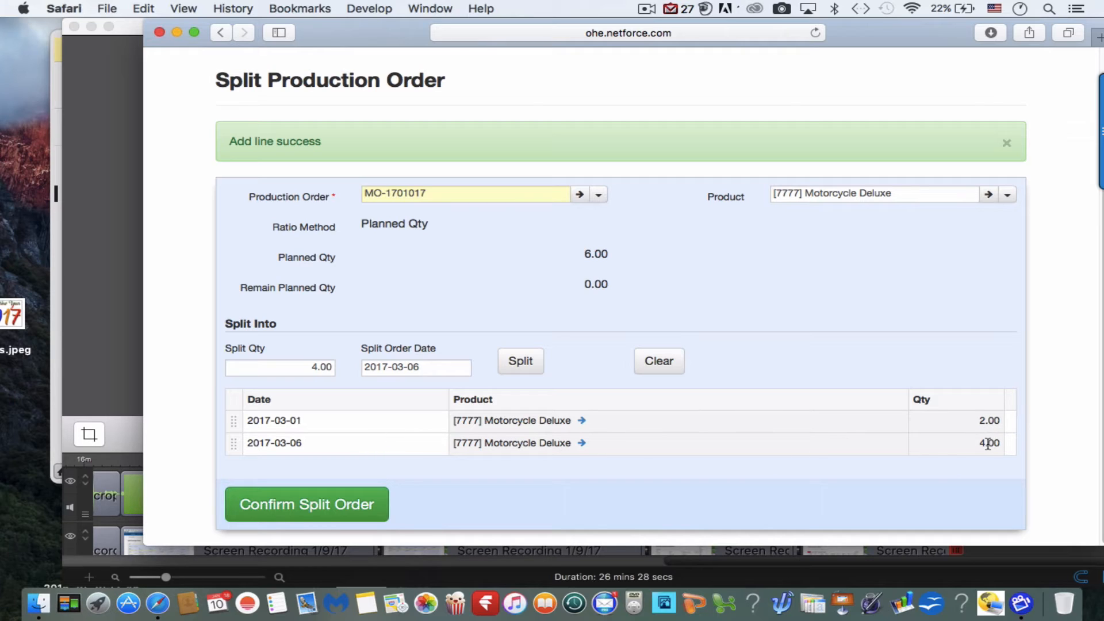
{"action": "left_click", "coordinate": [350, 509]}
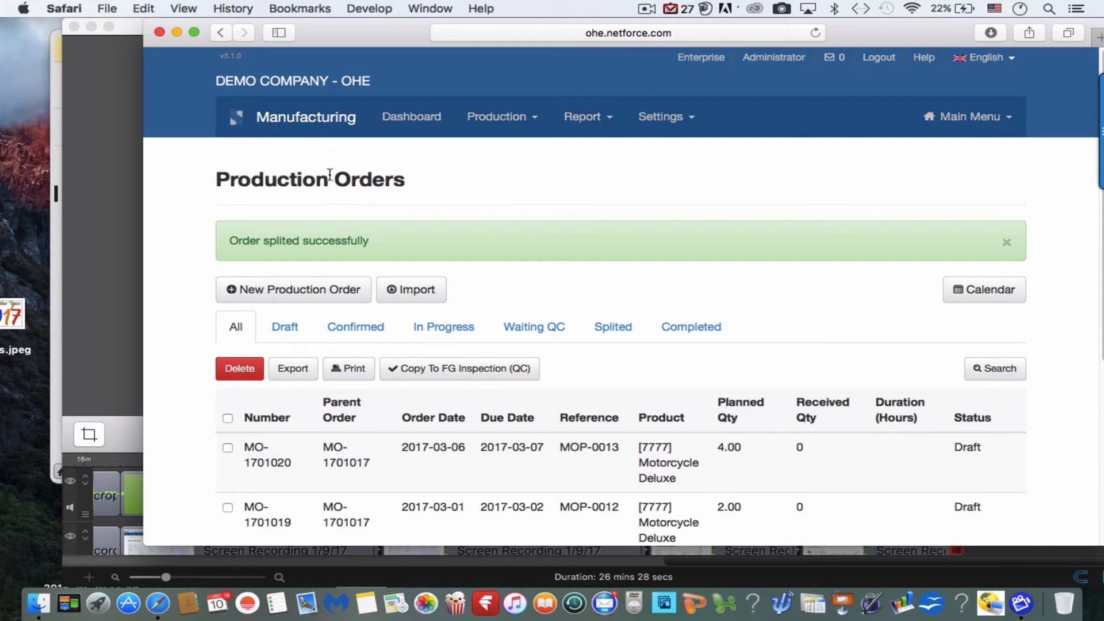
Open the draft split order for 2 Motorcycle Deluxe units with reference MOP-0012 and confirm it.
{"action": "scroll", "coordinate": [539, 298], "scroll_direction": "down", "scroll_amount": 5}
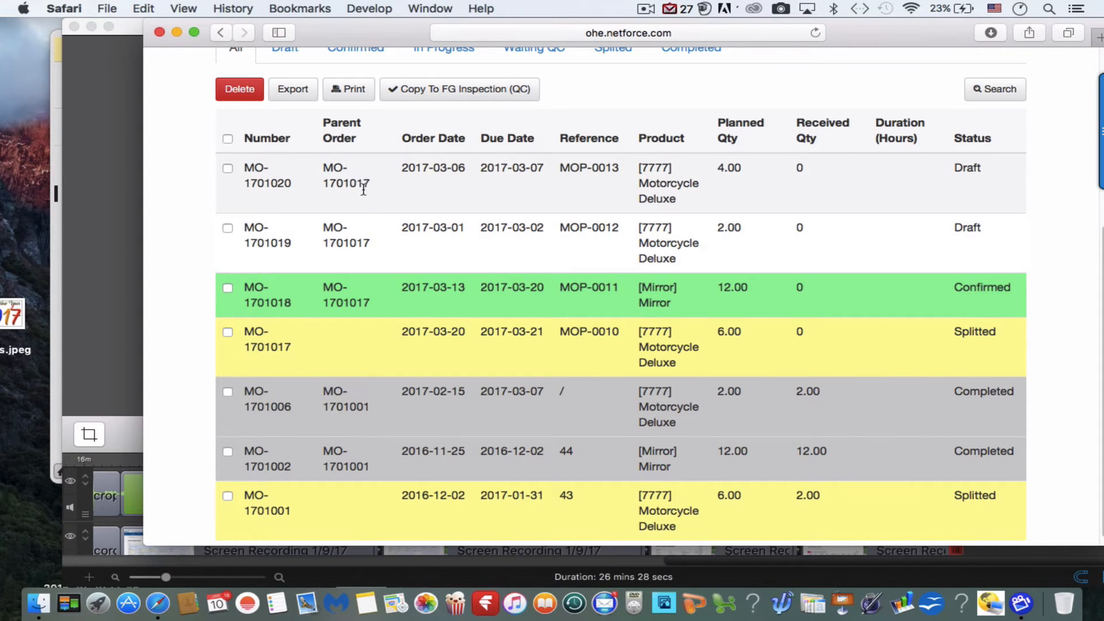
{"action": "left_click", "coordinate": [374, 236]}
{"action": "scroll", "coordinate": [375, 236], "scroll_direction": "down", "scroll_amount": 8}
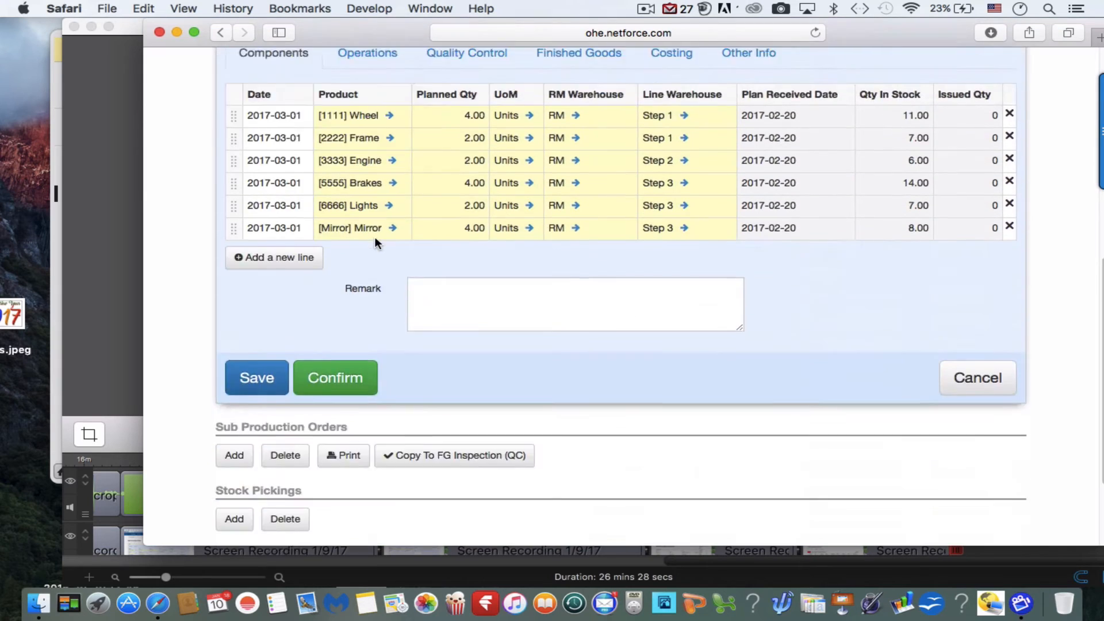
{"action": "scroll", "coordinate": [375, 236], "scroll_direction": "down", "scroll_amount": 3}
{"action": "left_click", "coordinate": [356, 250]}
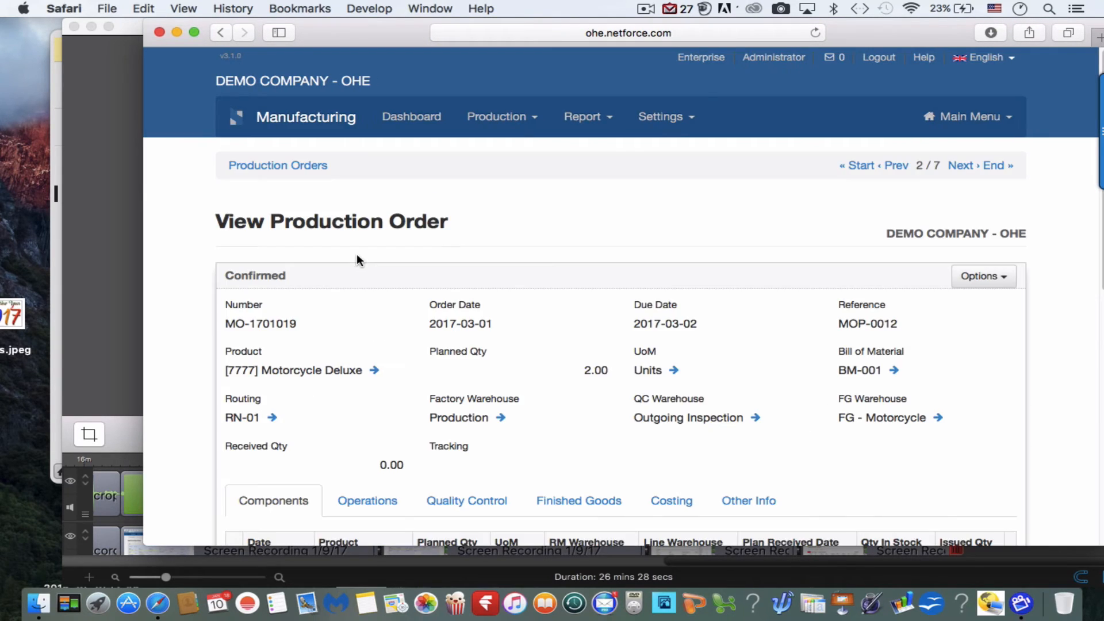
Return to the production orders list, open the draft order for 4 Motorcycle Deluxe units with reference MOP-0013 and confirm it.
{"action": "left_click", "coordinate": [301, 167]}
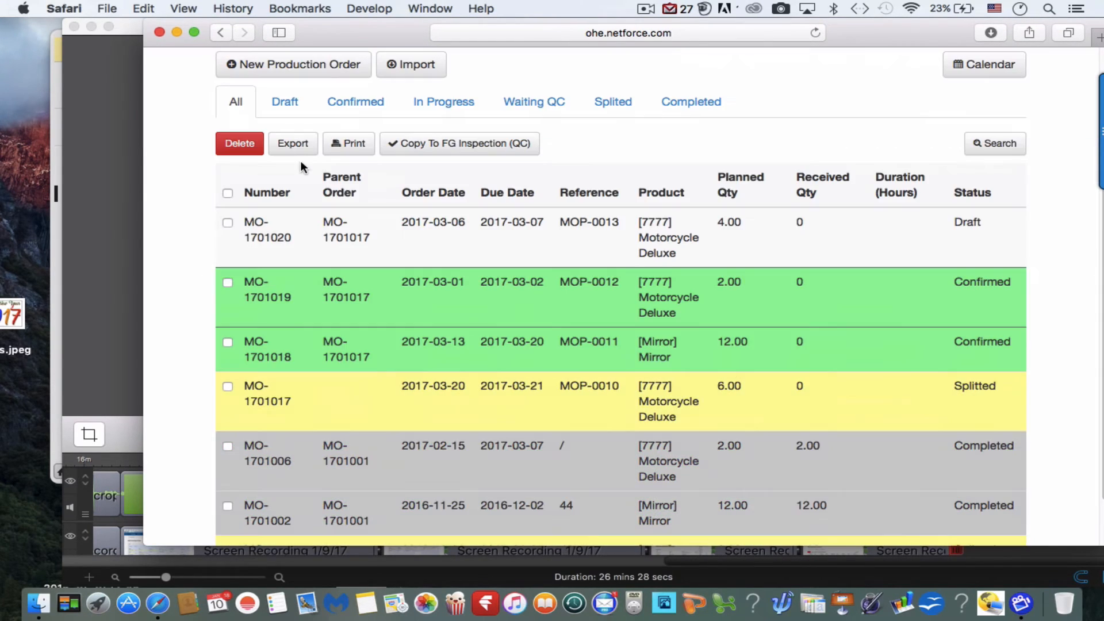
{"action": "left_click", "coordinate": [347, 231]}
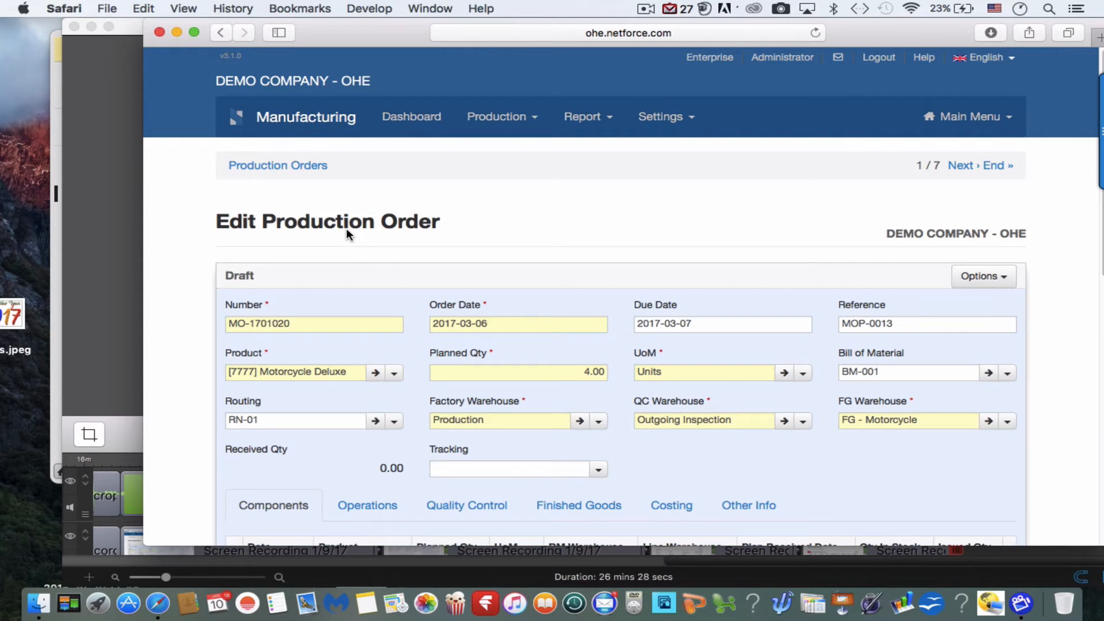
{"action": "scroll", "coordinate": [331, 396], "scroll_direction": "down", "scroll_amount": 5}
{"action": "scroll", "coordinate": [330, 398], "scroll_direction": "down", "scroll_amount": 3}
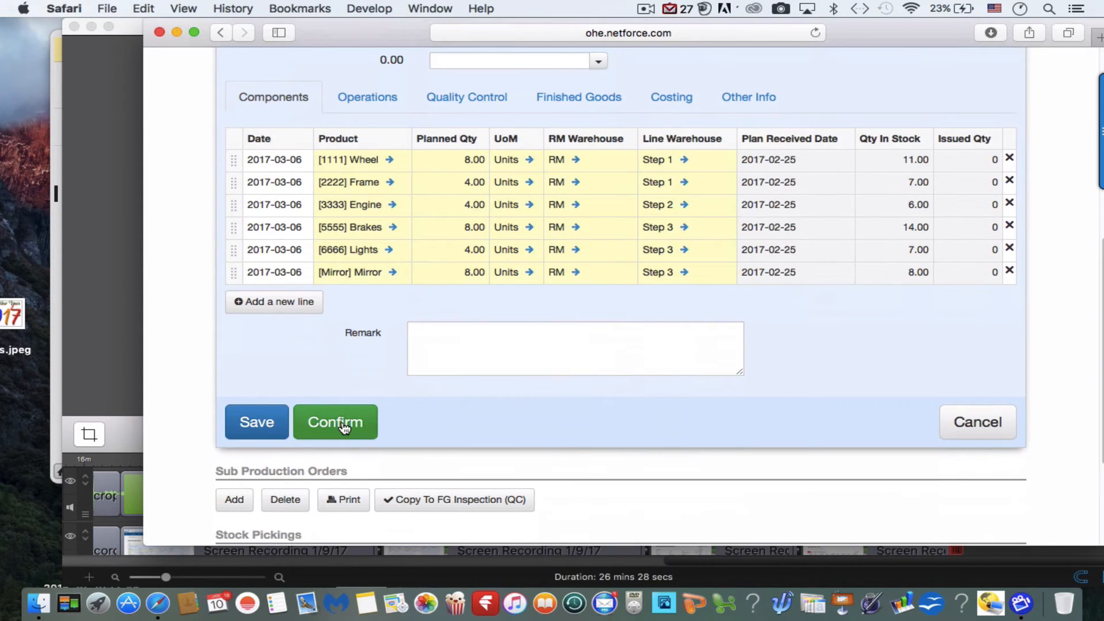
{"action": "left_click", "coordinate": [339, 422]}
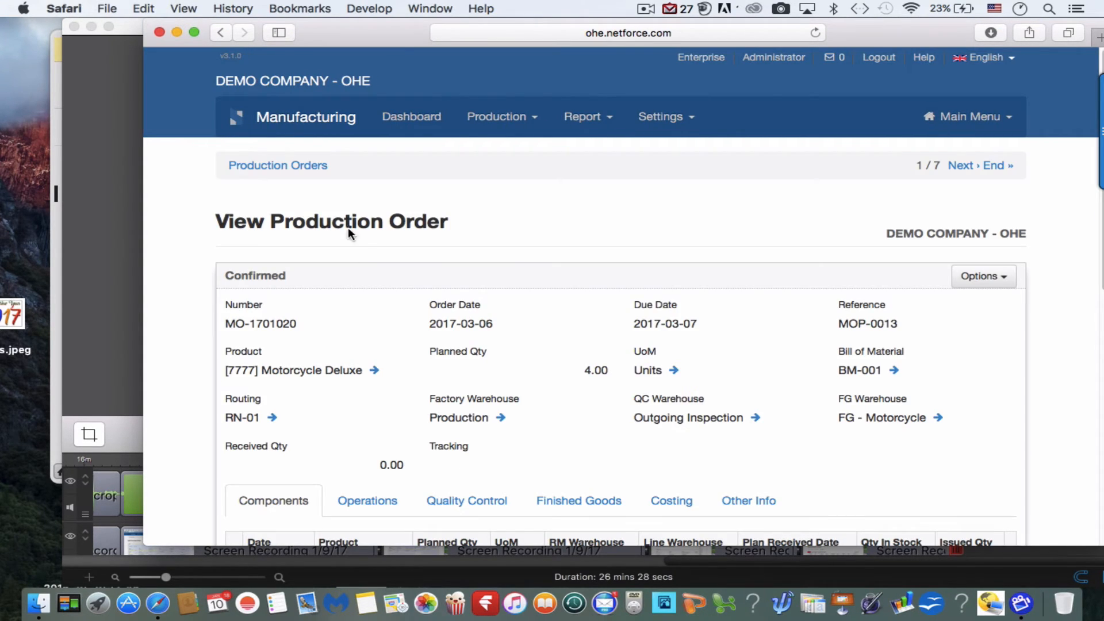
Go back to the production orders list and review the status, dates and quantities of the split, Mirror and parent orders.
{"action": "left_click", "coordinate": [312, 164]}
{"action": "scroll", "coordinate": [312, 161], "scroll_direction": "down", "scroll_amount": 3}
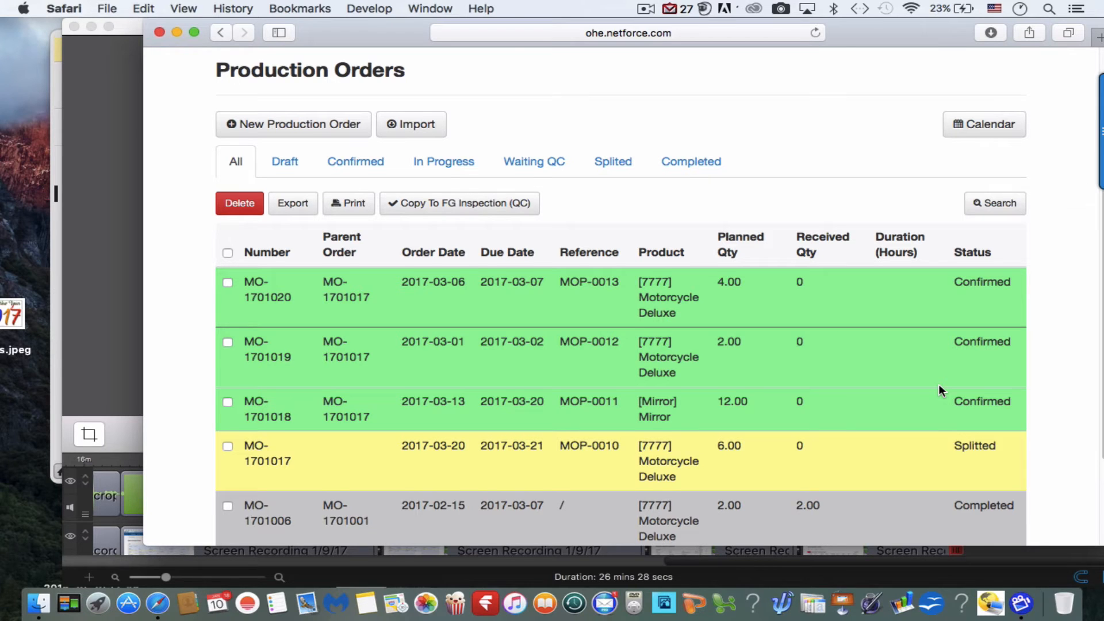
{"action": "scroll", "coordinate": [939, 386], "scroll_direction": "up", "scroll_amount": 3}
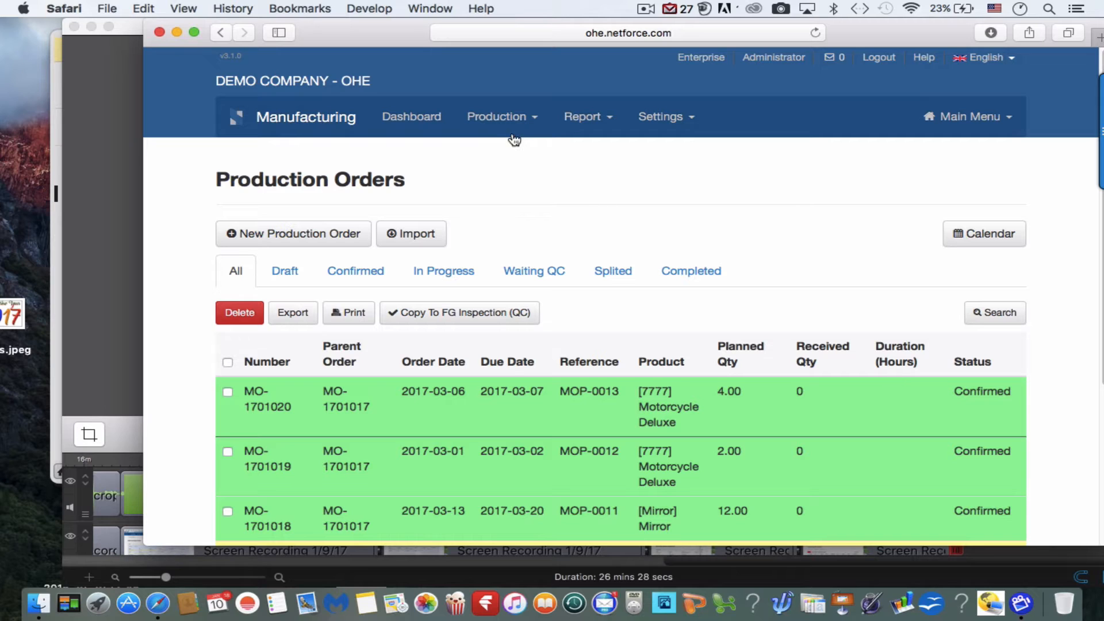
{"action": "left_click", "coordinate": [595, 119]}
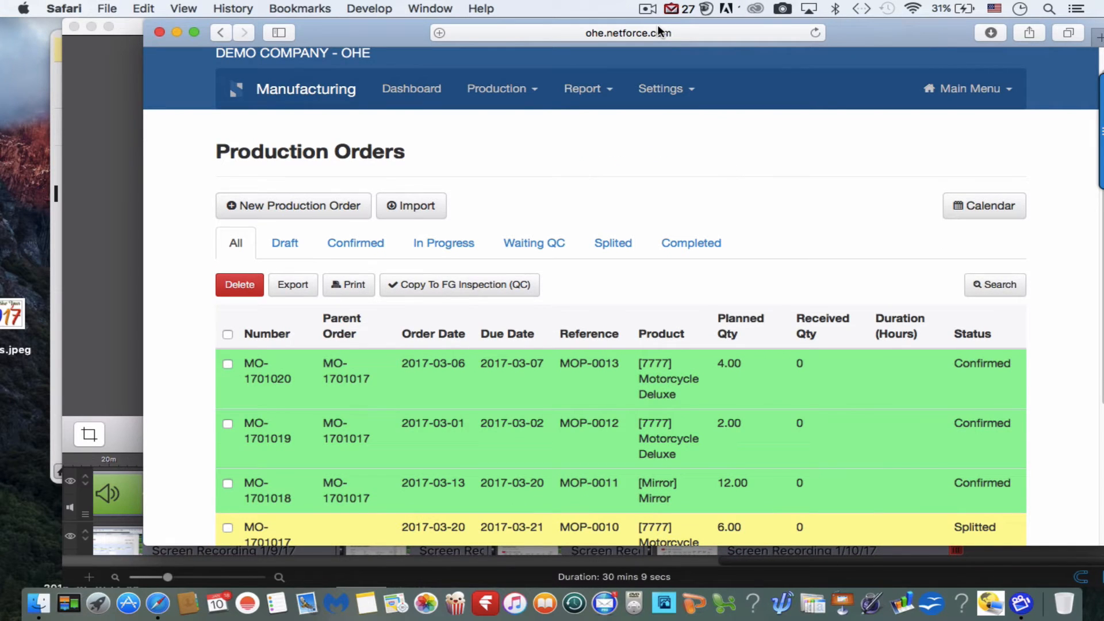
{"action": "scroll", "coordinate": [660, 130], "scroll_direction": "down", "scroll_amount": 2}
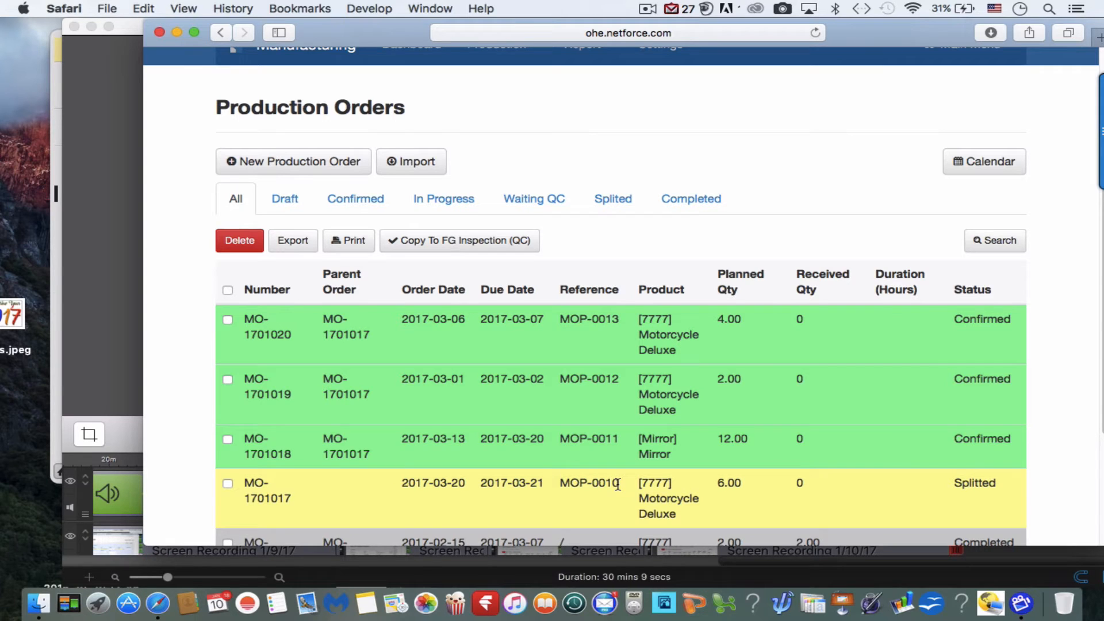
{"action": "scroll", "coordinate": [617, 484], "scroll_direction": "up", "scroll_amount": 3}
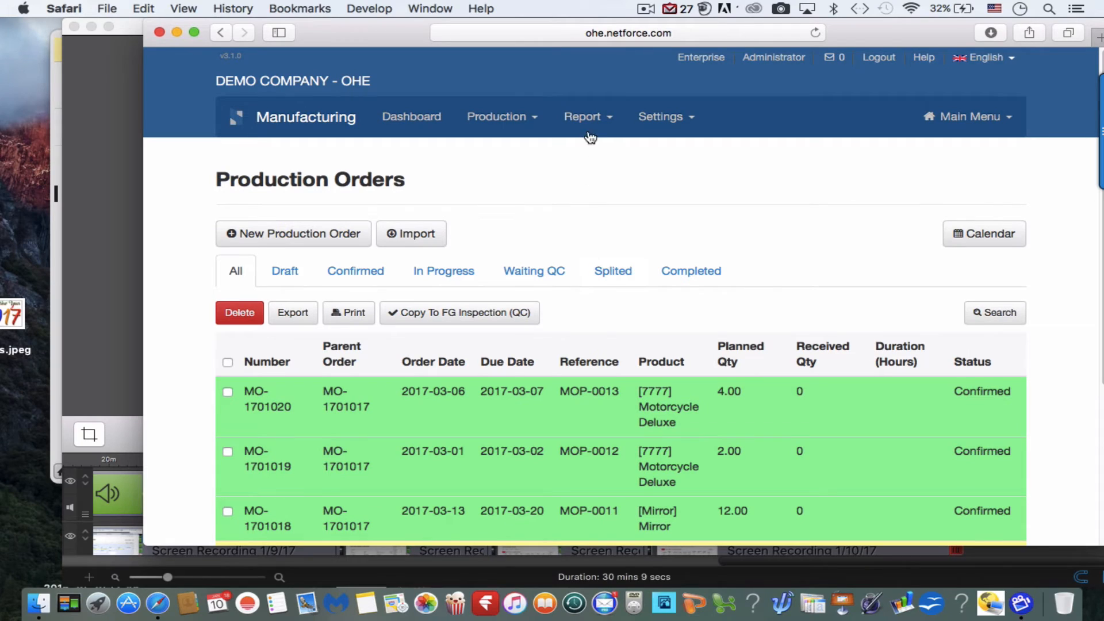
Run the Production Plan Gantt Chart report filtered by parent MOP-0010.
{"action": "left_click", "coordinate": [586, 116]}
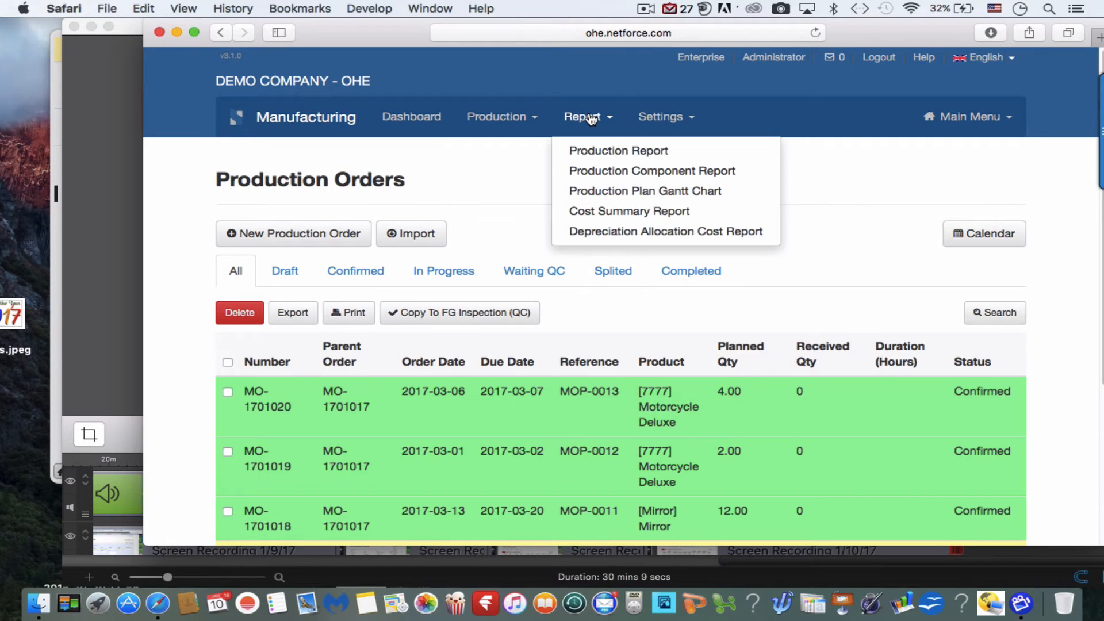
{"action": "left_click", "coordinate": [614, 194]}
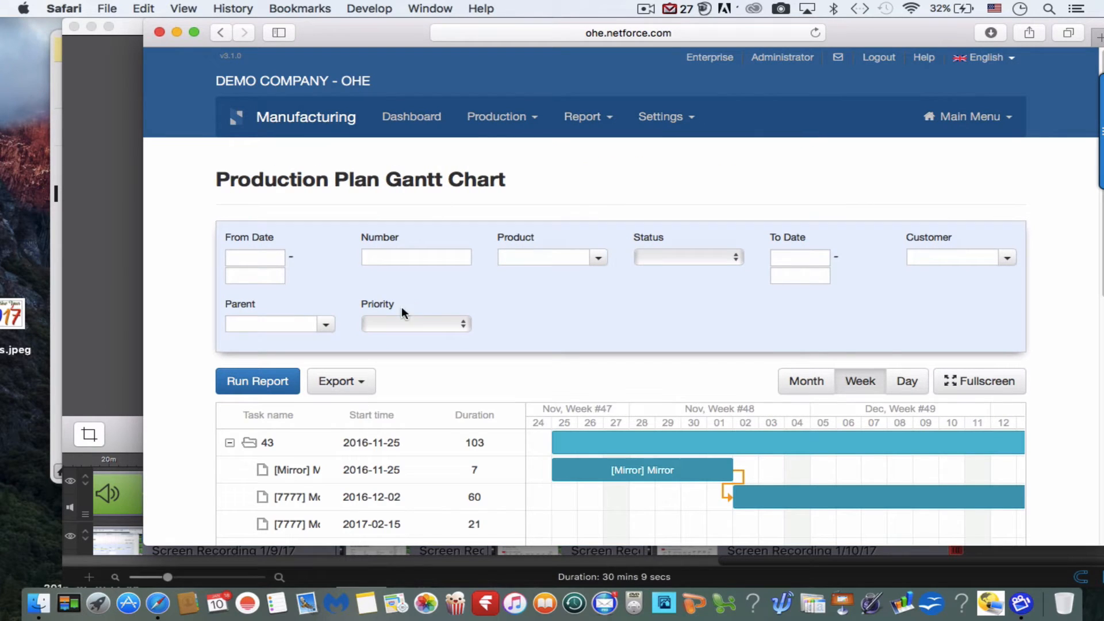
{"action": "left_click", "coordinate": [325, 325]}
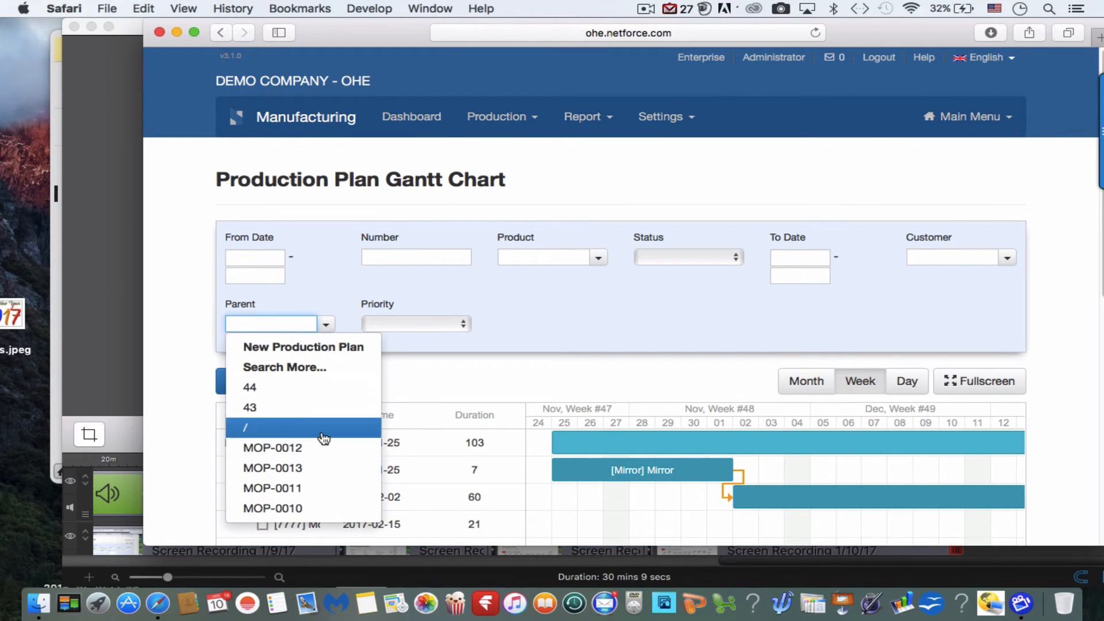
{"action": "left_click", "coordinate": [307, 509]}
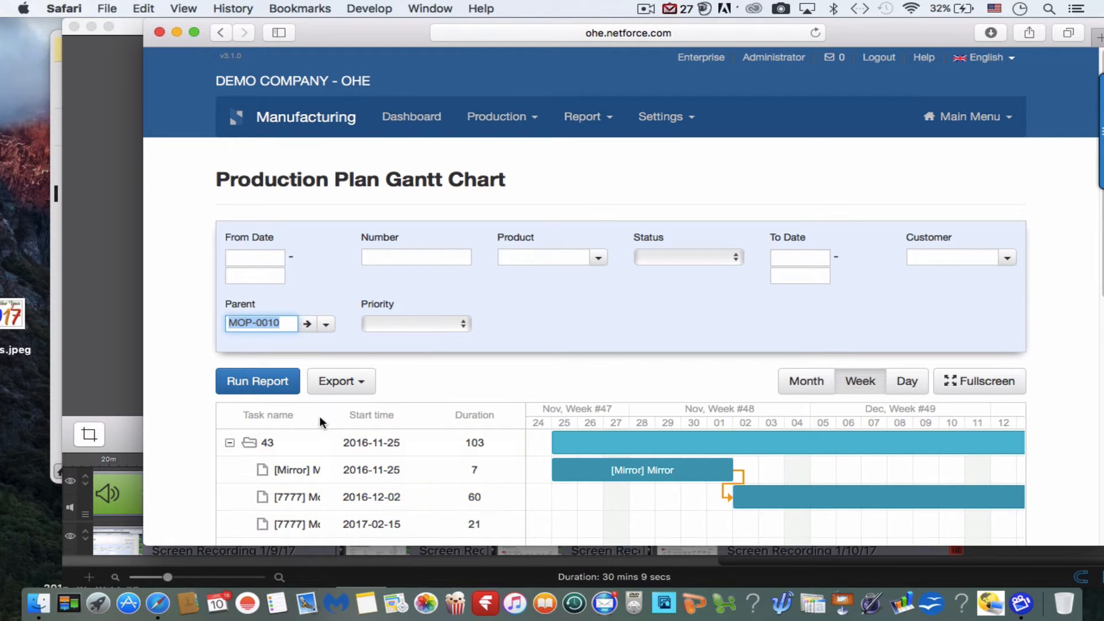
{"action": "left_click", "coordinate": [280, 384]}
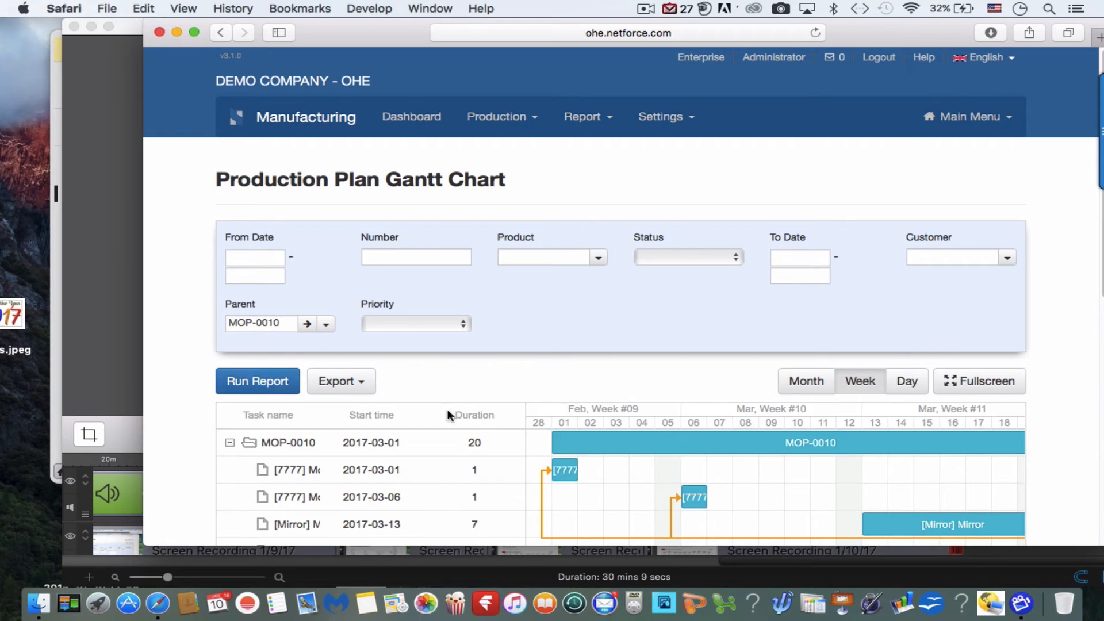
Examine the MOP-0010 timeline in the Gantt chart, comparing the dates and dependency links of the Motorcycle Deluxe and Mirror tasks.
{"action": "scroll", "coordinate": [469, 423], "scroll_direction": "down", "scroll_amount": 4}
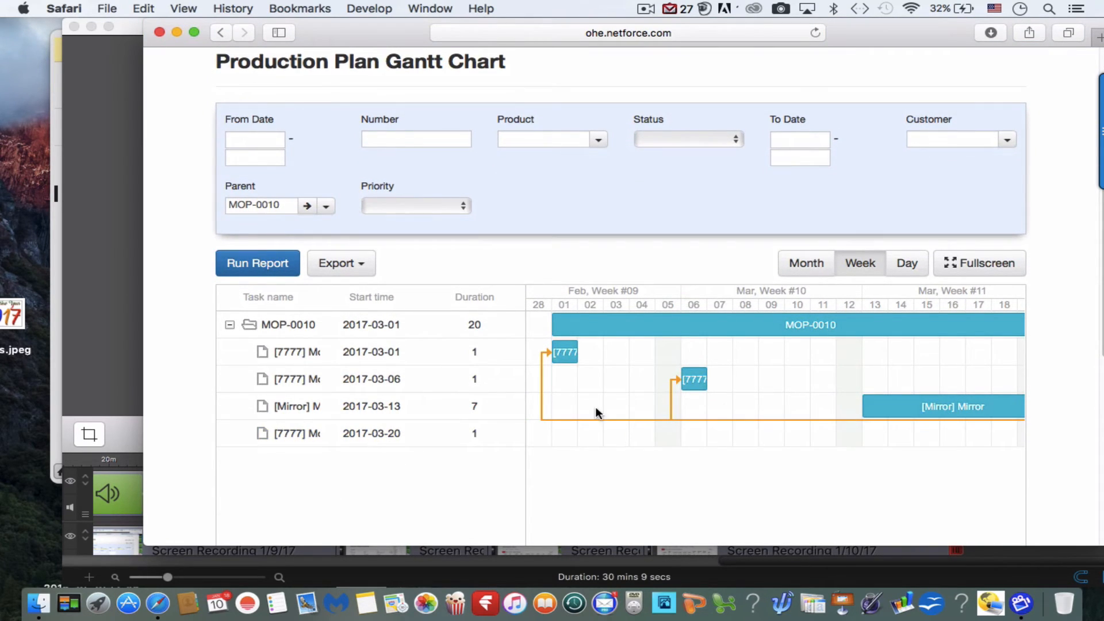
{"action": "scroll", "coordinate": [630, 406], "scroll_direction": "right", "scroll_amount": 3}
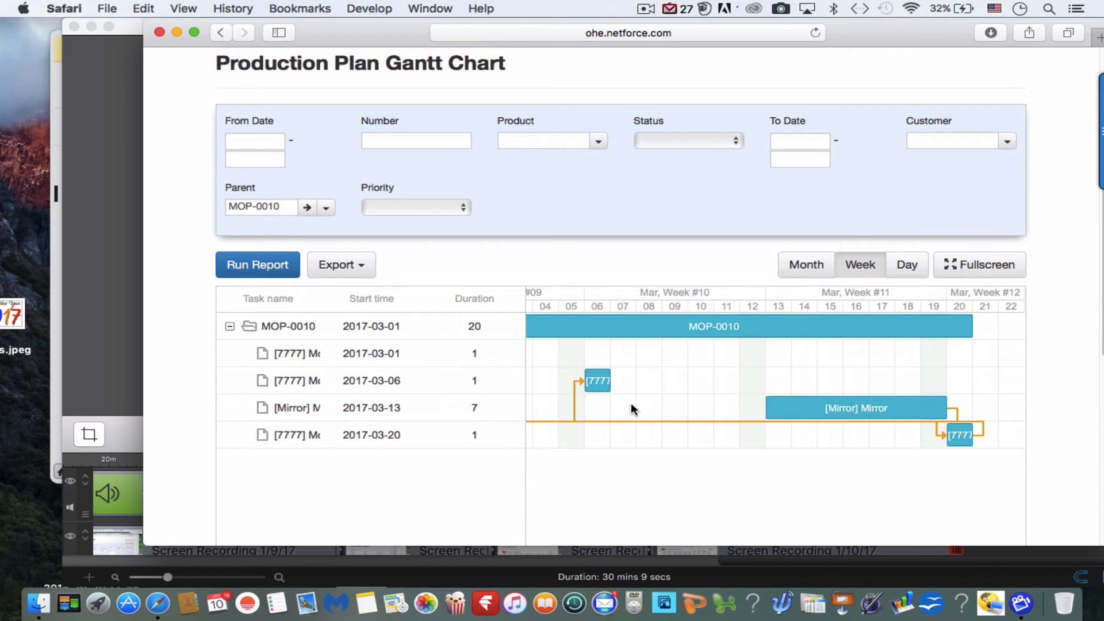
{"action": "scroll", "coordinate": [630, 406], "scroll_direction": "left", "scroll_amount": 3}
{"action": "scroll", "coordinate": [630, 406], "scroll_direction": "right", "scroll_amount": 2}
{"action": "scroll", "coordinate": [631, 402], "scroll_direction": "left", "scroll_amount": 2}
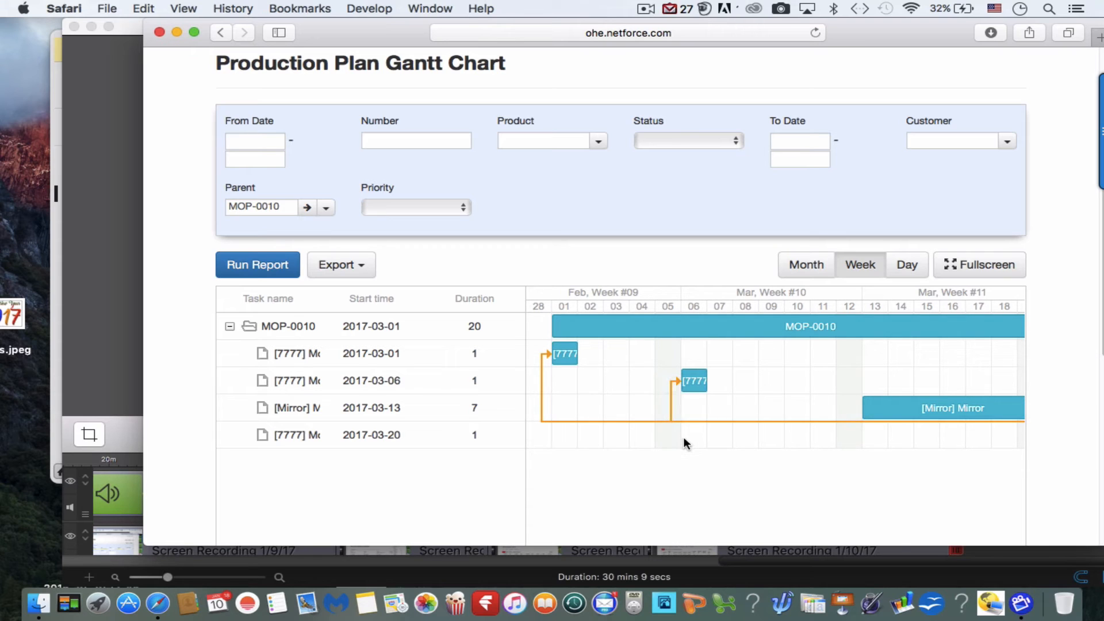
{"action": "scroll", "coordinate": [684, 440], "scroll_direction": "right", "scroll_amount": 3}
{"action": "scroll", "coordinate": [685, 440], "scroll_direction": "down", "scroll_amount": 1}
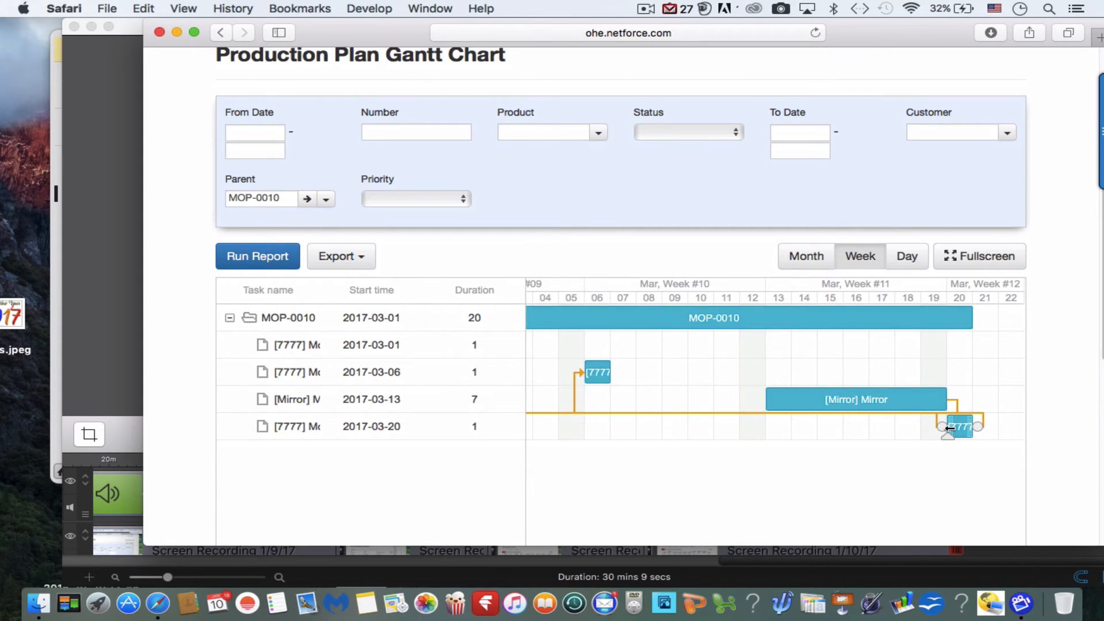
{"action": "scroll", "coordinate": [771, 457], "scroll_direction": "left", "scroll_amount": 5}
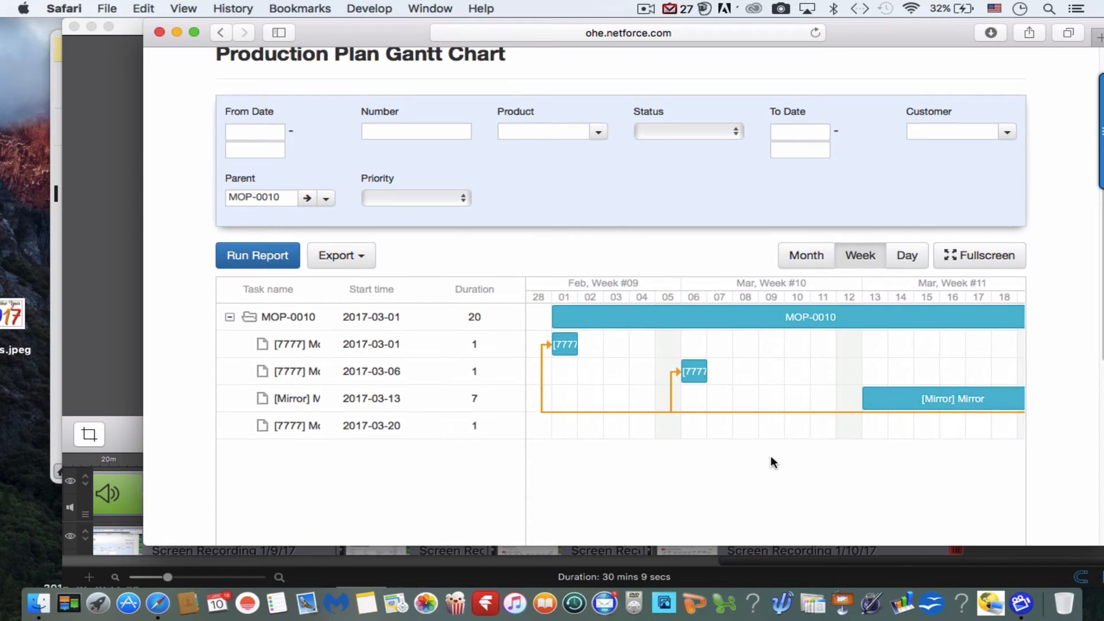
Reschedule the first Motorcycle Deluxe task to start 2017-03-03 and the second to start 2017-03-07, each lasting 4 days.
{"action": "mouse_move", "coordinate": [574, 344]}
{"action": "left_click_drag", "start_coordinate": [565, 342], "coordinate": [705, 340]}
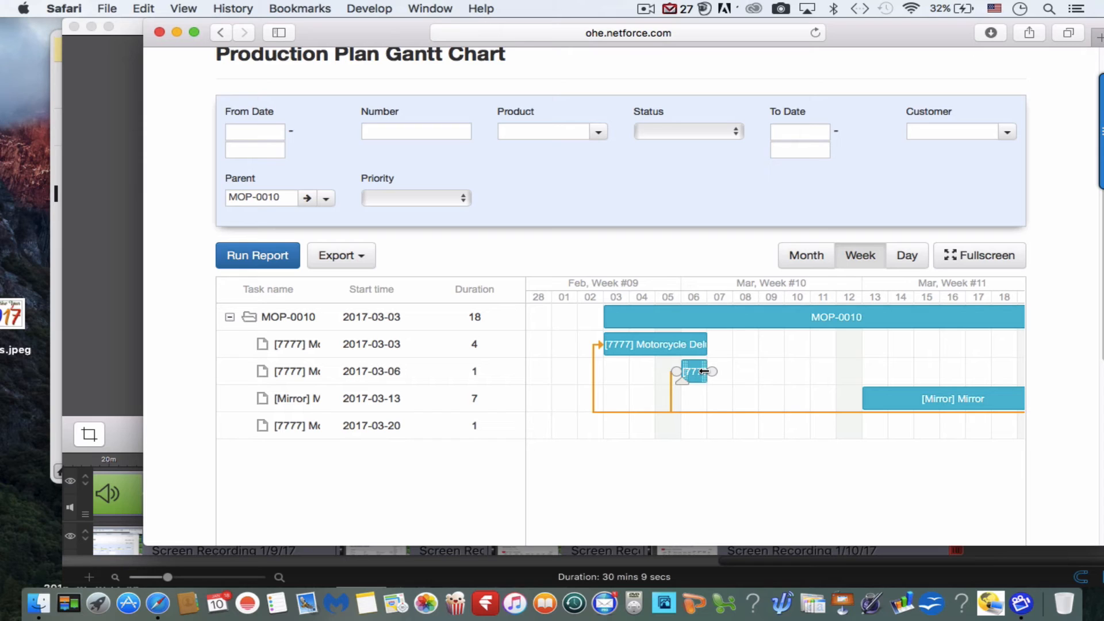
{"action": "left_click_drag", "start_coordinate": [703, 371], "coordinate": [762, 368]}
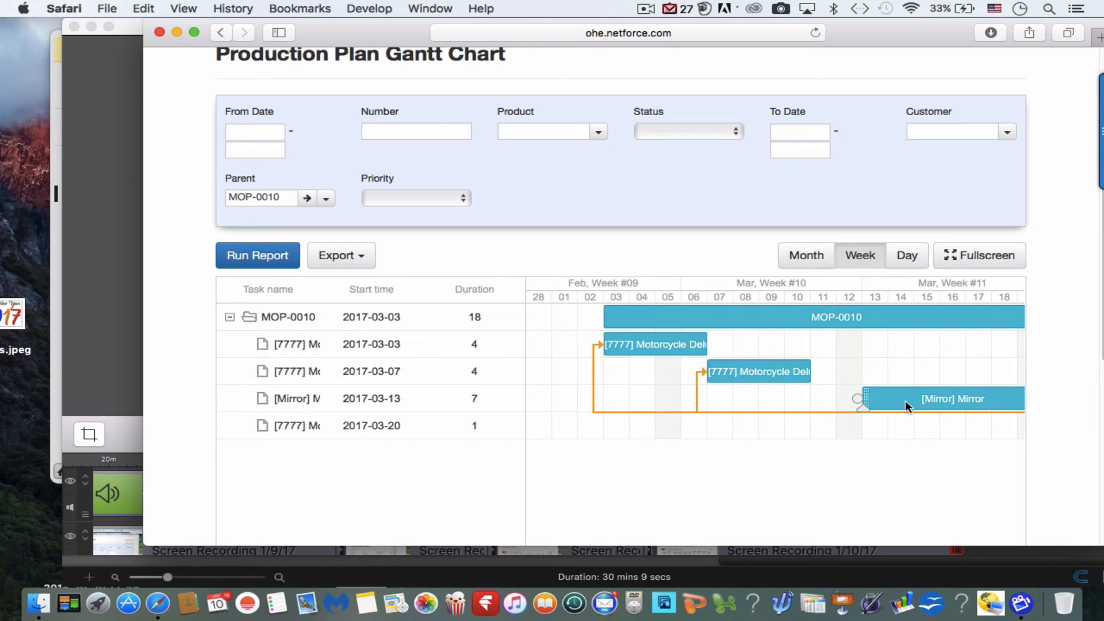
Move the Mirror task's start to 2017-03-03 and shorten its duration to 3 days.
{"action": "left_click_drag", "start_coordinate": [912, 399], "coordinate": [668, 426]}
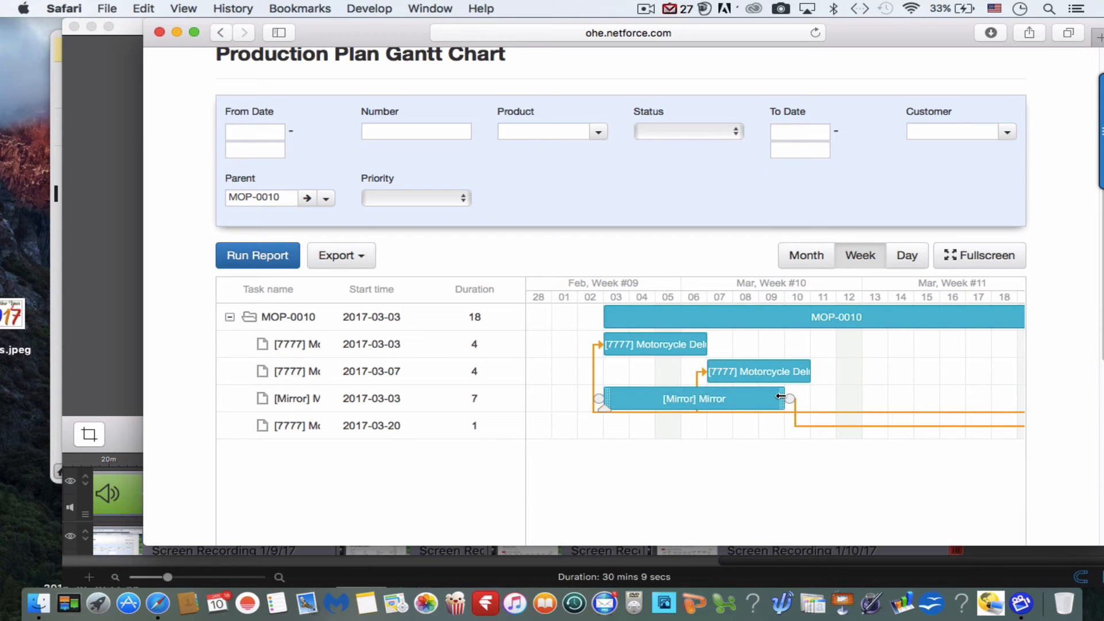
{"action": "left_click_drag", "start_coordinate": [780, 397], "coordinate": [681, 398]}
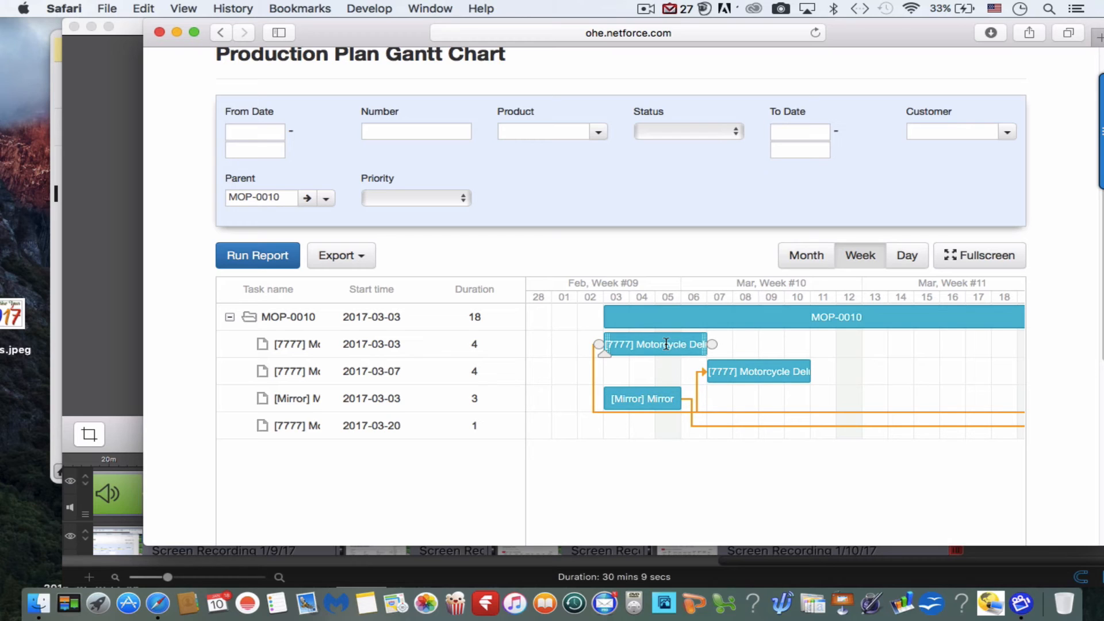
Shift the first Motorcycle Deluxe task to start 2017-03-06 and the second to start 2017-03-10, following the Mirror task.
{"action": "left_click_drag", "start_coordinate": [666, 343], "coordinate": [744, 342]}
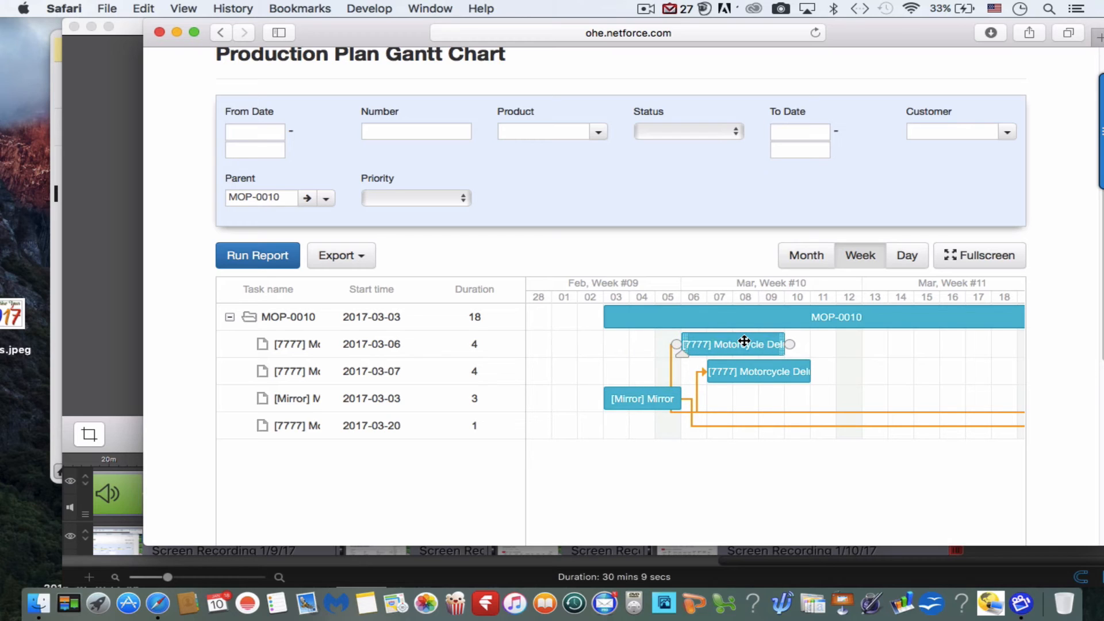
{"action": "left_click_drag", "start_coordinate": [782, 375], "coordinate": [861, 370]}
{"action": "scroll", "coordinate": [857, 426], "scroll_direction": "right", "scroll_amount": 3}
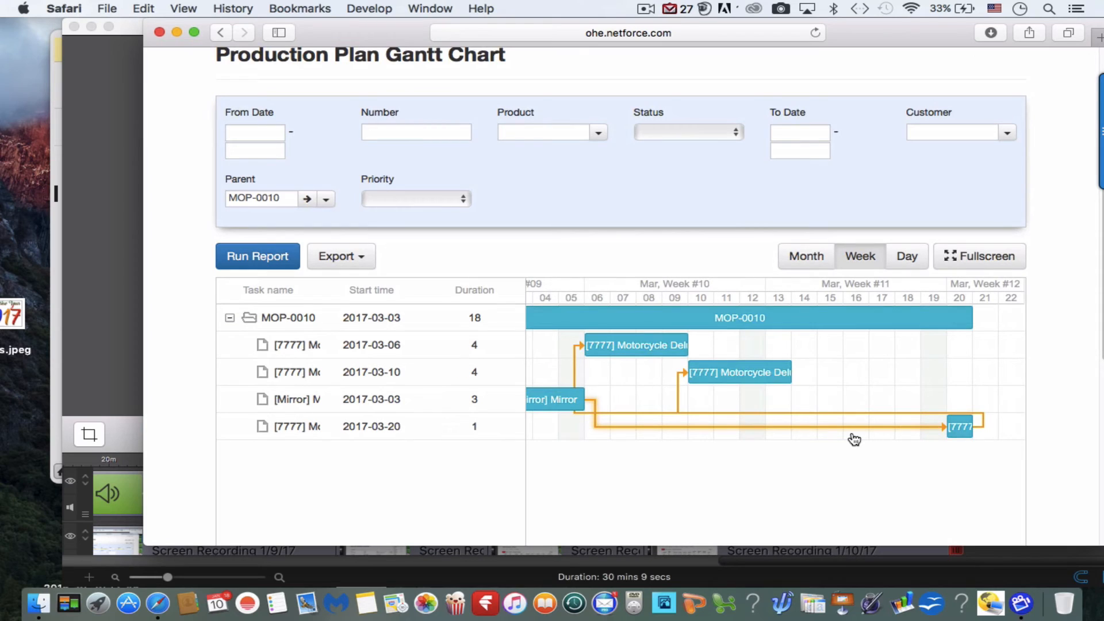
{"action": "scroll", "coordinate": [863, 434], "scroll_direction": "left", "scroll_amount": 3}
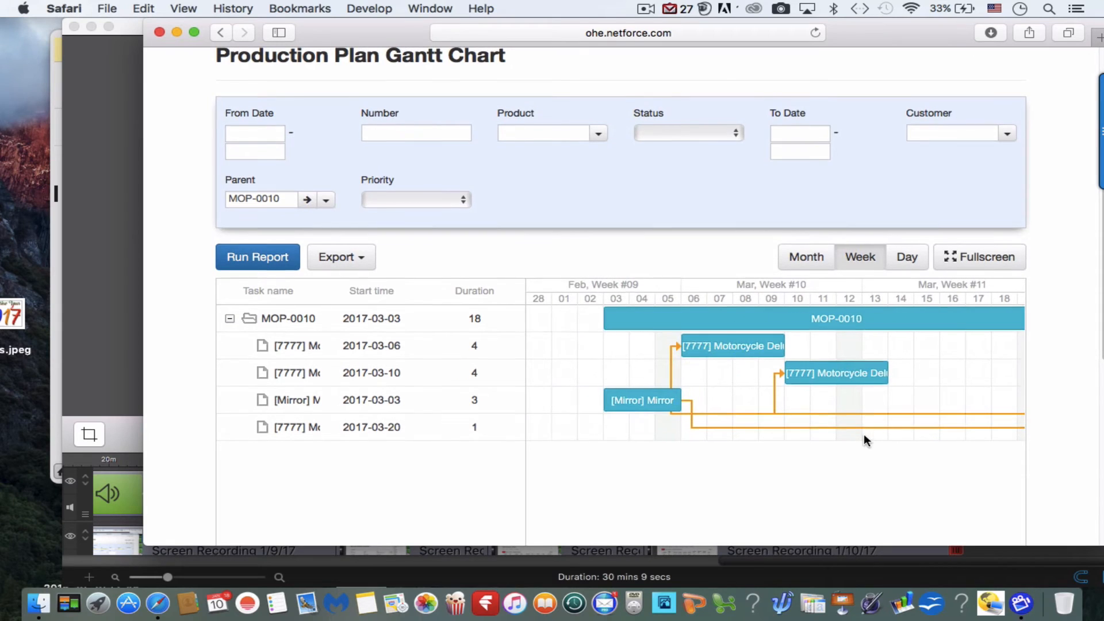
Move the one-day Motorcycle Deluxe task in the last row of MOP-0010 to start 2017-03-04.
{"action": "left_click", "coordinate": [733, 344]}
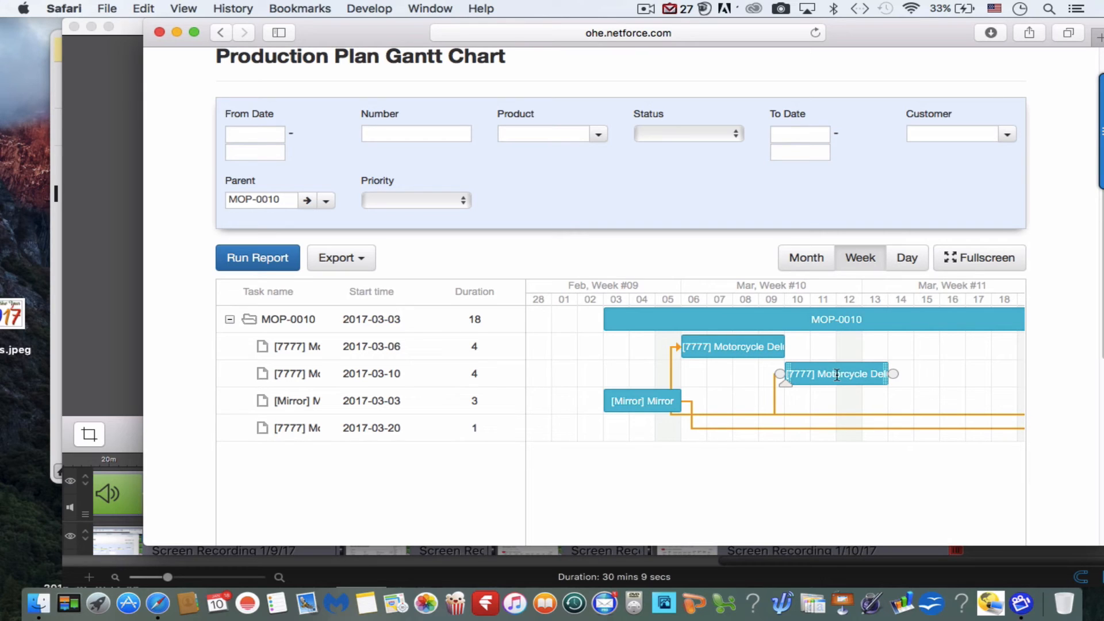
{"action": "scroll", "coordinate": [759, 436], "scroll_direction": "right", "scroll_amount": 3}
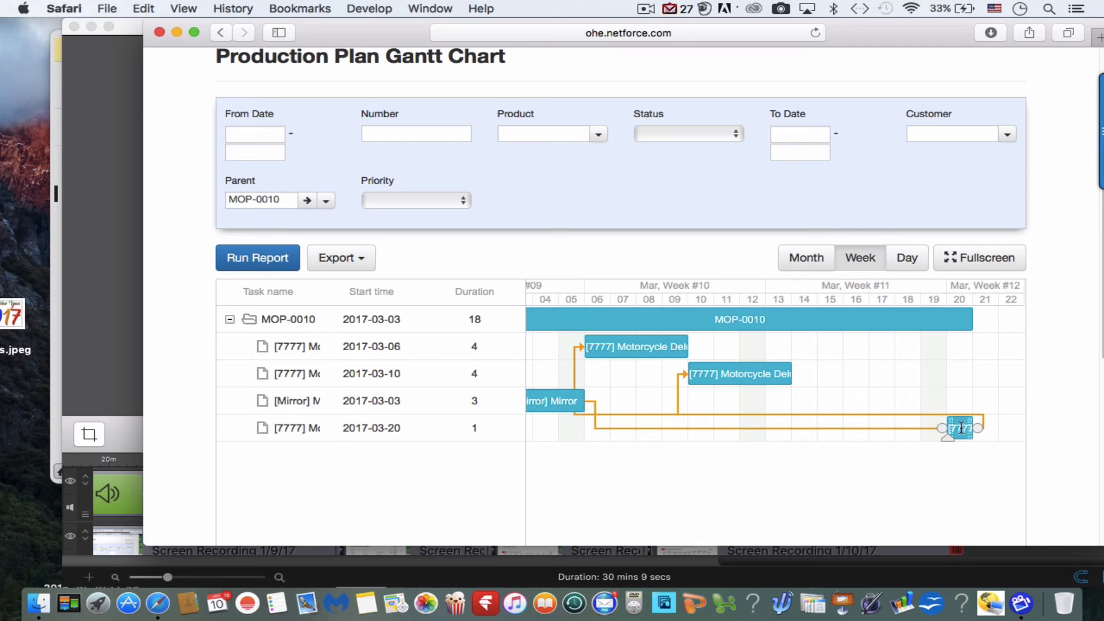
{"action": "left_click_drag", "start_coordinate": [961, 428], "coordinate": [553, 433]}
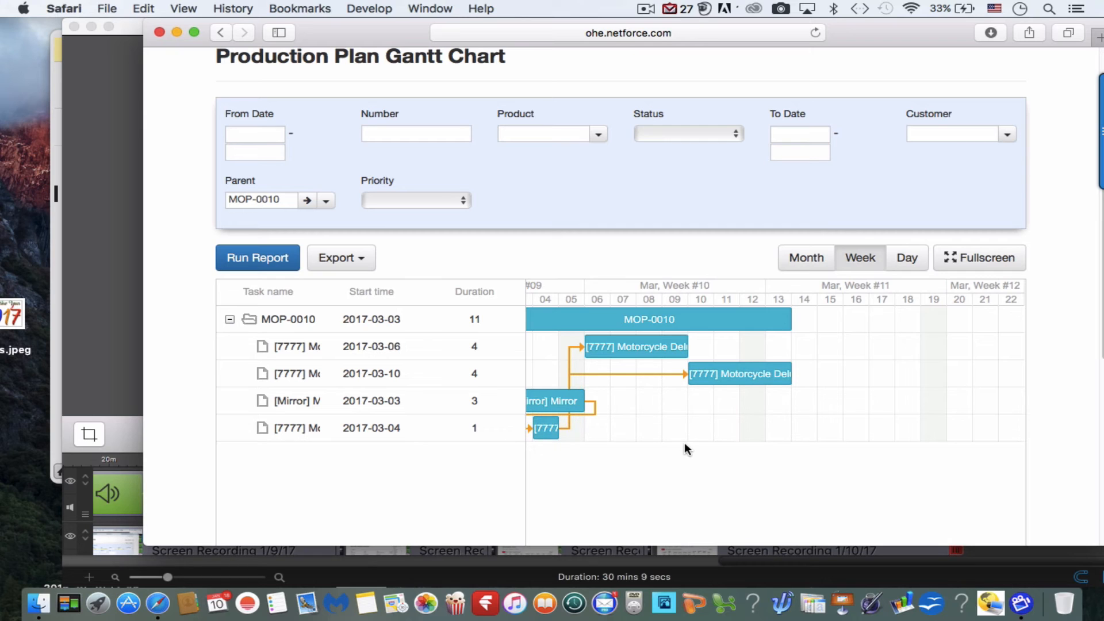
{"action": "scroll", "coordinate": [684, 443], "scroll_direction": "left", "scroll_amount": 3}
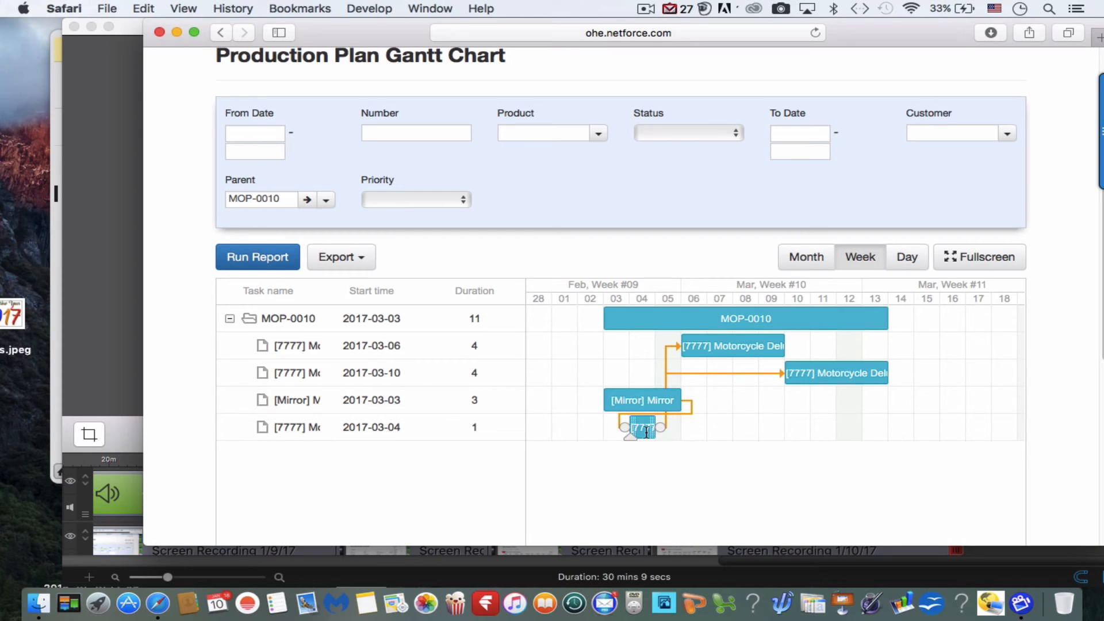
{"action": "left_click_drag", "start_coordinate": [647, 429], "coordinate": [656, 433]}
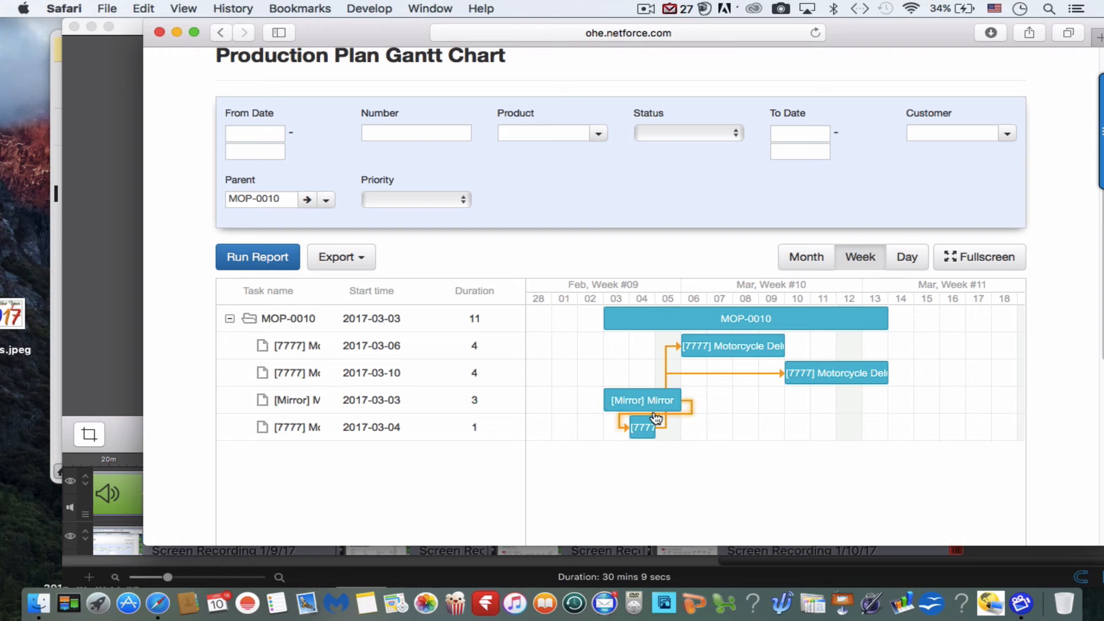
Reload the Production Plan Gantt Chart and show all production plans at month scale.
{"action": "scroll", "coordinate": [656, 417], "scroll_direction": "up", "scroll_amount": 4}
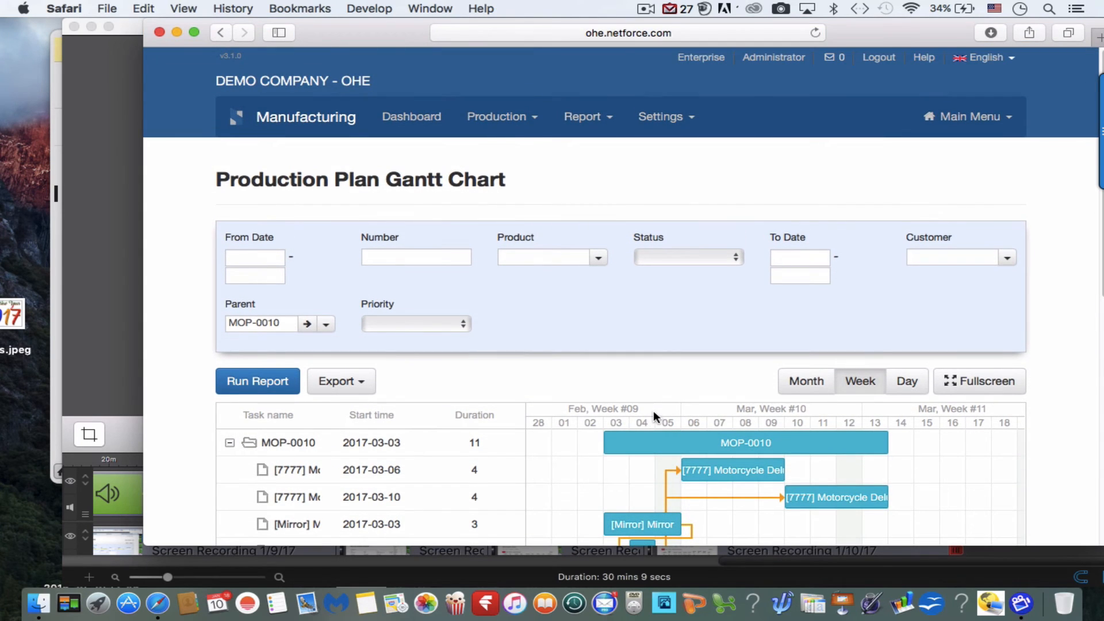
{"action": "left_click", "coordinate": [816, 32]}
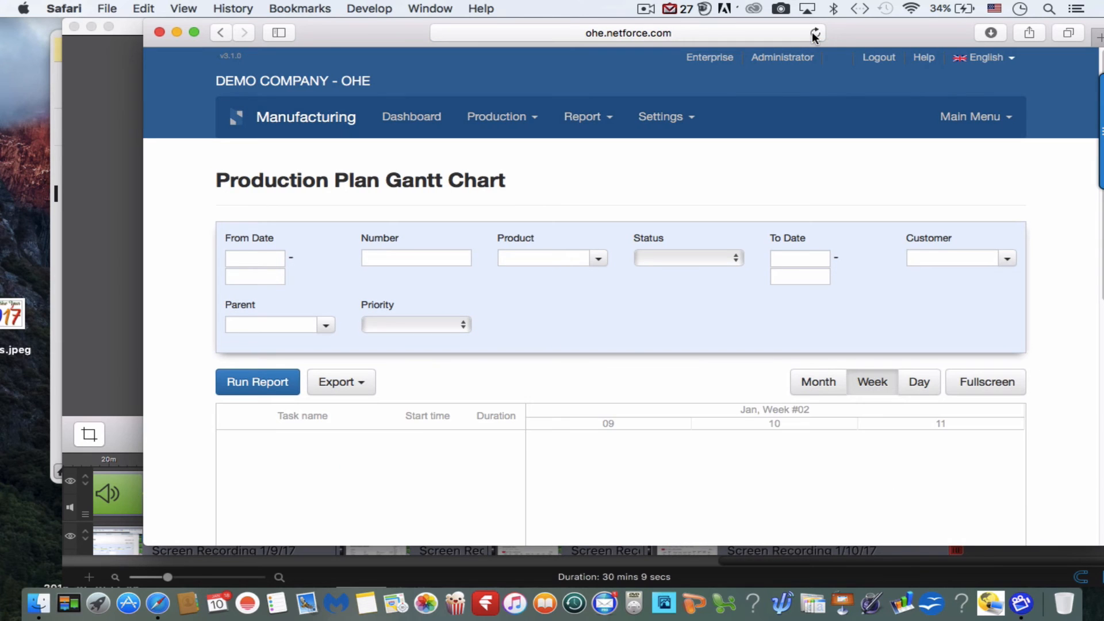
{"action": "scroll", "coordinate": [747, 172], "scroll_direction": "down", "scroll_amount": 2}
{"action": "scroll", "coordinate": [744, 186], "scroll_direction": "down", "scroll_amount": 3}
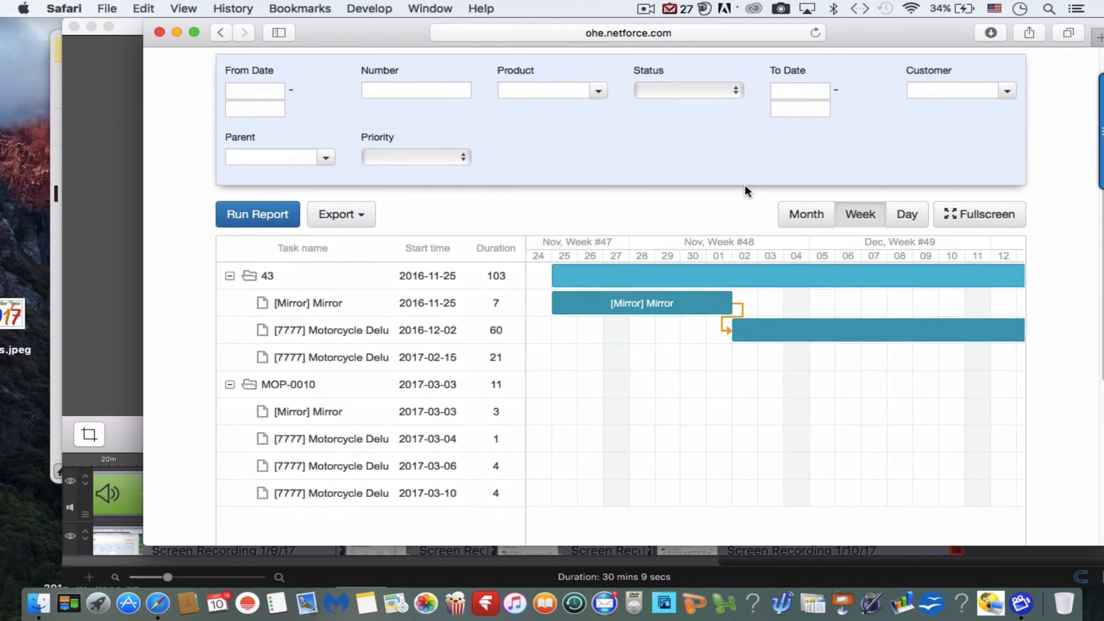
{"action": "left_click", "coordinate": [805, 213]}
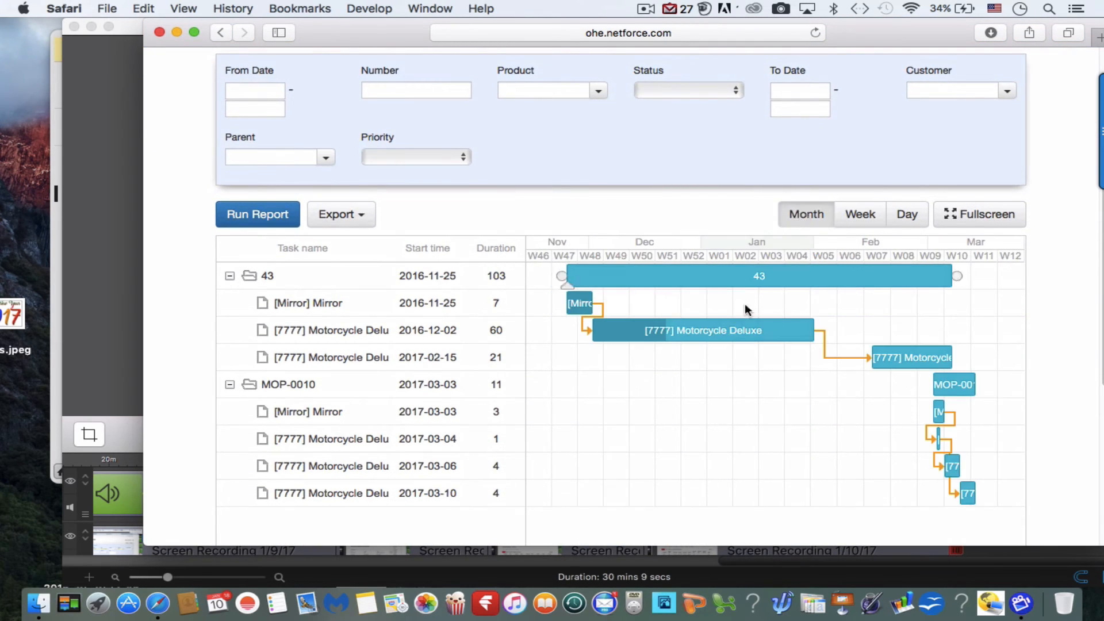
Filter the Gantt chart by parent MOP-0010, rerun the report and review the rescheduled tasks.
{"action": "scroll", "coordinate": [694, 404], "scroll_direction": "up", "scroll_amount": 1}
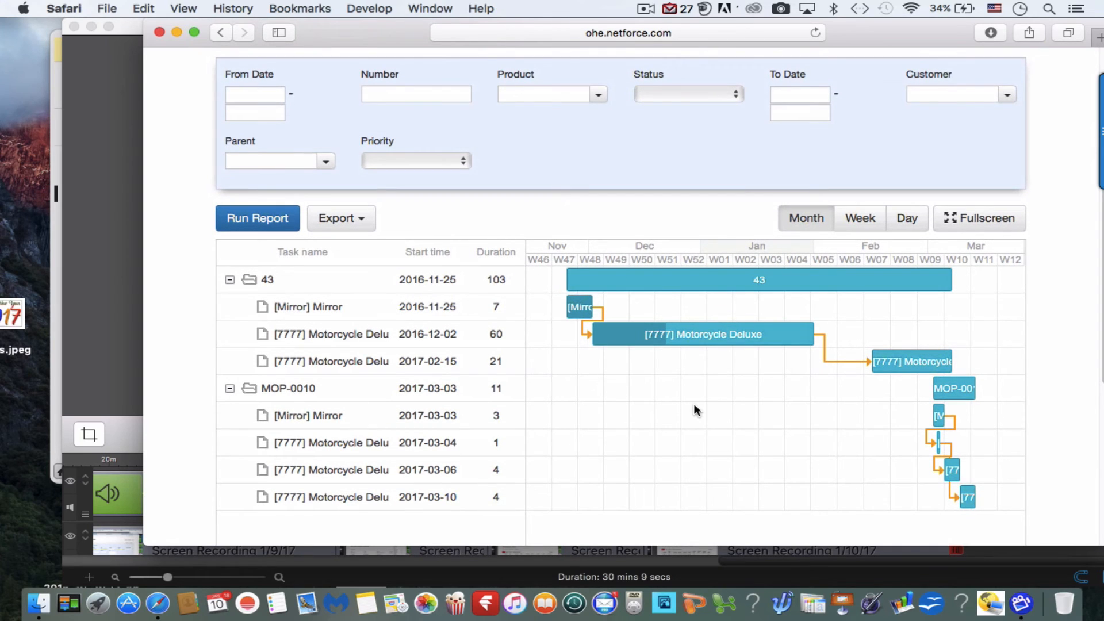
{"action": "left_click", "coordinate": [326, 164]}
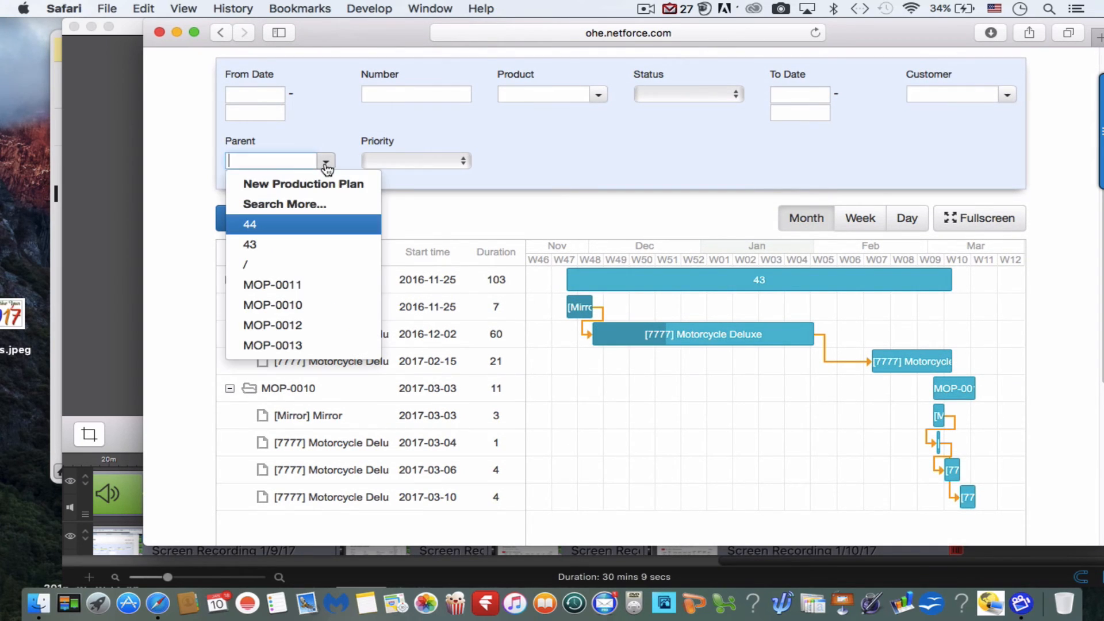
{"action": "left_click", "coordinate": [297, 305]}
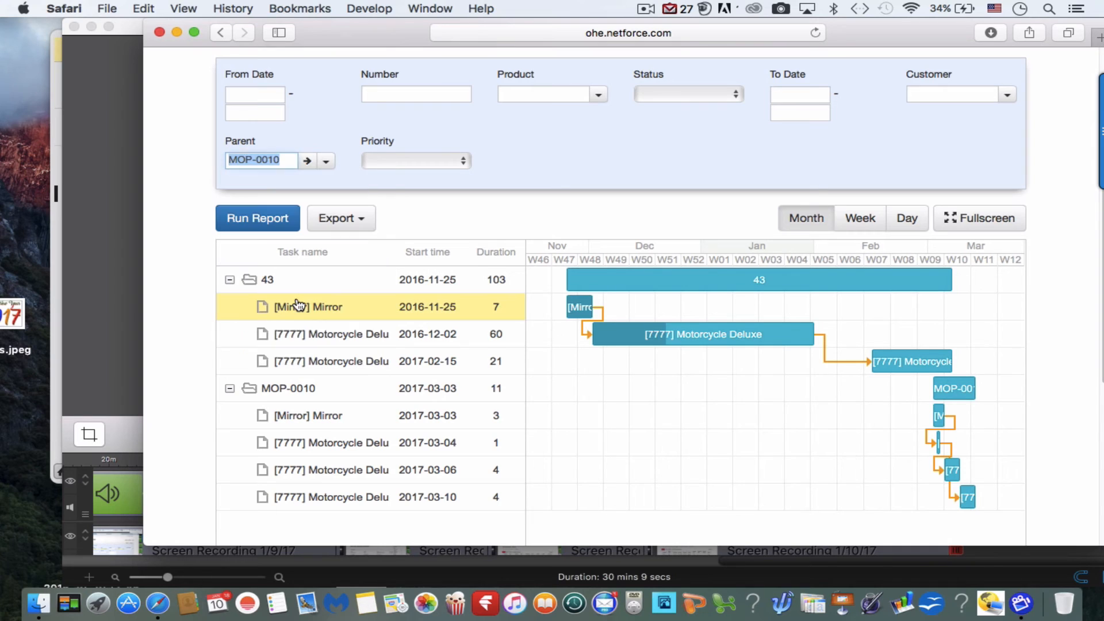
{"action": "left_click", "coordinate": [272, 212]}
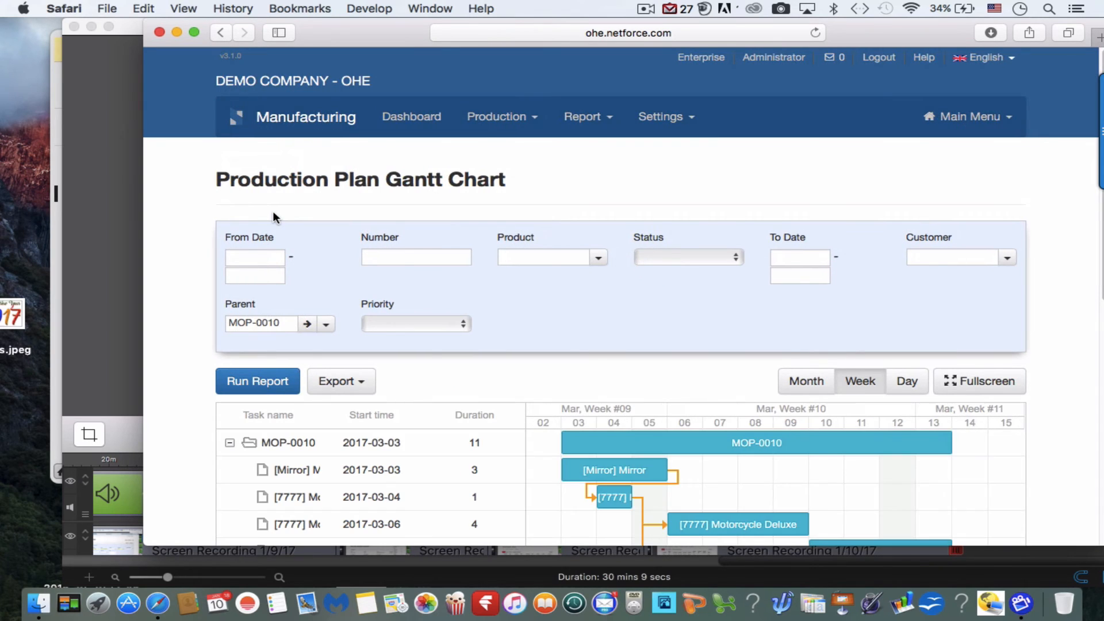
{"action": "scroll", "coordinate": [424, 341], "scroll_direction": "down", "scroll_amount": 5}
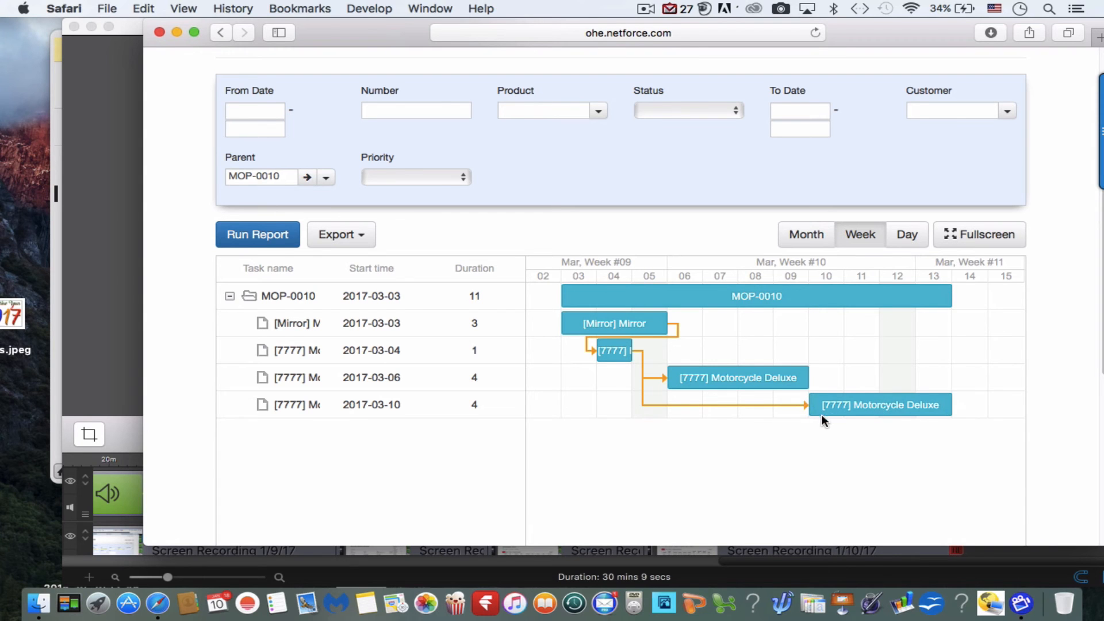
Open the Production Orders list and check the order and due dates of the Motorcycle Deluxe and Mirror orders.
{"action": "scroll", "coordinate": [806, 445], "scroll_direction": "up", "scroll_amount": 3}
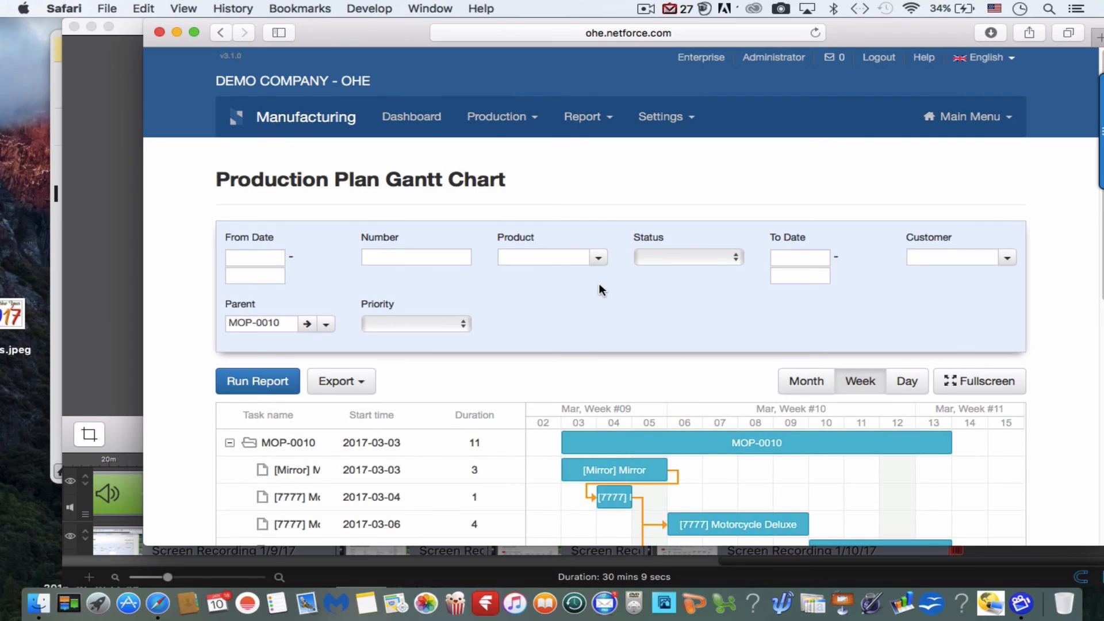
{"action": "left_click", "coordinate": [495, 116]}
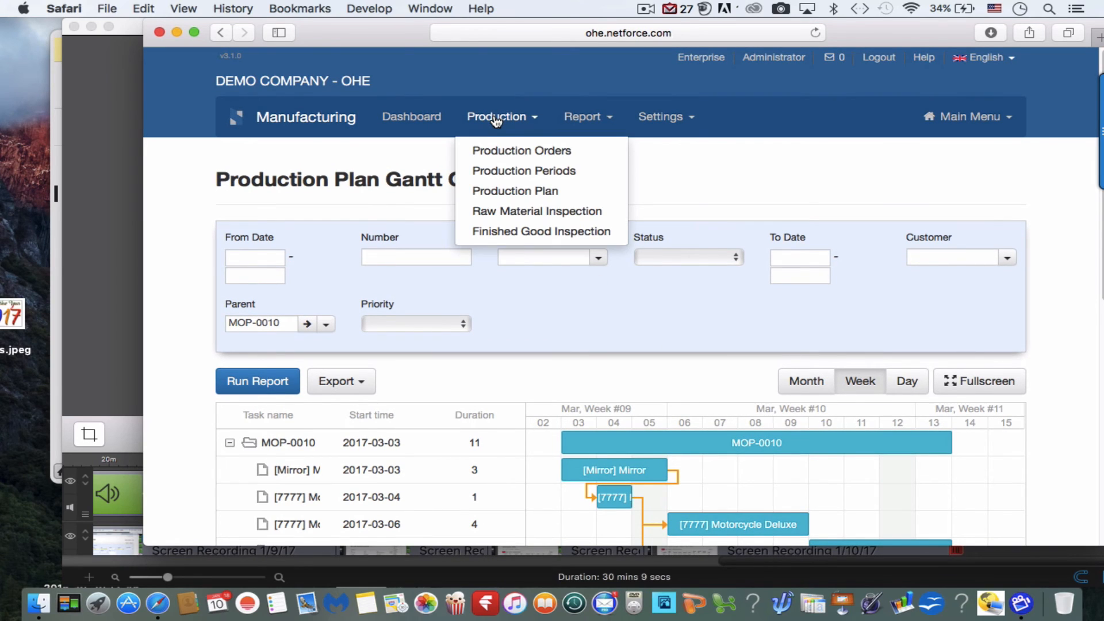
{"action": "left_click", "coordinate": [519, 152]}
{"action": "scroll", "coordinate": [457, 389], "scroll_direction": "down", "scroll_amount": 3}
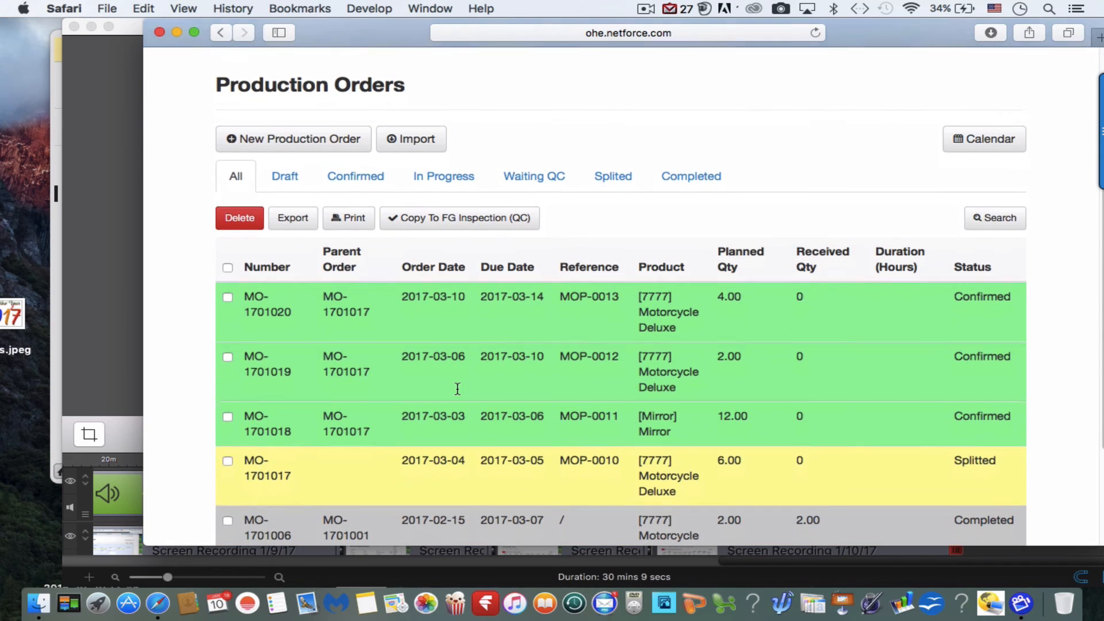